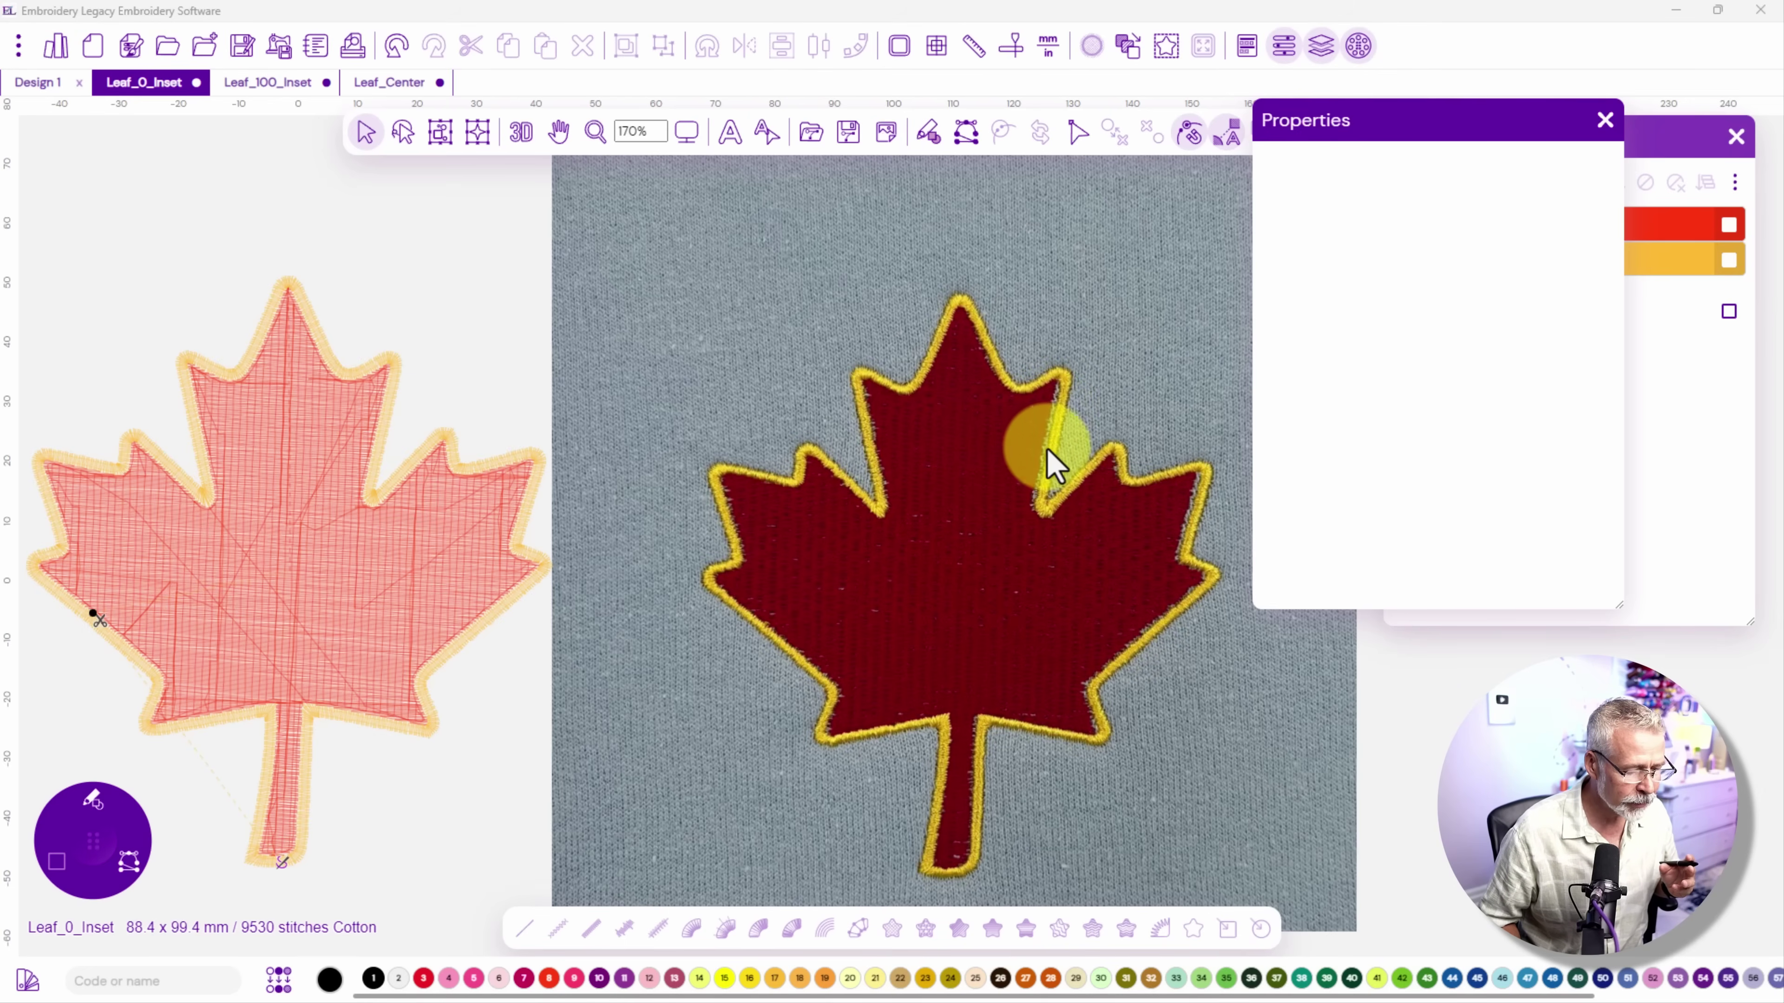
Zoom and pan across the stitched leaf photo, then select the red Vermillion leaf fill
scroll(1058, 461, "up", 4)
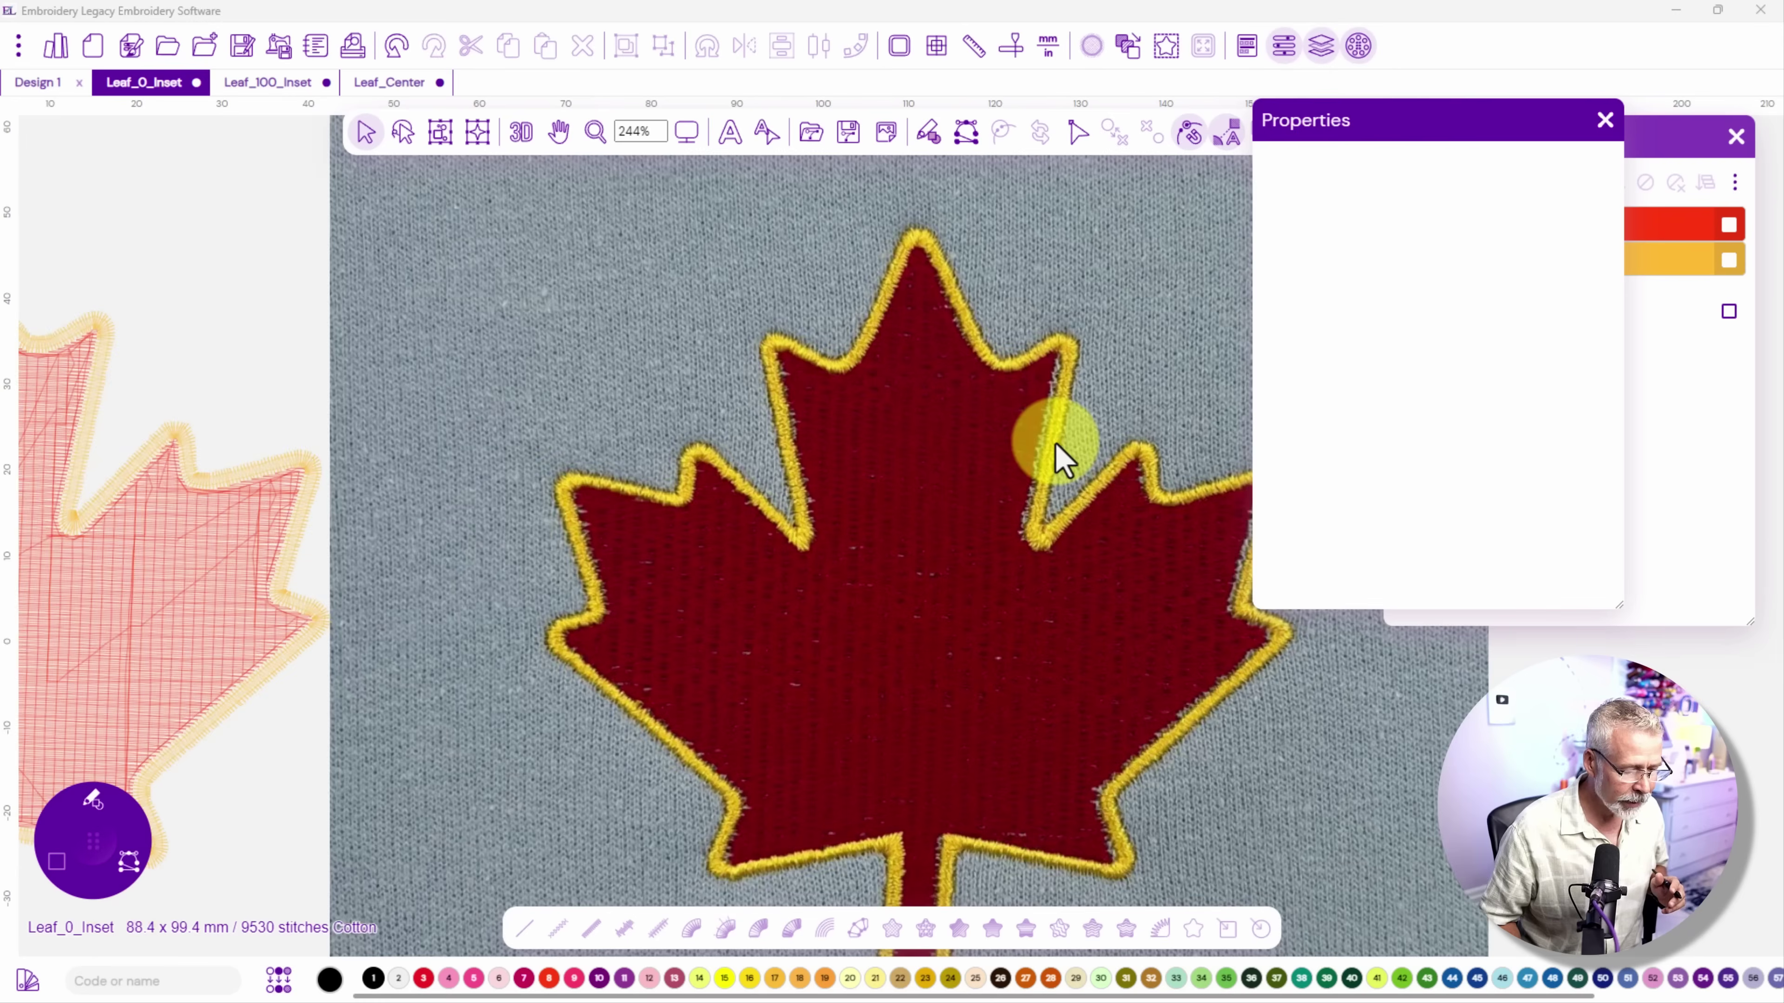
scroll(1058, 461, "up", 1)
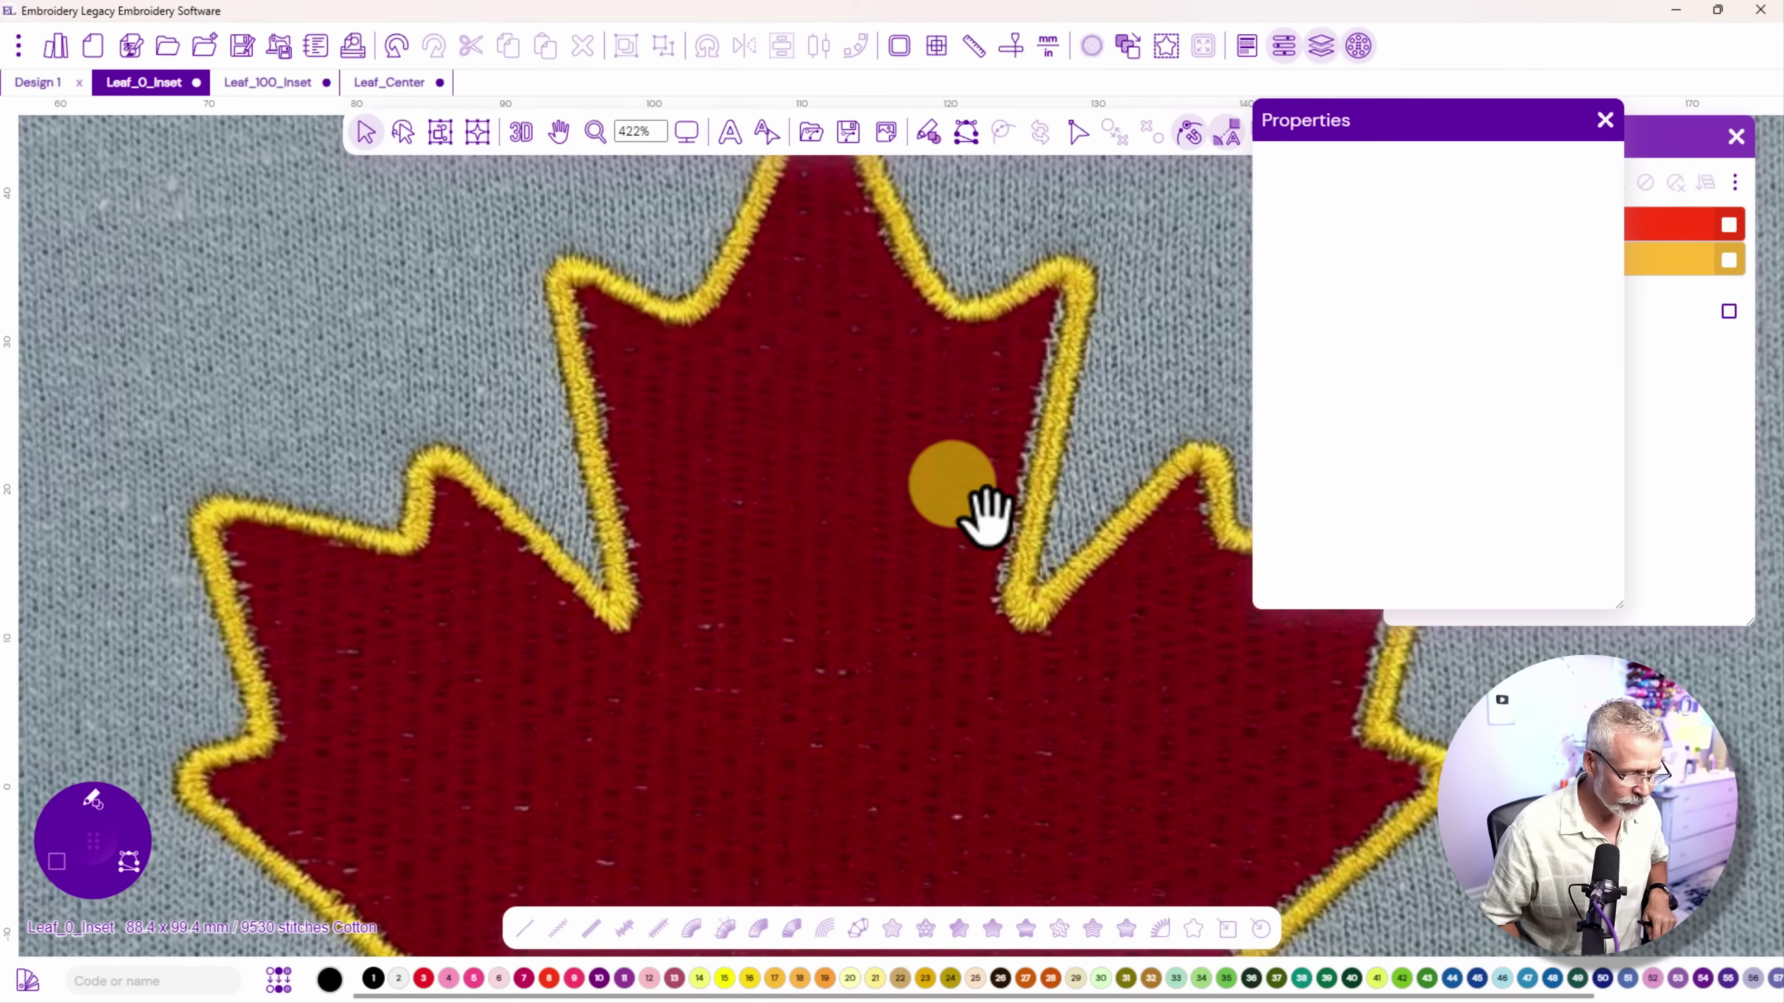
left_click_drag(984, 511, 569, 422)
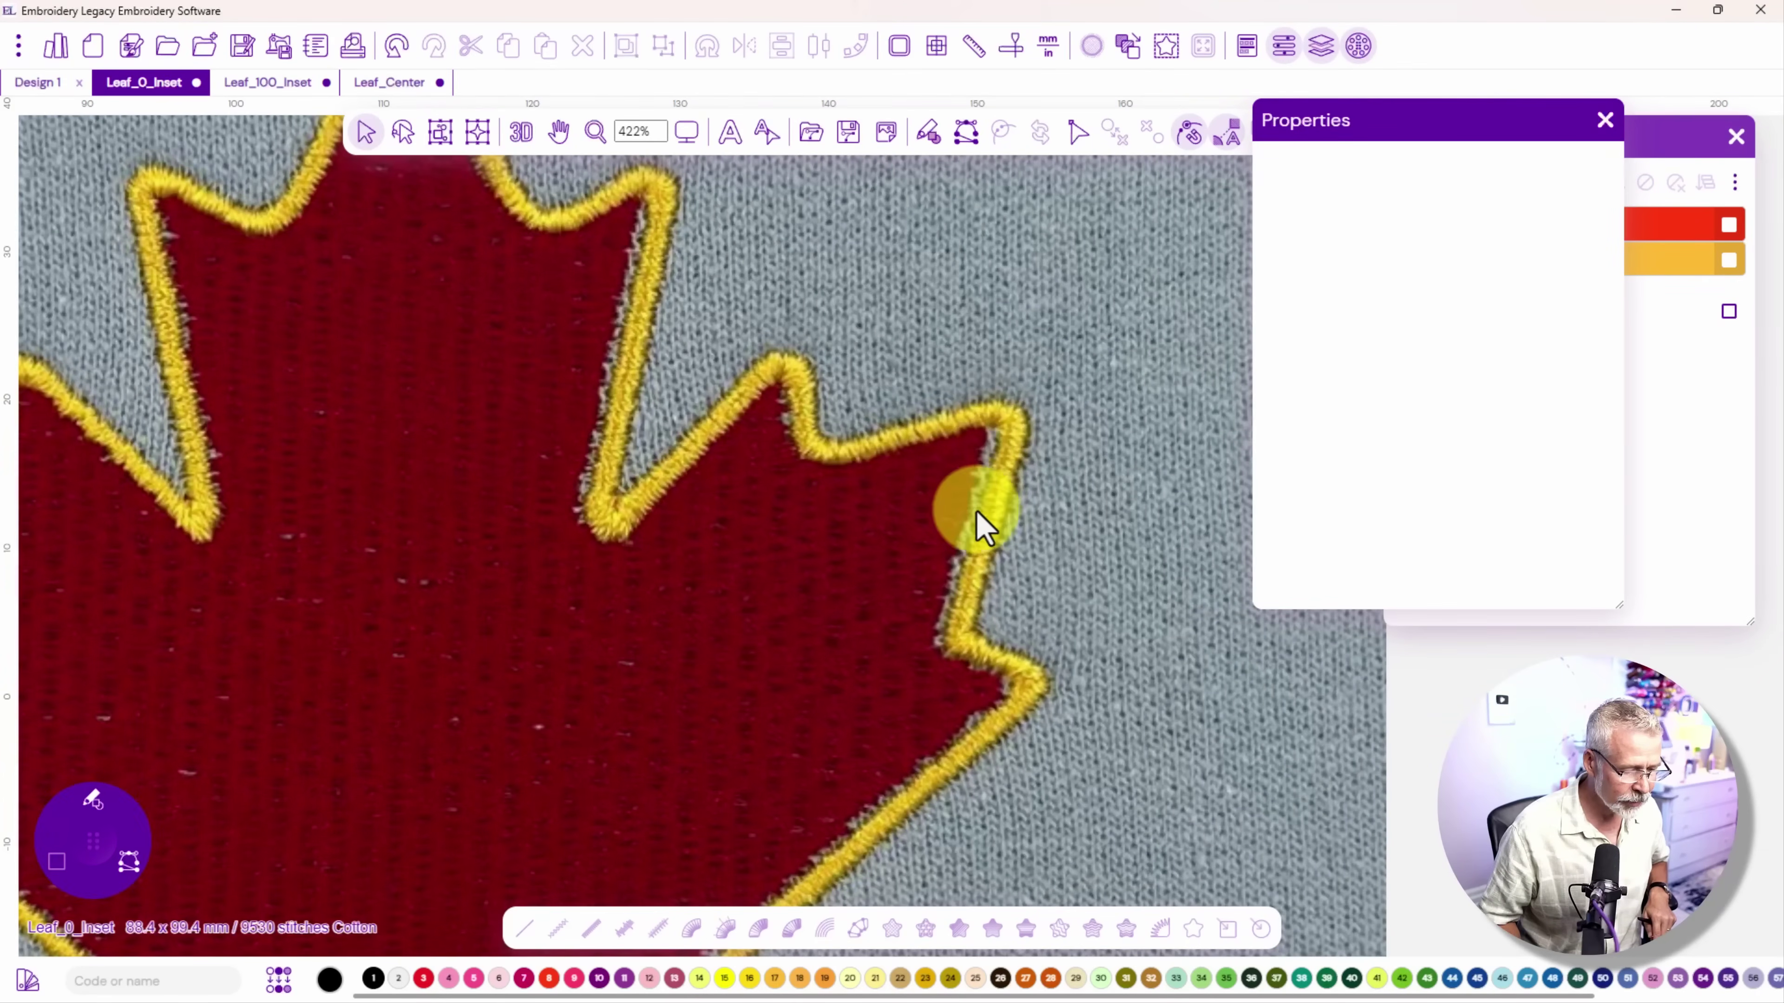
left_click_drag(864, 658, 889, 277)
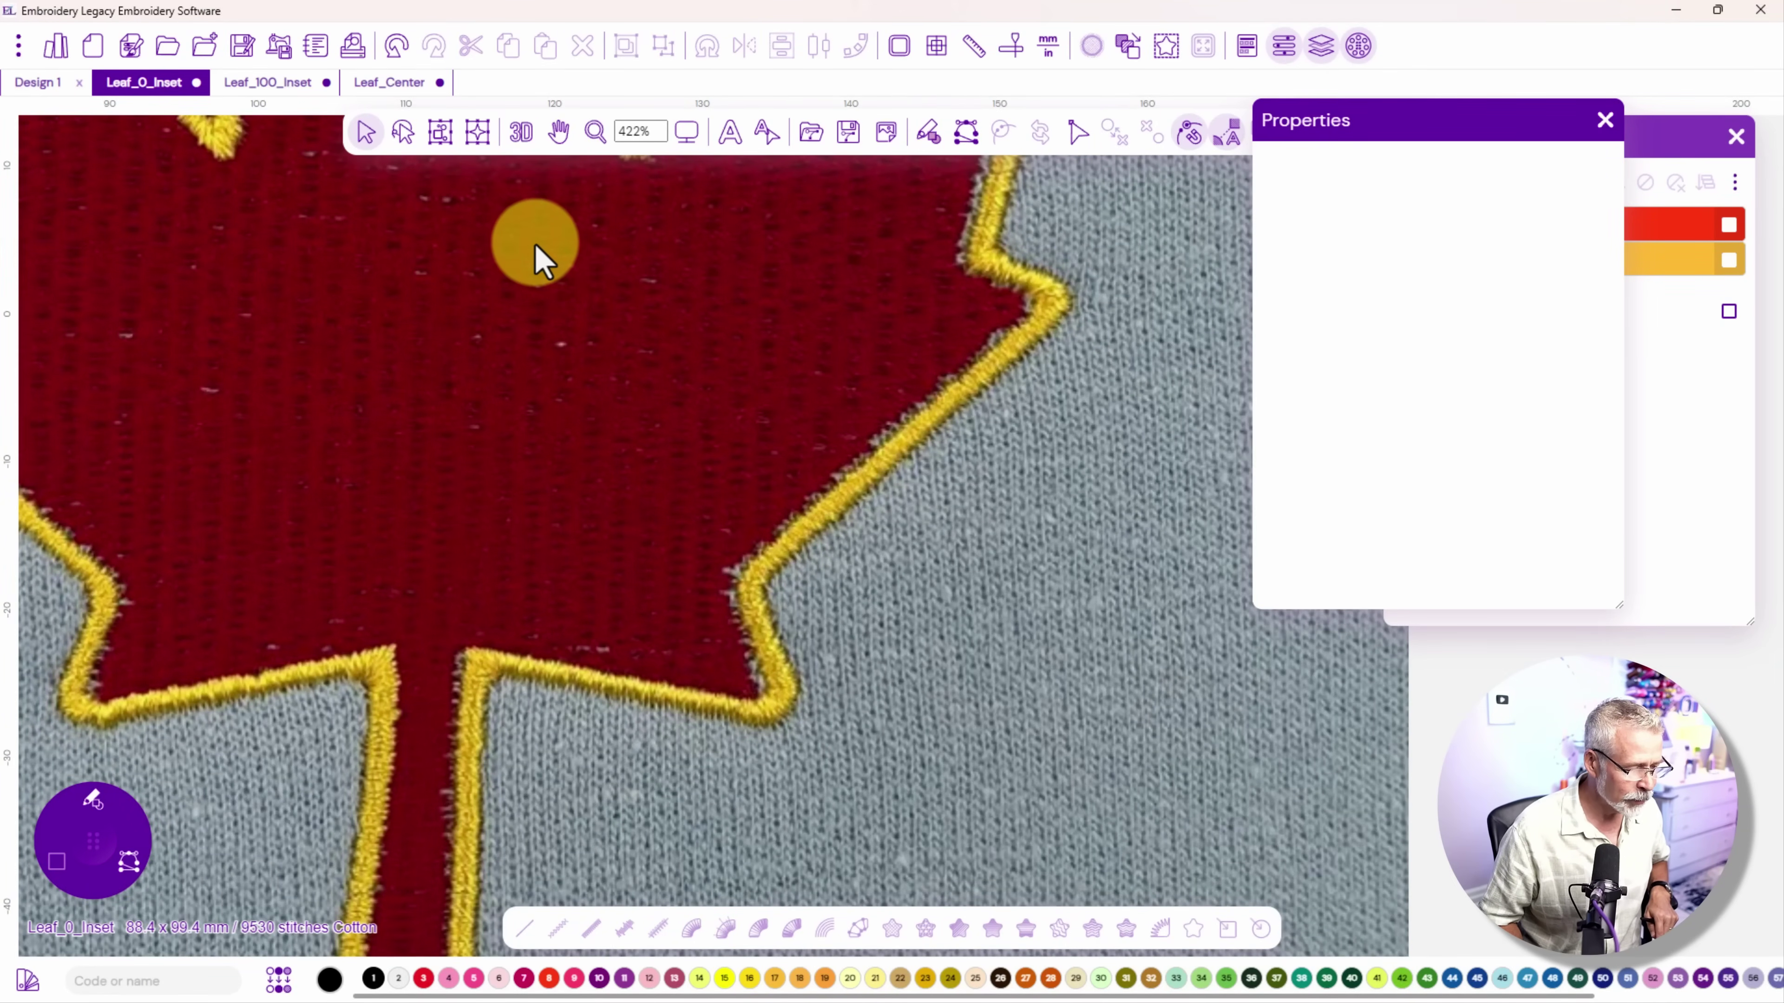
left_click_drag(535, 245, 840, 518)
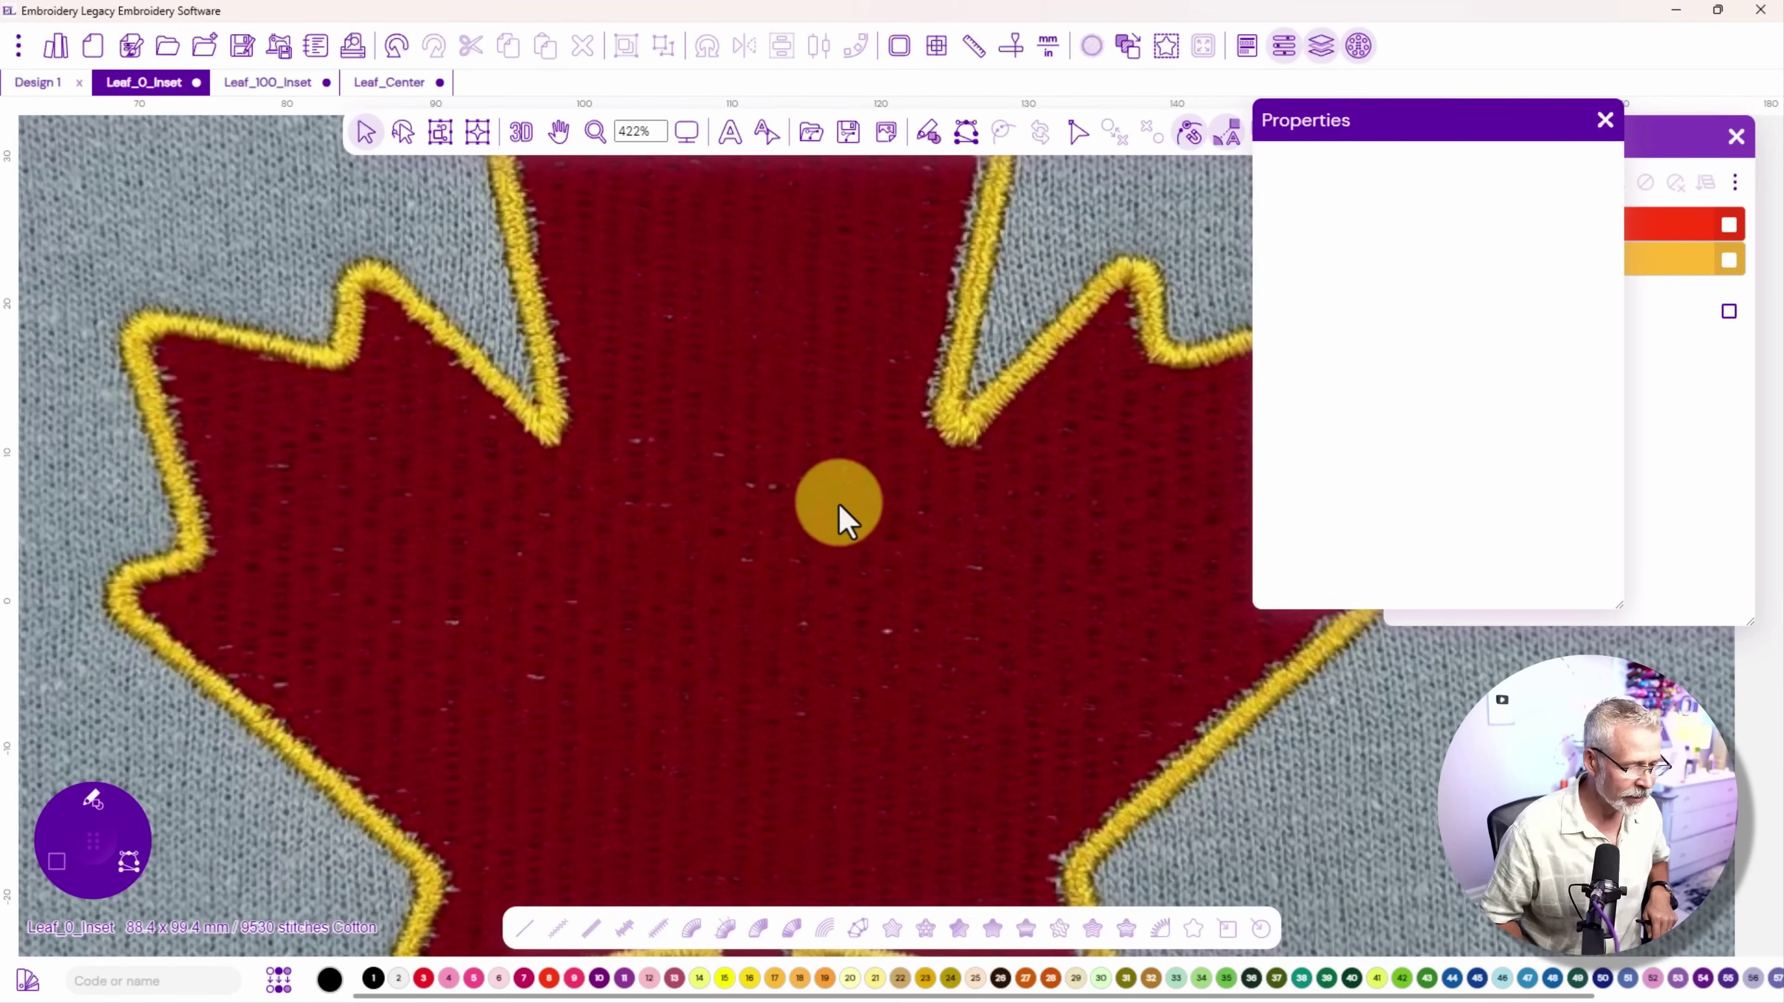
scroll(835, 501, "down", 2)
scroll(831, 486, "down", 1)
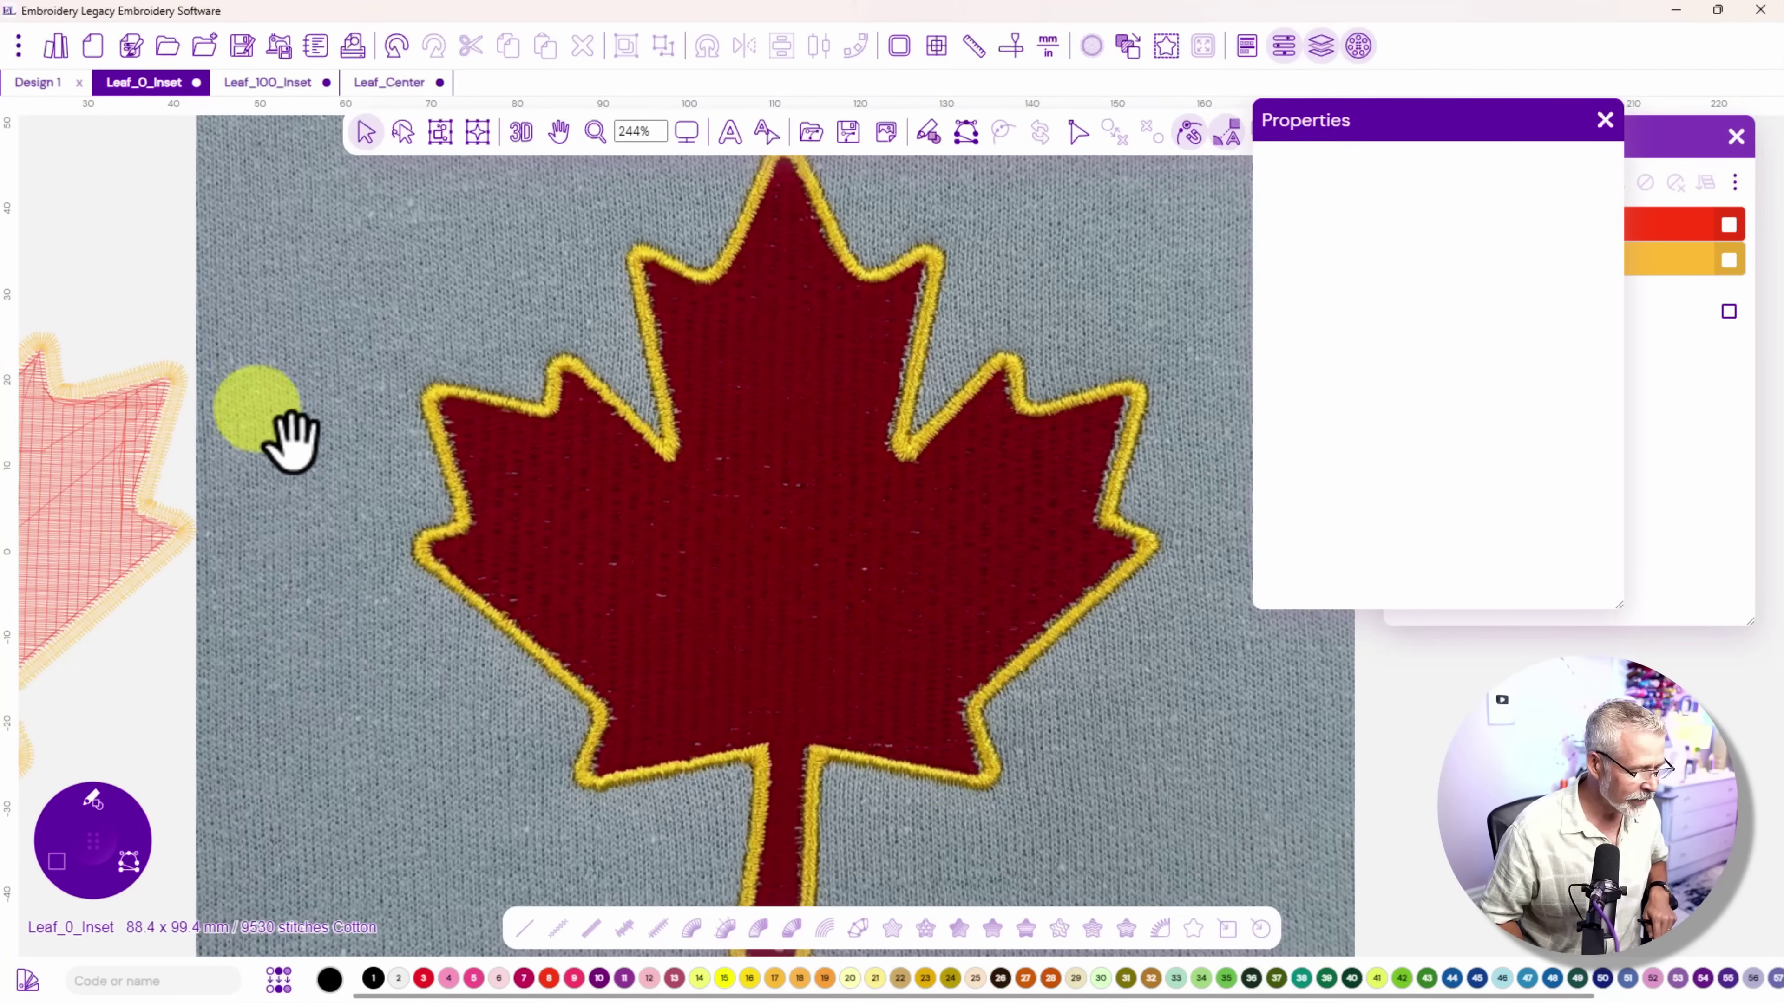
left_click_drag(287, 439, 1020, 439)
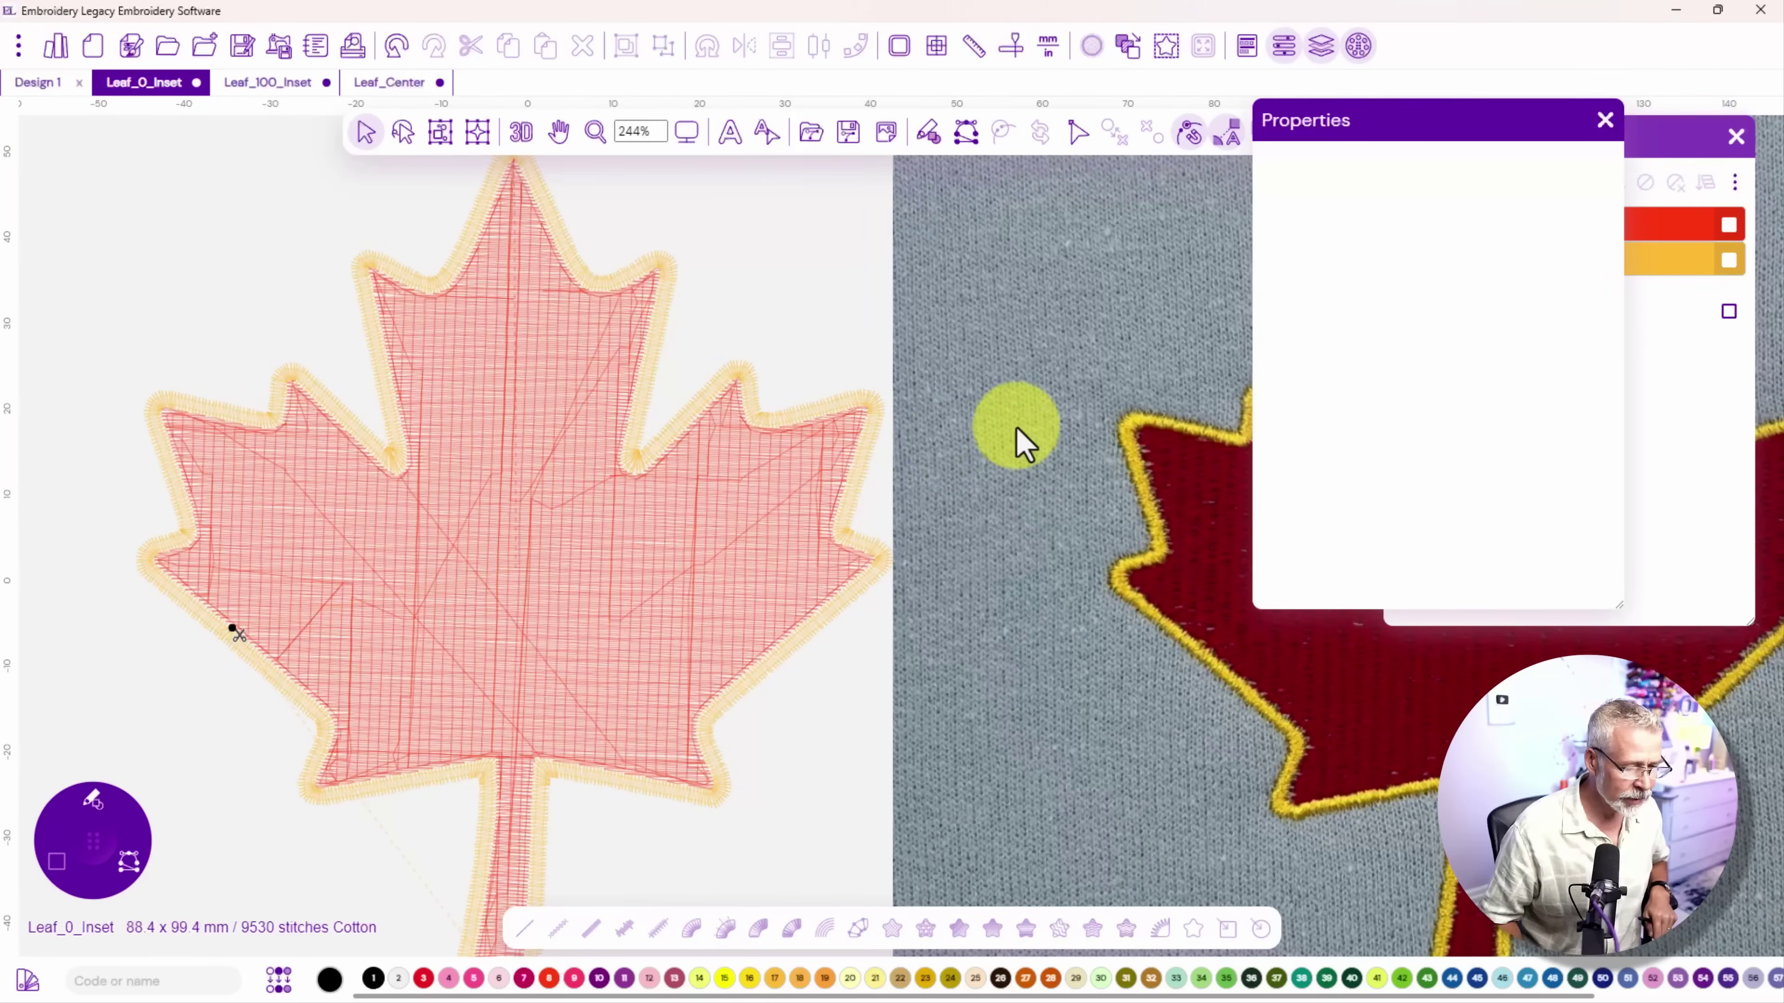
left_click(1730, 225)
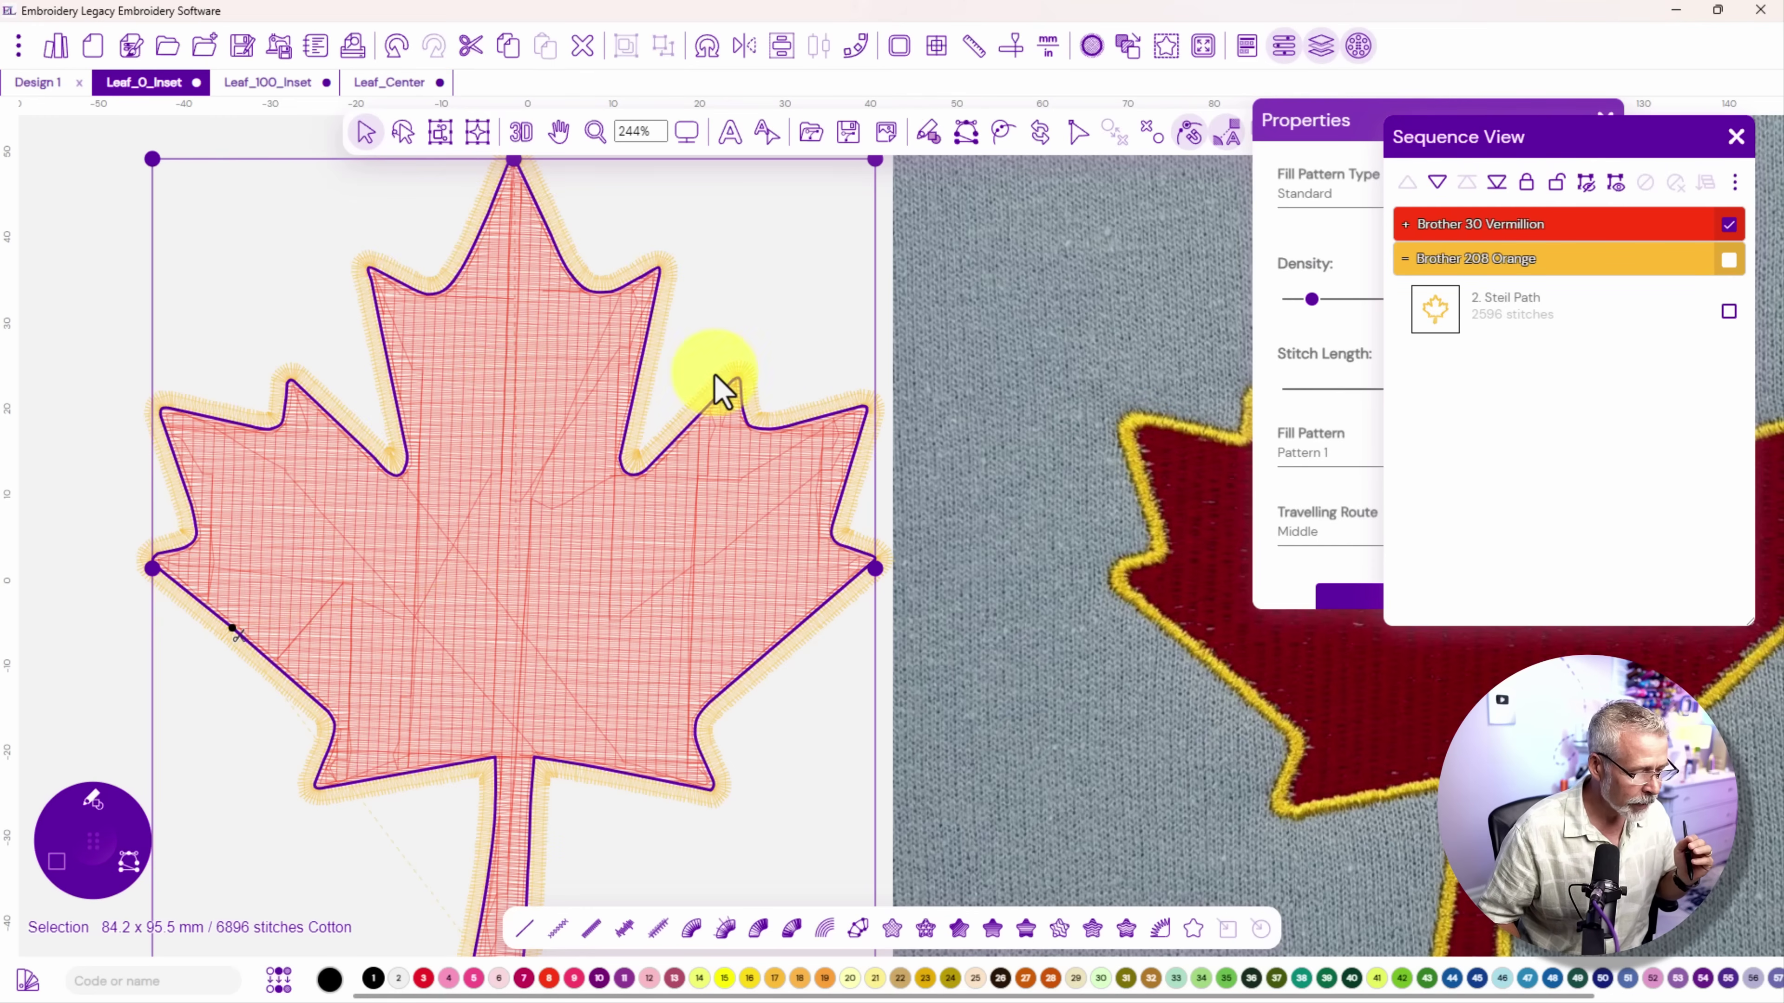
Select the Brother 208 Orange satin border, turn on 3D view, and show its properties
left_click(1510, 260)
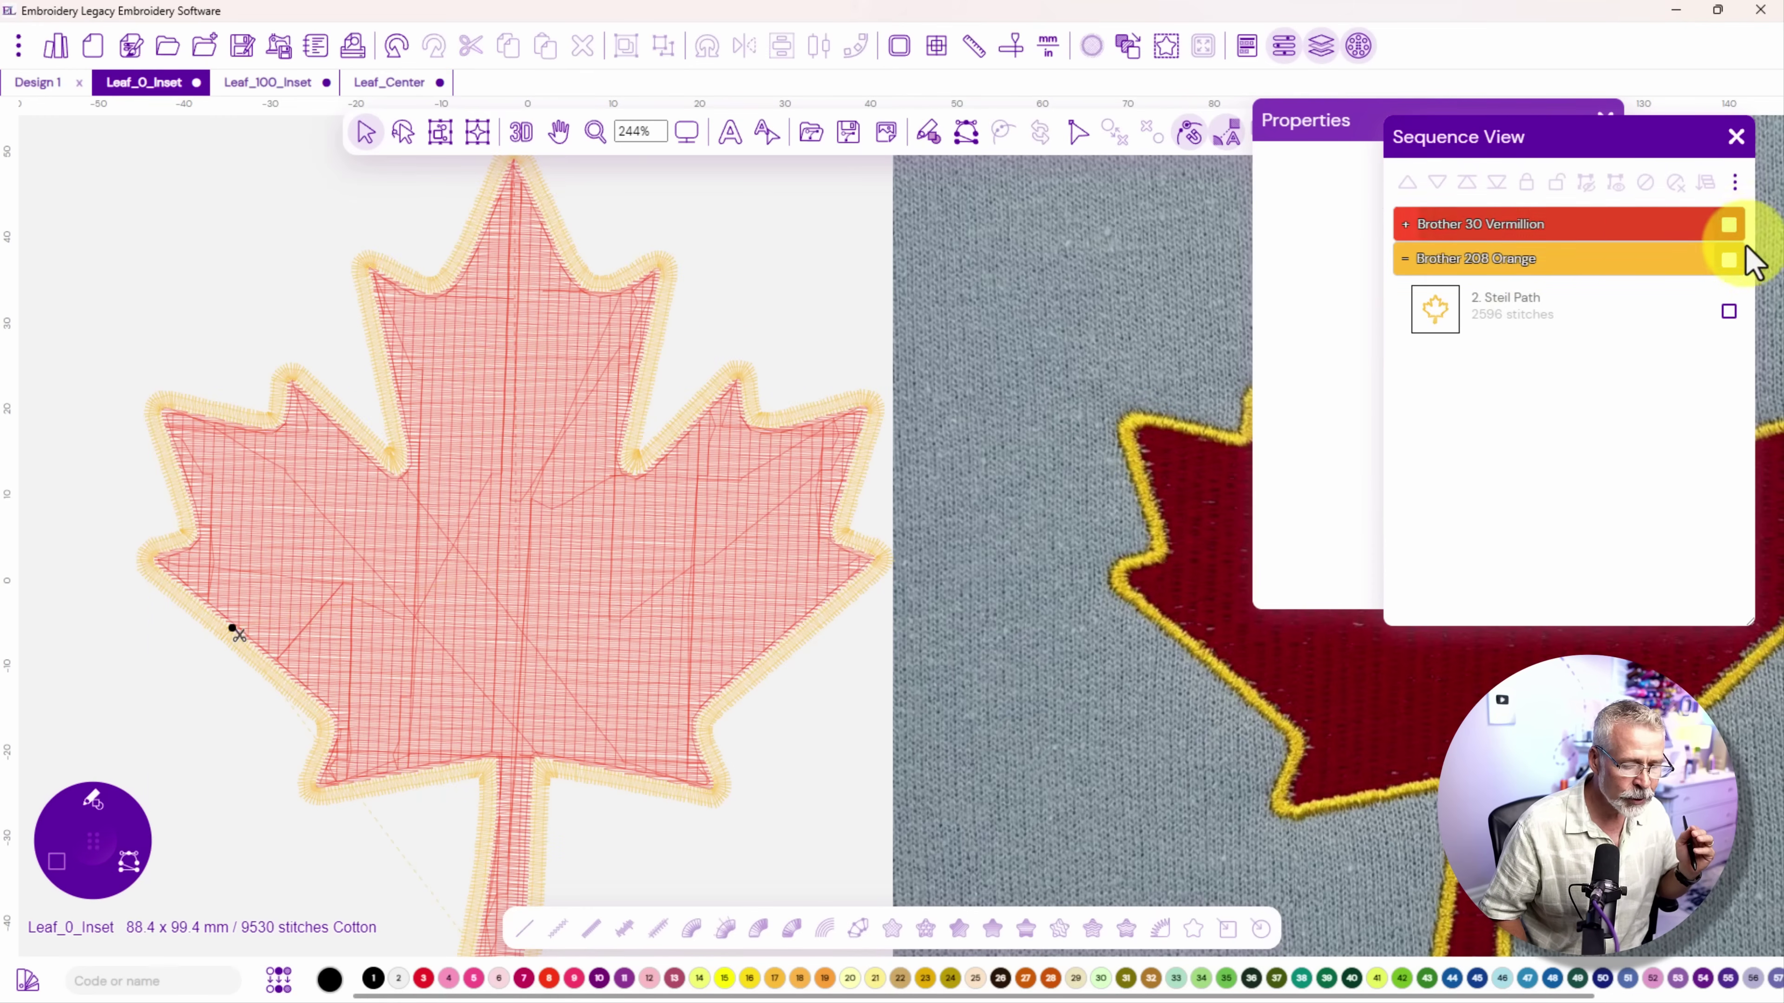
left_click(520, 134)
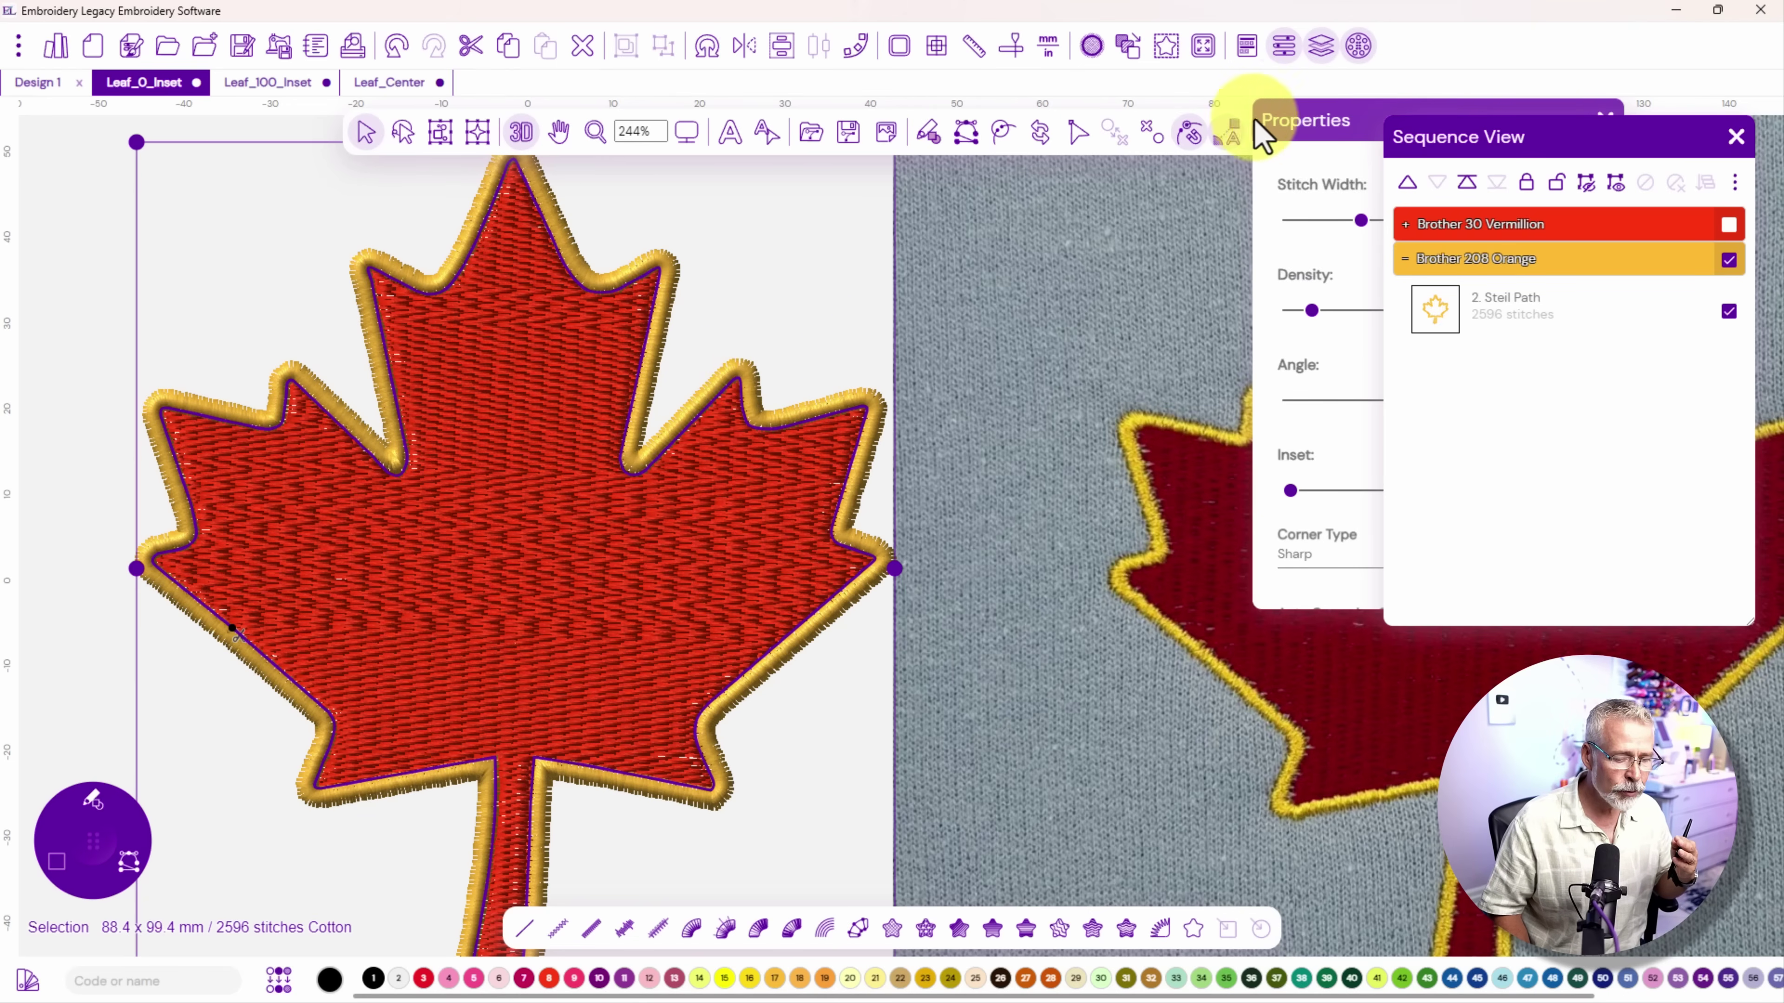
left_click(1304, 137)
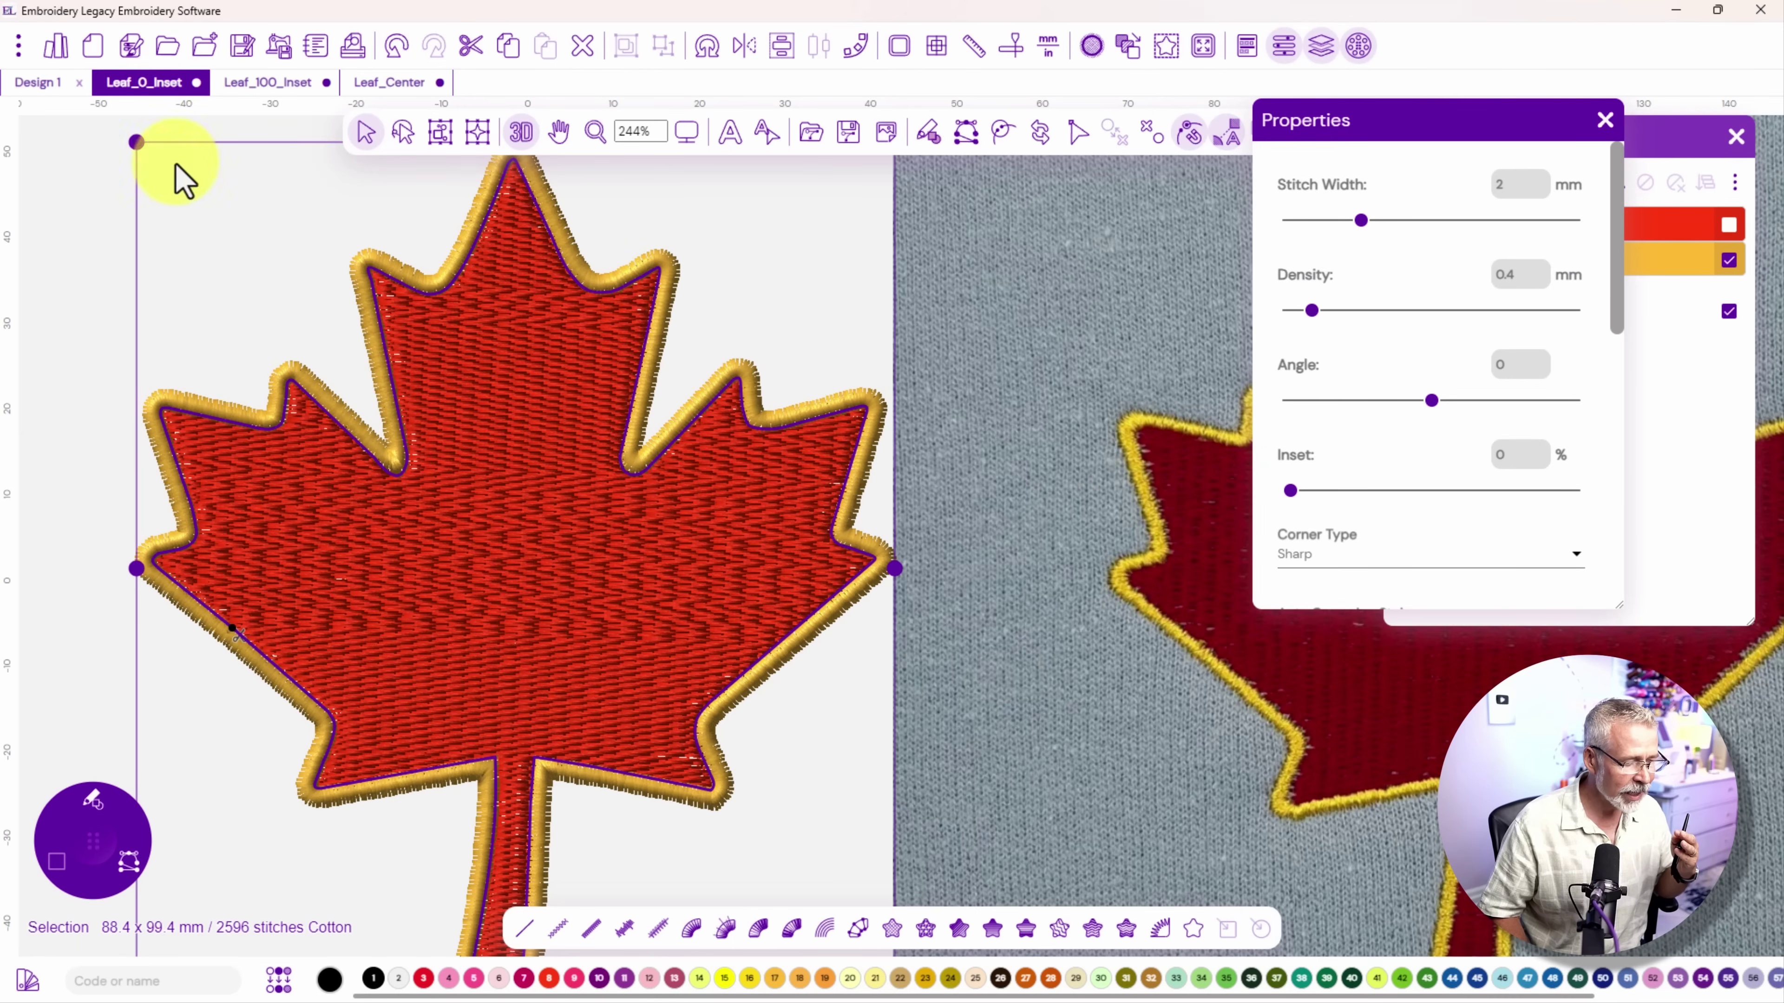
Deselect the leaf, zoom in on its edge, and turn off 3D view
left_click(226, 270)
scroll(849, 469, "up", 5)
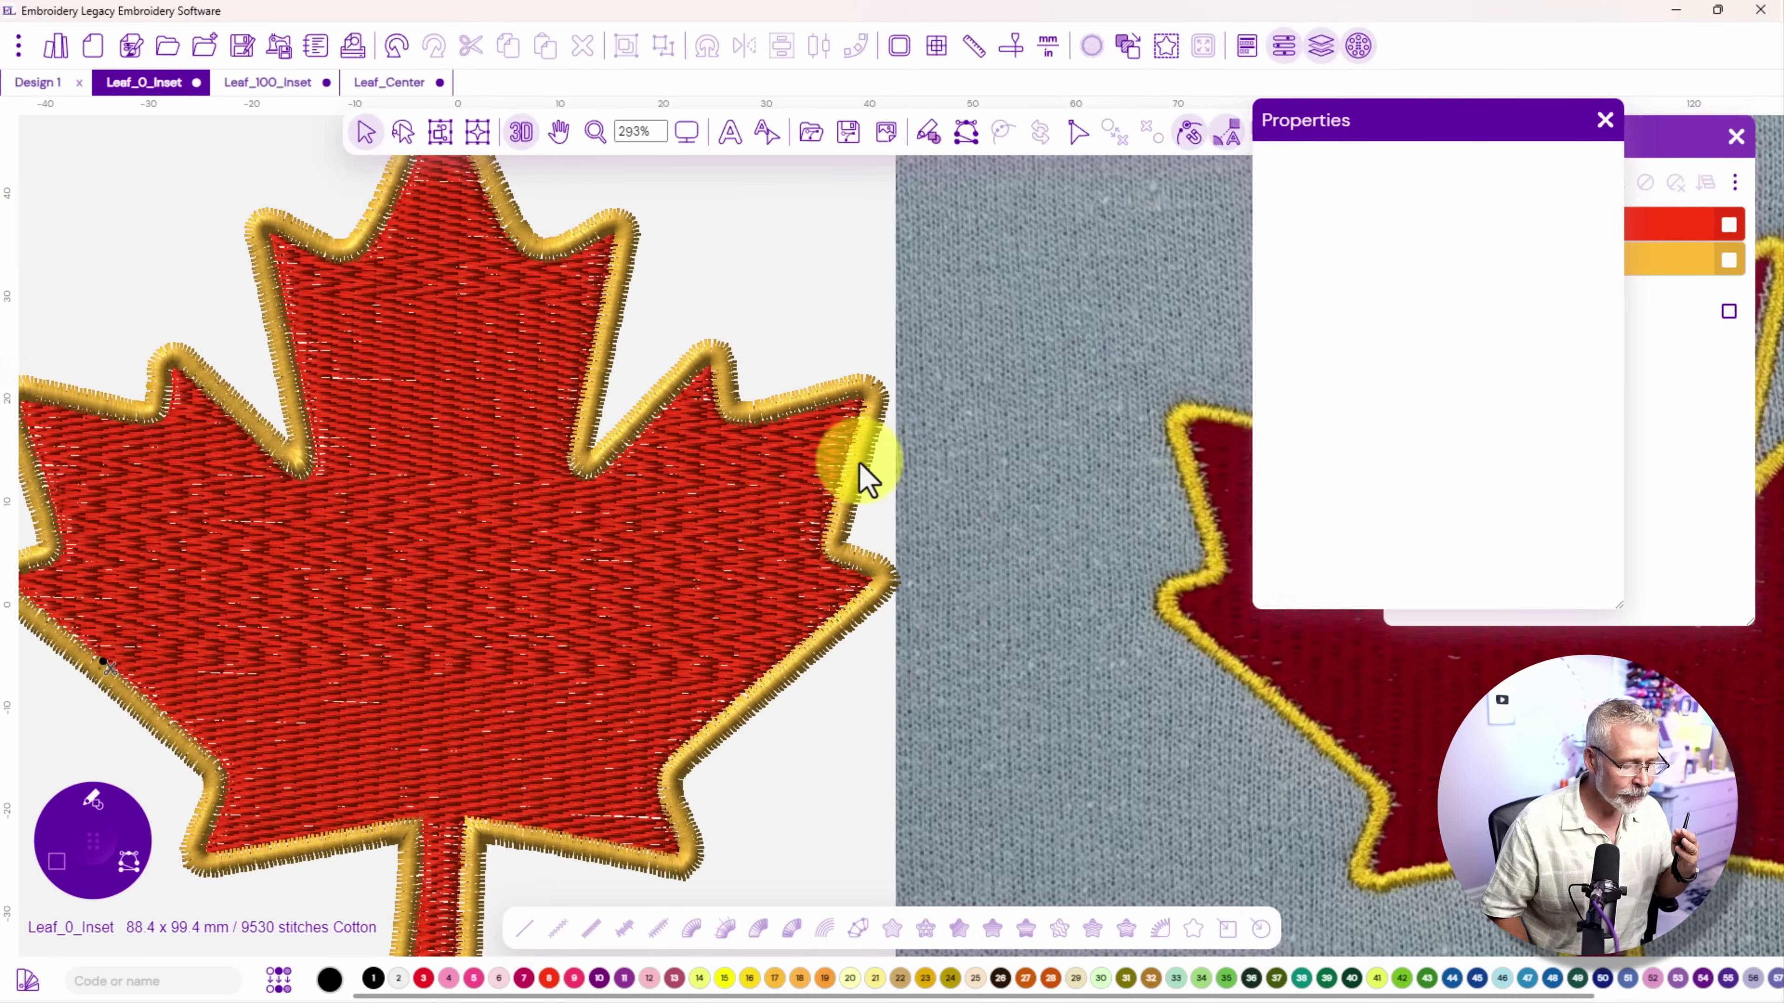
scroll(844, 467, "up", 4)
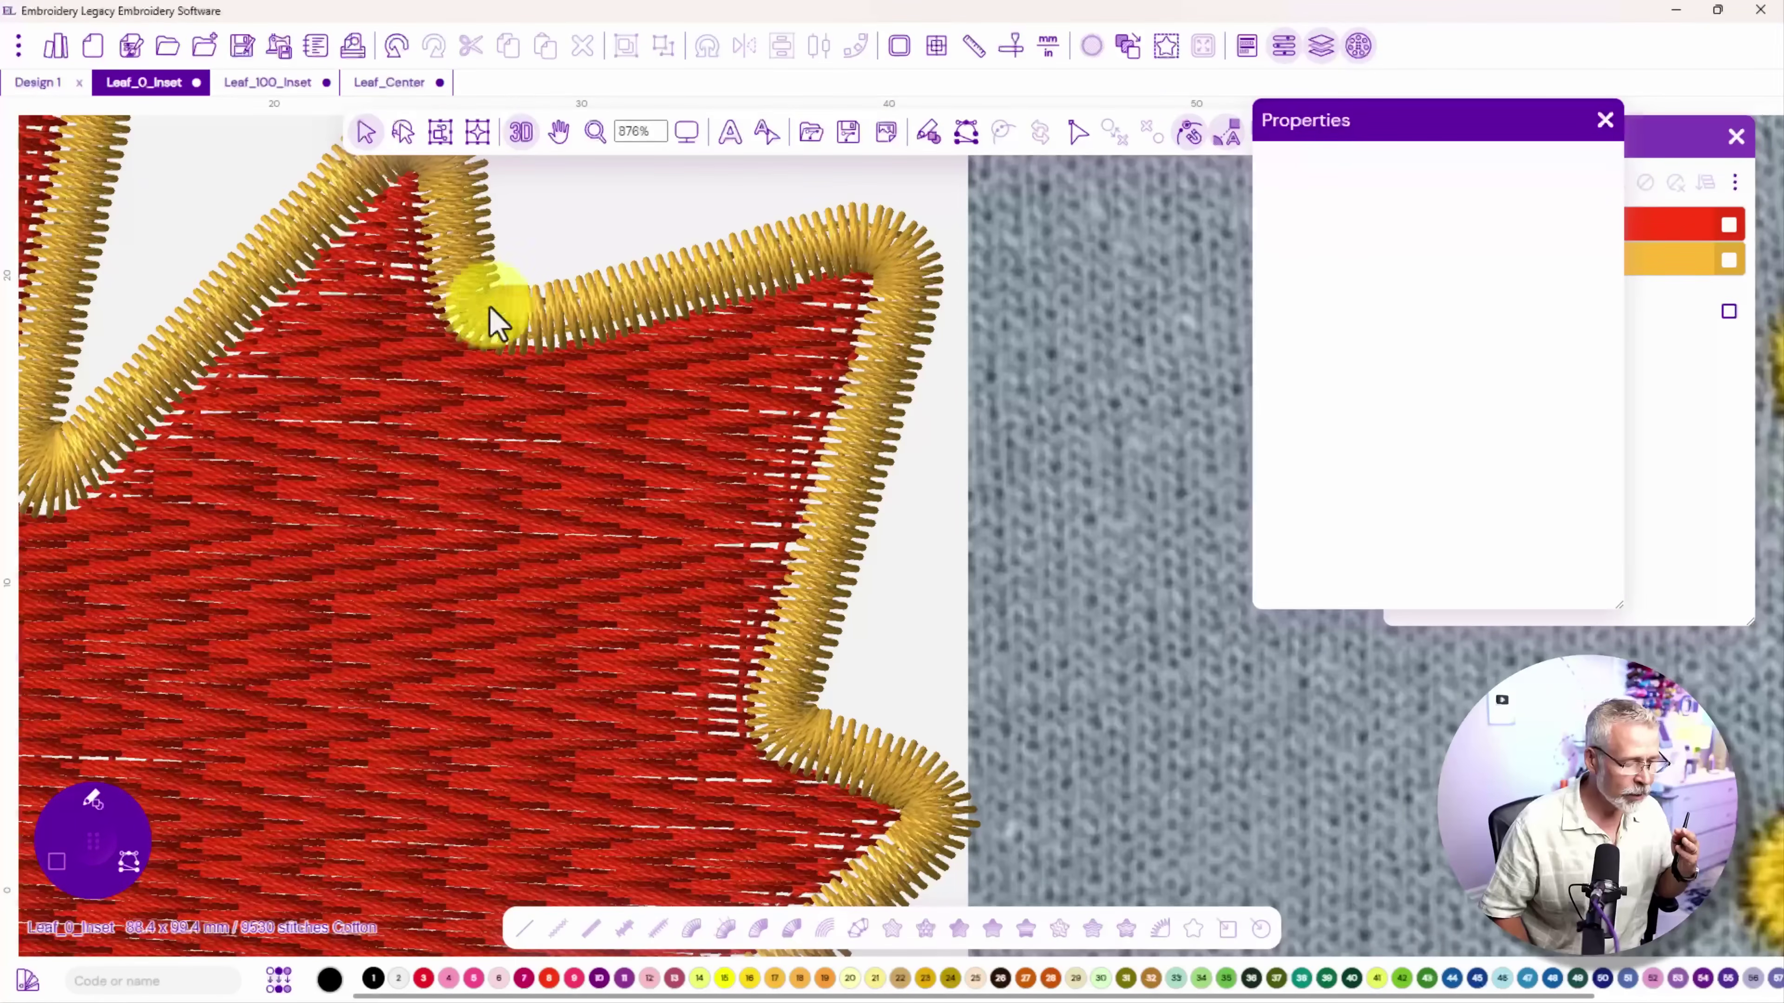
left_click(522, 141)
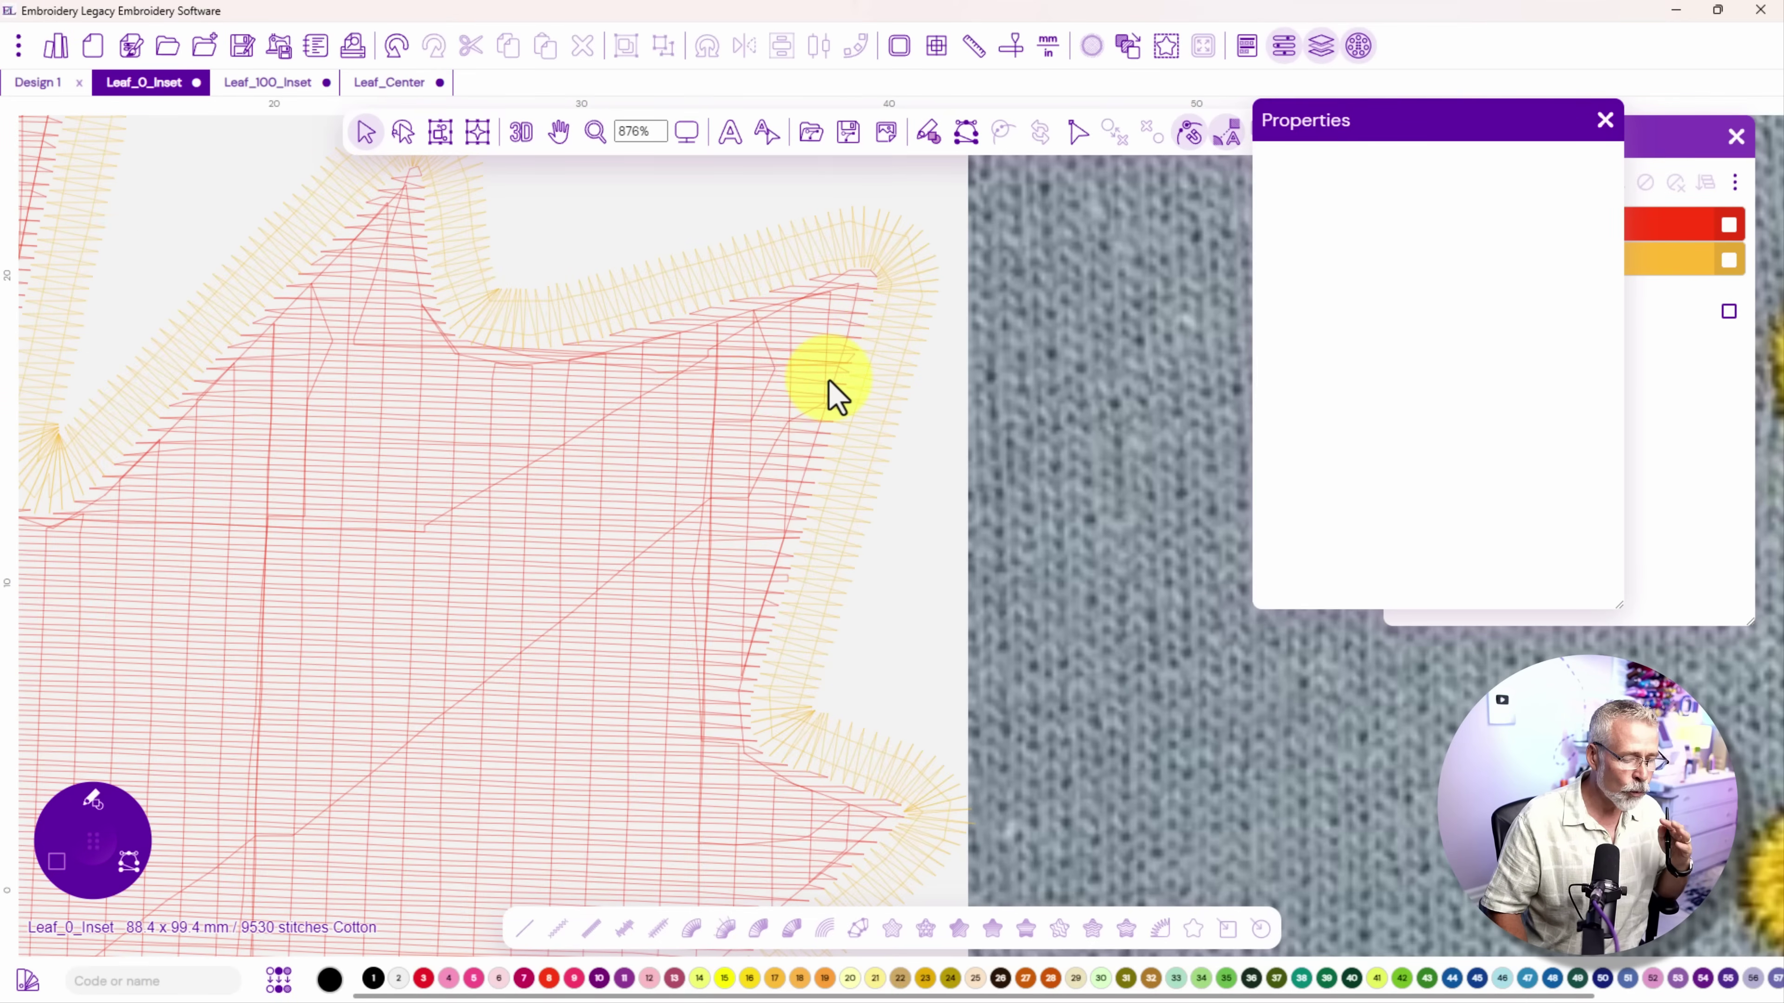
Zoom out, center the stitch-out photo, and switch to the Leaf_100_Inset design
scroll(829, 381, "down", 3)
scroll(829, 380, "down", 3)
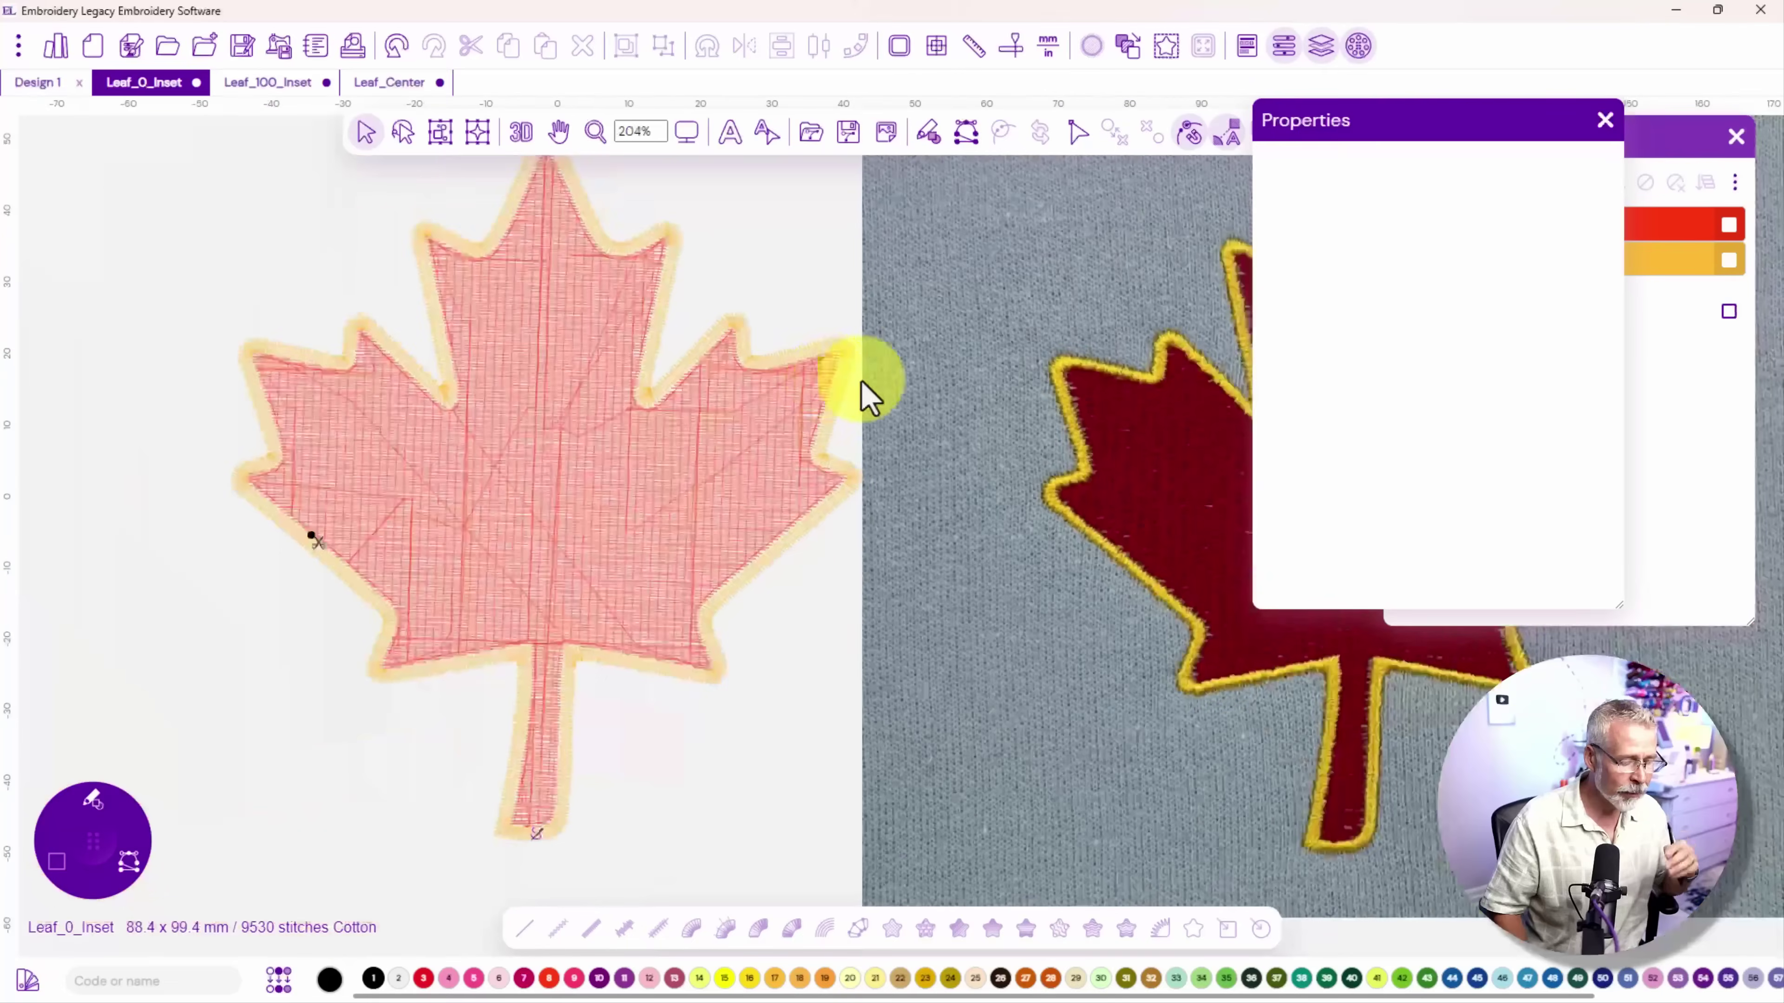
left_click_drag(1032, 450, 542, 480)
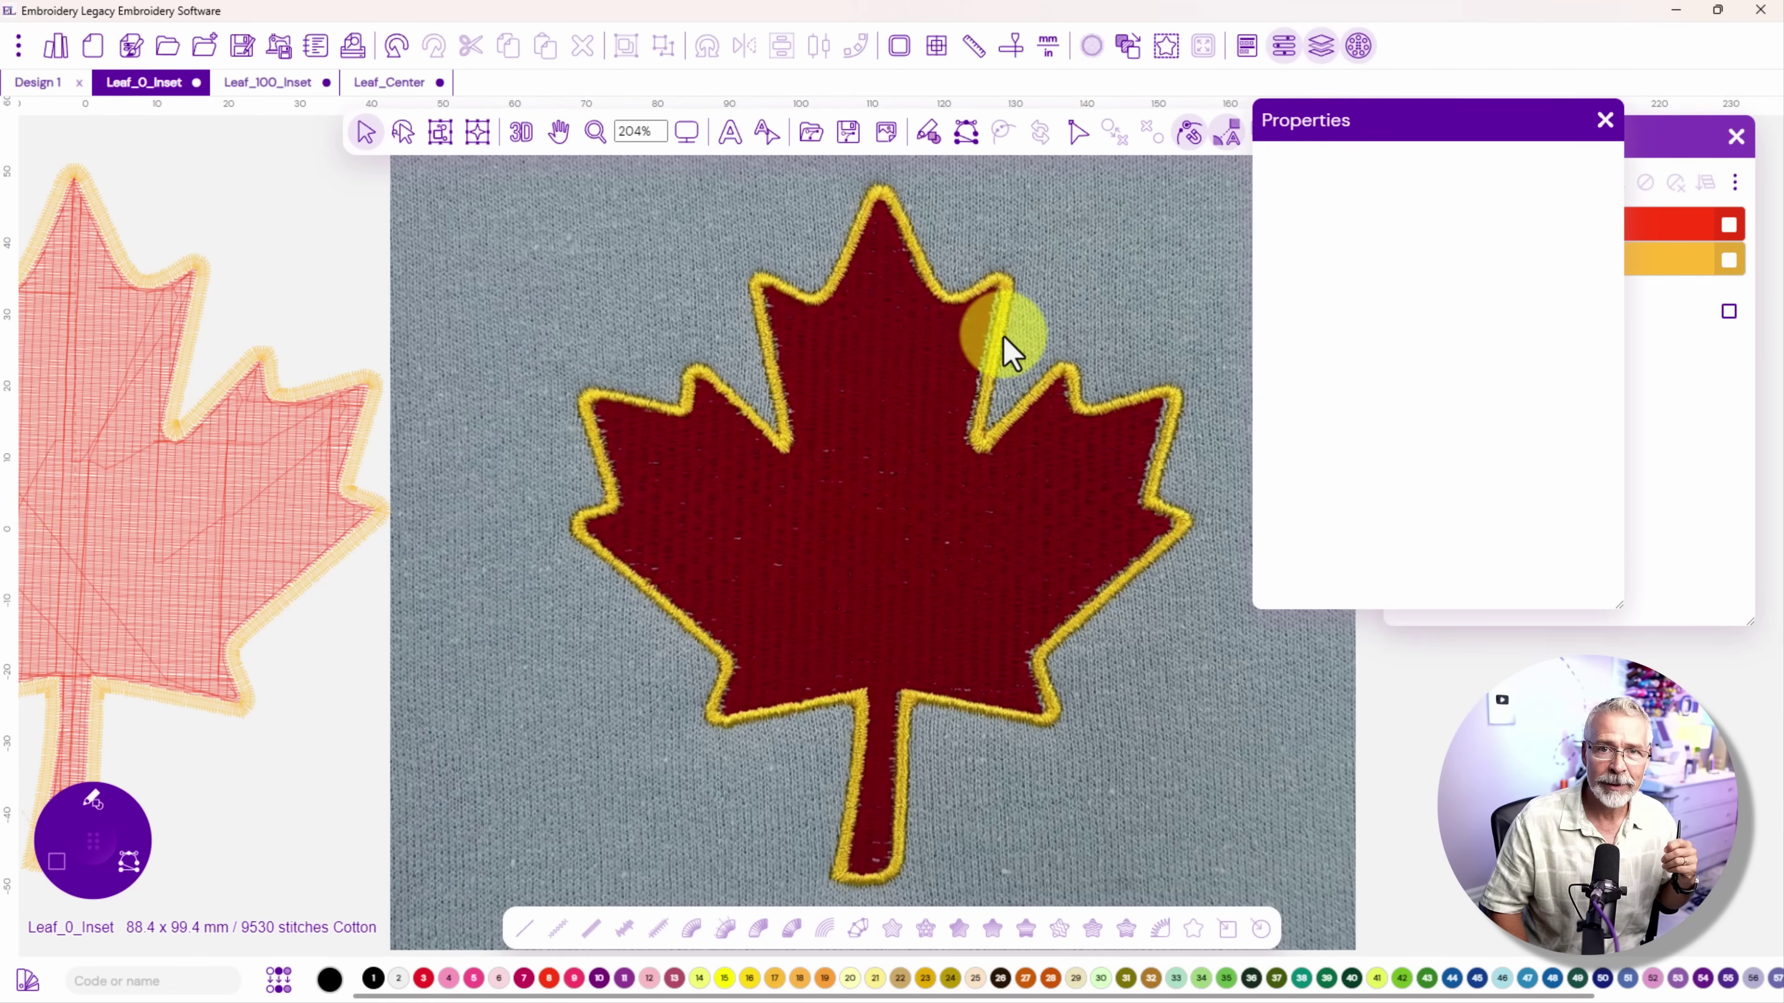
key("ctrl+Tab")
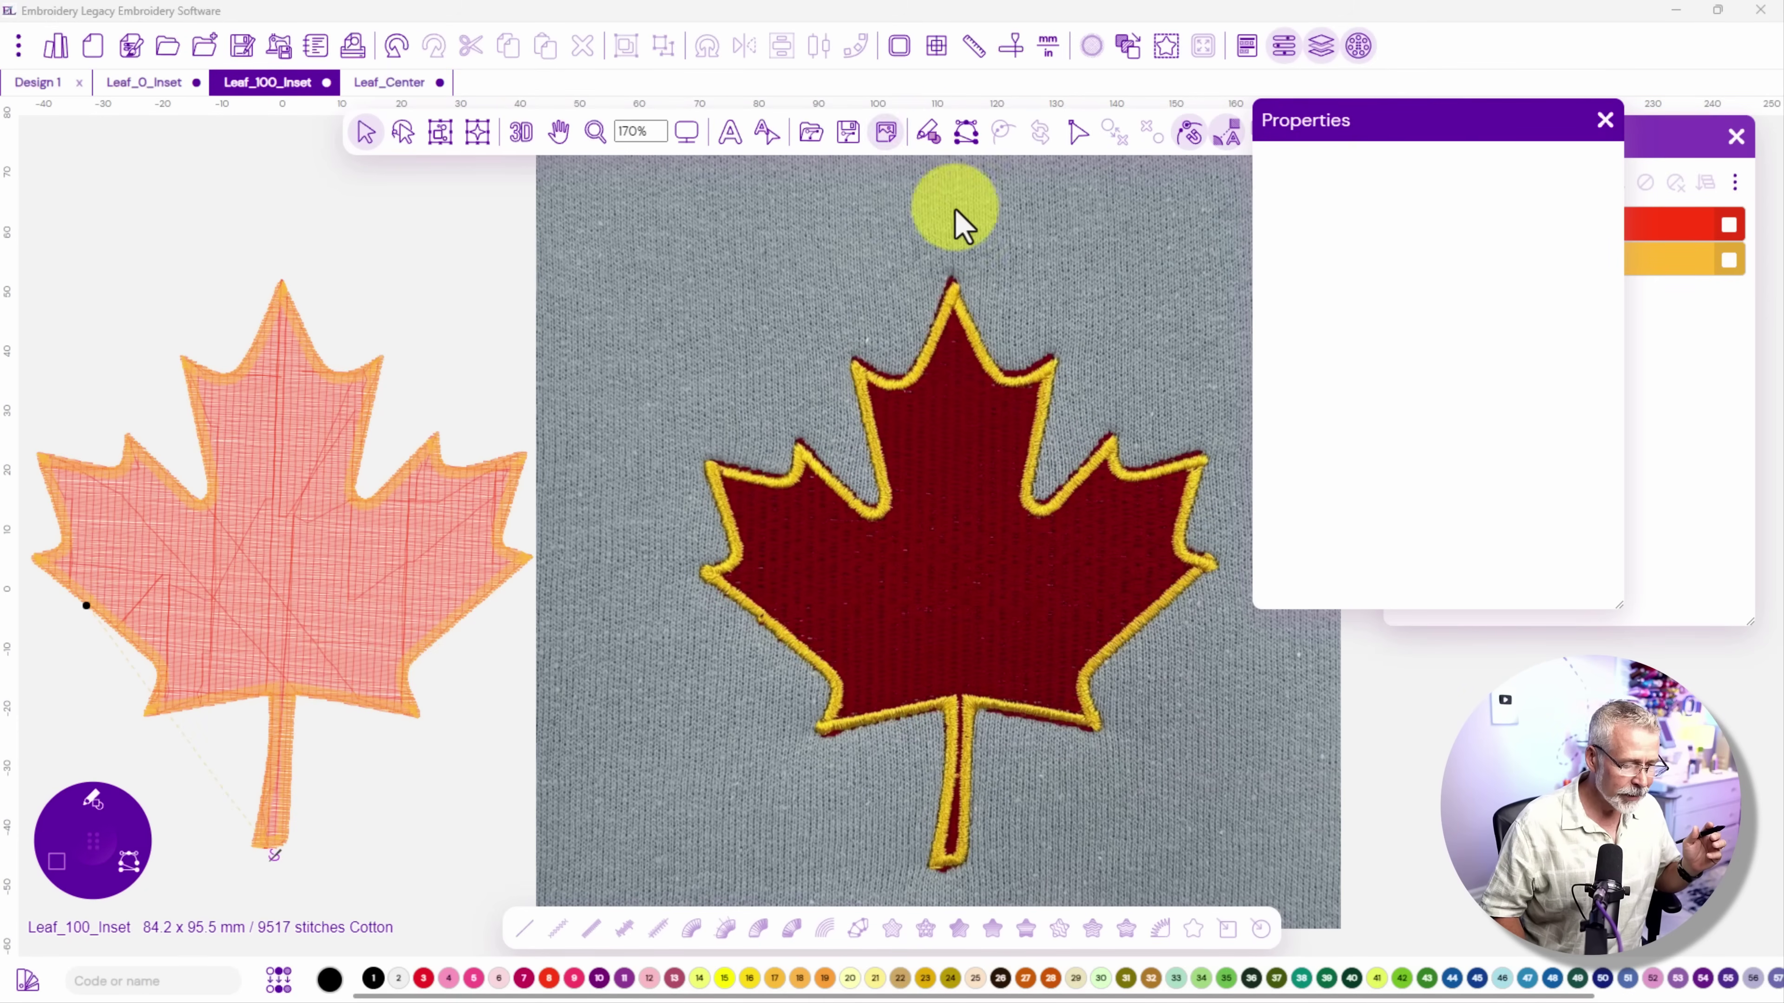
Select the Leaf_100_Inset red fill and bring Sequence View to the front
scroll(1004, 372, "up", 1)
scroll(1005, 365, "up", 3)
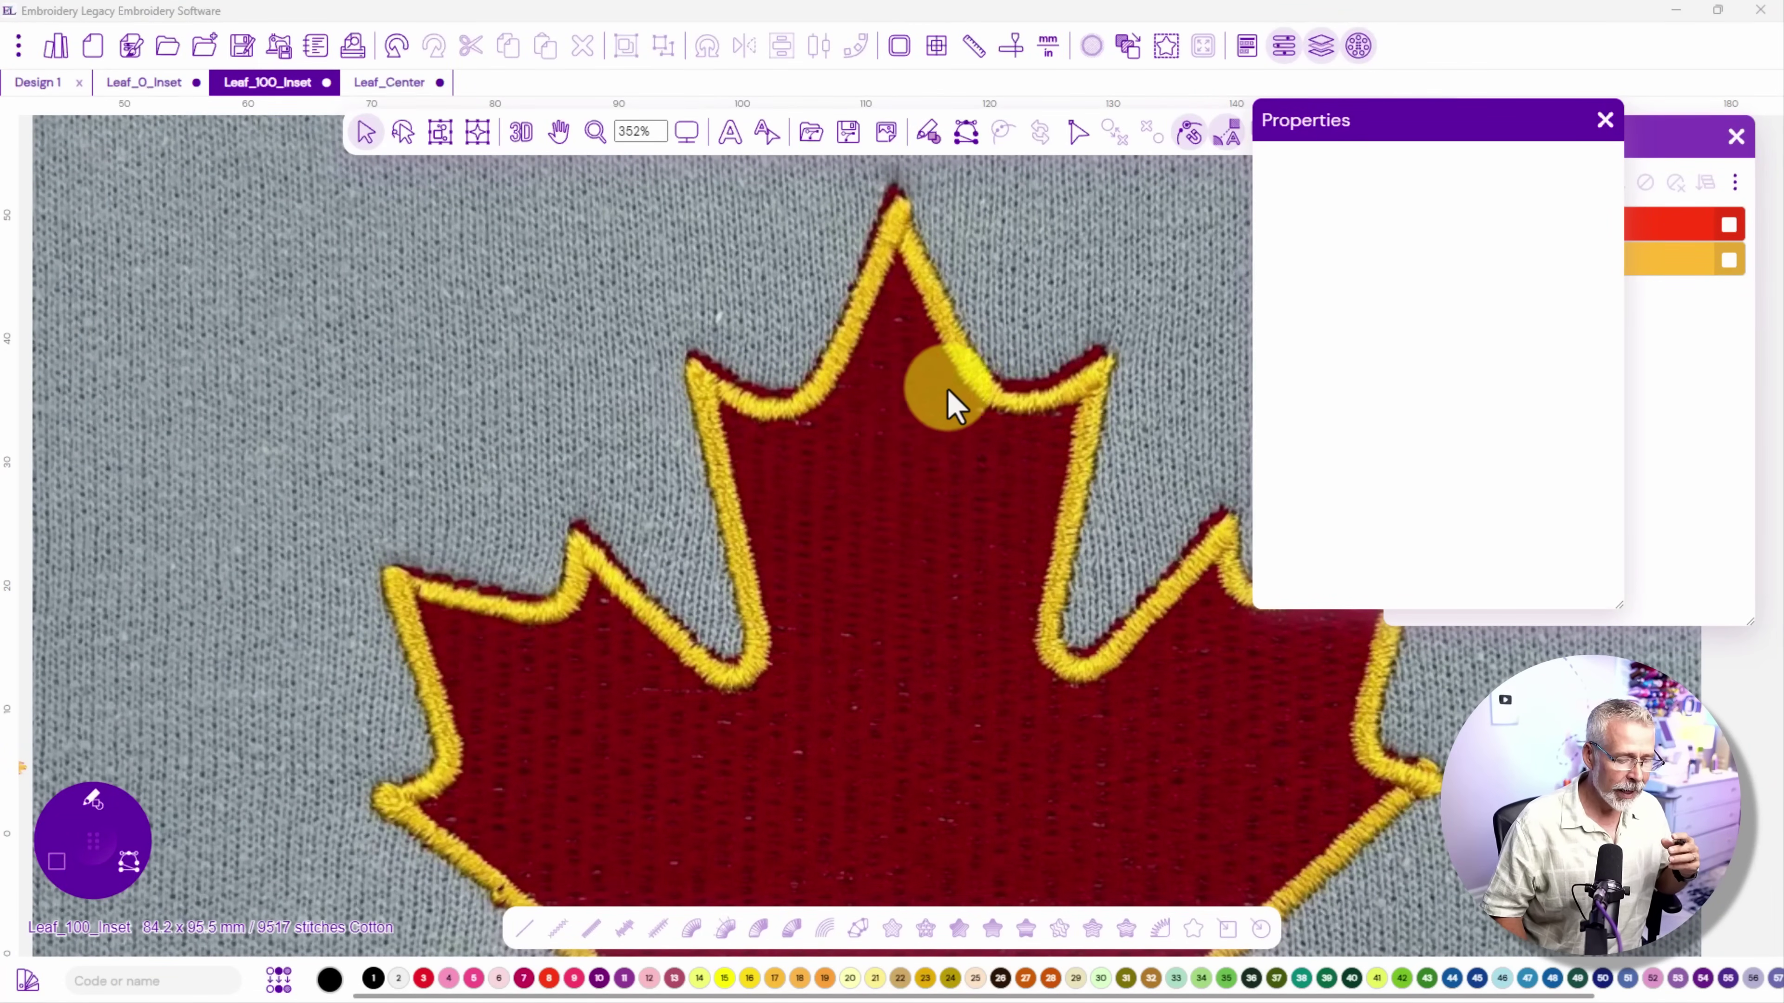
scroll(908, 414, "down", 4)
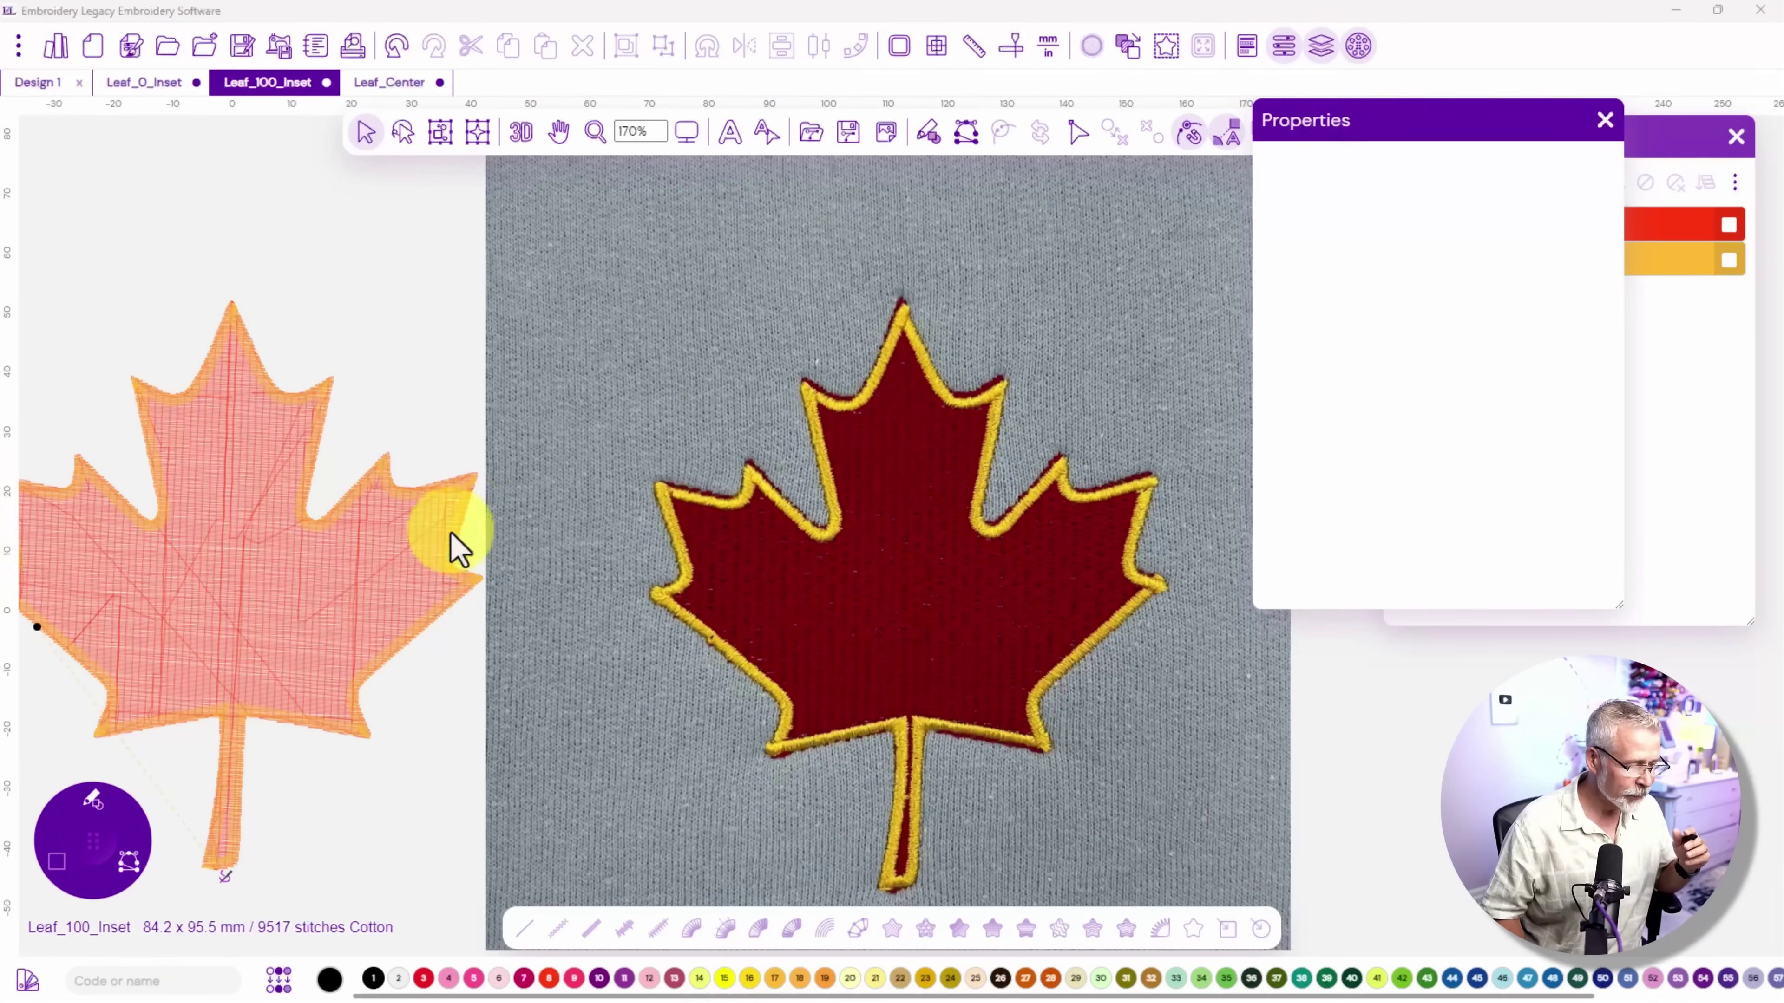
left_click(403, 557)
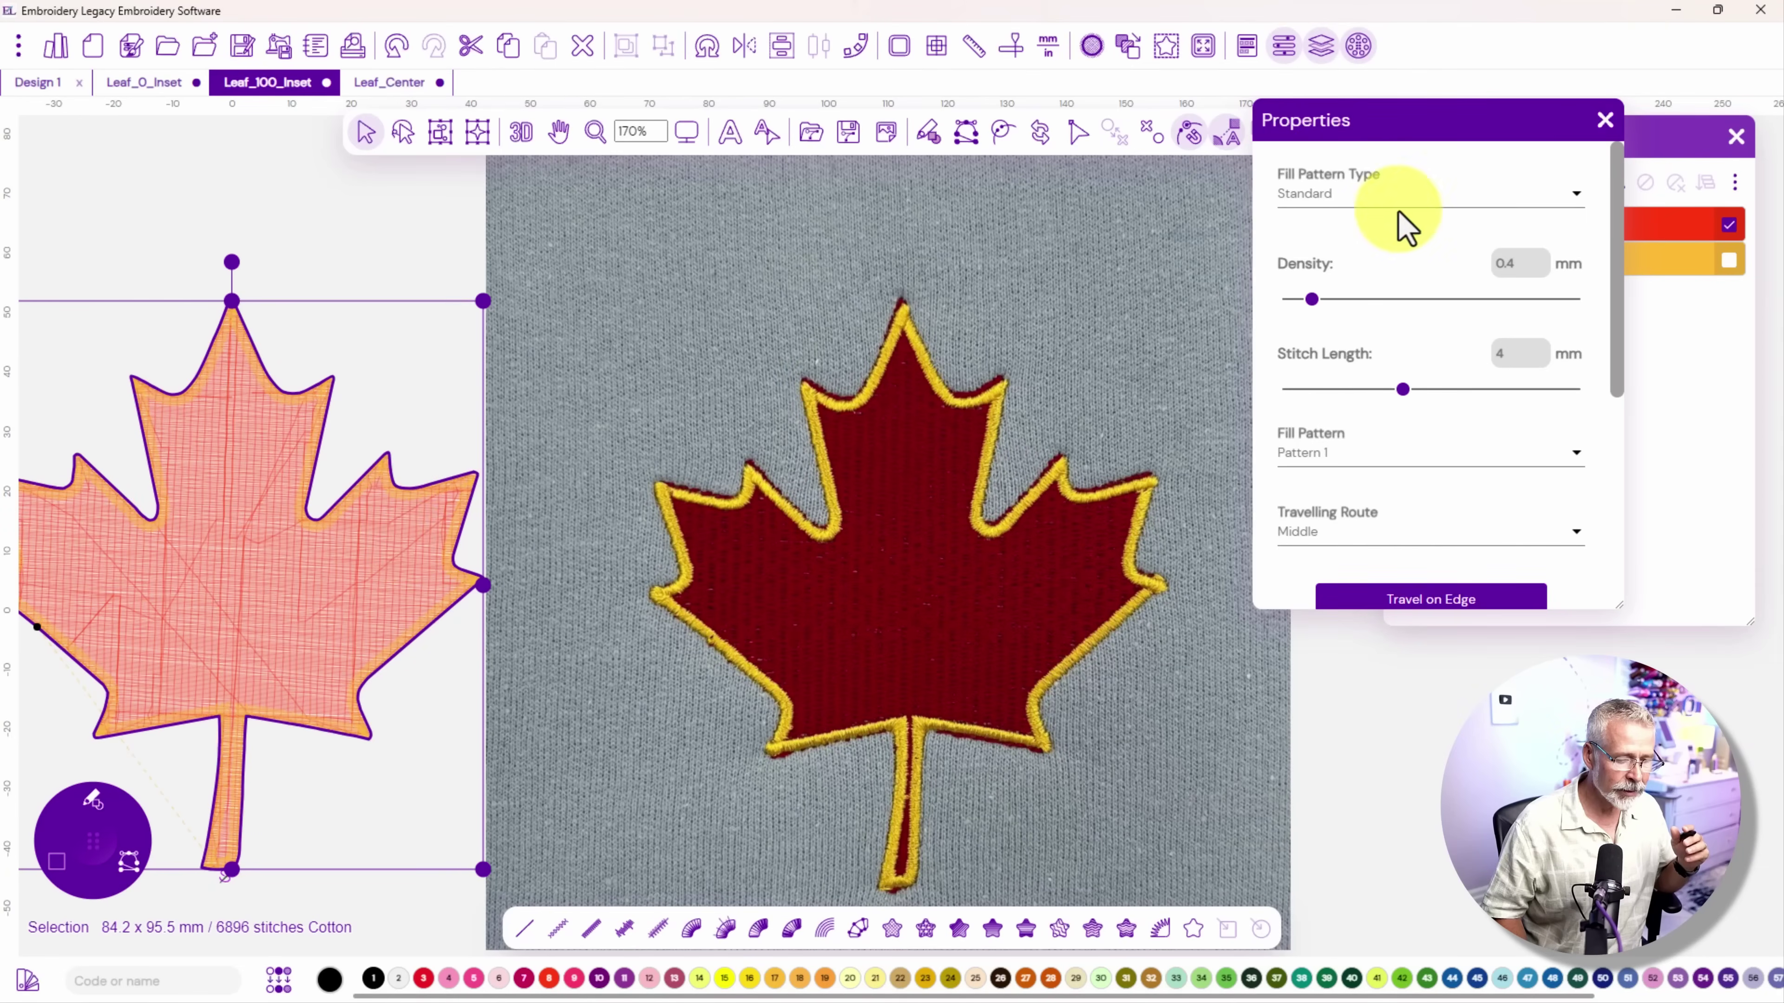
left_click(1653, 139)
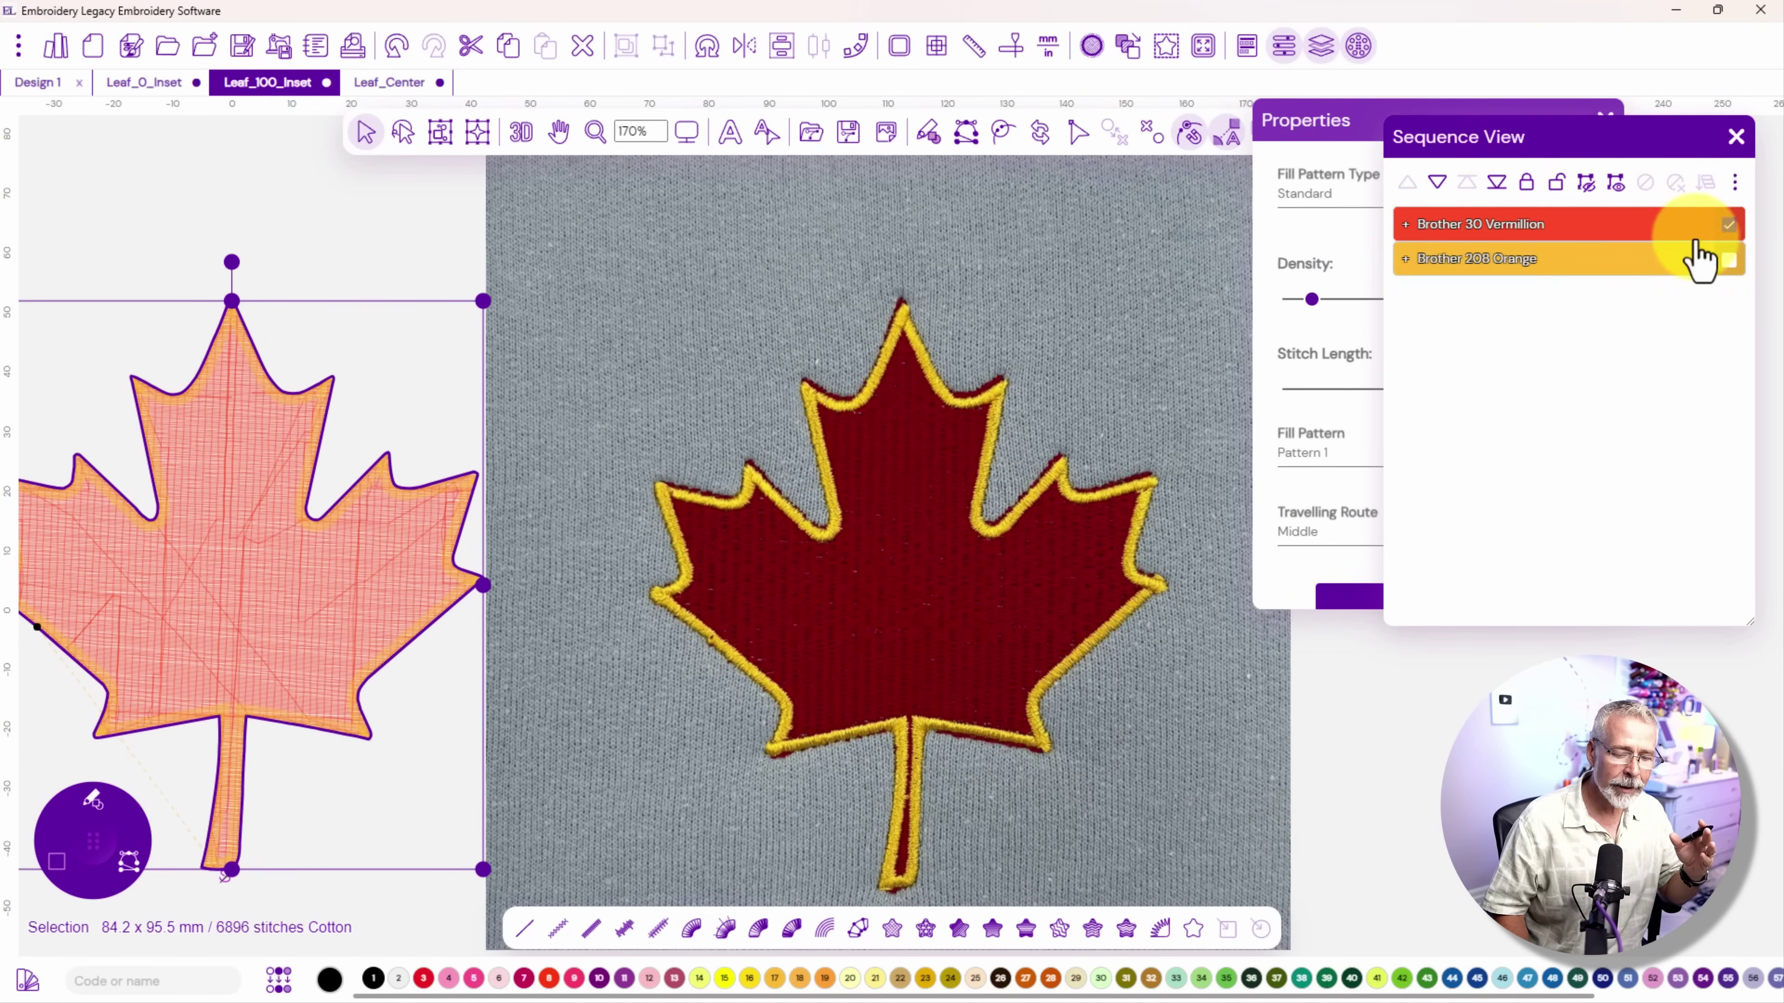
Select the orange border, render in 3D, and reorder it after the Vermillion fill
left_click(1728, 225)
left_click(1728, 260)
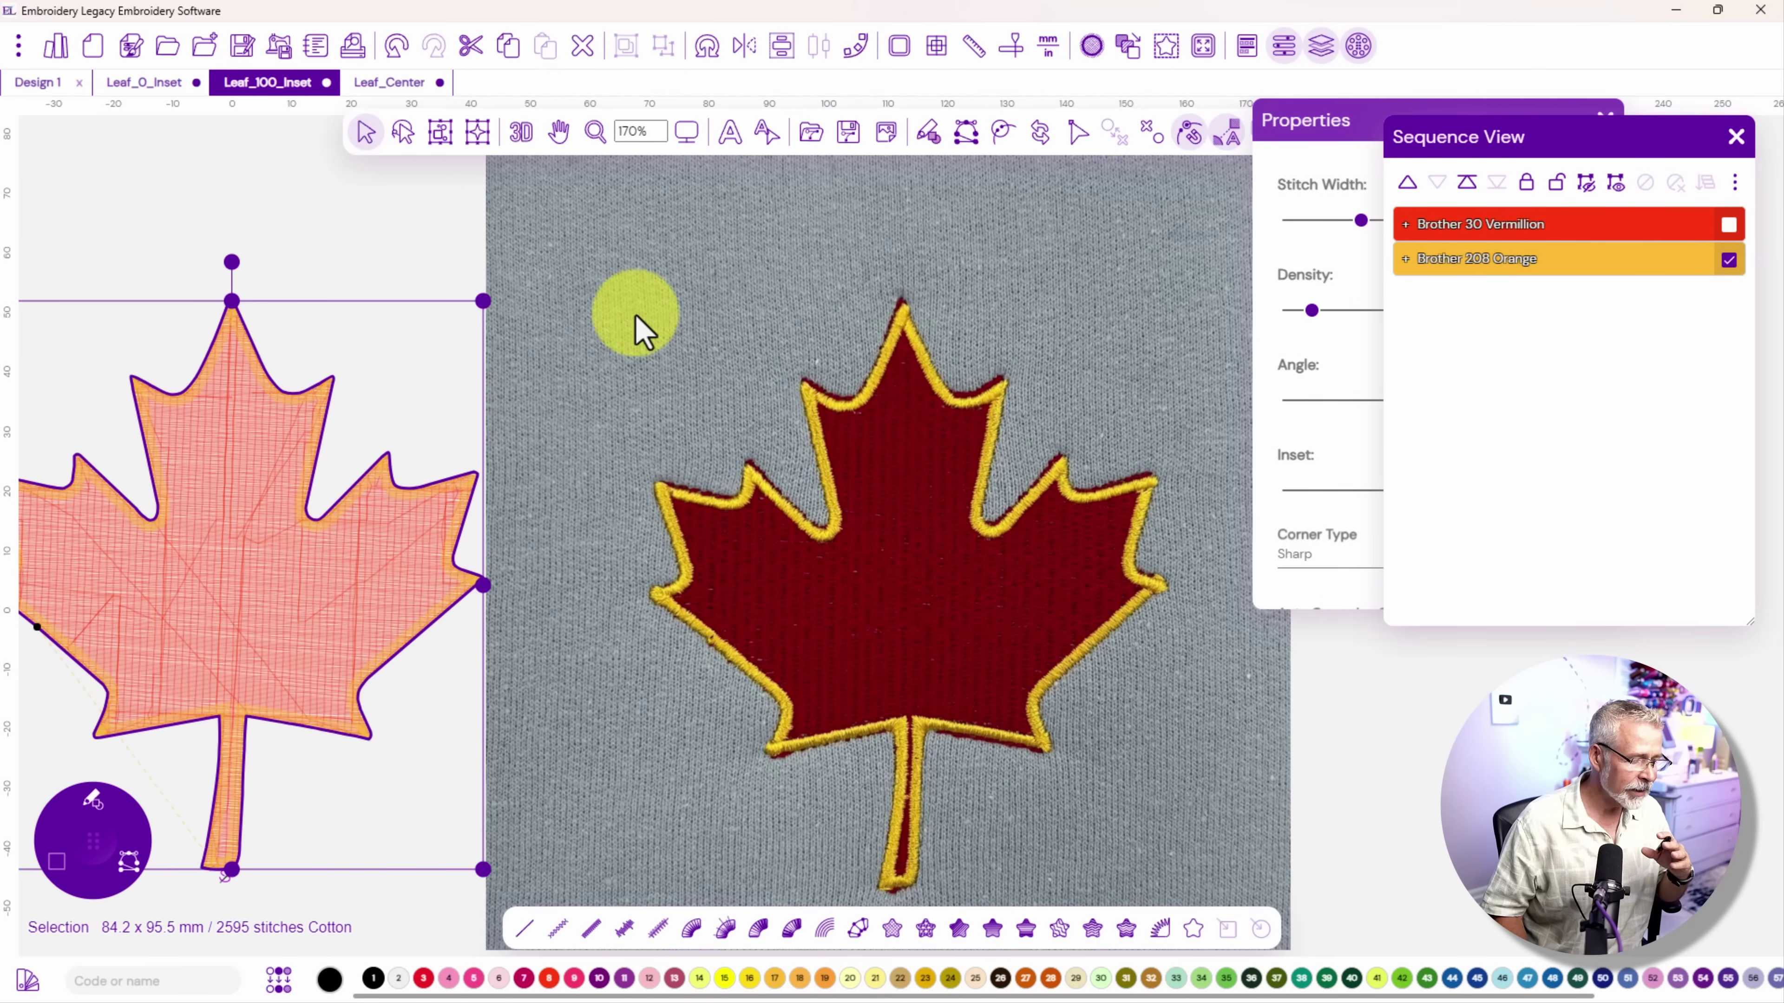
left_click(1330, 131)
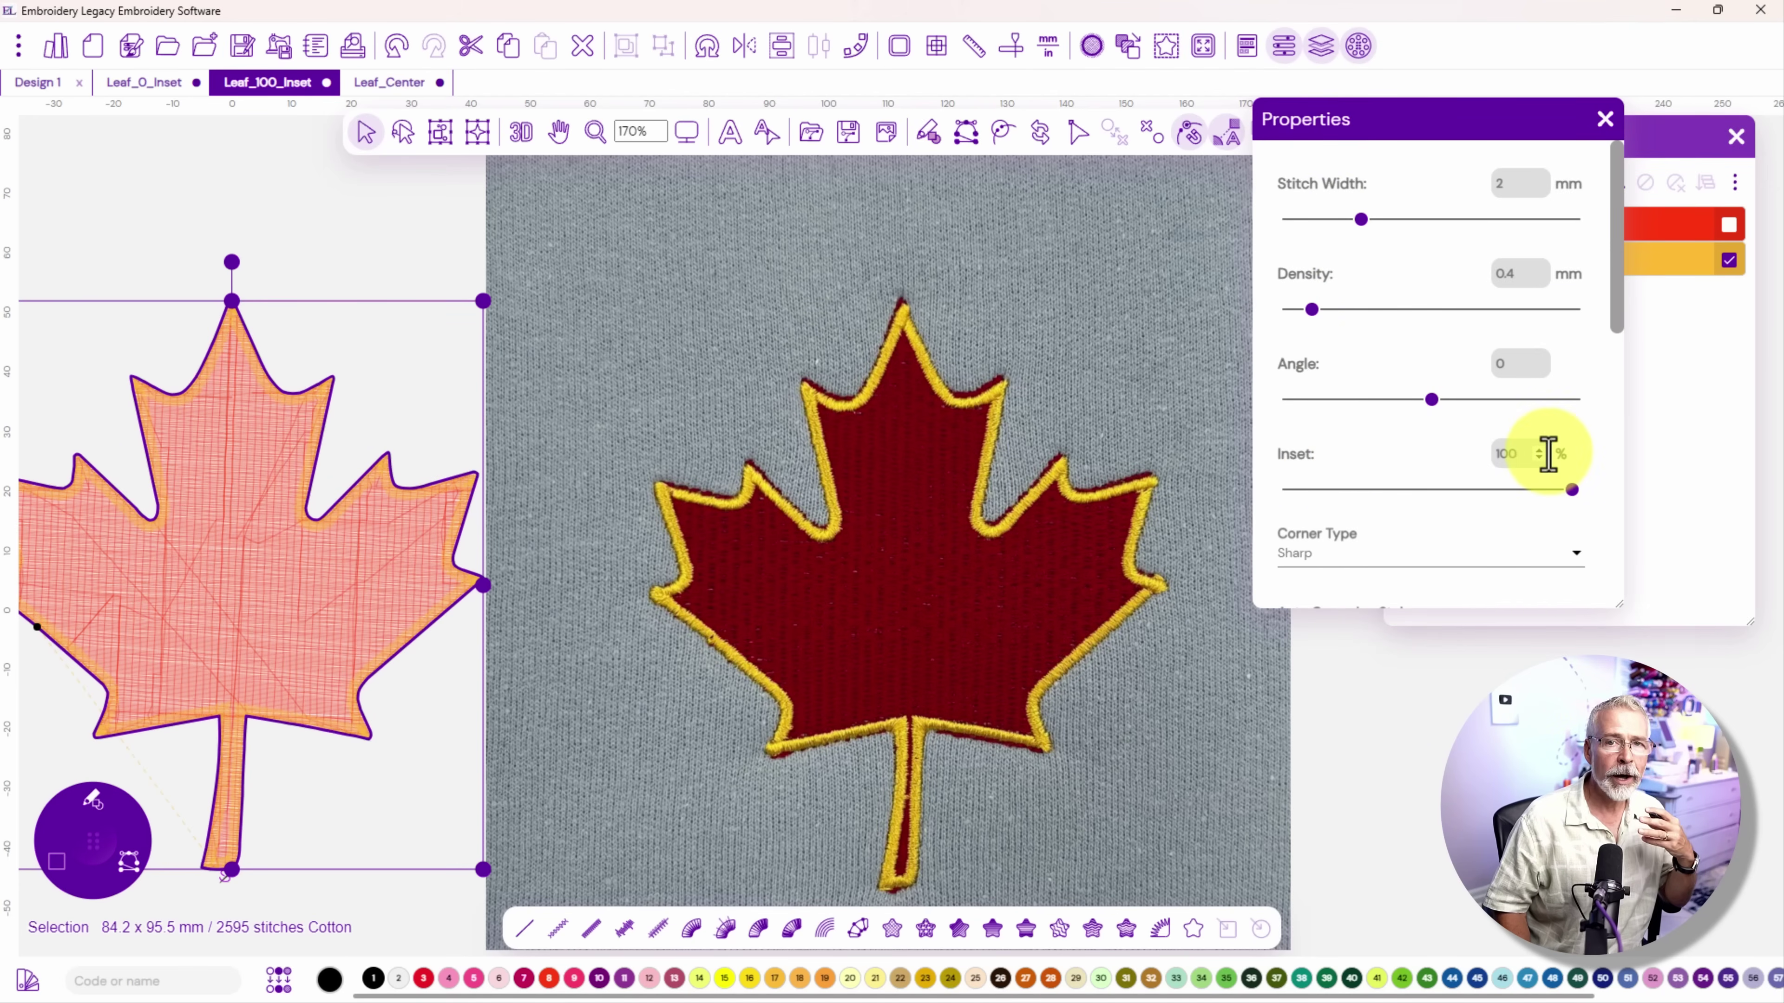
scroll(503, 560, "up", 2)
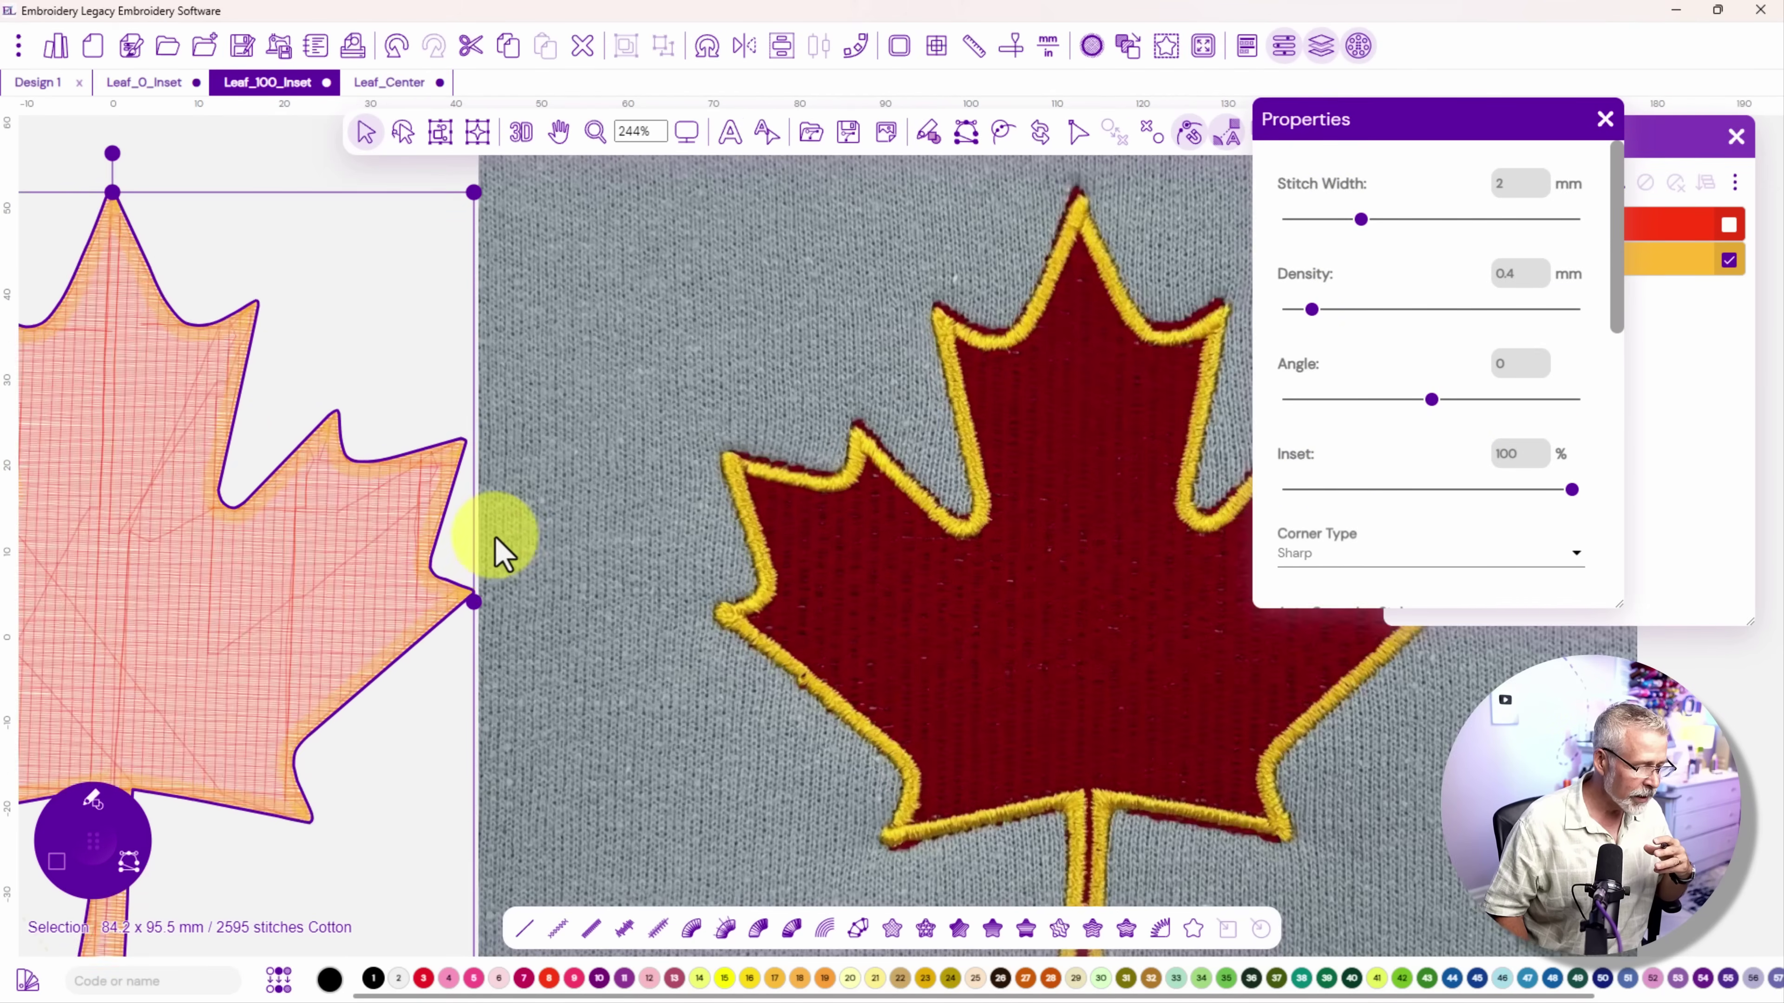
scroll(492, 548, "up", 1)
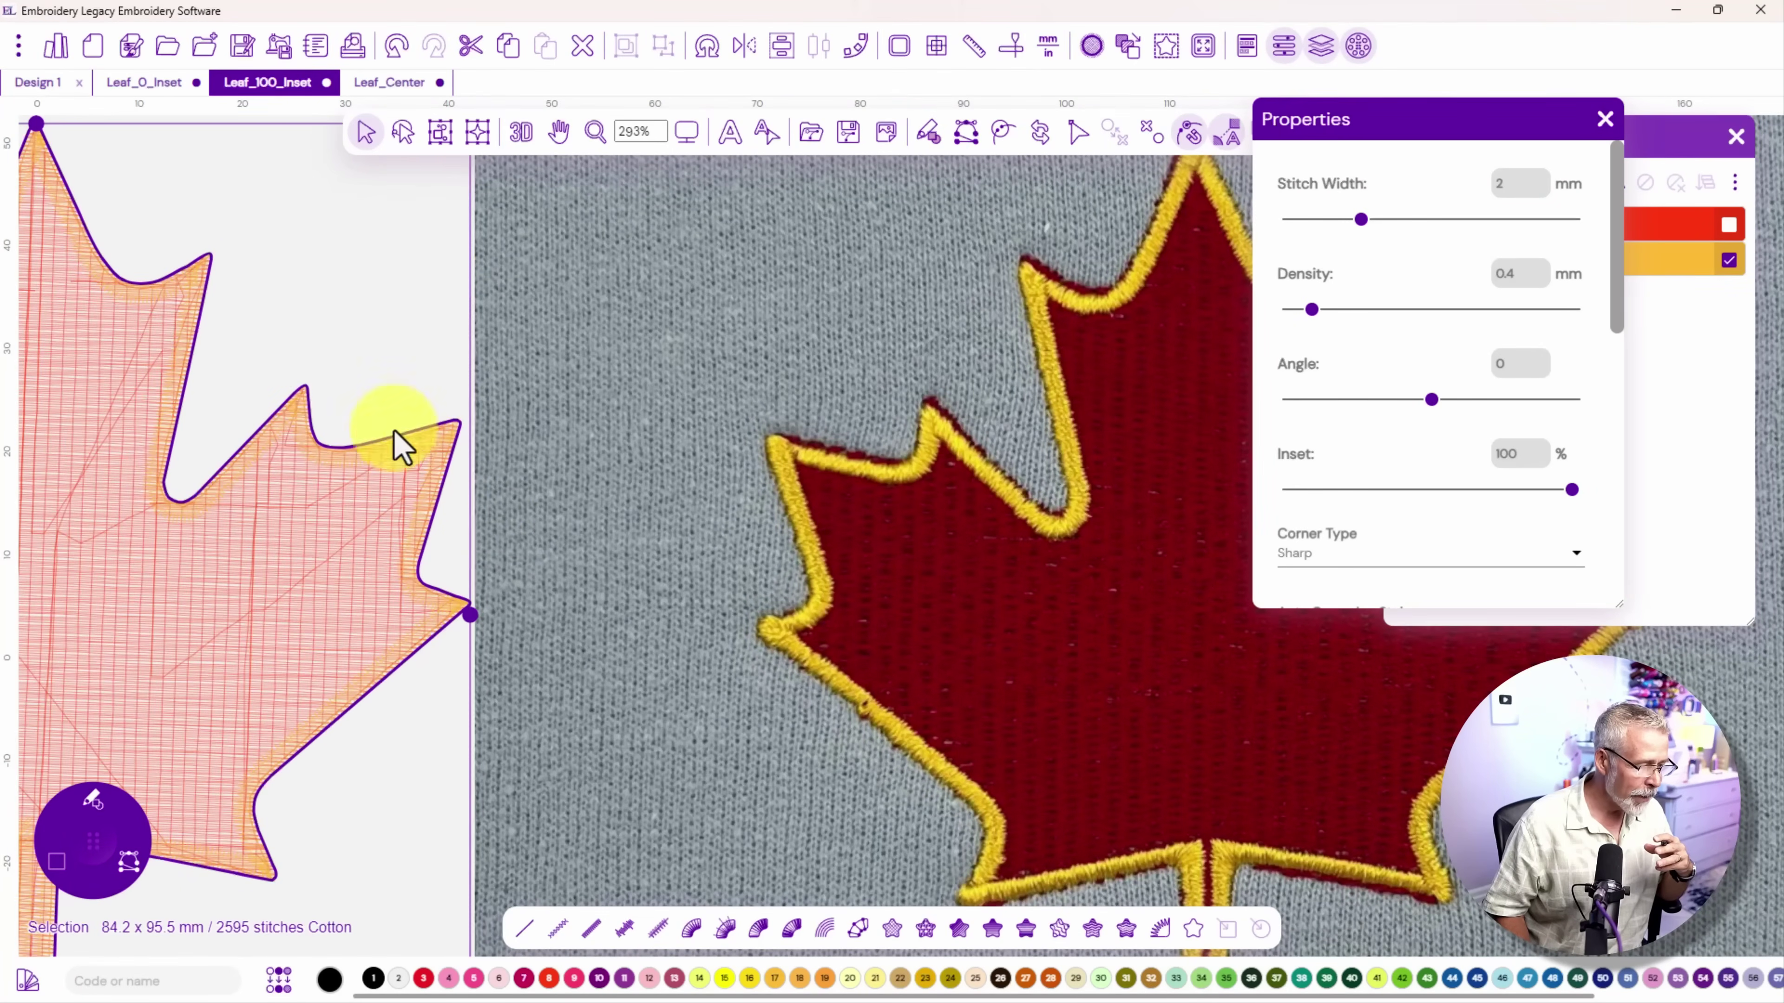
left_click(520, 132)
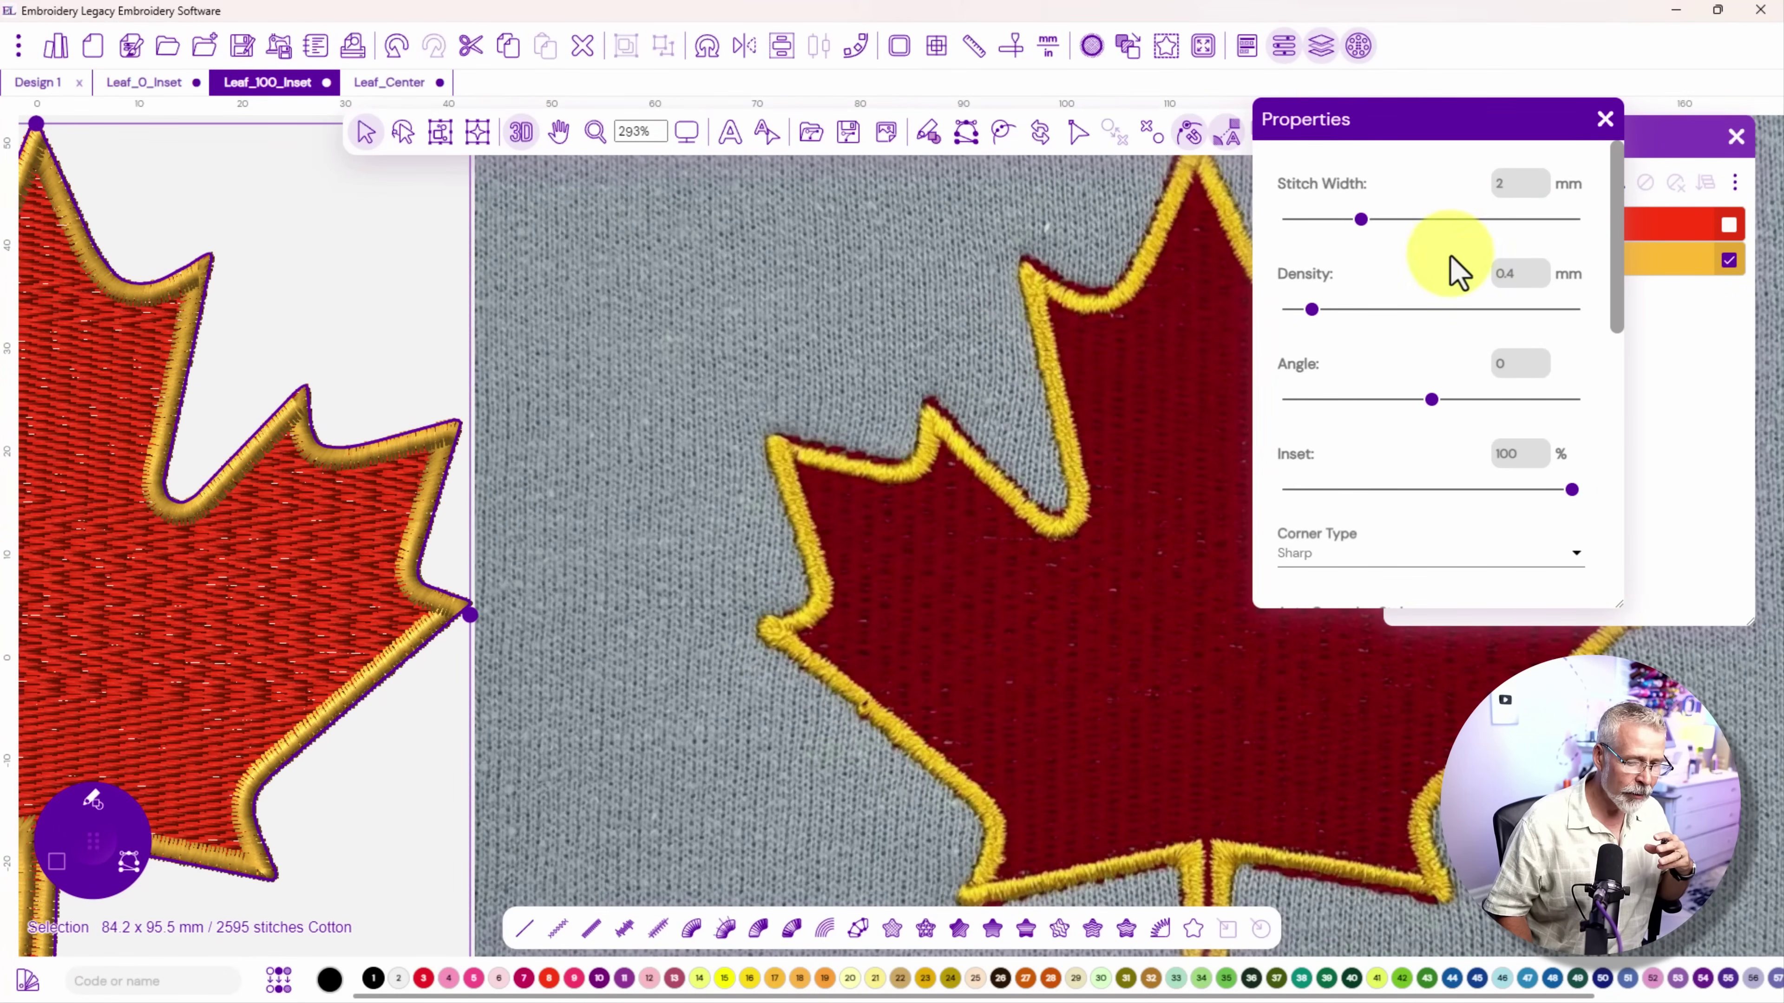
left_click_drag(1668, 253, 1717, 274)
left_click(1612, 151)
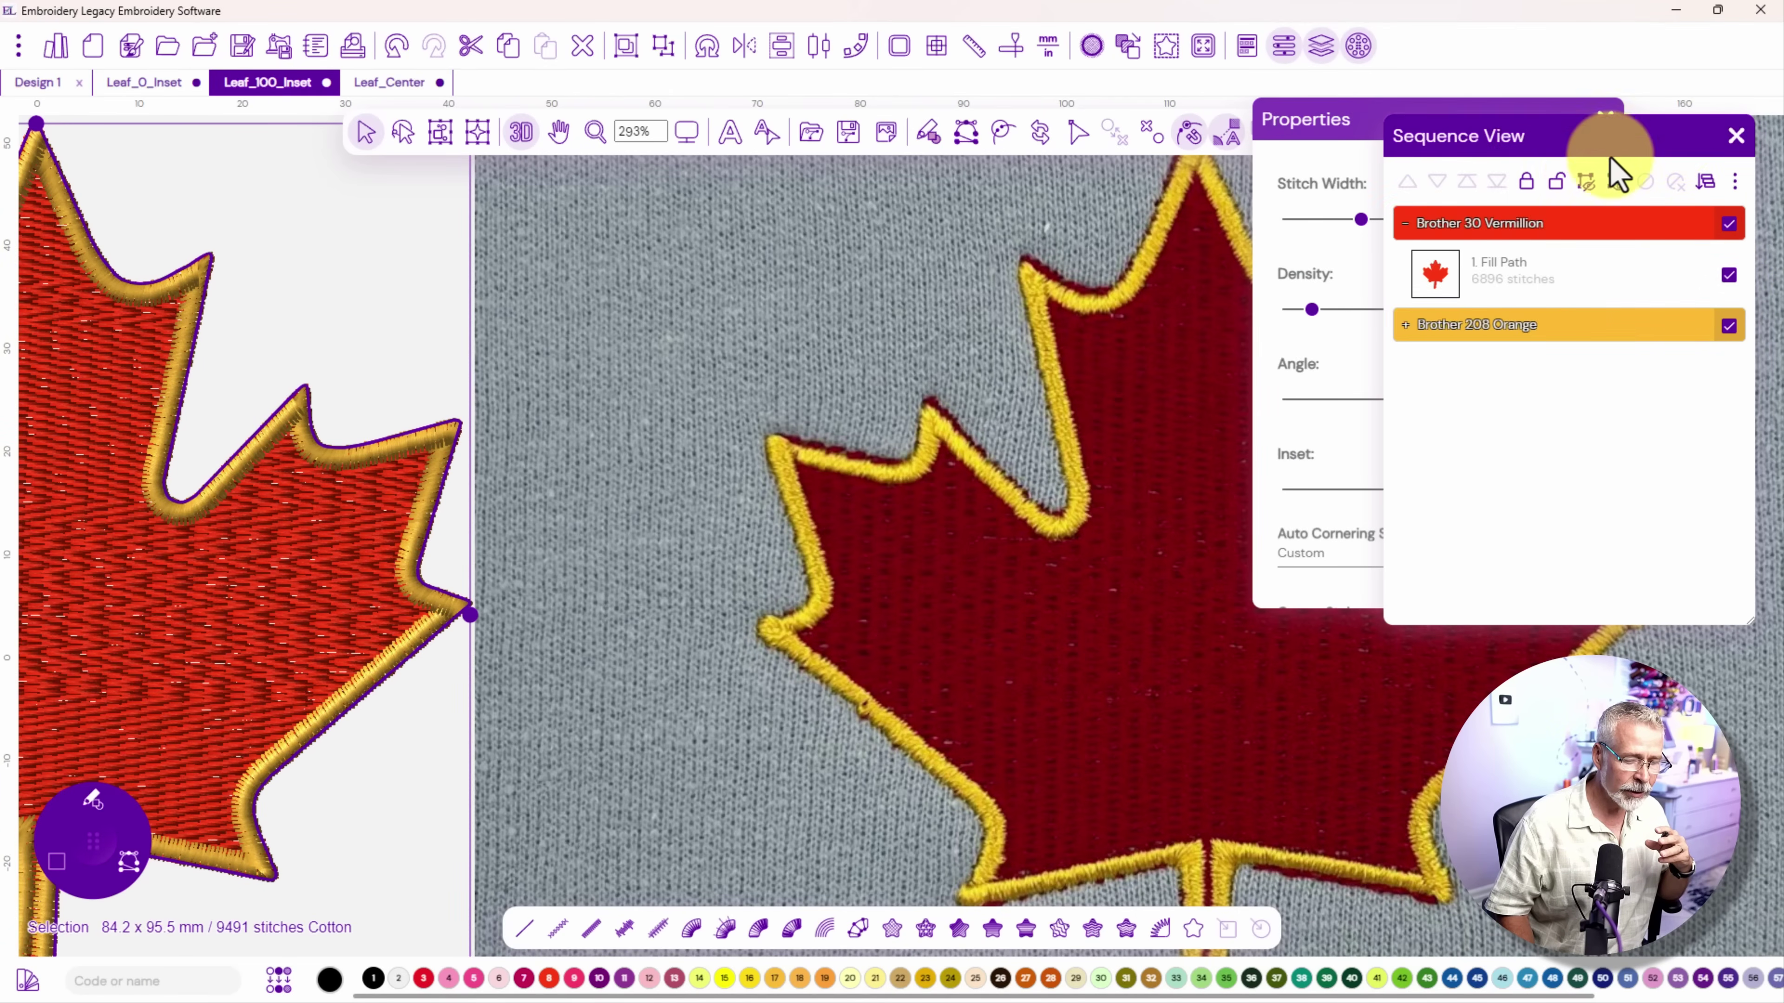
Move the Orange outline first, then back after the red fill, and switch to Leaf_Center
left_click(1630, 292)
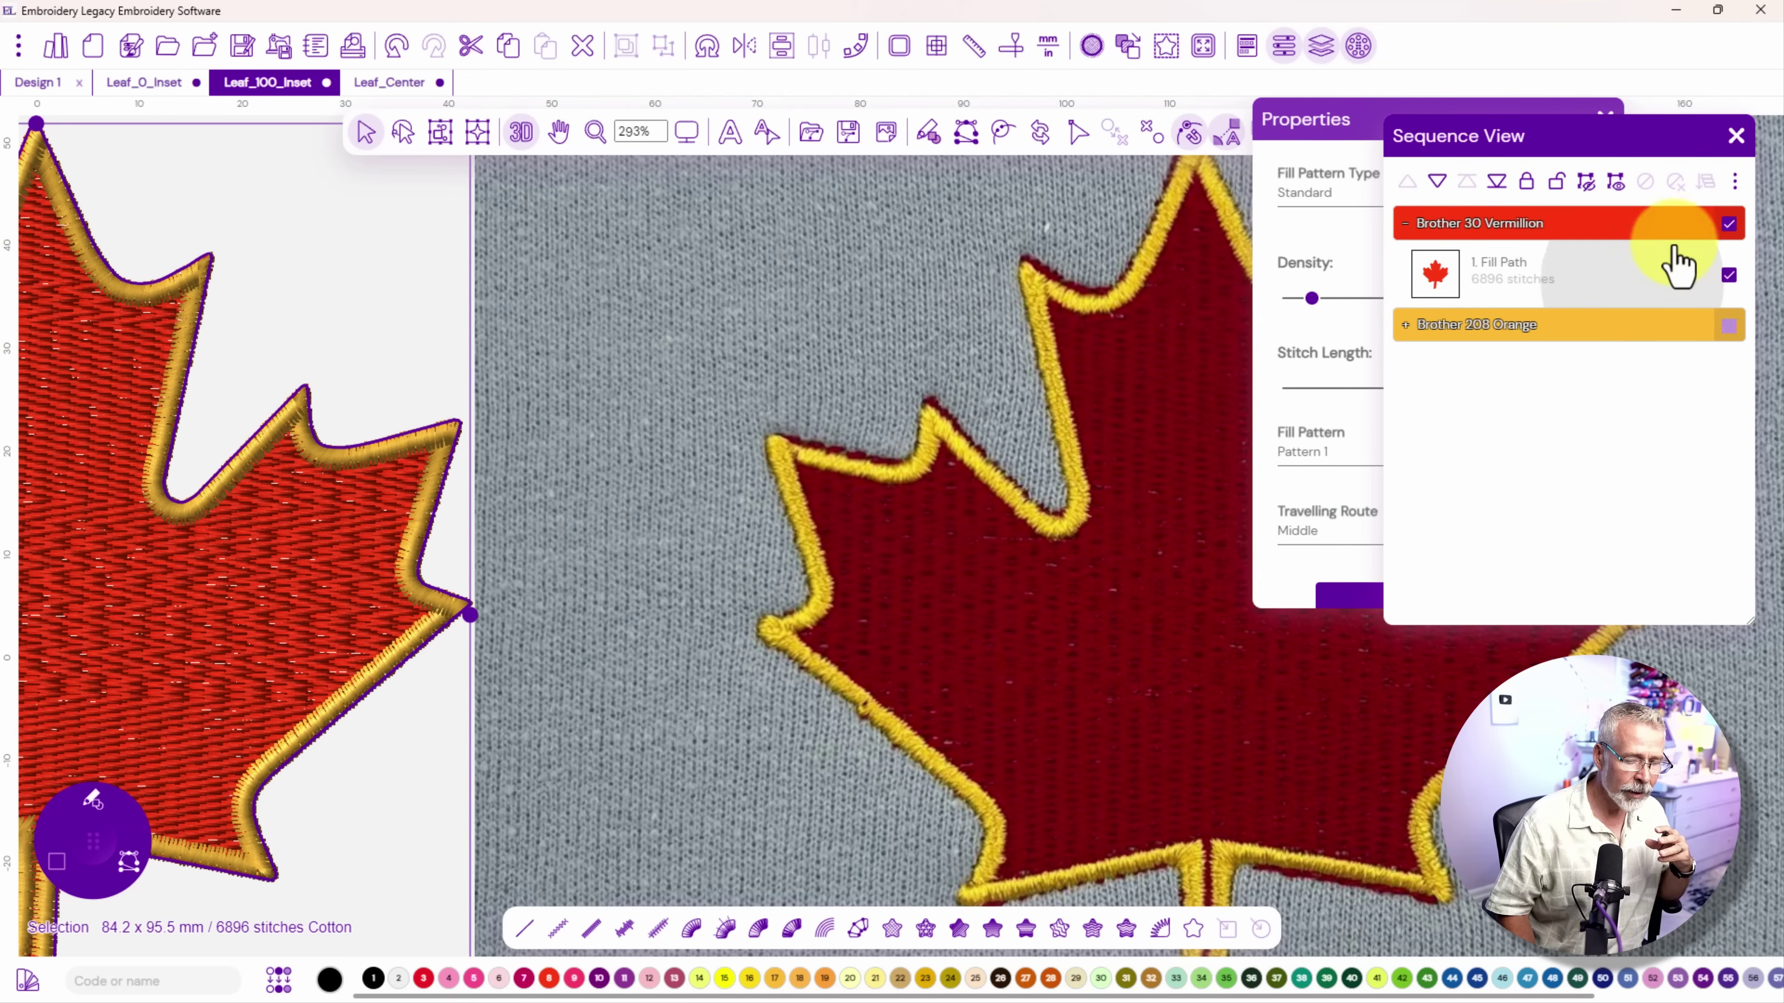
left_click(1729, 225)
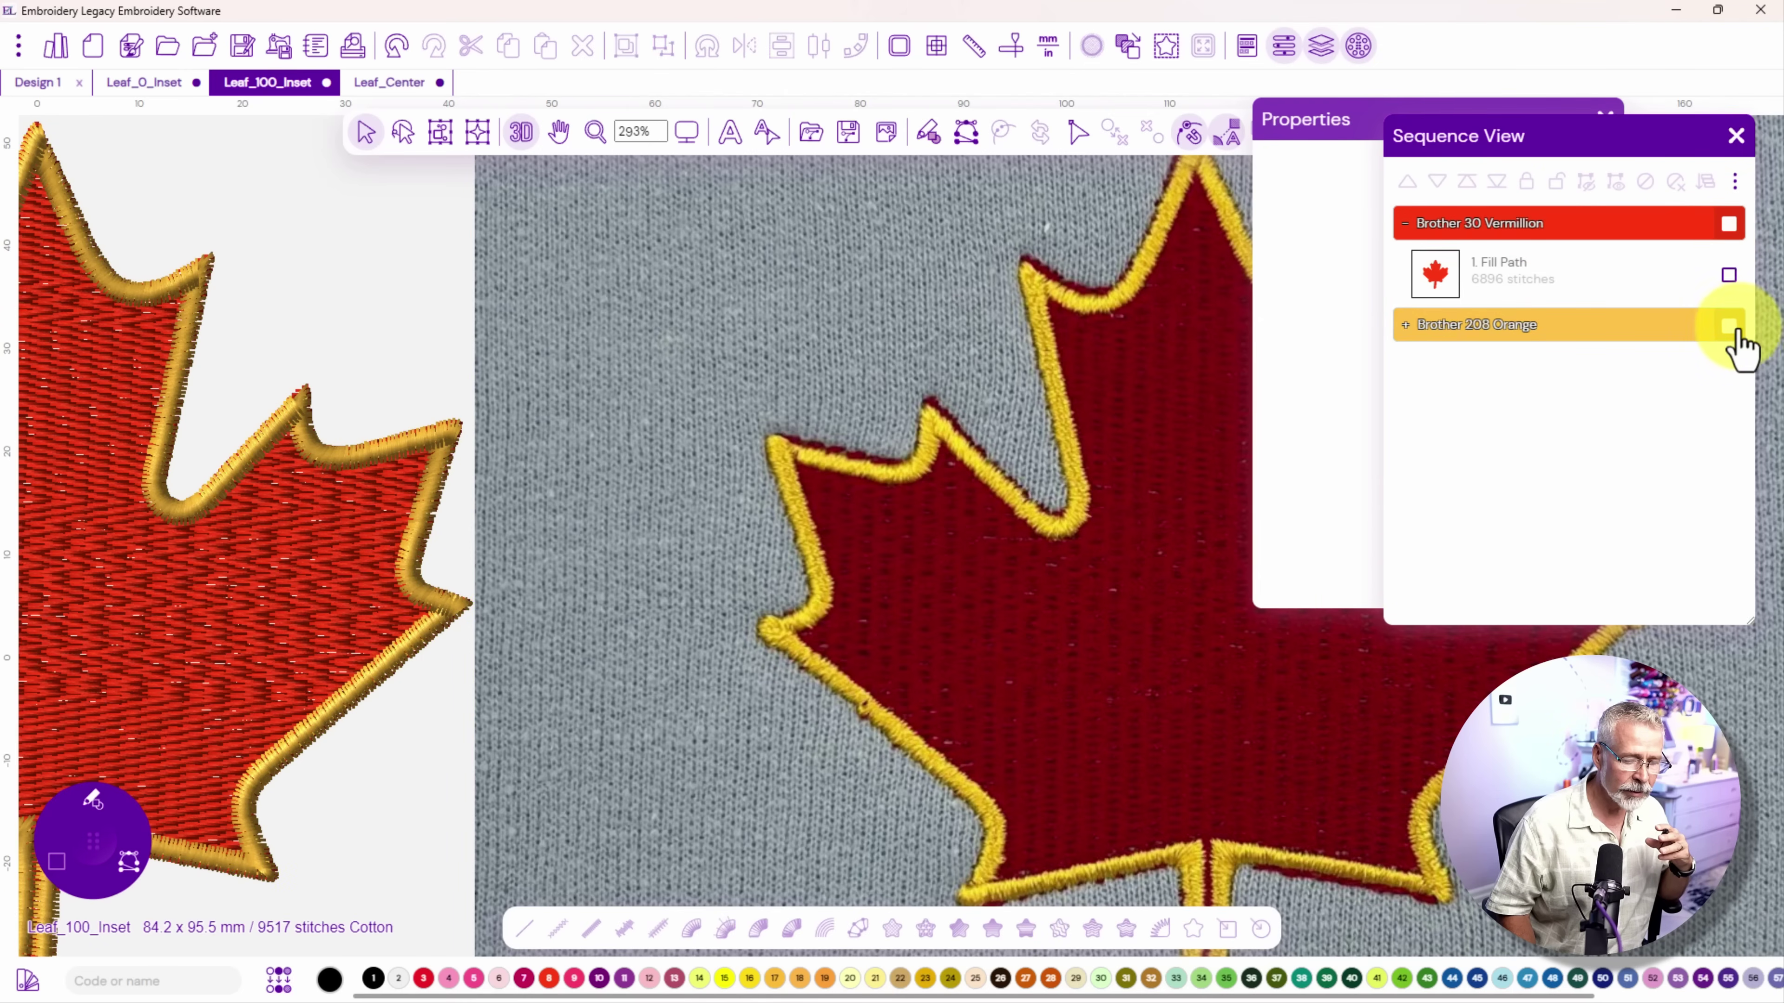
left_click(1730, 326)
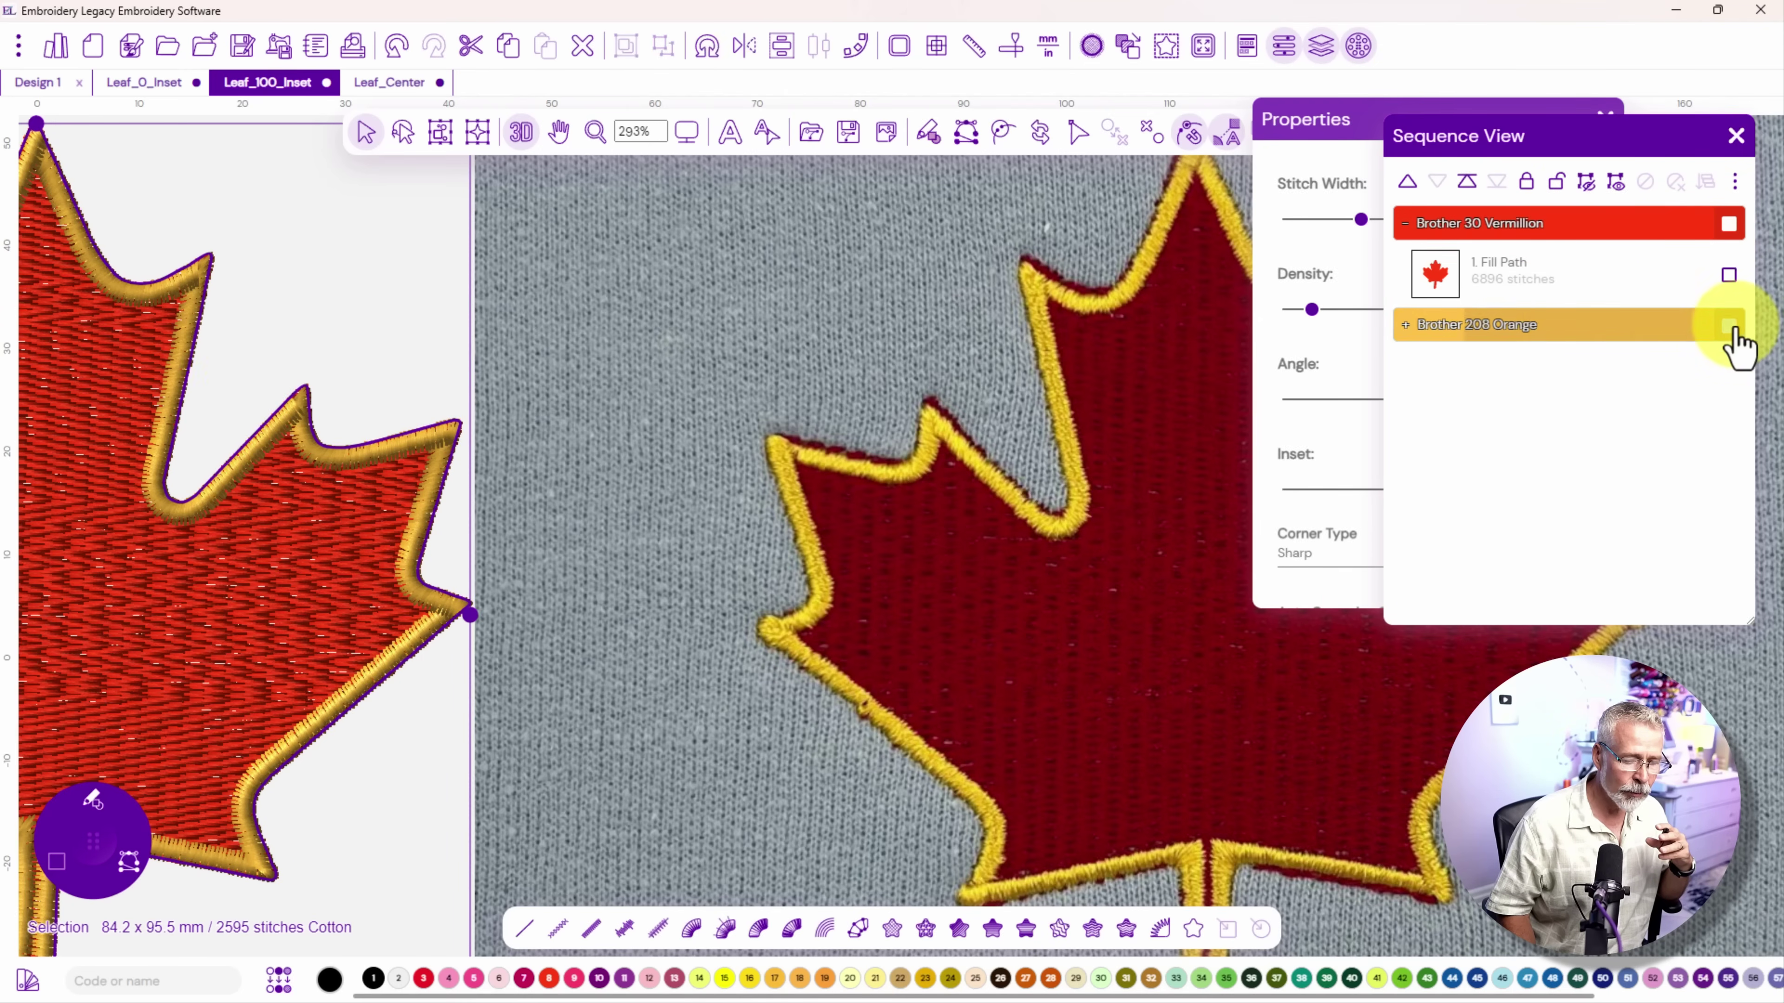
left_click(1468, 184)
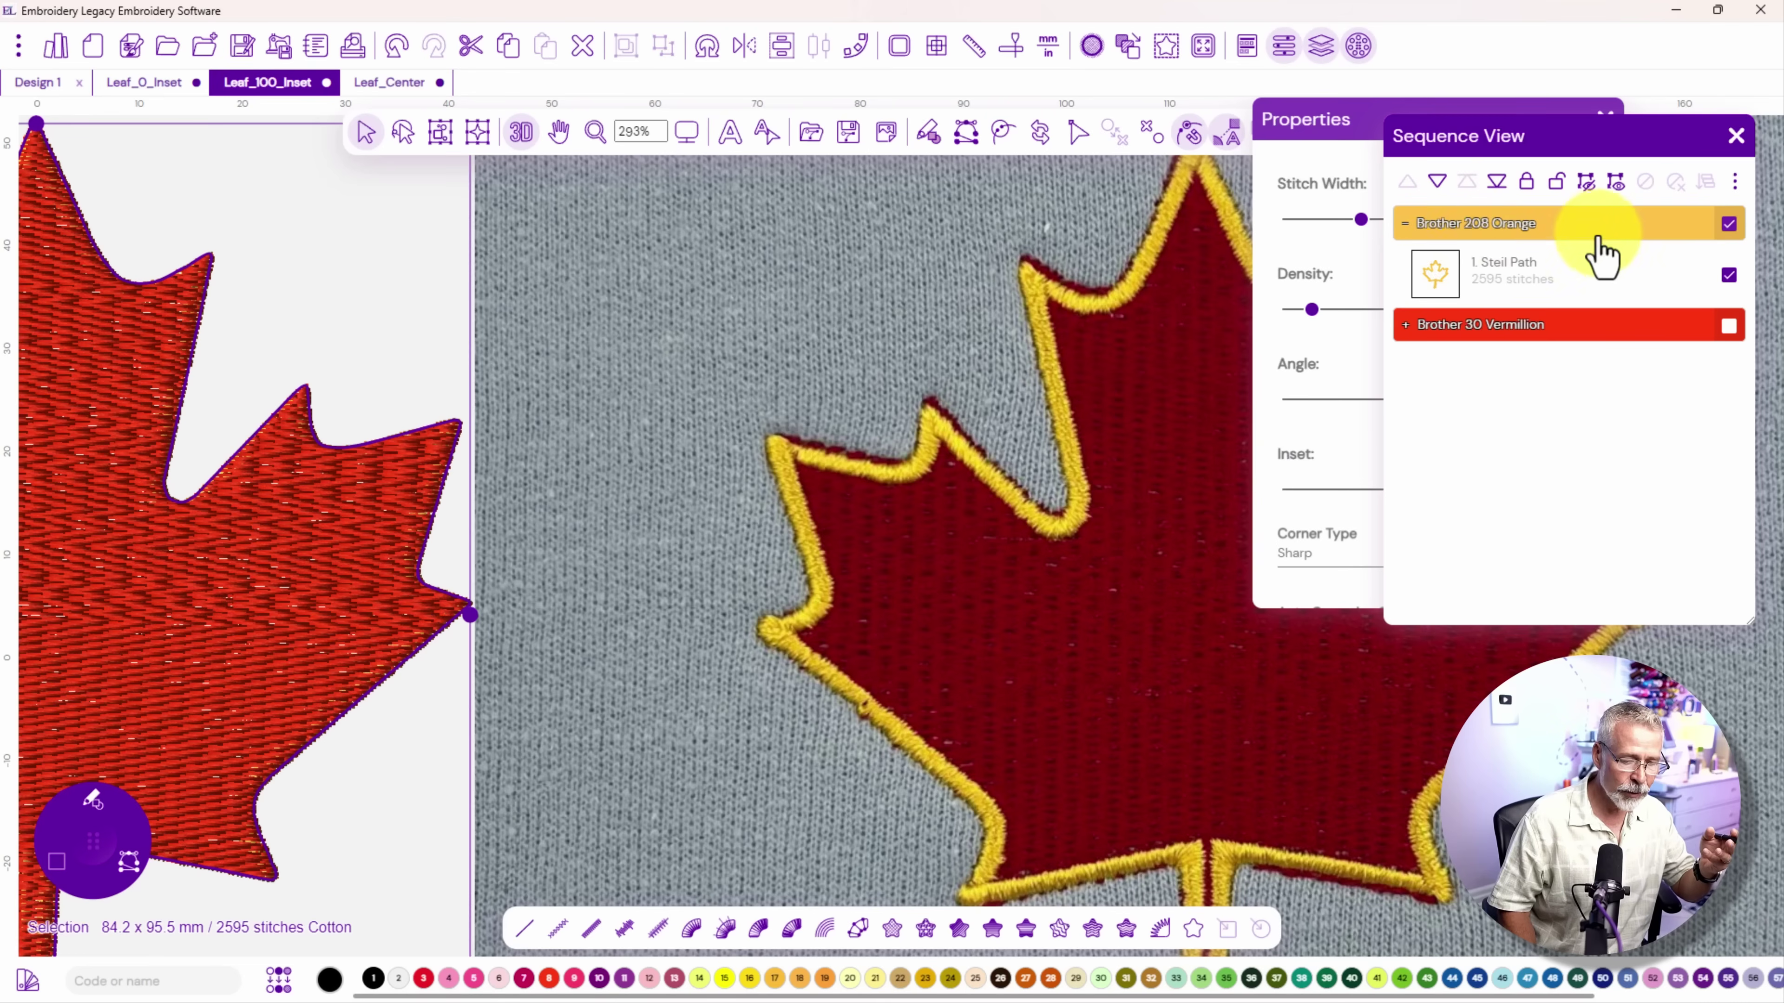
left_click(1497, 188)
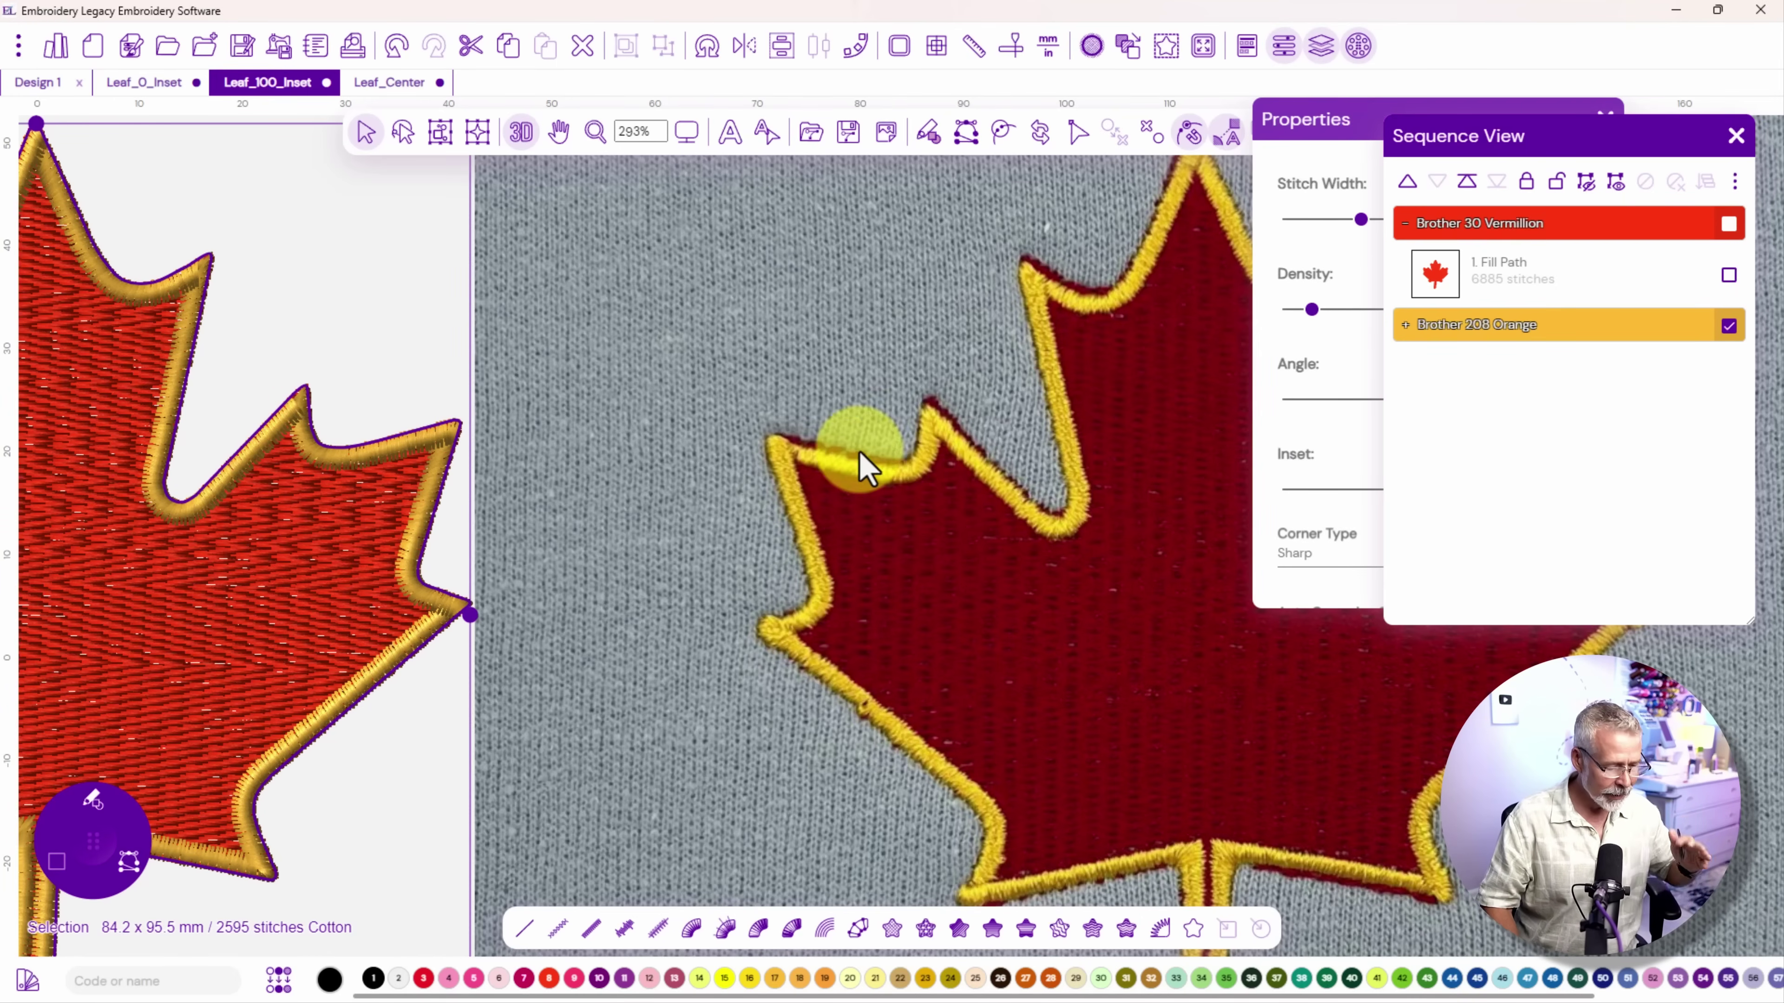
left_click_drag(1079, 399, 875, 510)
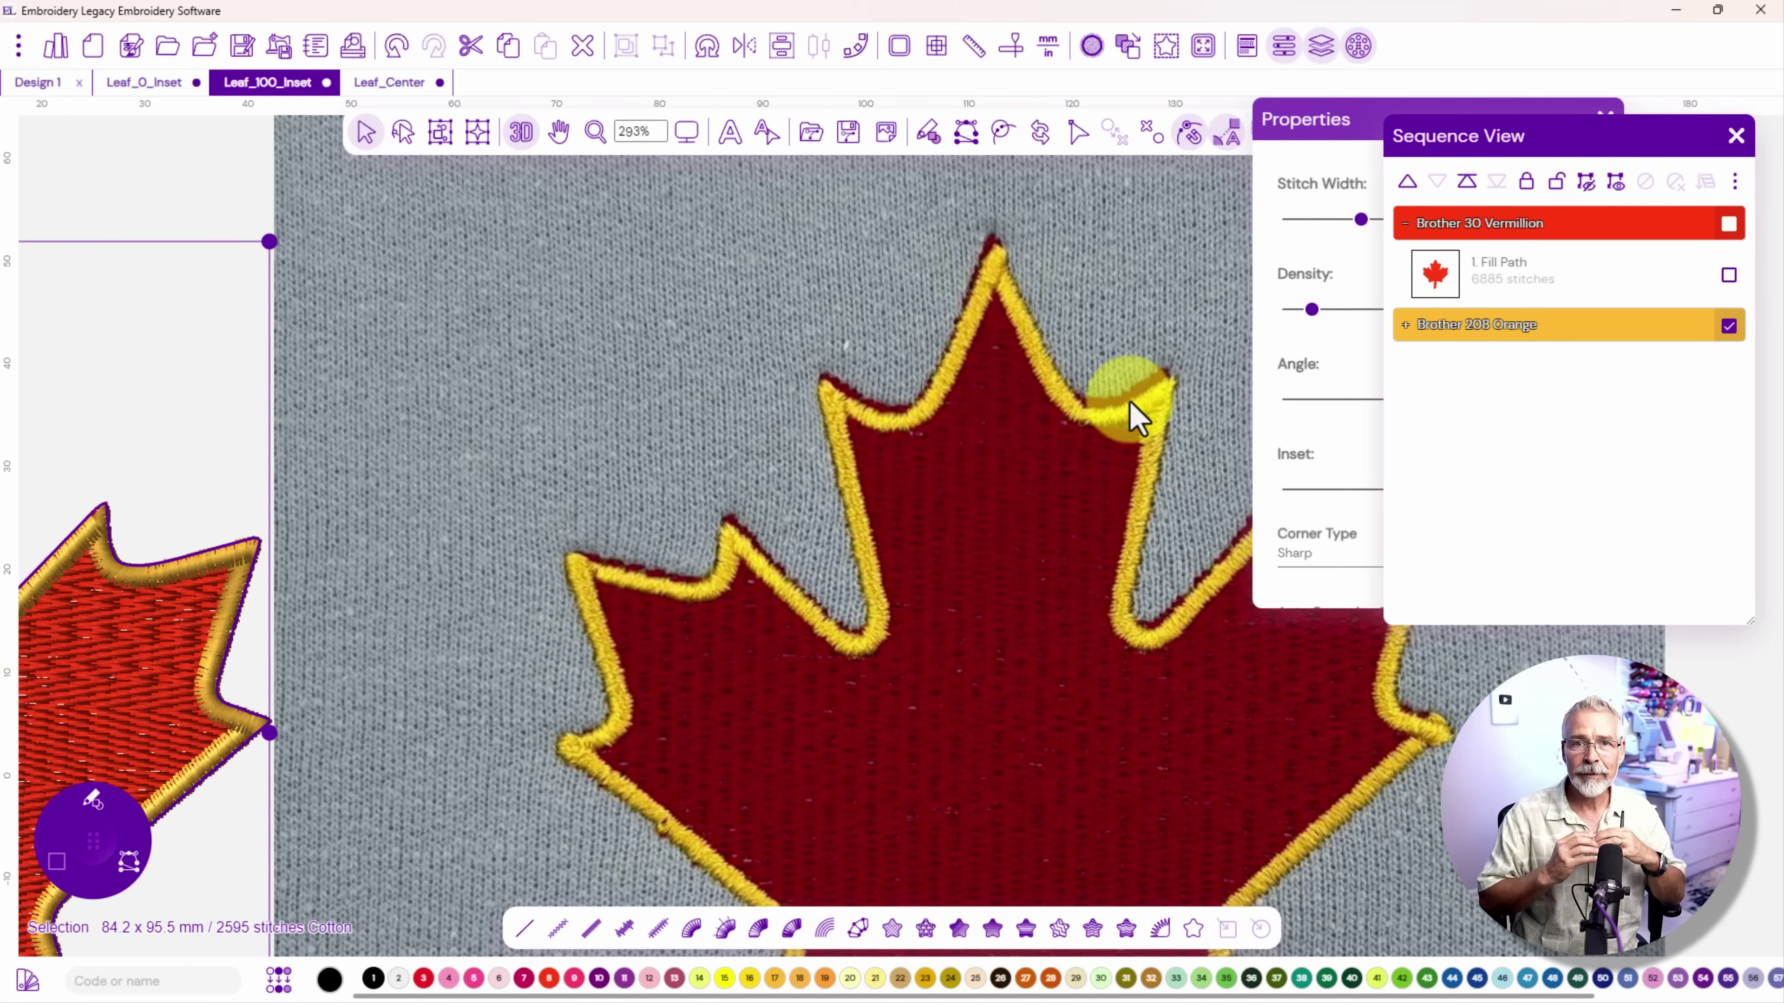
key("ctrl+Tab")
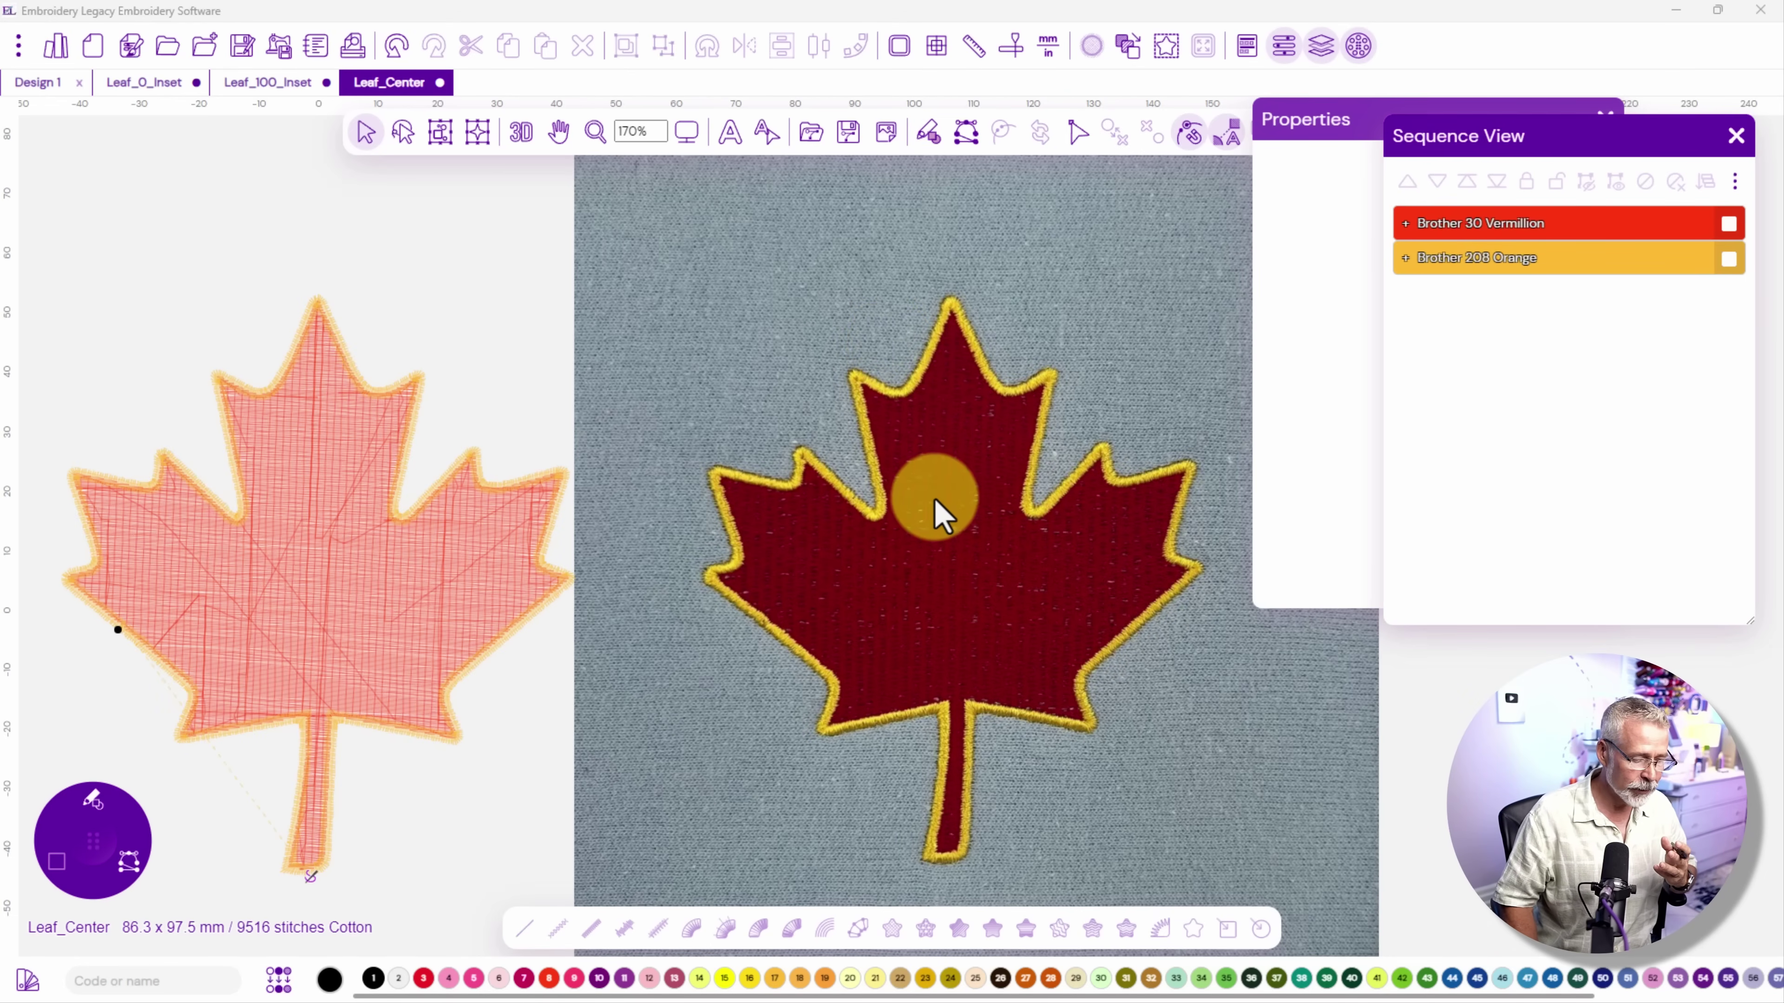
Zoom in on Leaf_Center, enable 3D rendering, and select the Brother 208 Orange outline
scroll(562, 502, "up", 5)
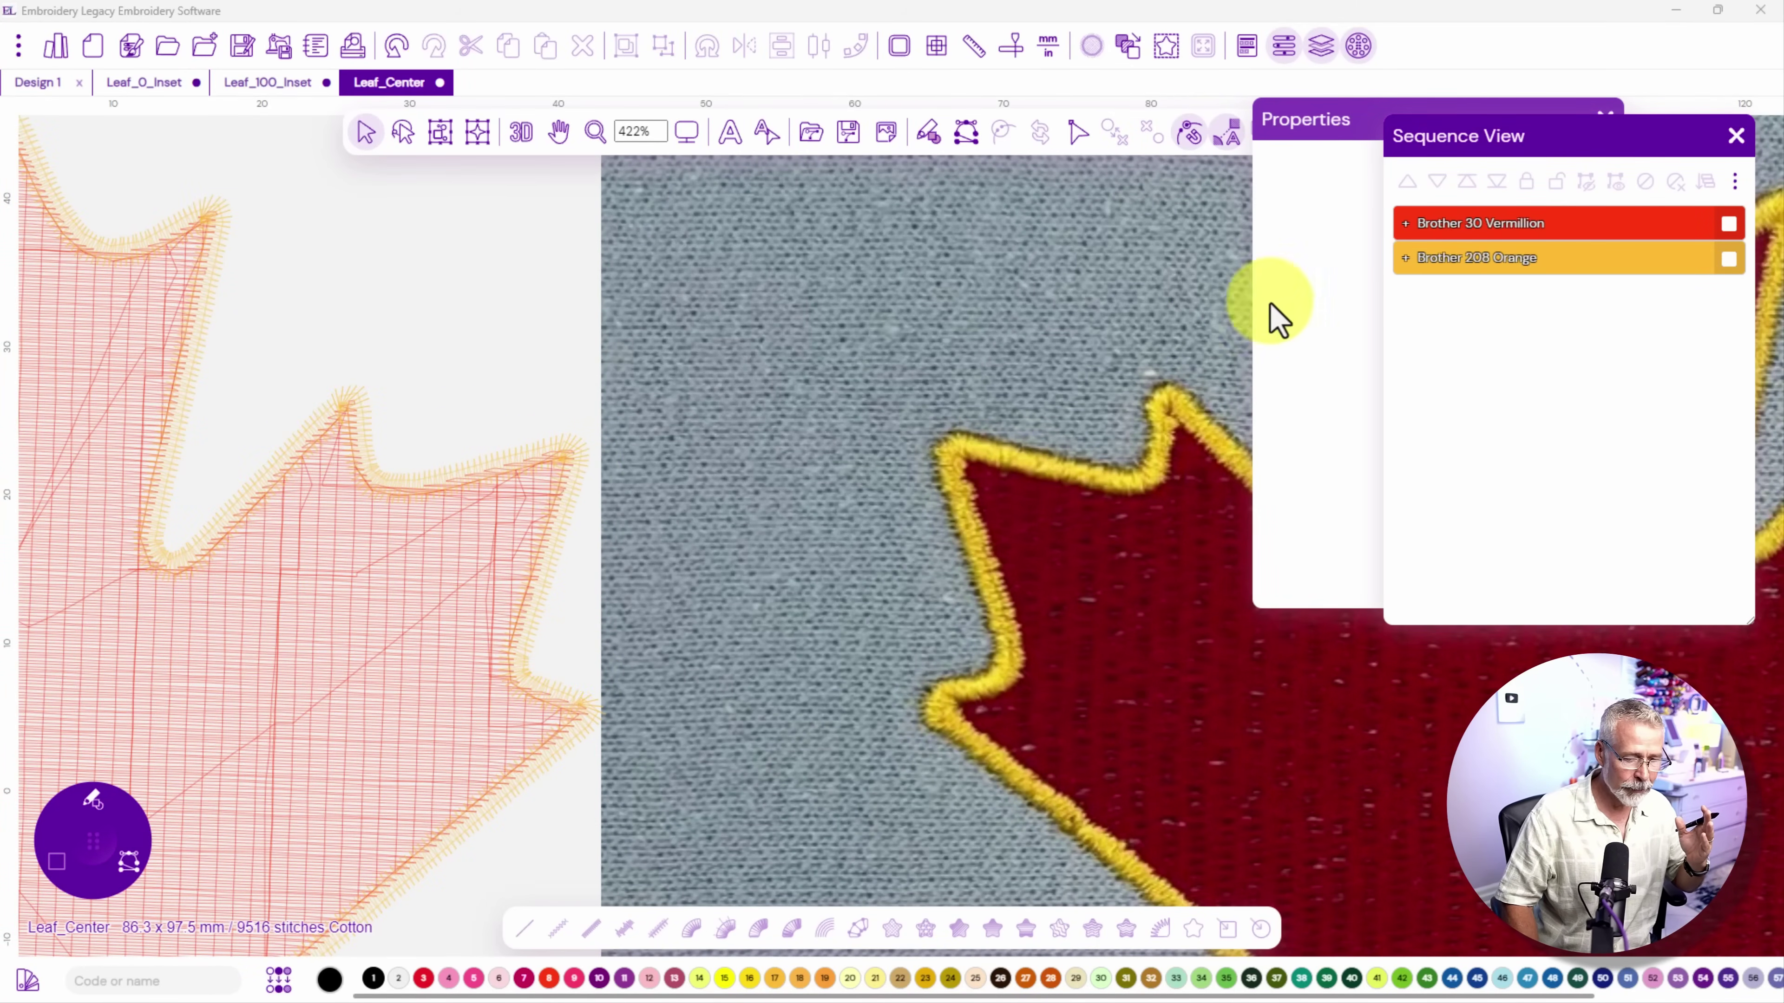
left_click(520, 133)
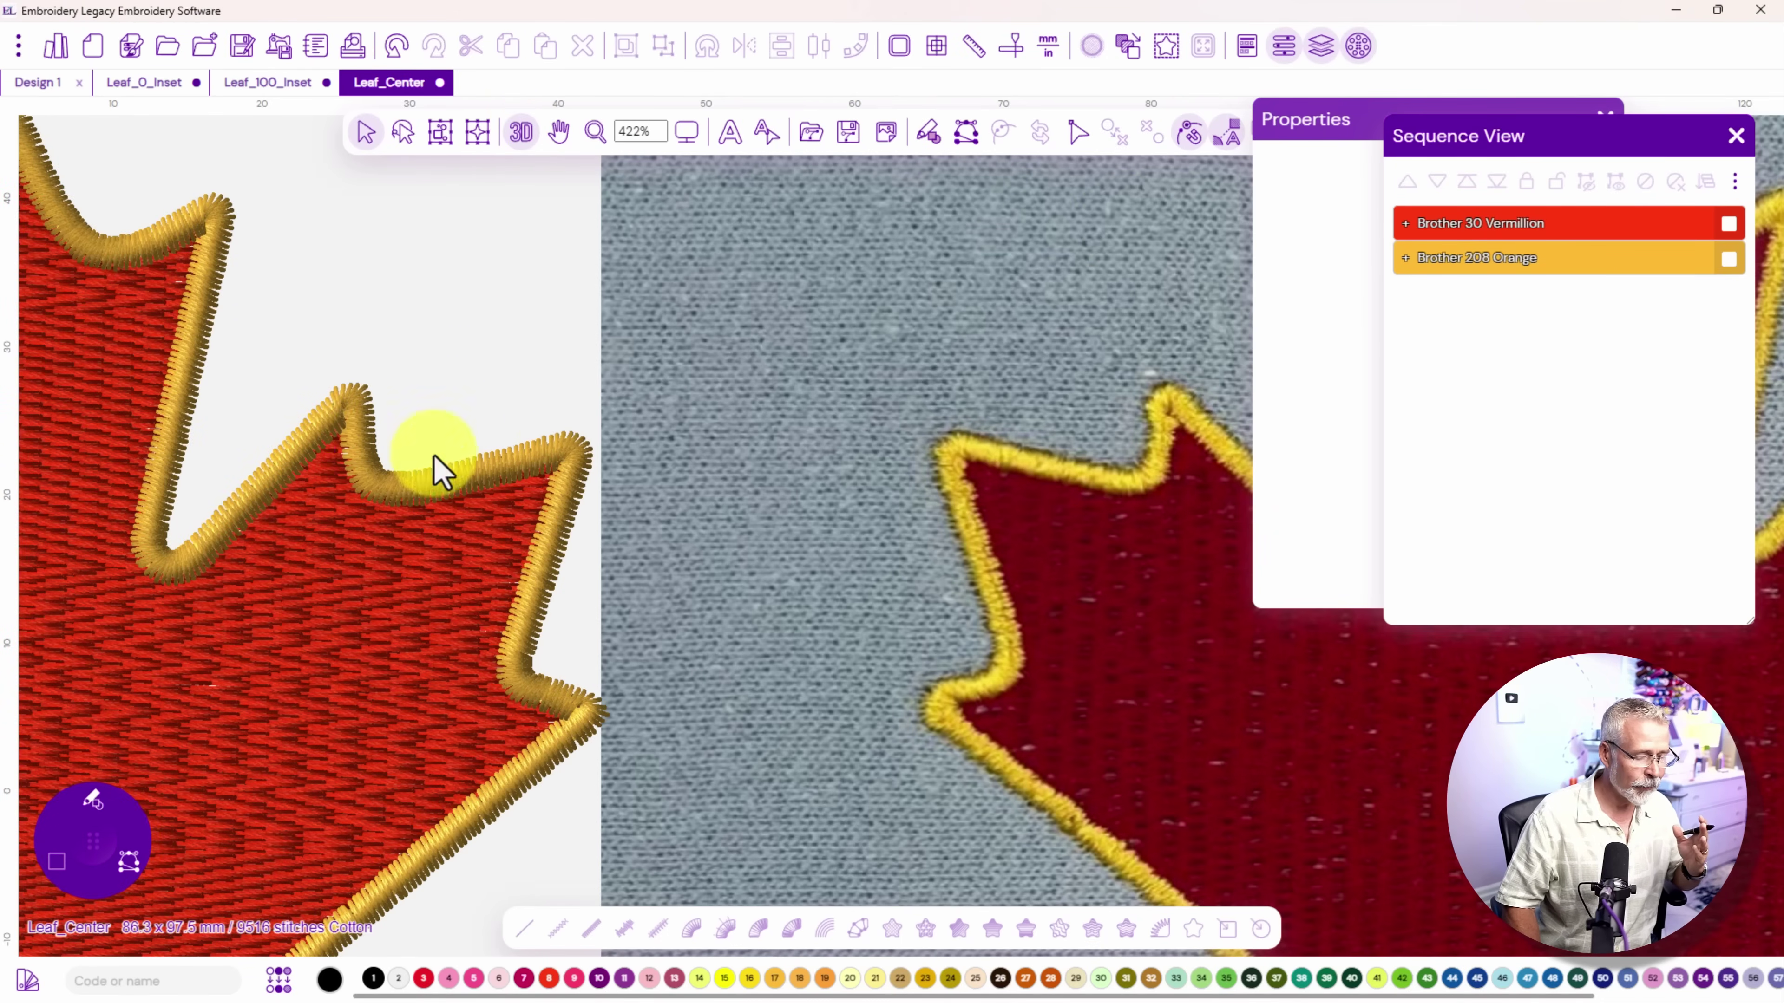
left_click(1728, 260)
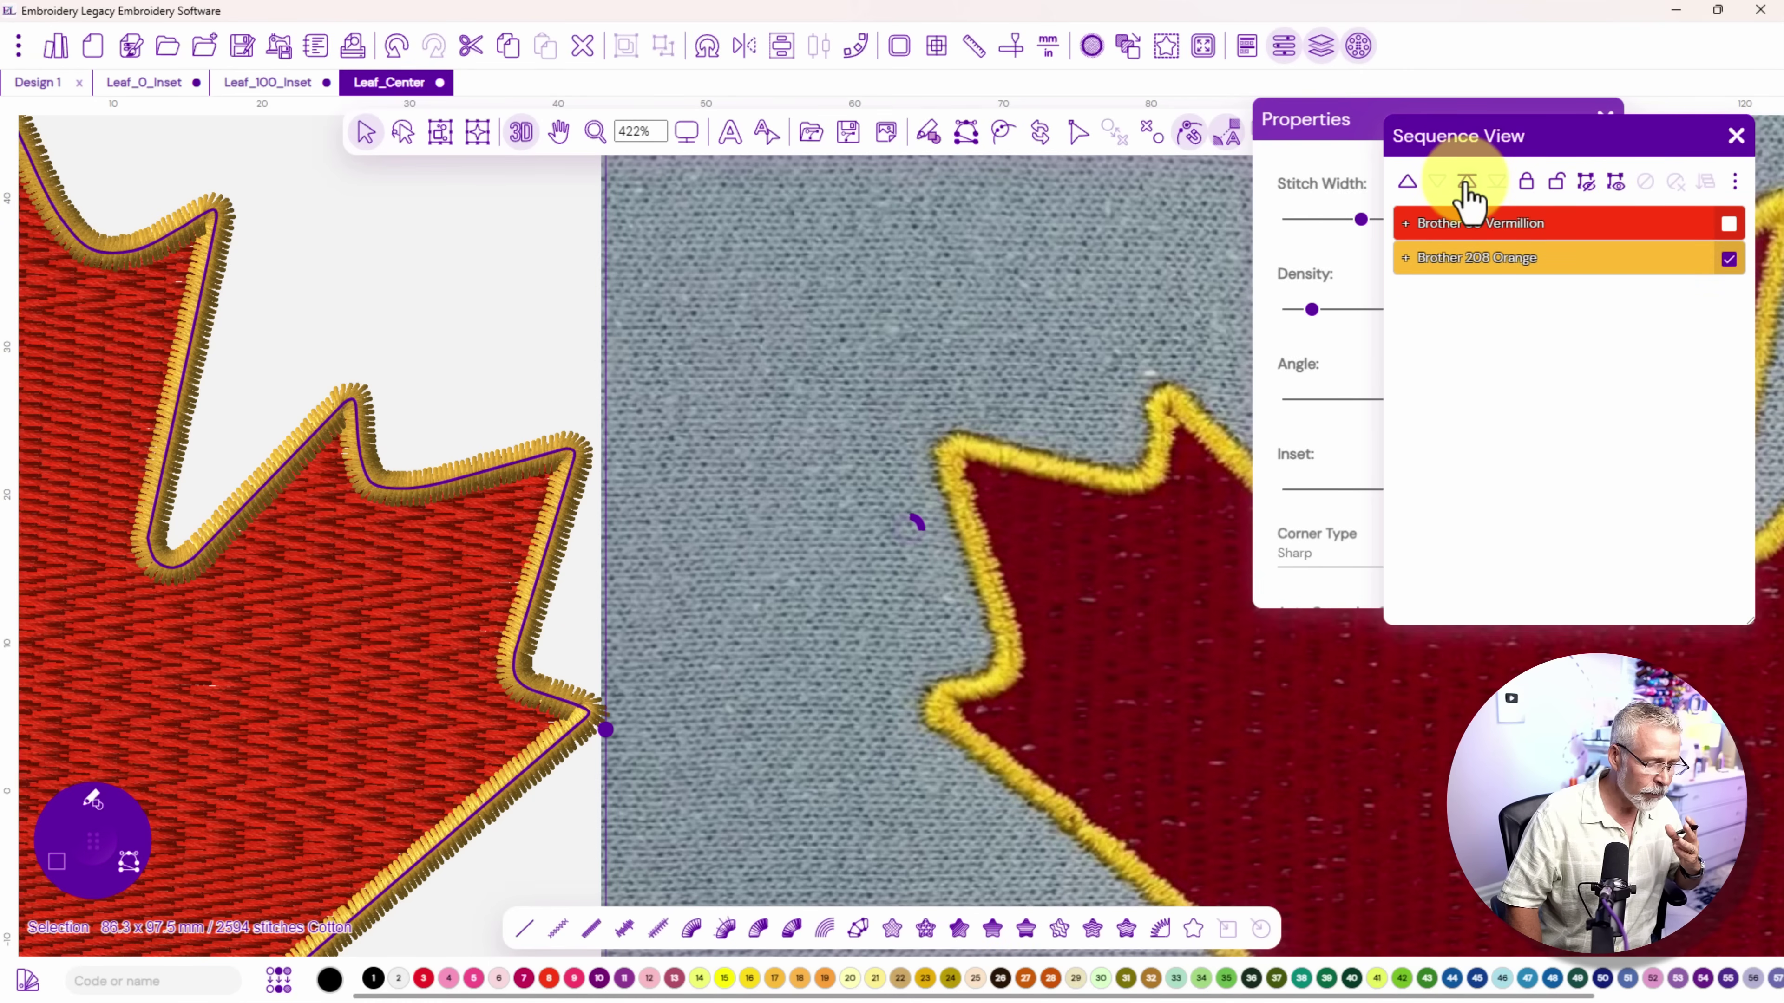
left_click(1466, 182)
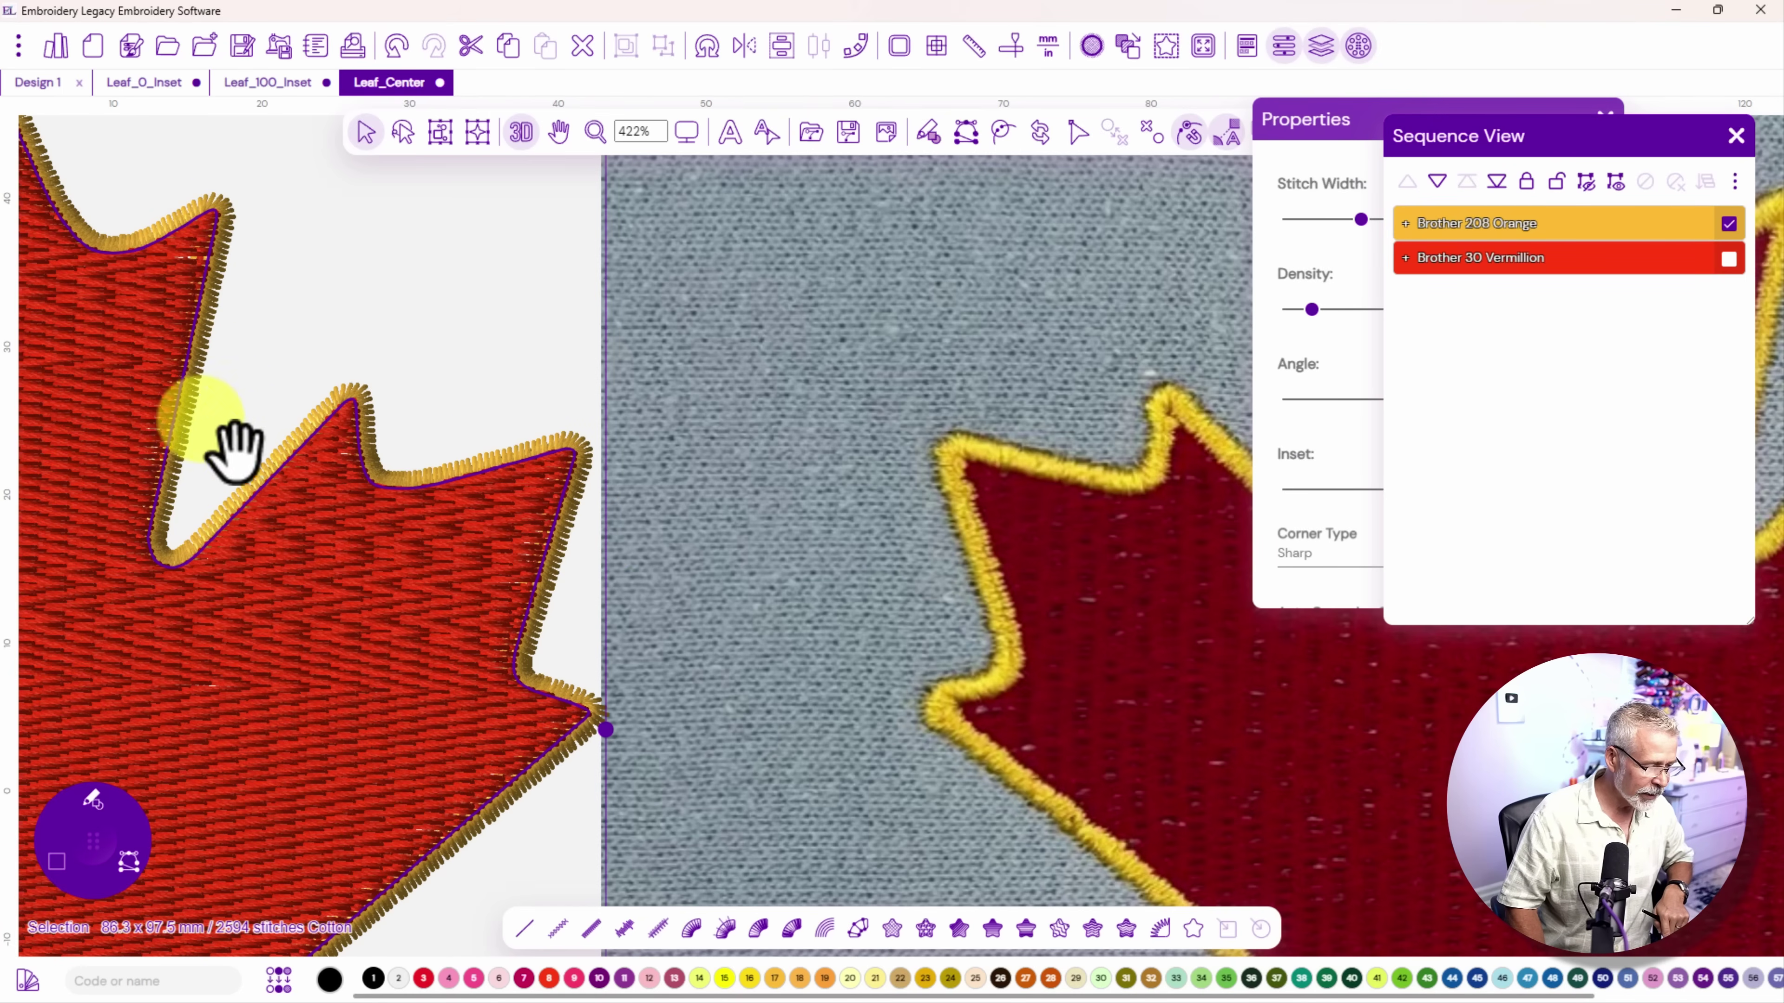
left_click_drag(231, 451, 657, 625)
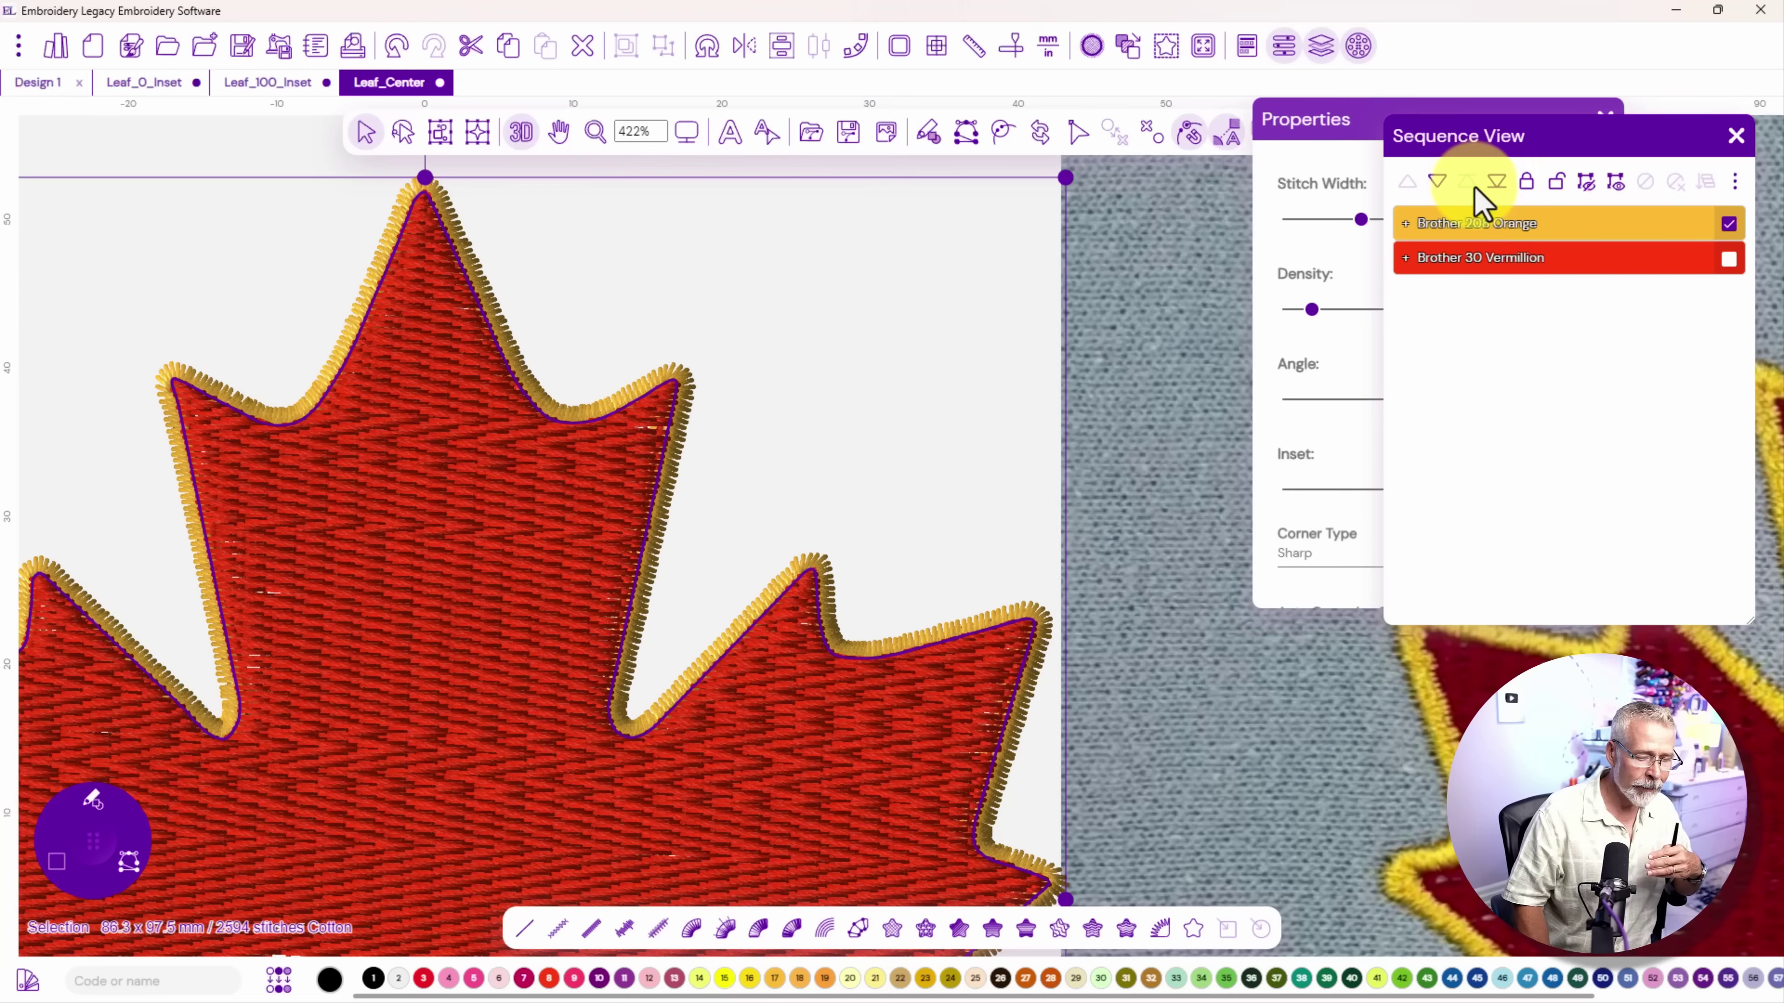
left_click(1496, 184)
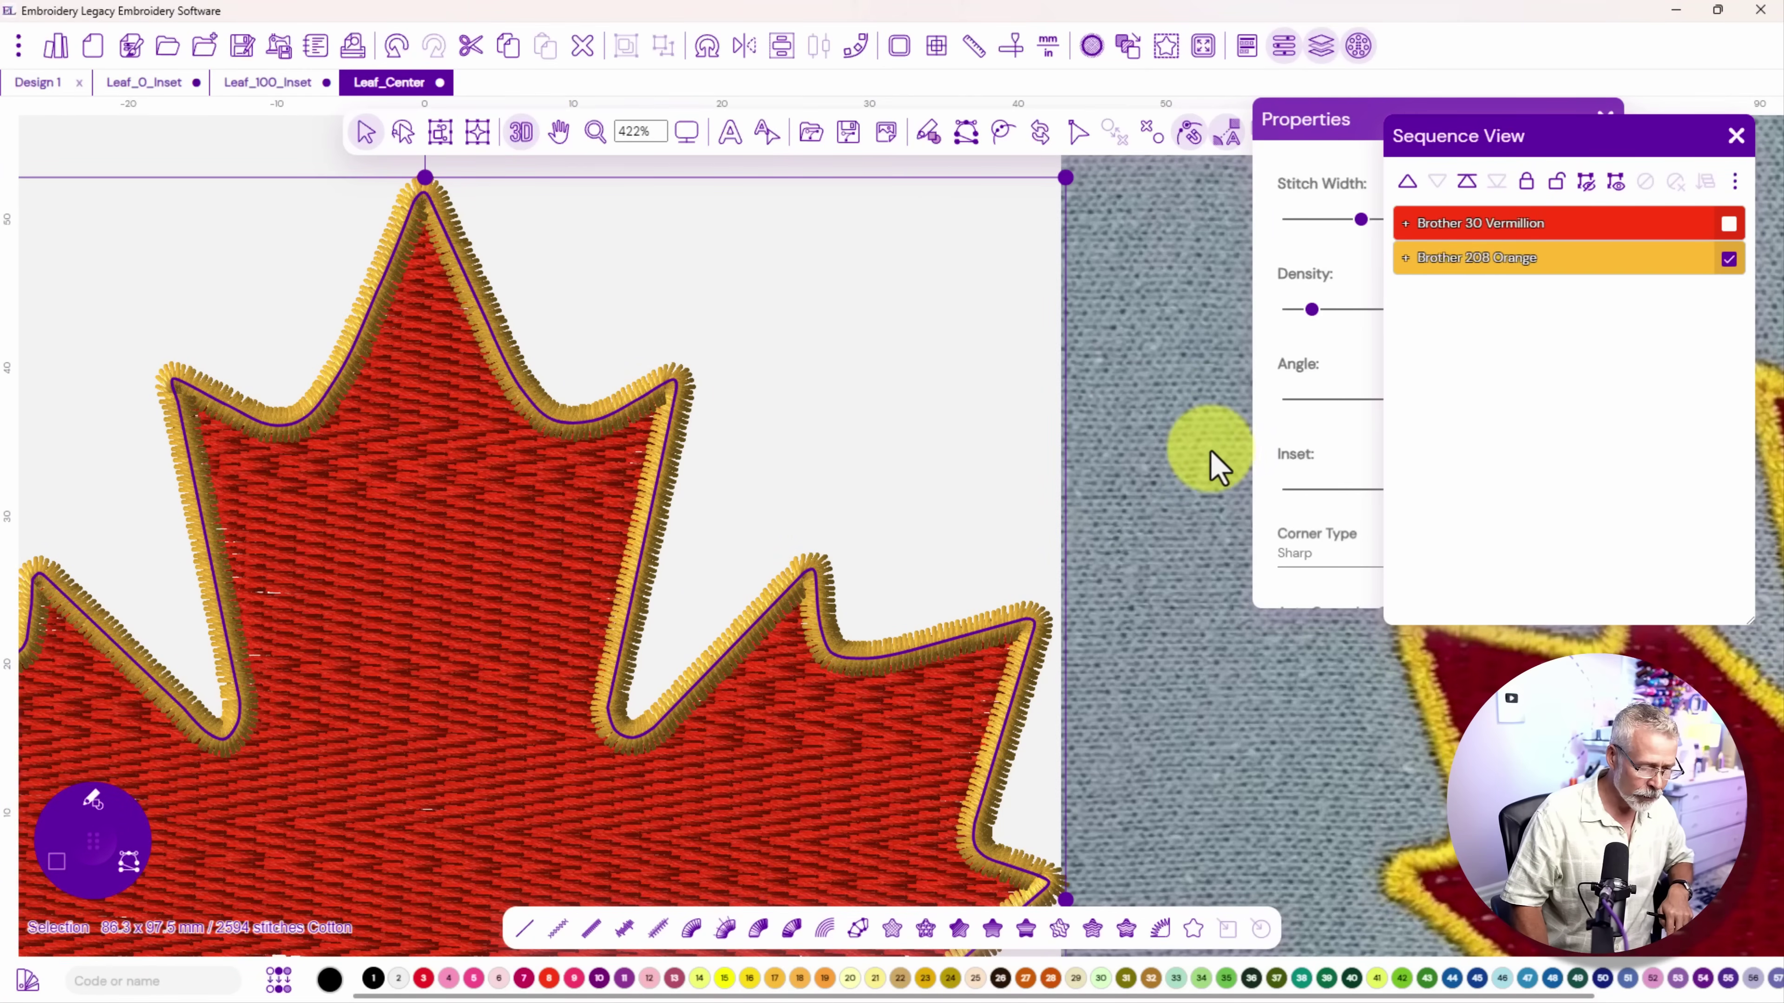
left_click_drag(1261, 689, 295, 509)
left_click_drag(1047, 386, 844, 562)
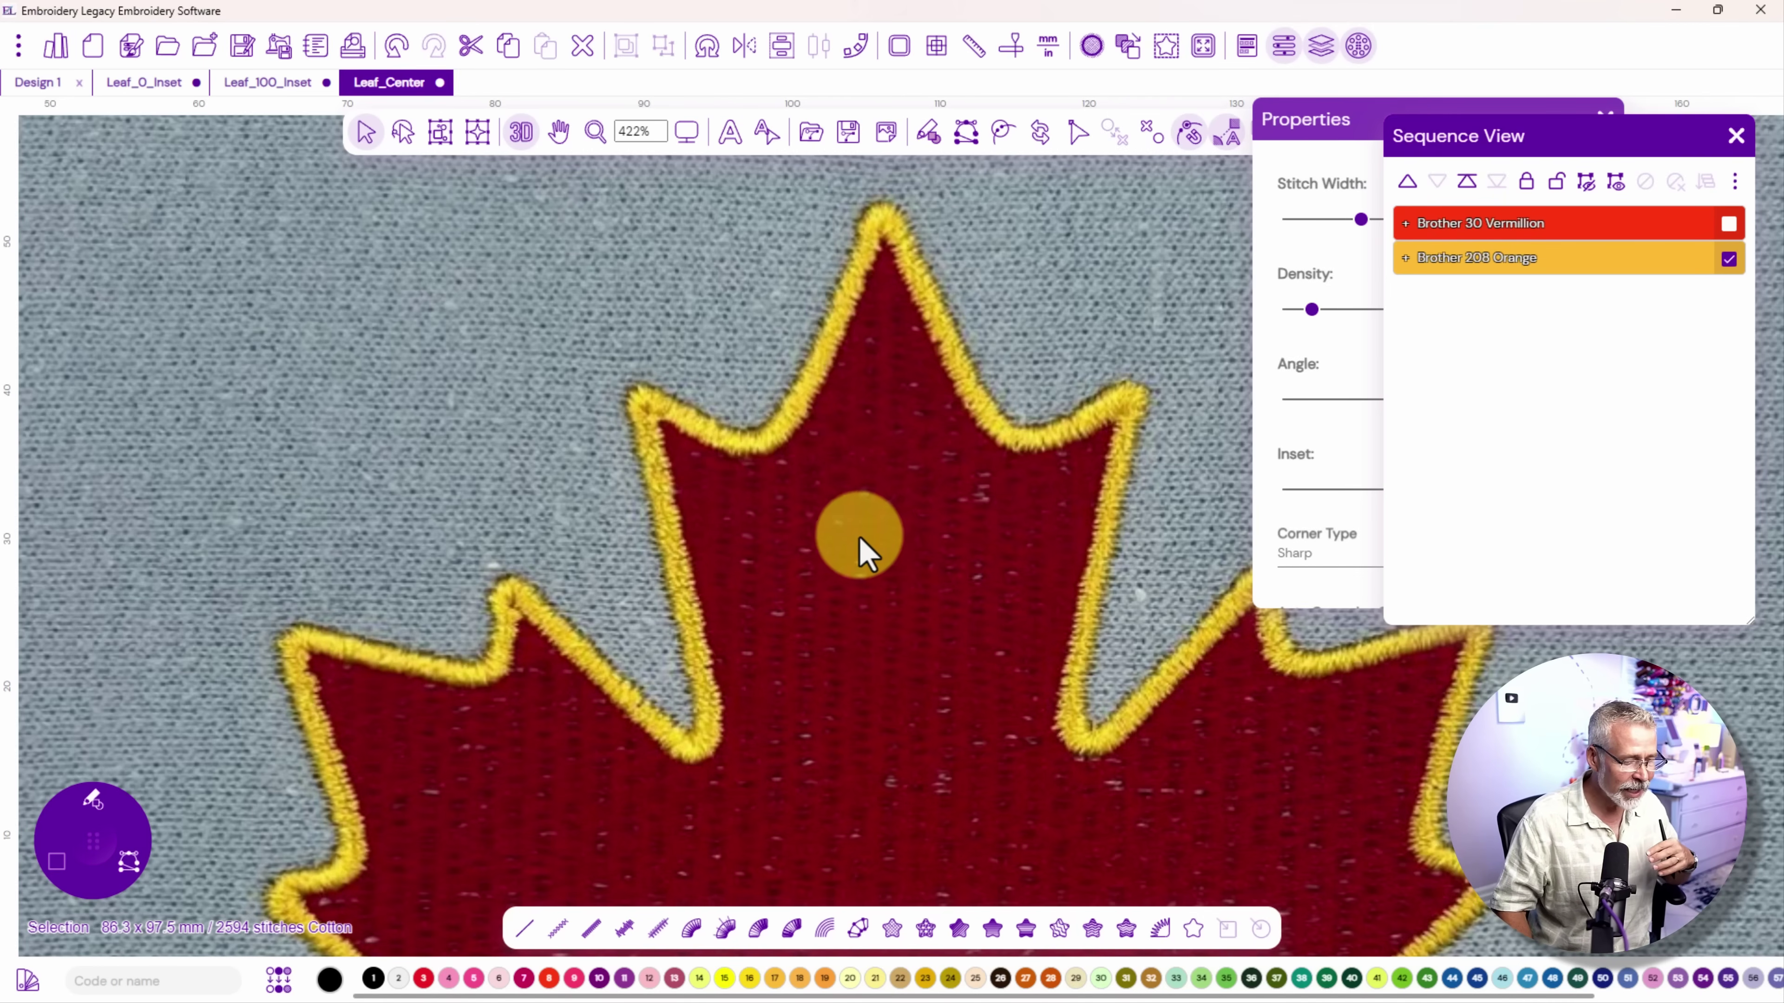
scroll(853, 555, "down", 4)
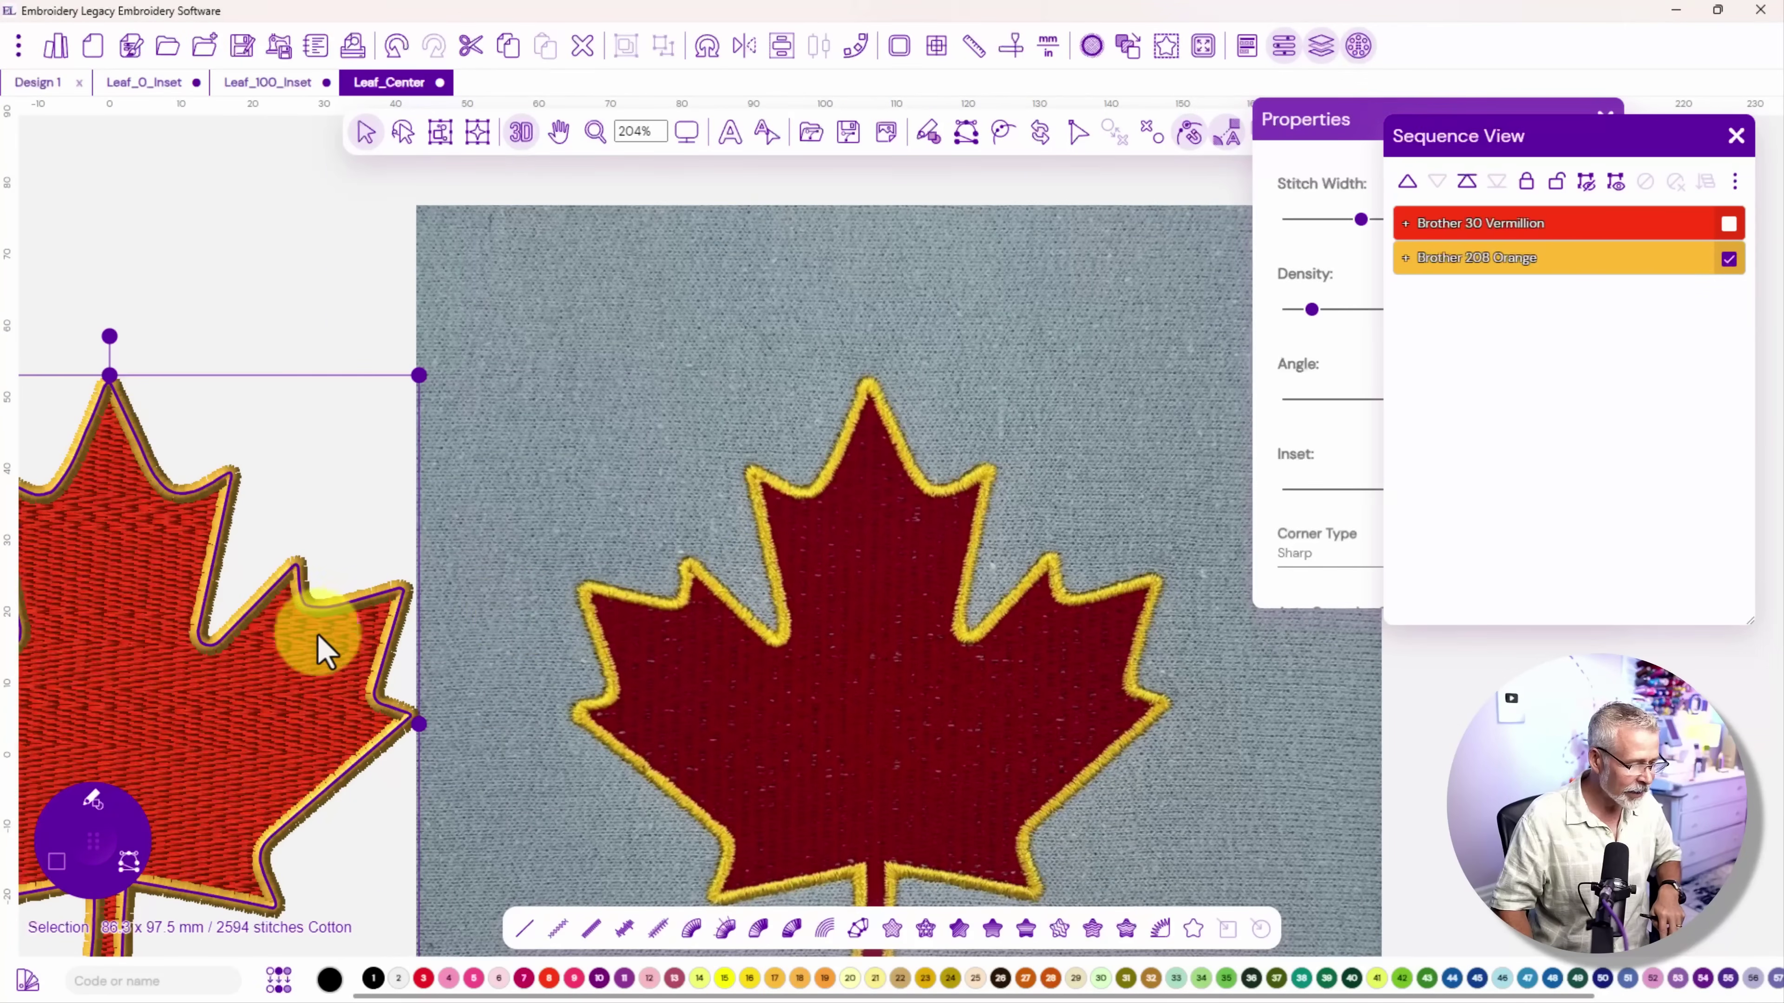
Select only the Vermillion red fill in Leaf_Center and delete it
left_click_drag(343, 657, 956, 498)
left_click(1729, 223)
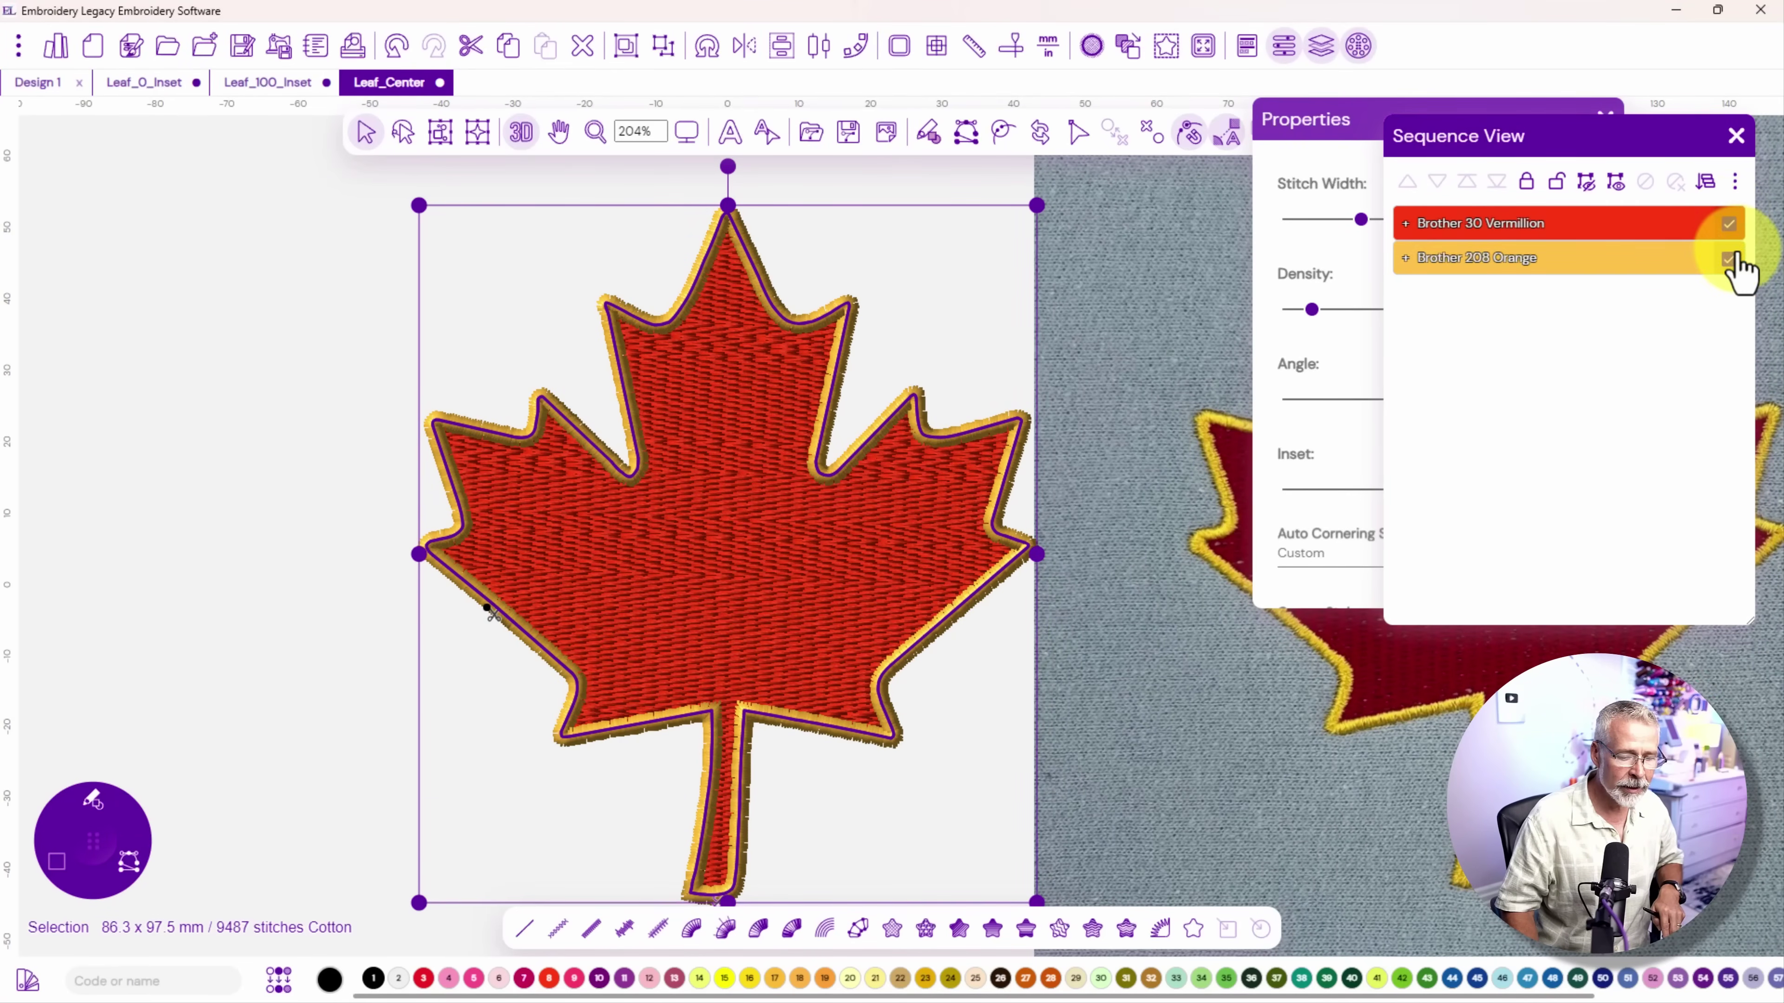
left_click(1730, 260)
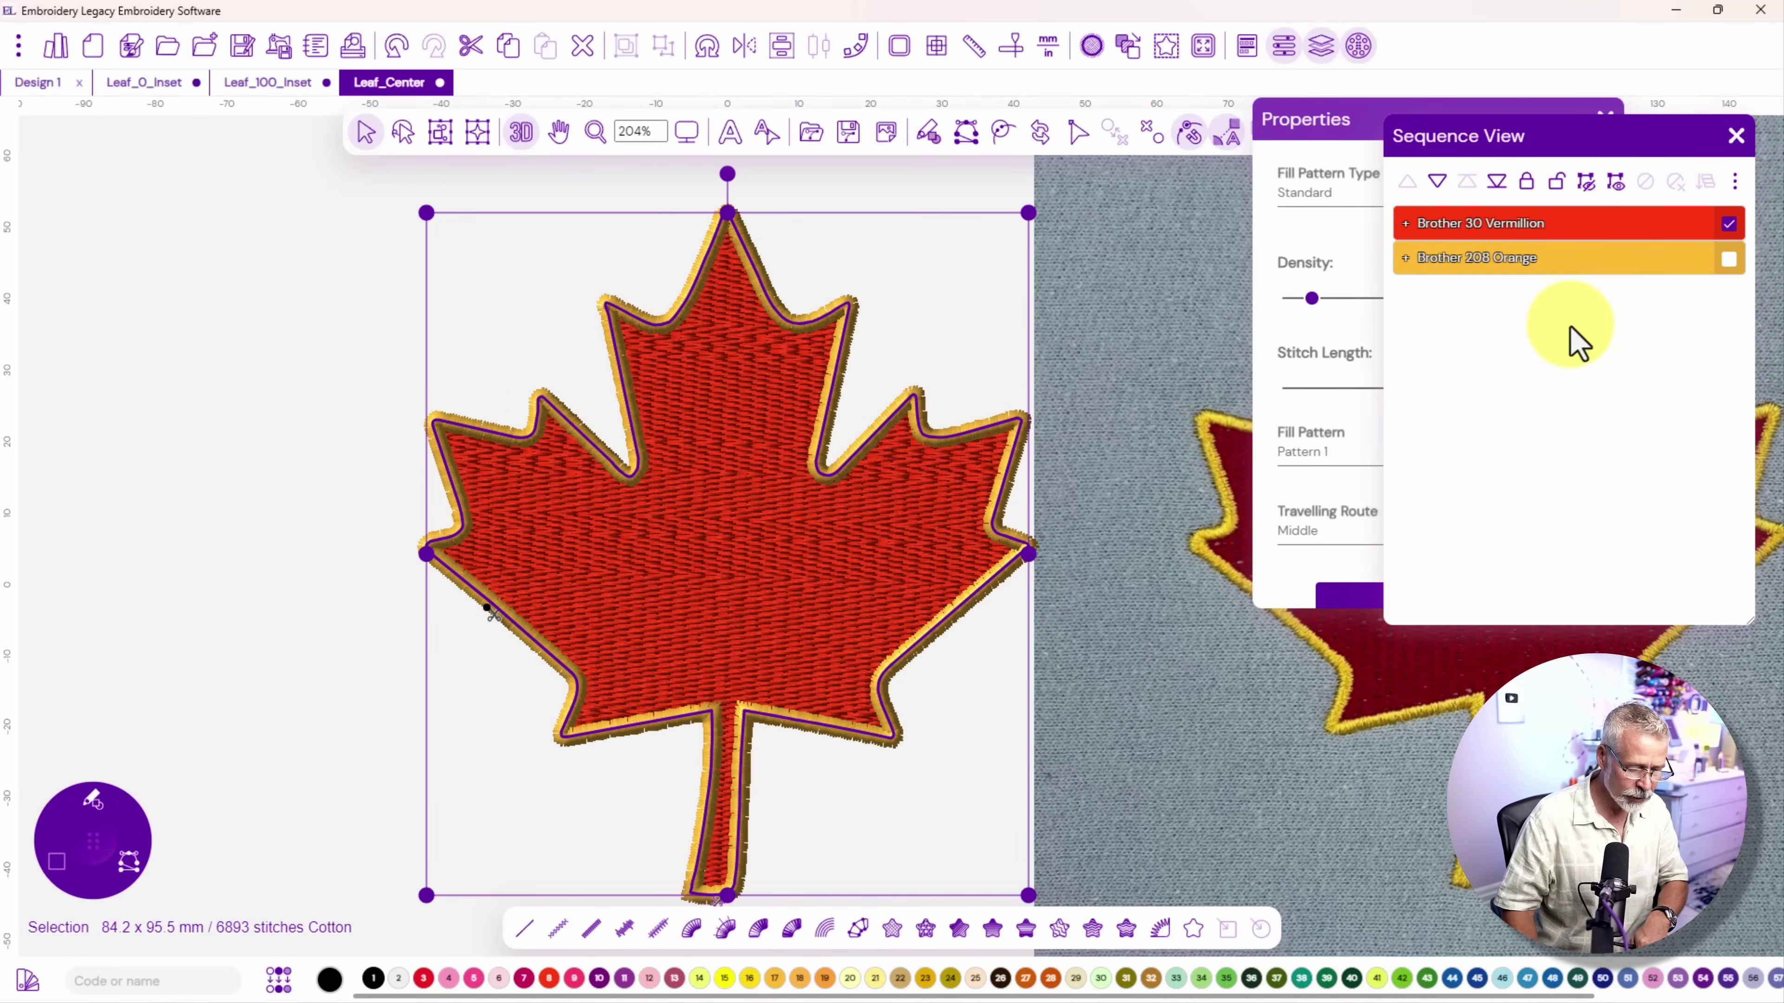
key("Delete")
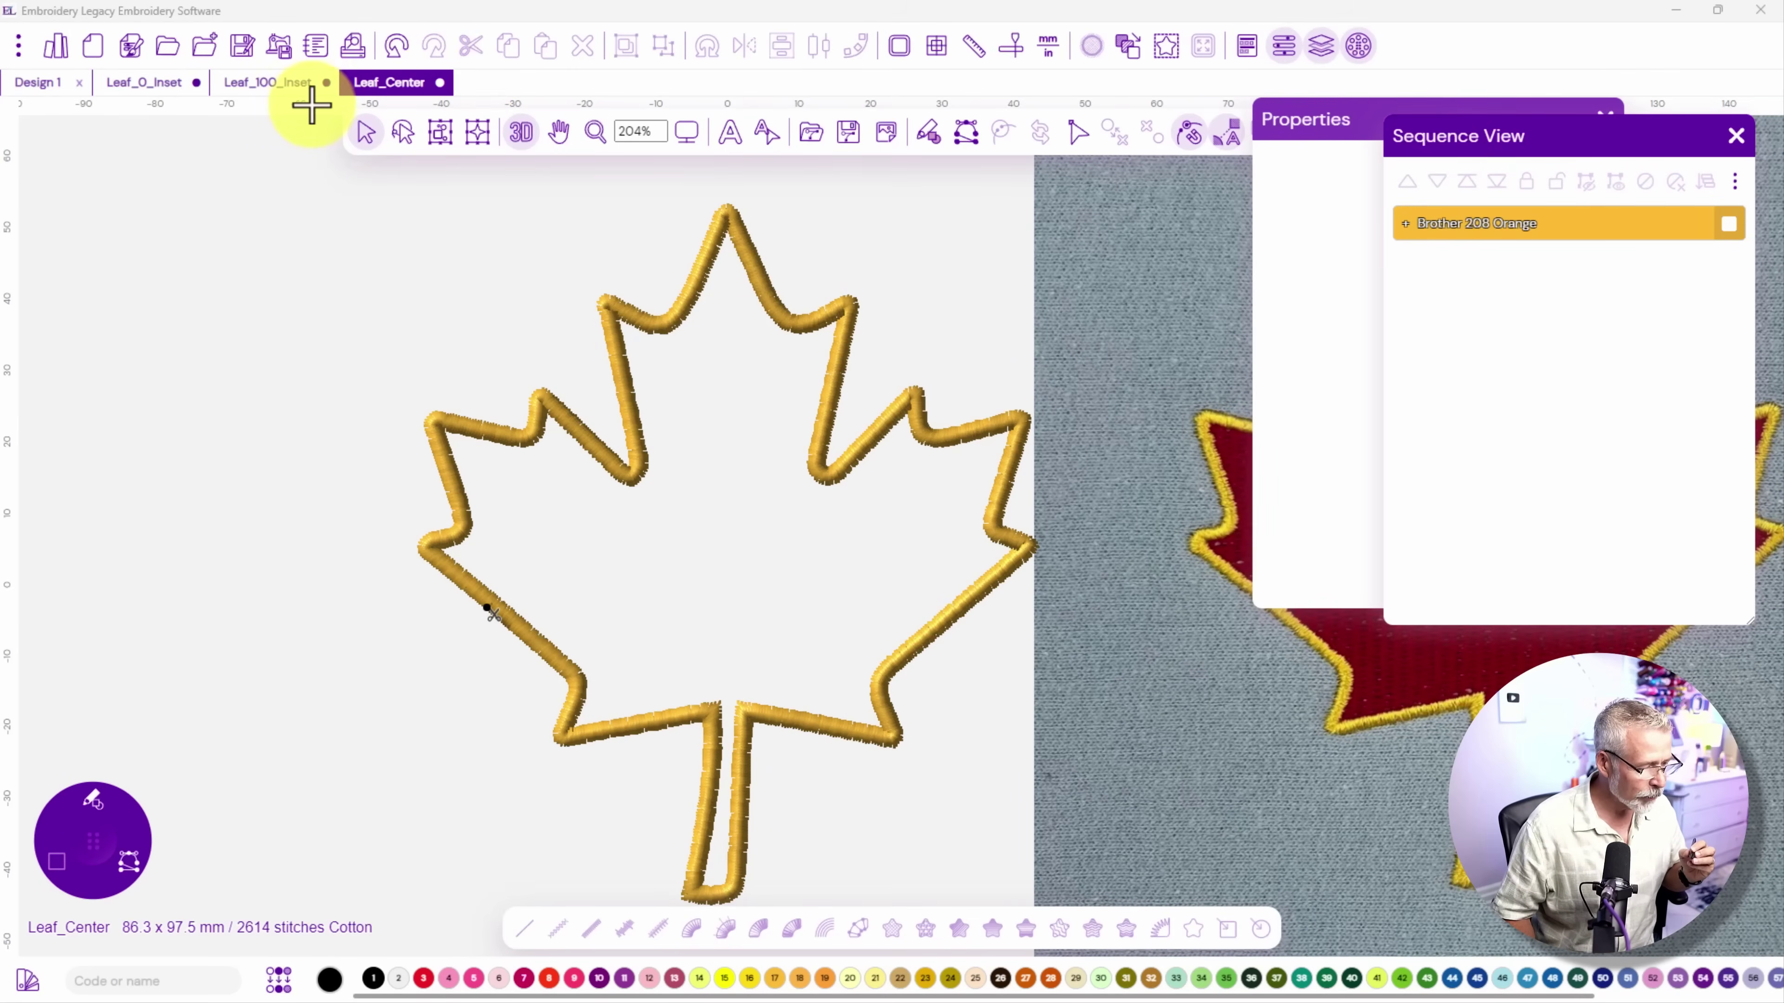
Add a horizontal guide across the leaf, then zoom to 1:3 and pan to the outline
left_click_drag(311, 106, 283, 288)
left_click_drag(300, 361, 301, 364)
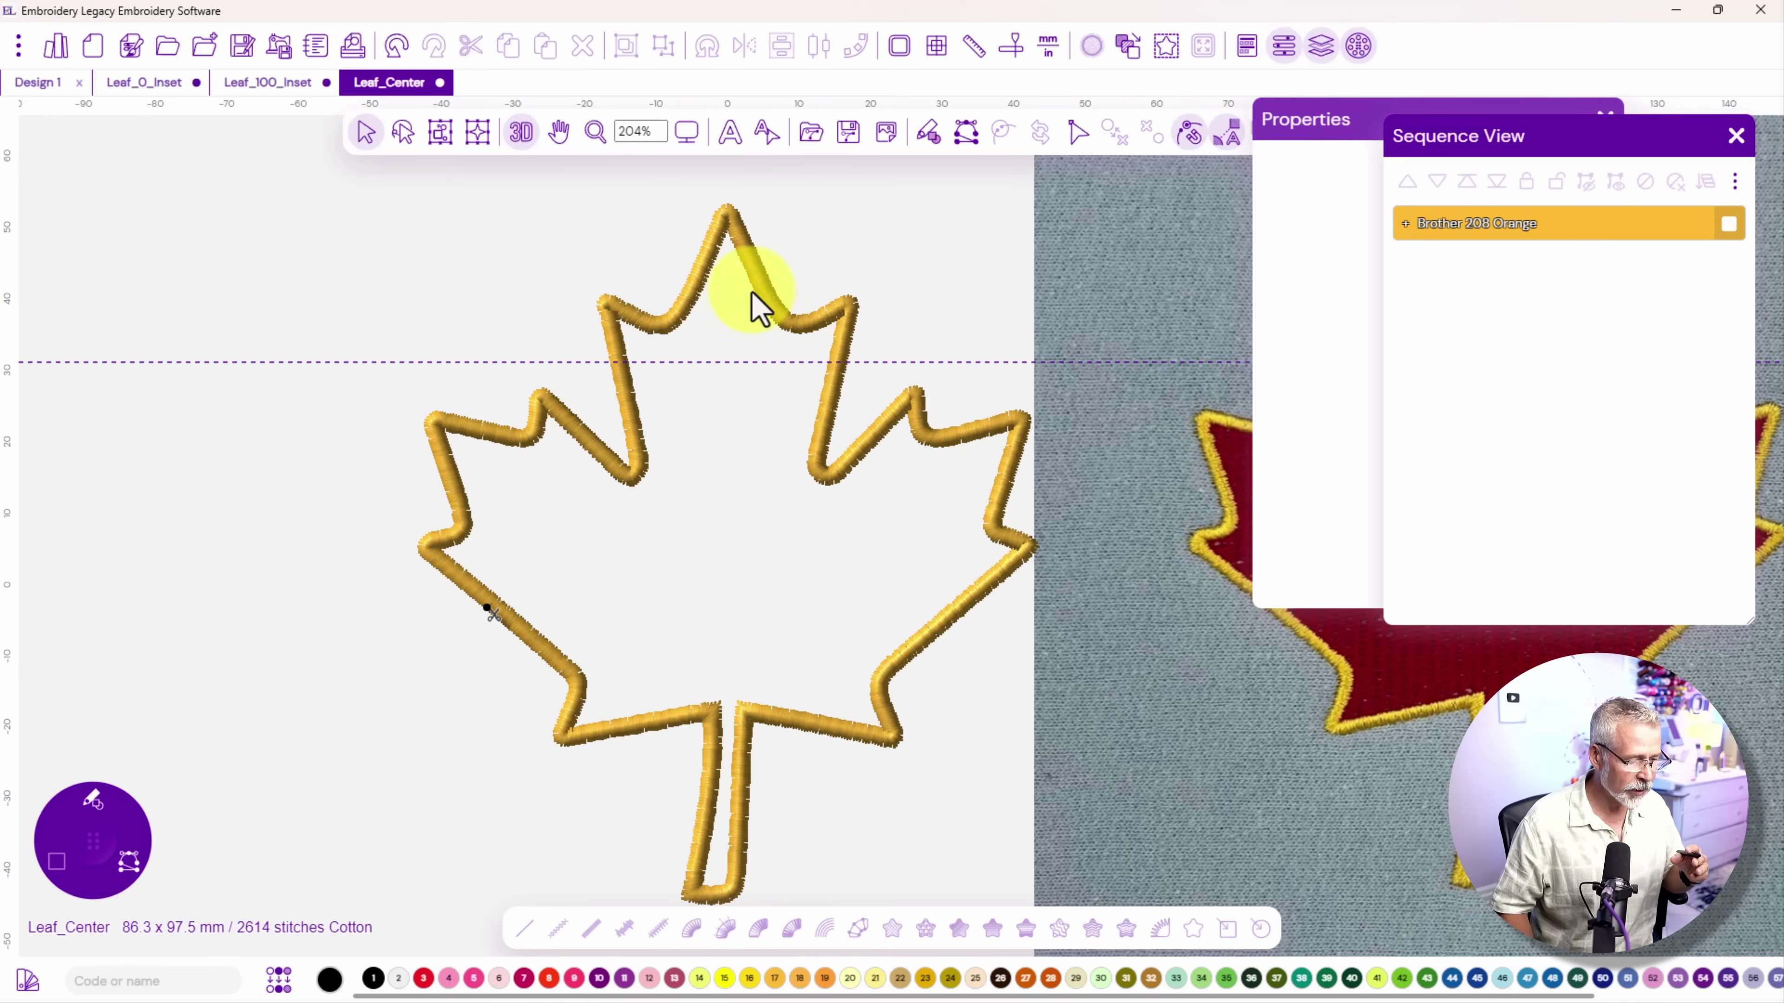
left_click(685, 132)
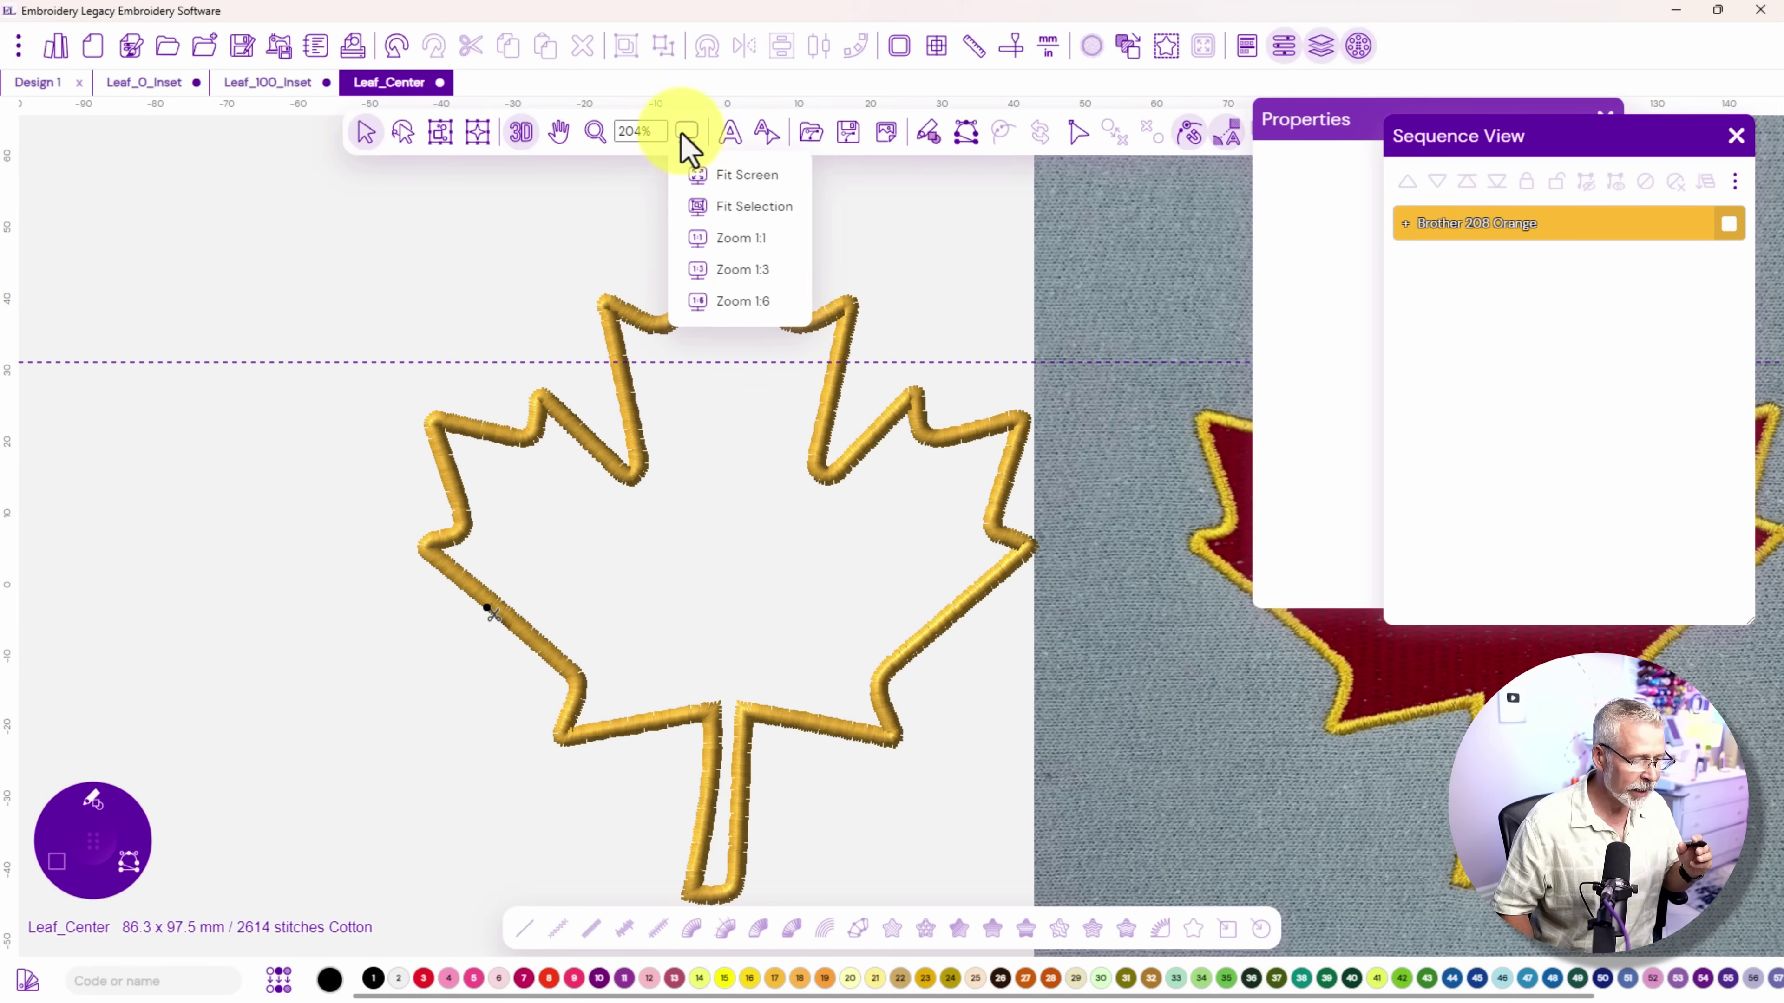
left_click(741, 270)
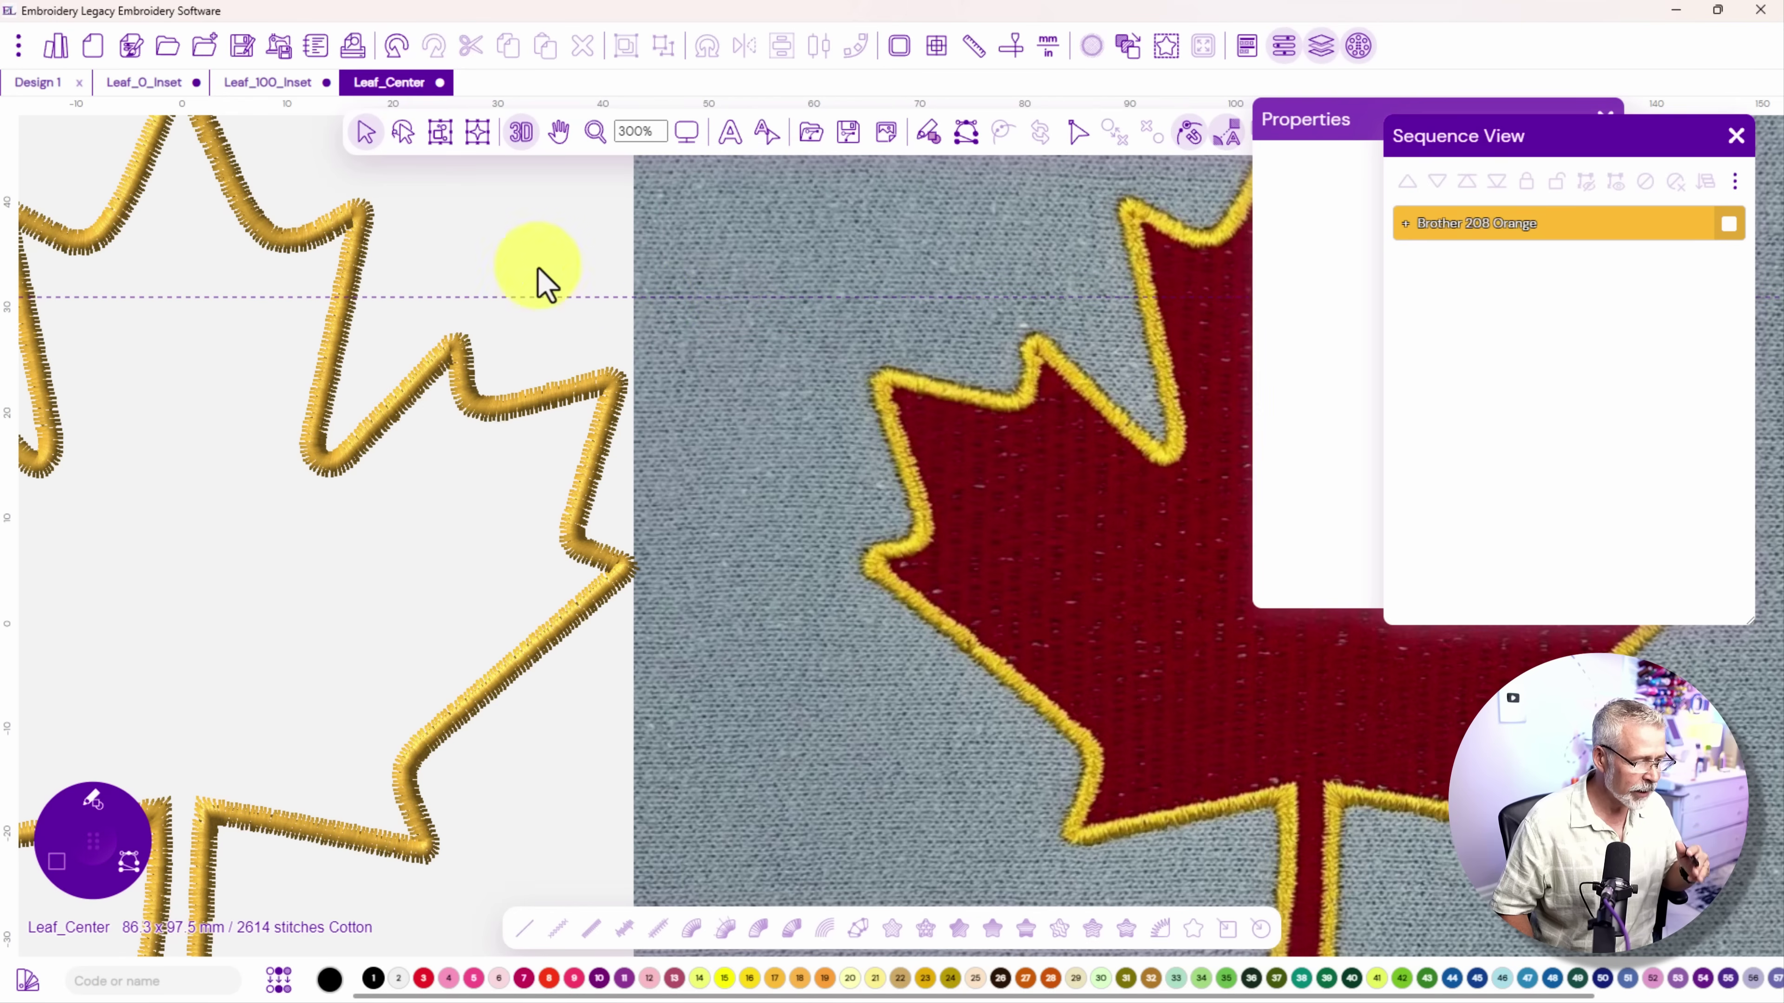
left_click(559, 133)
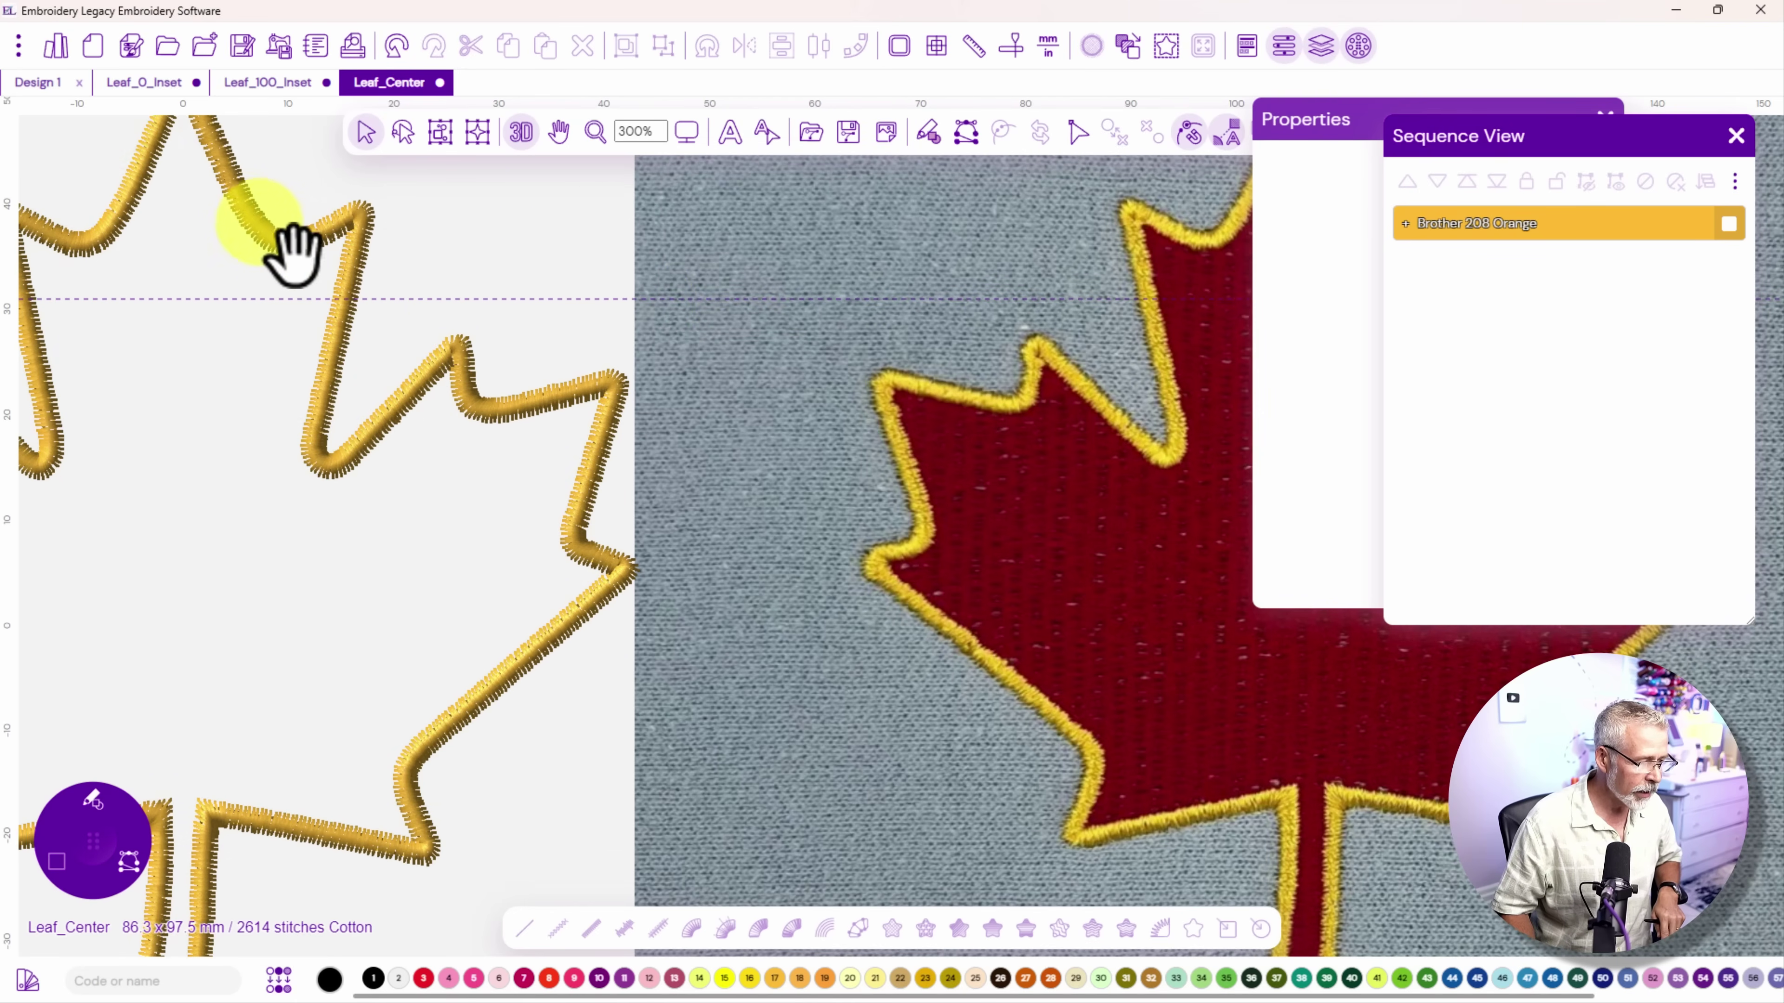
left_click_drag(291, 253, 685, 383)
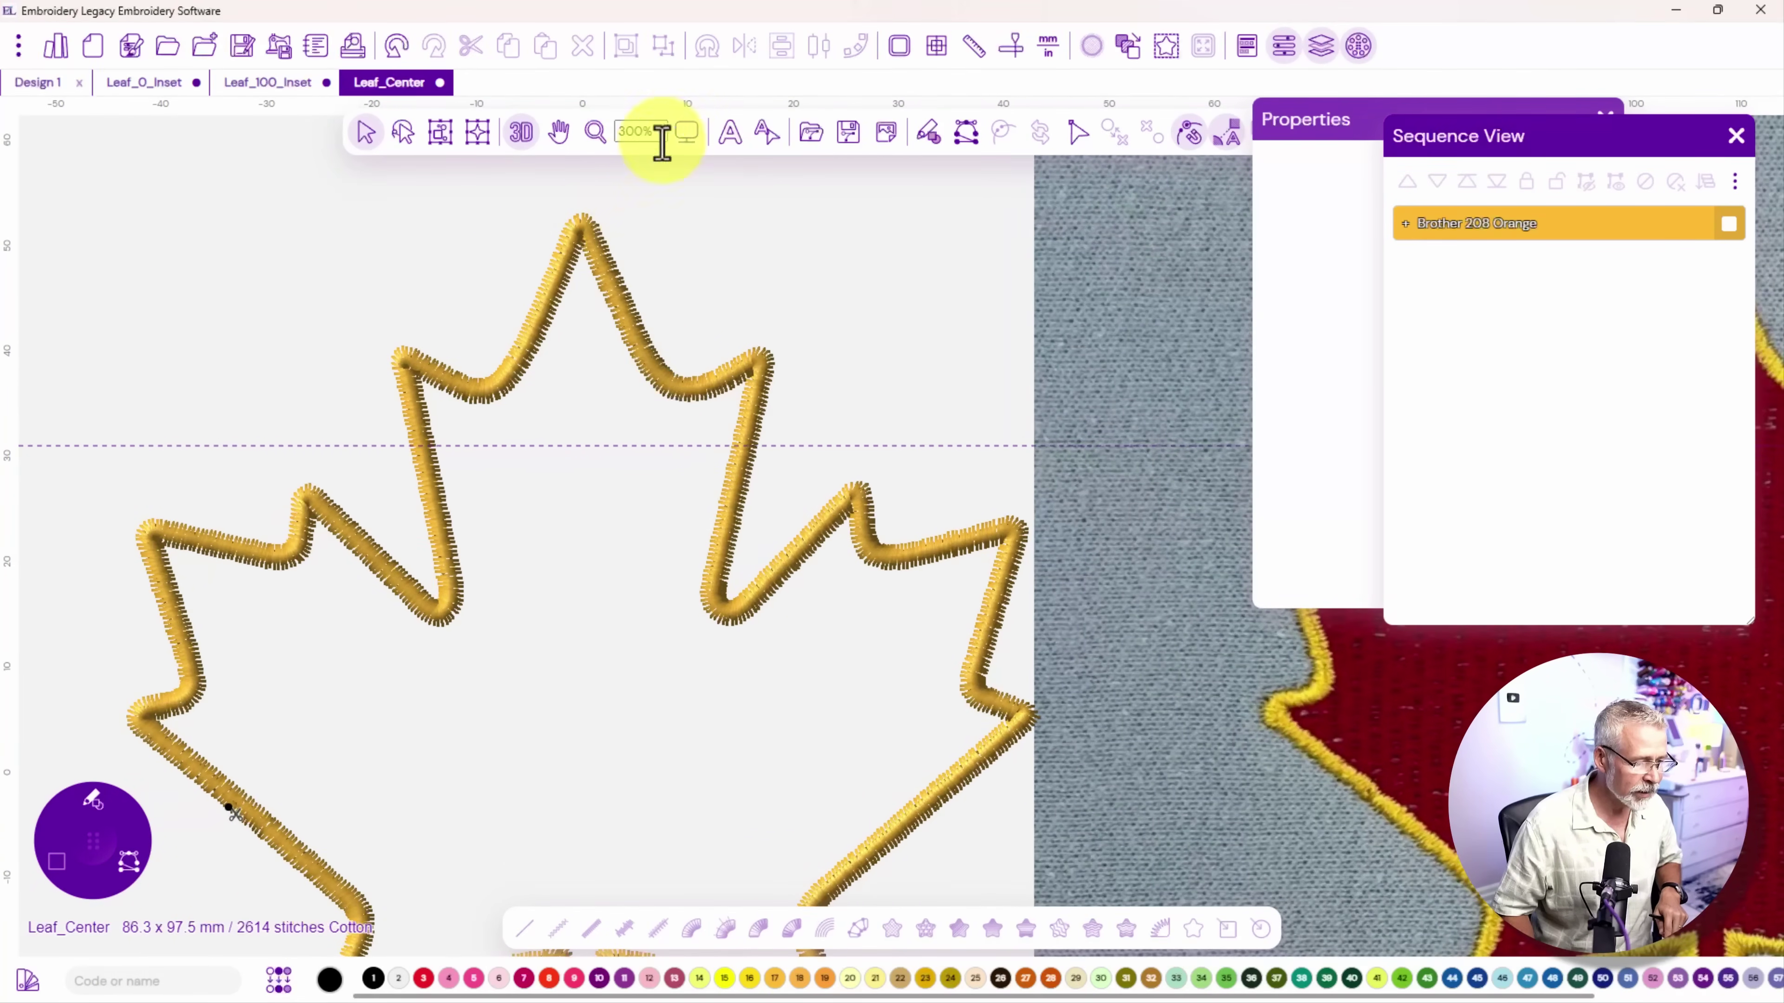
Zoom to 1:6 on the gold zigzag edge and turn 3D view off
left_click(686, 134)
left_click(739, 303)
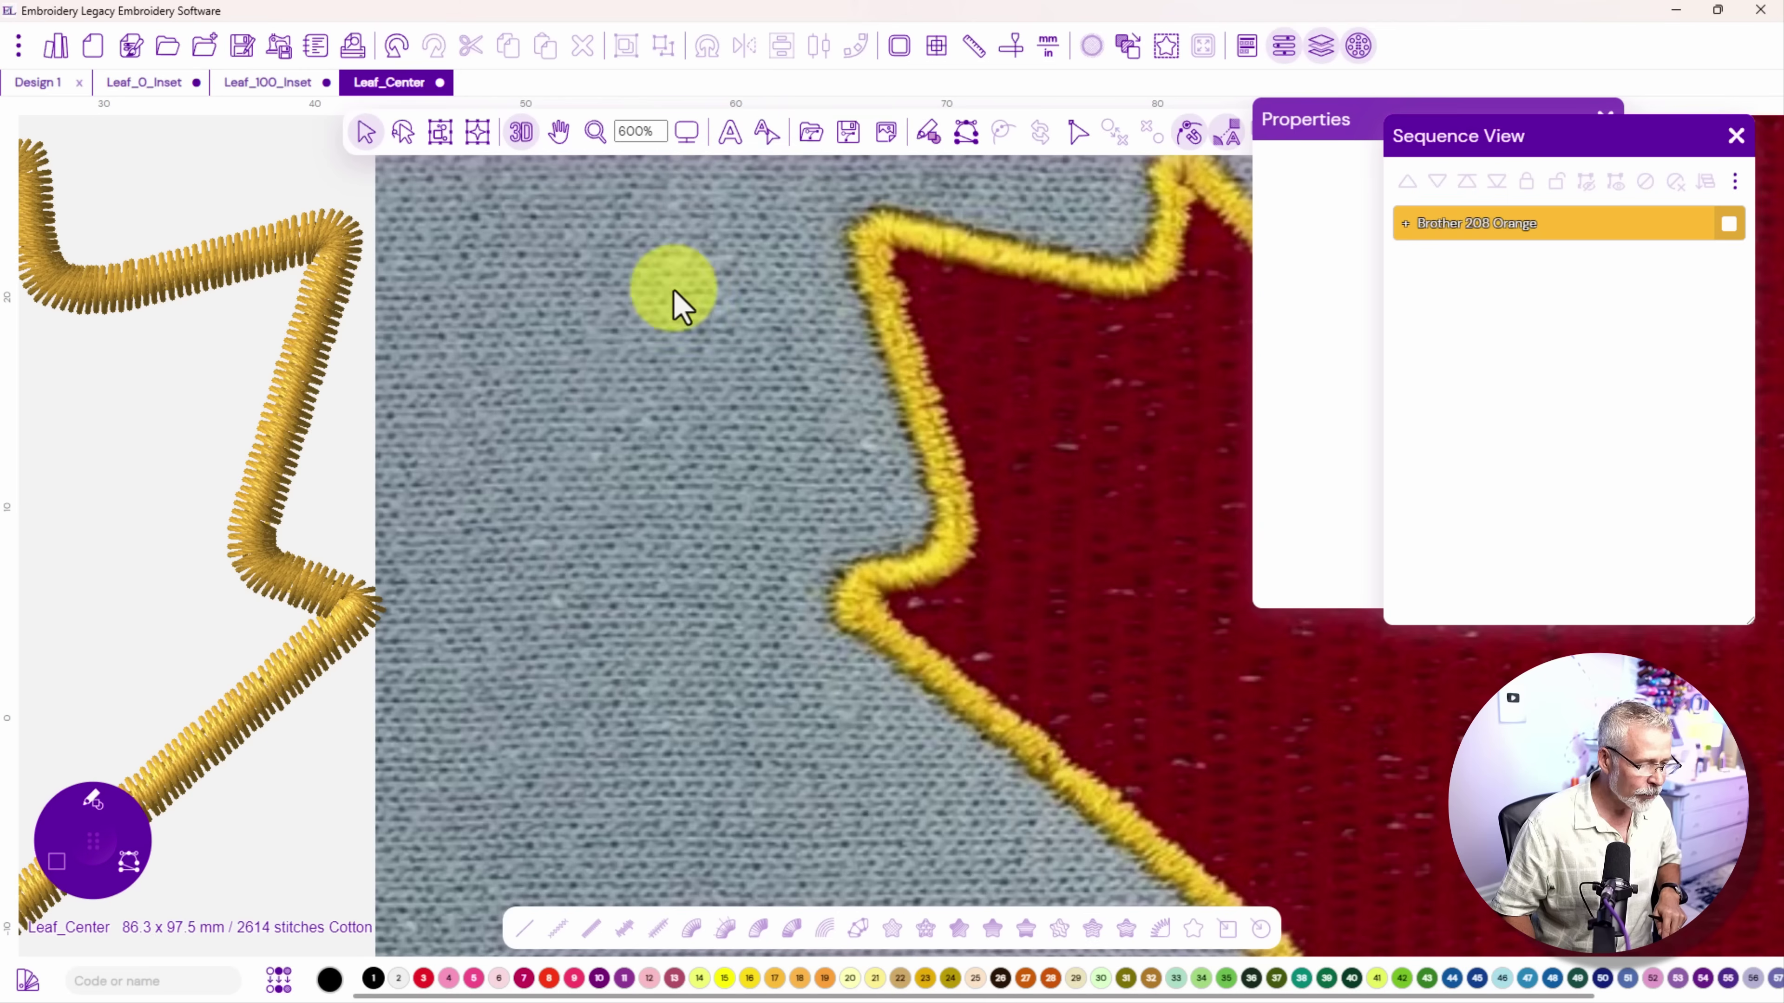
left_click_drag(191, 200, 837, 511)
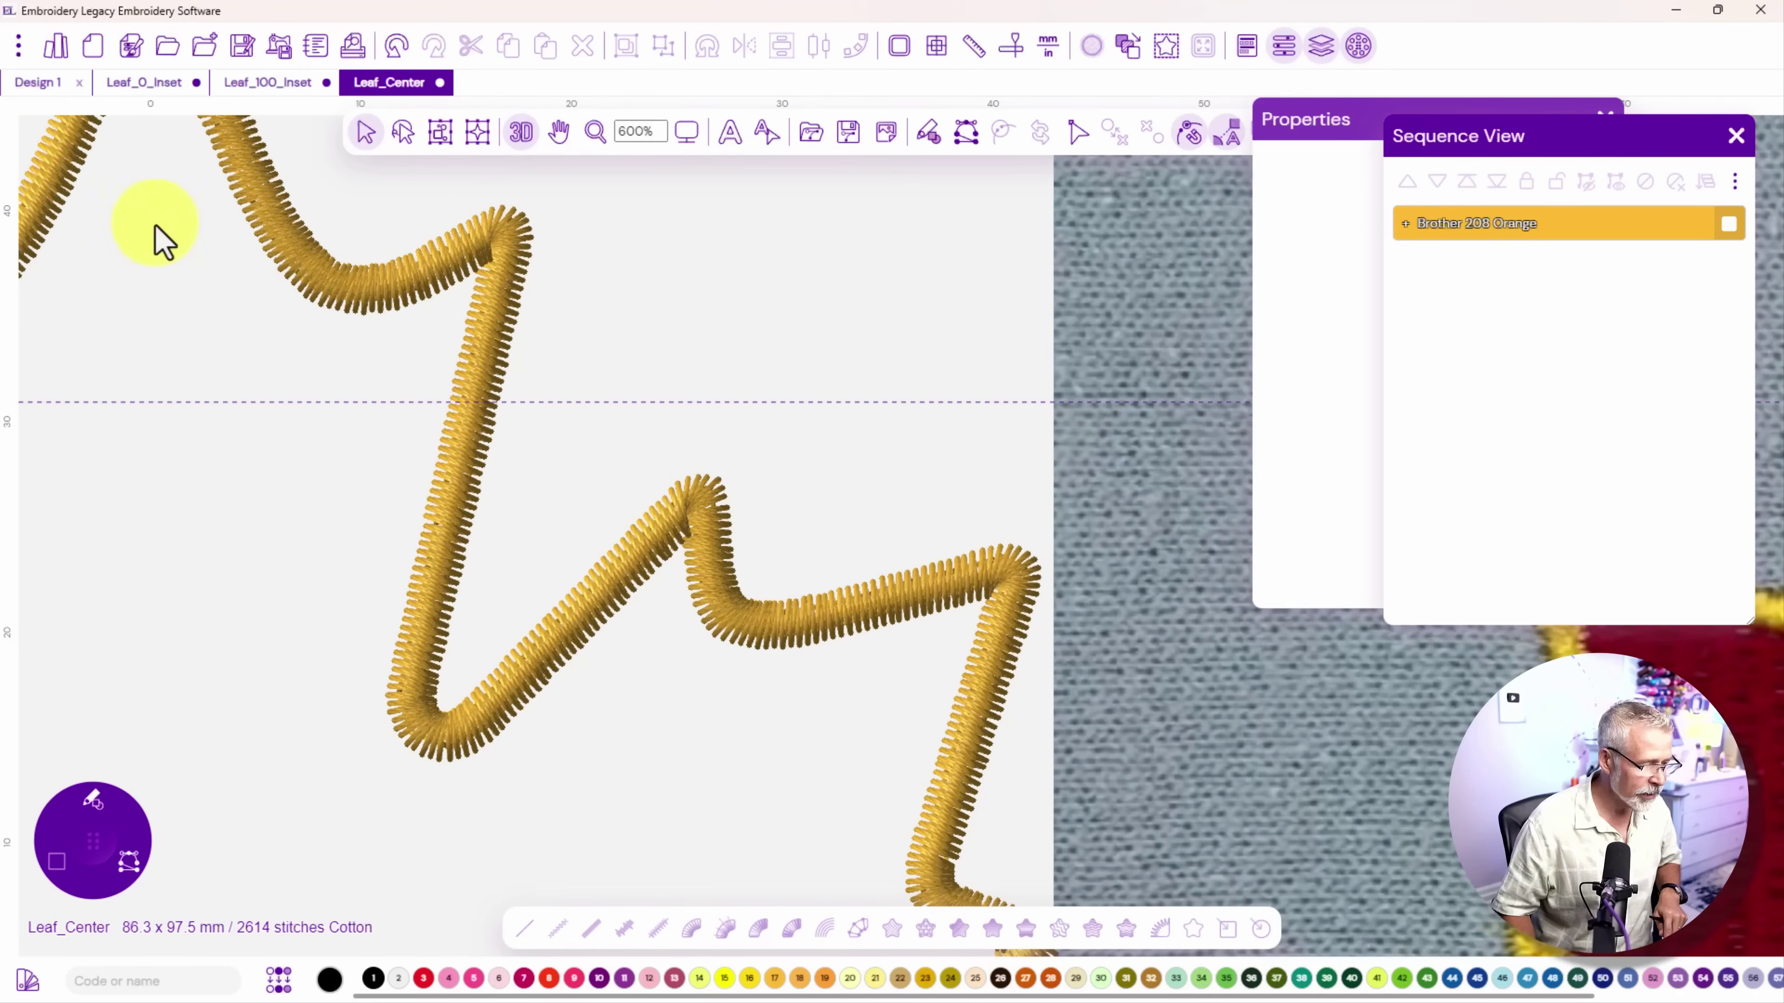
left_click_drag(156, 227, 530, 479)
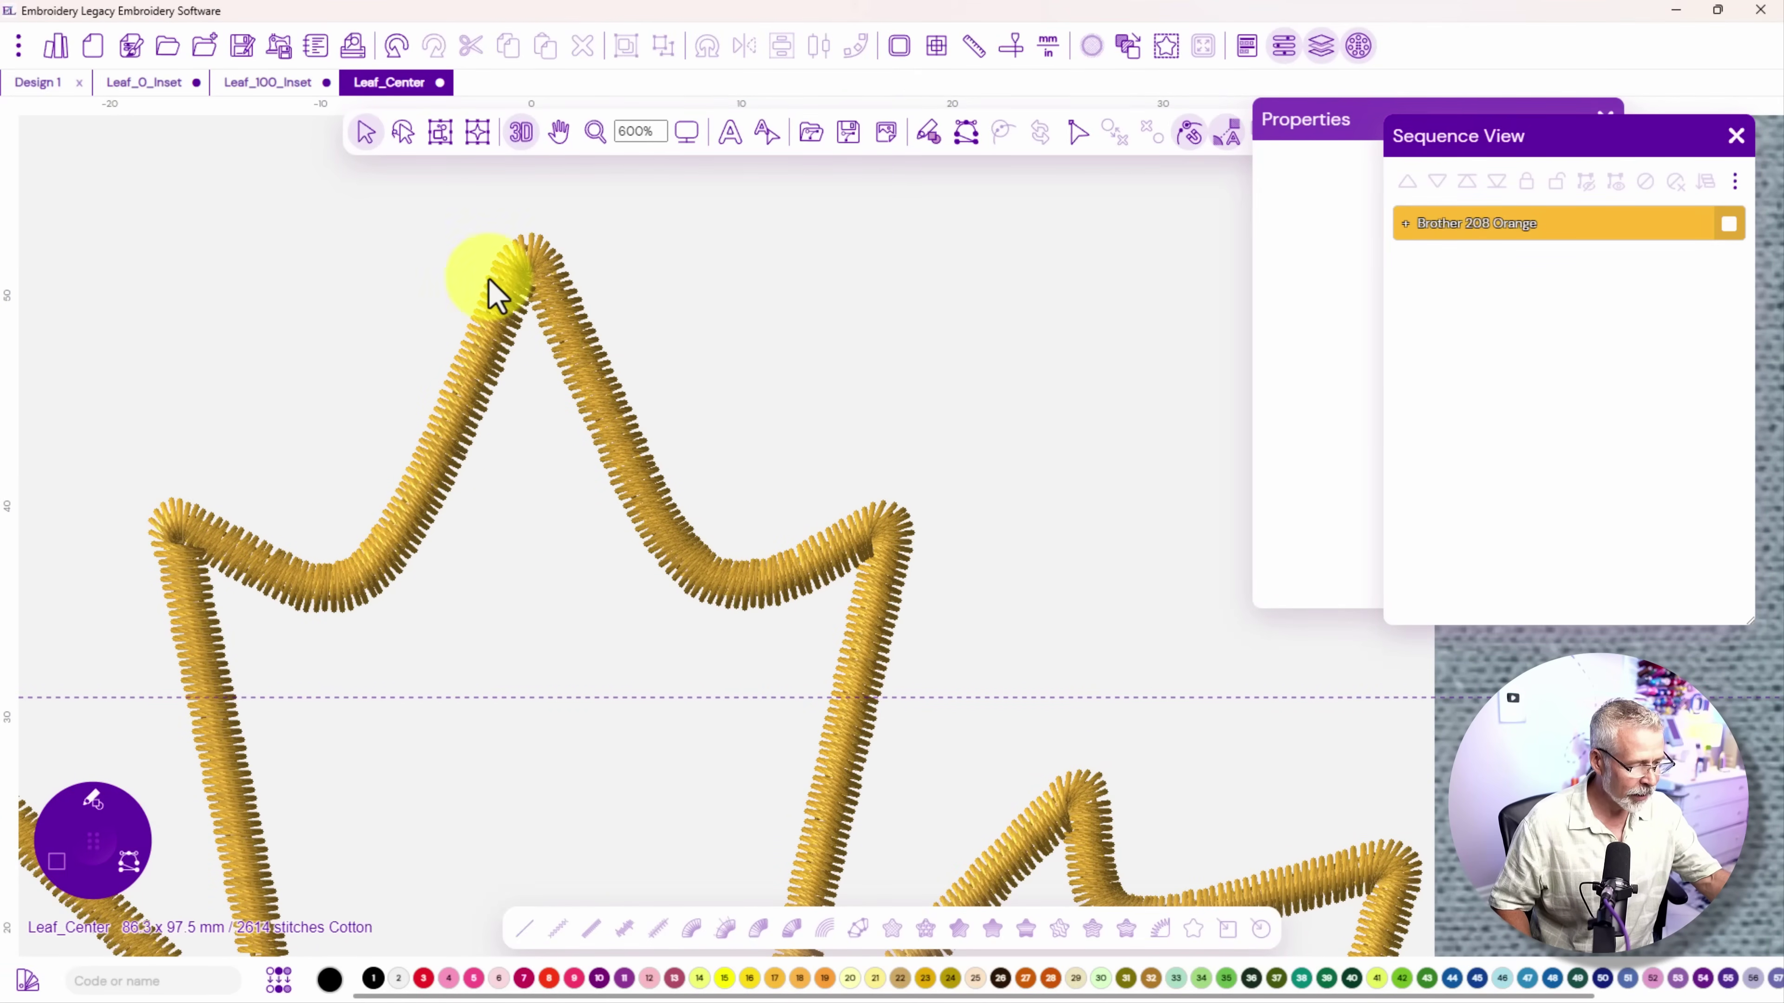
left_click(519, 135)
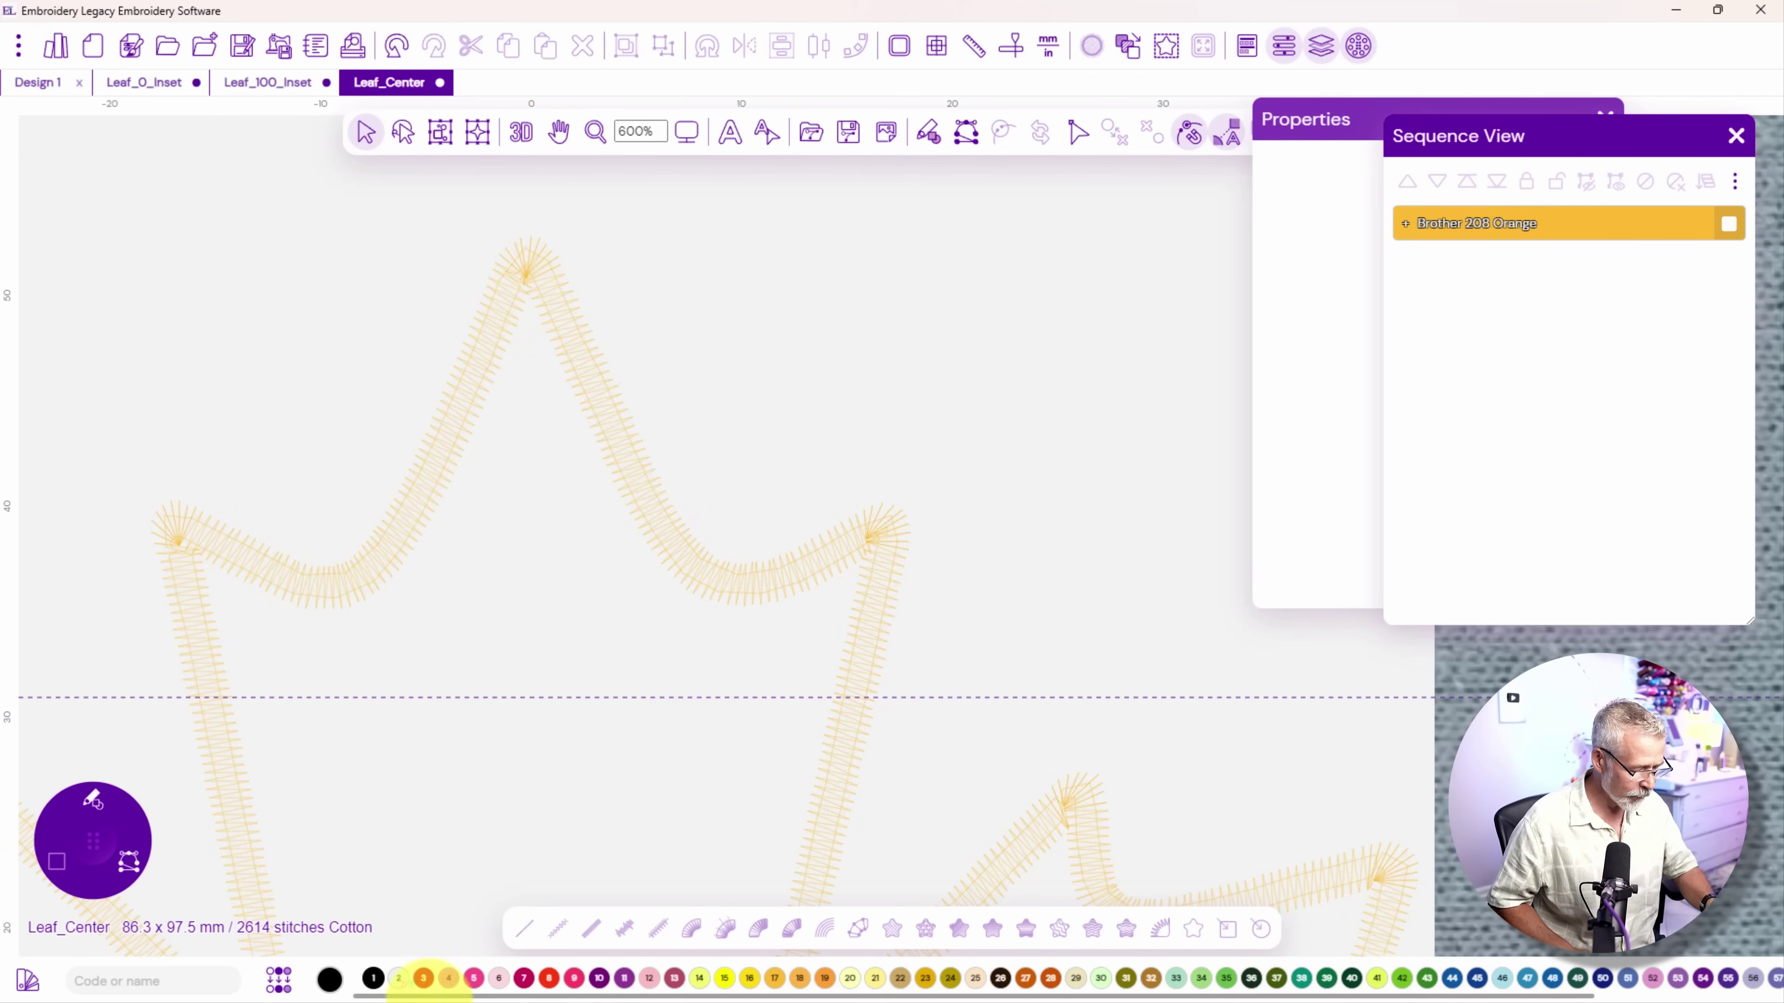
Choose Brother 800 Red thread, pick the Fill tool, and start at the leaf's top tip
left_click(424, 978)
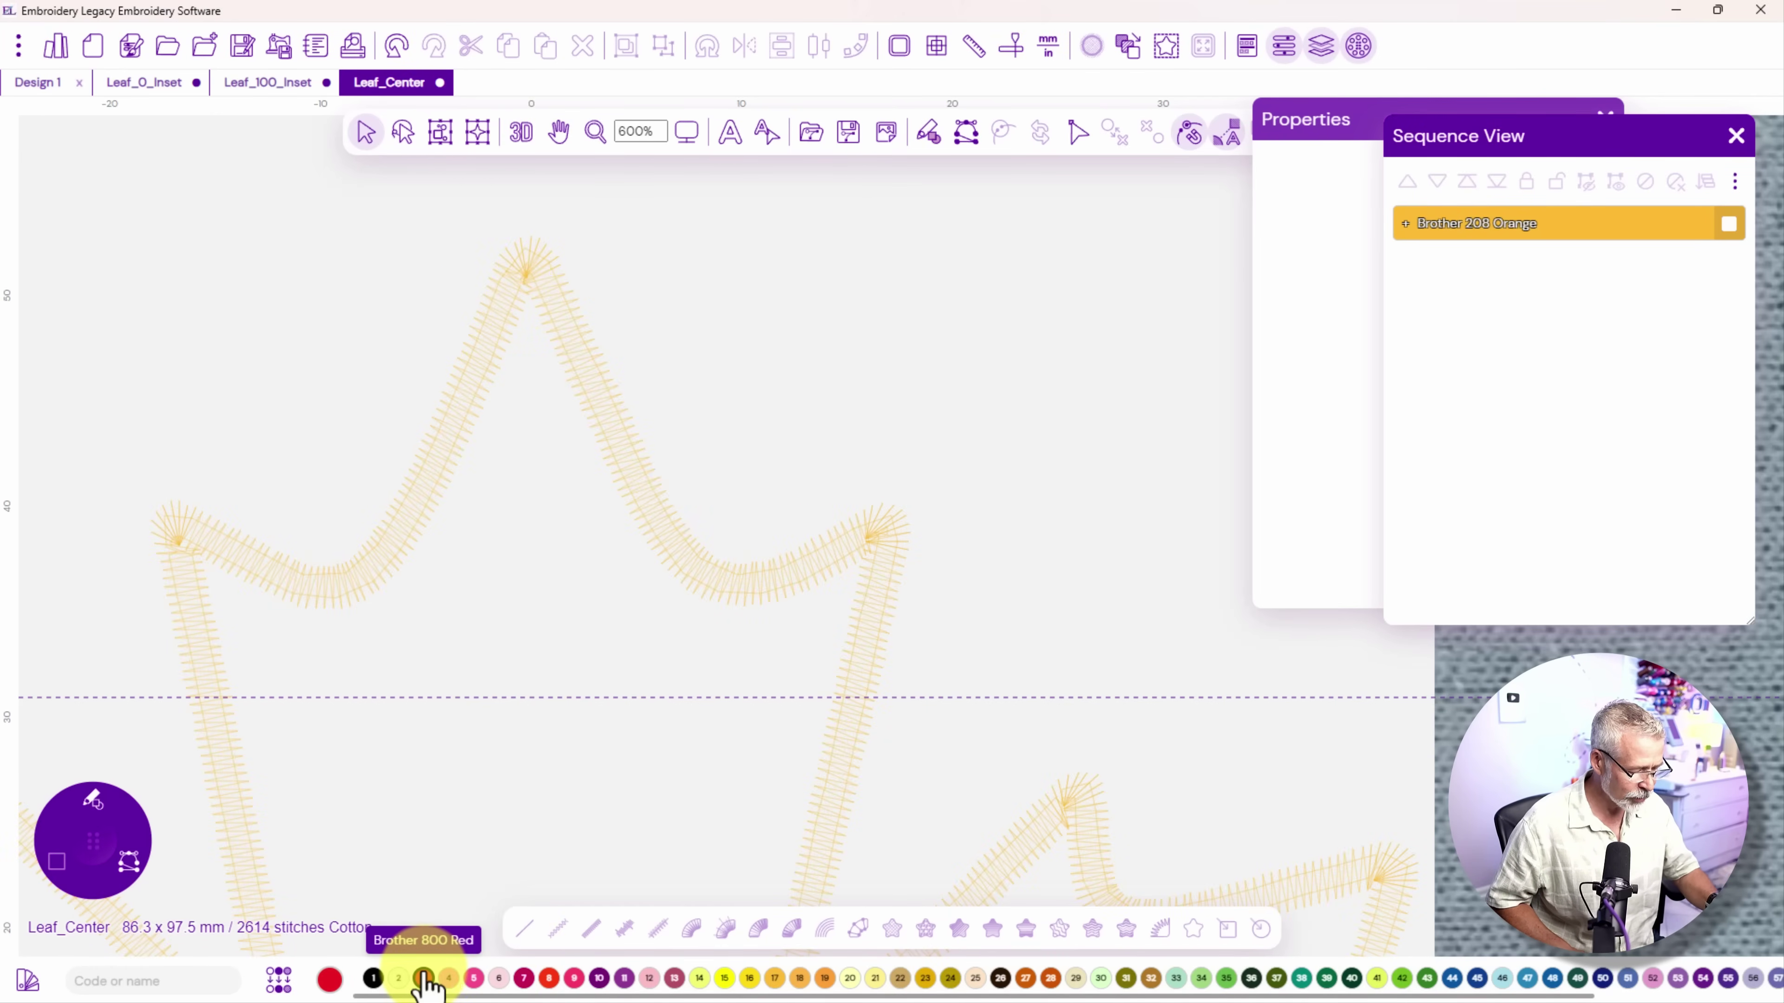
left_click(92, 801)
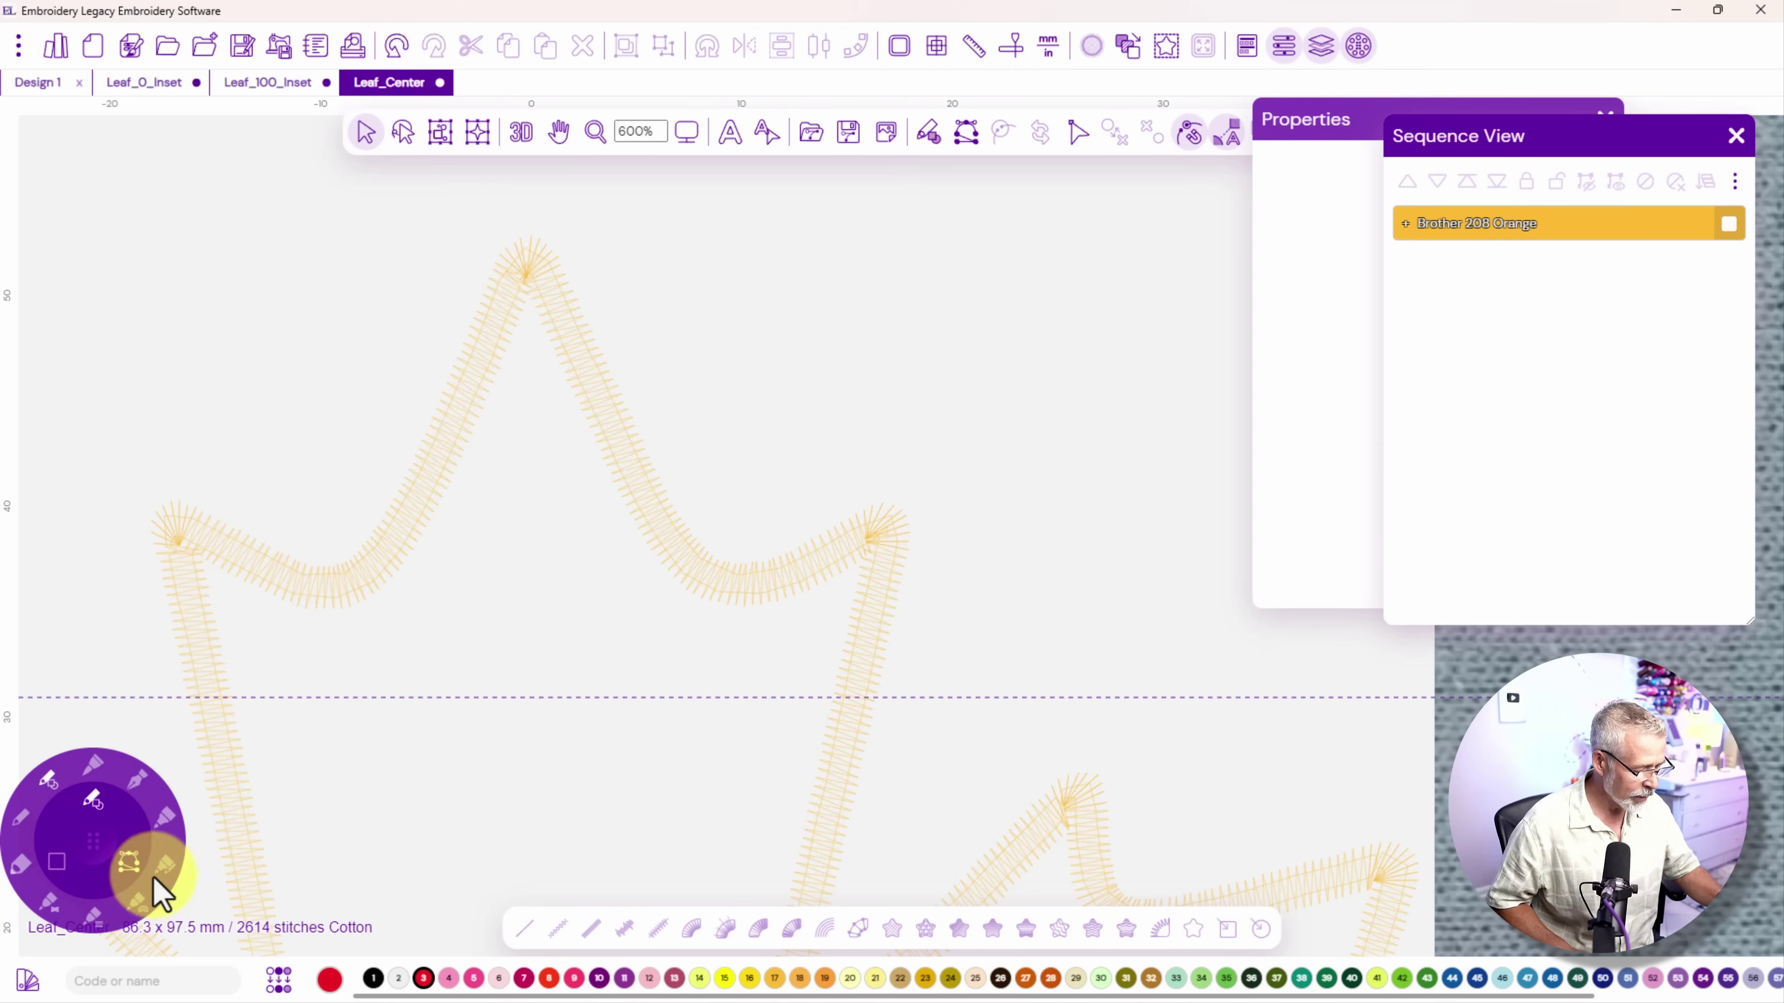
left_click(137, 909)
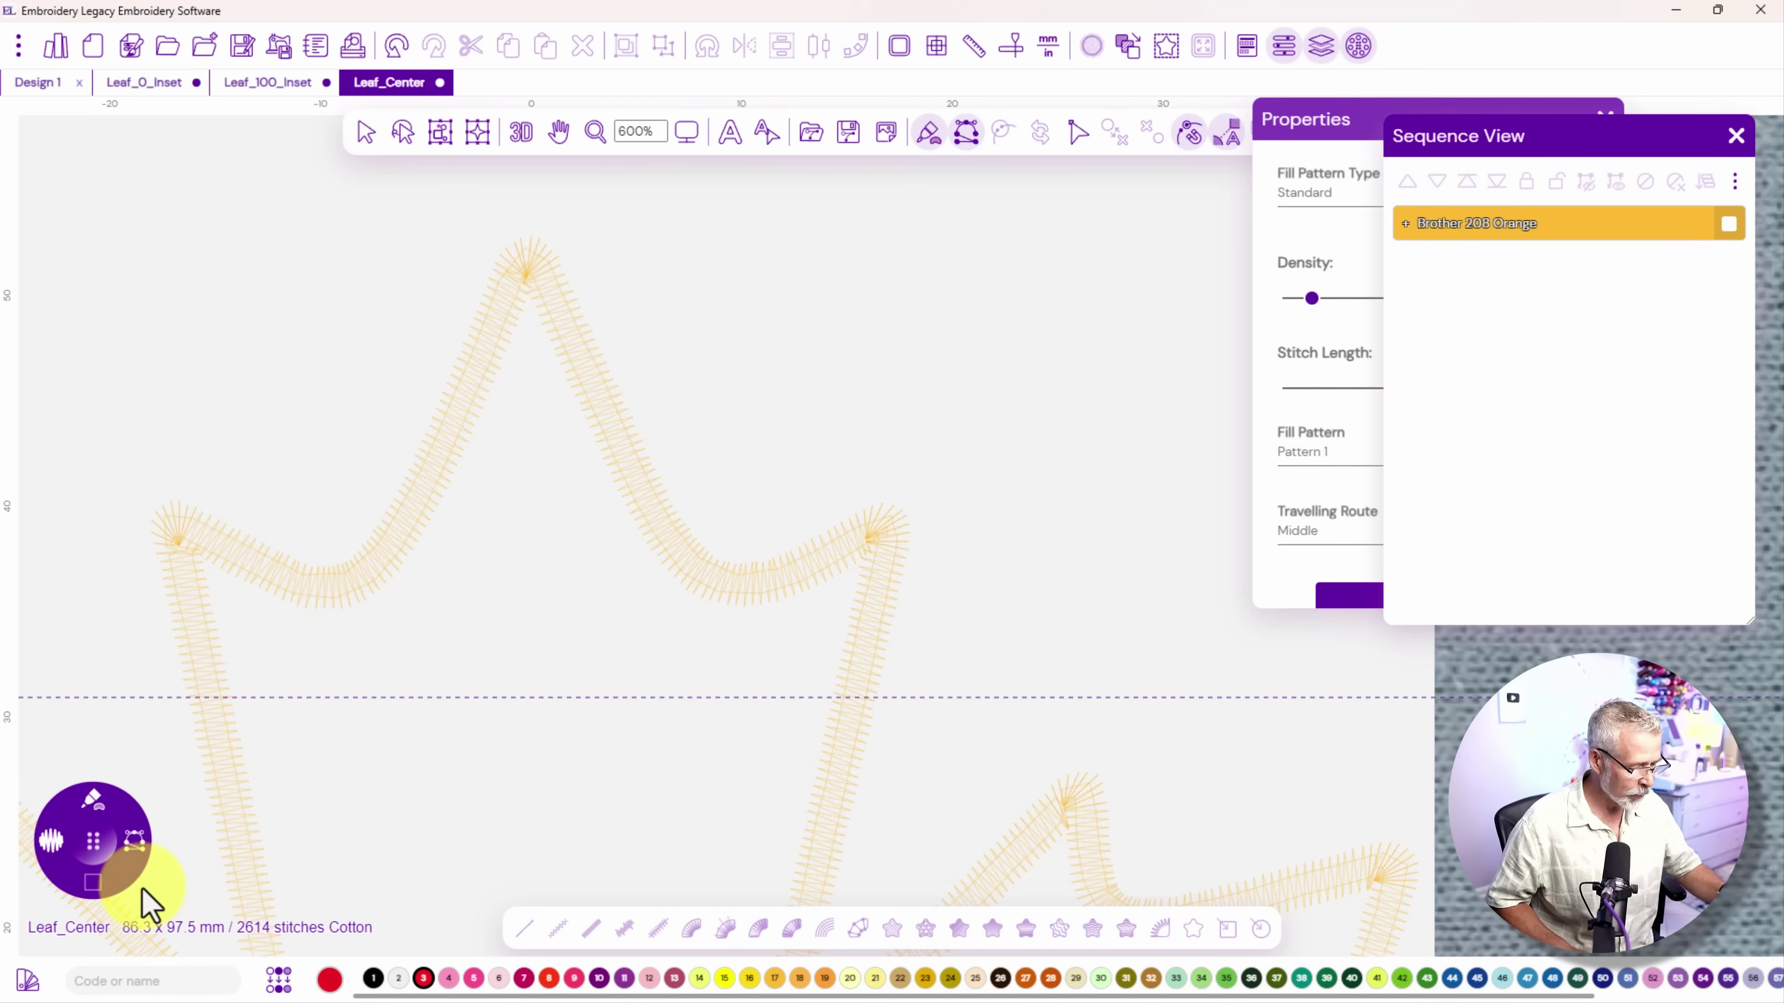
left_click(500, 281)
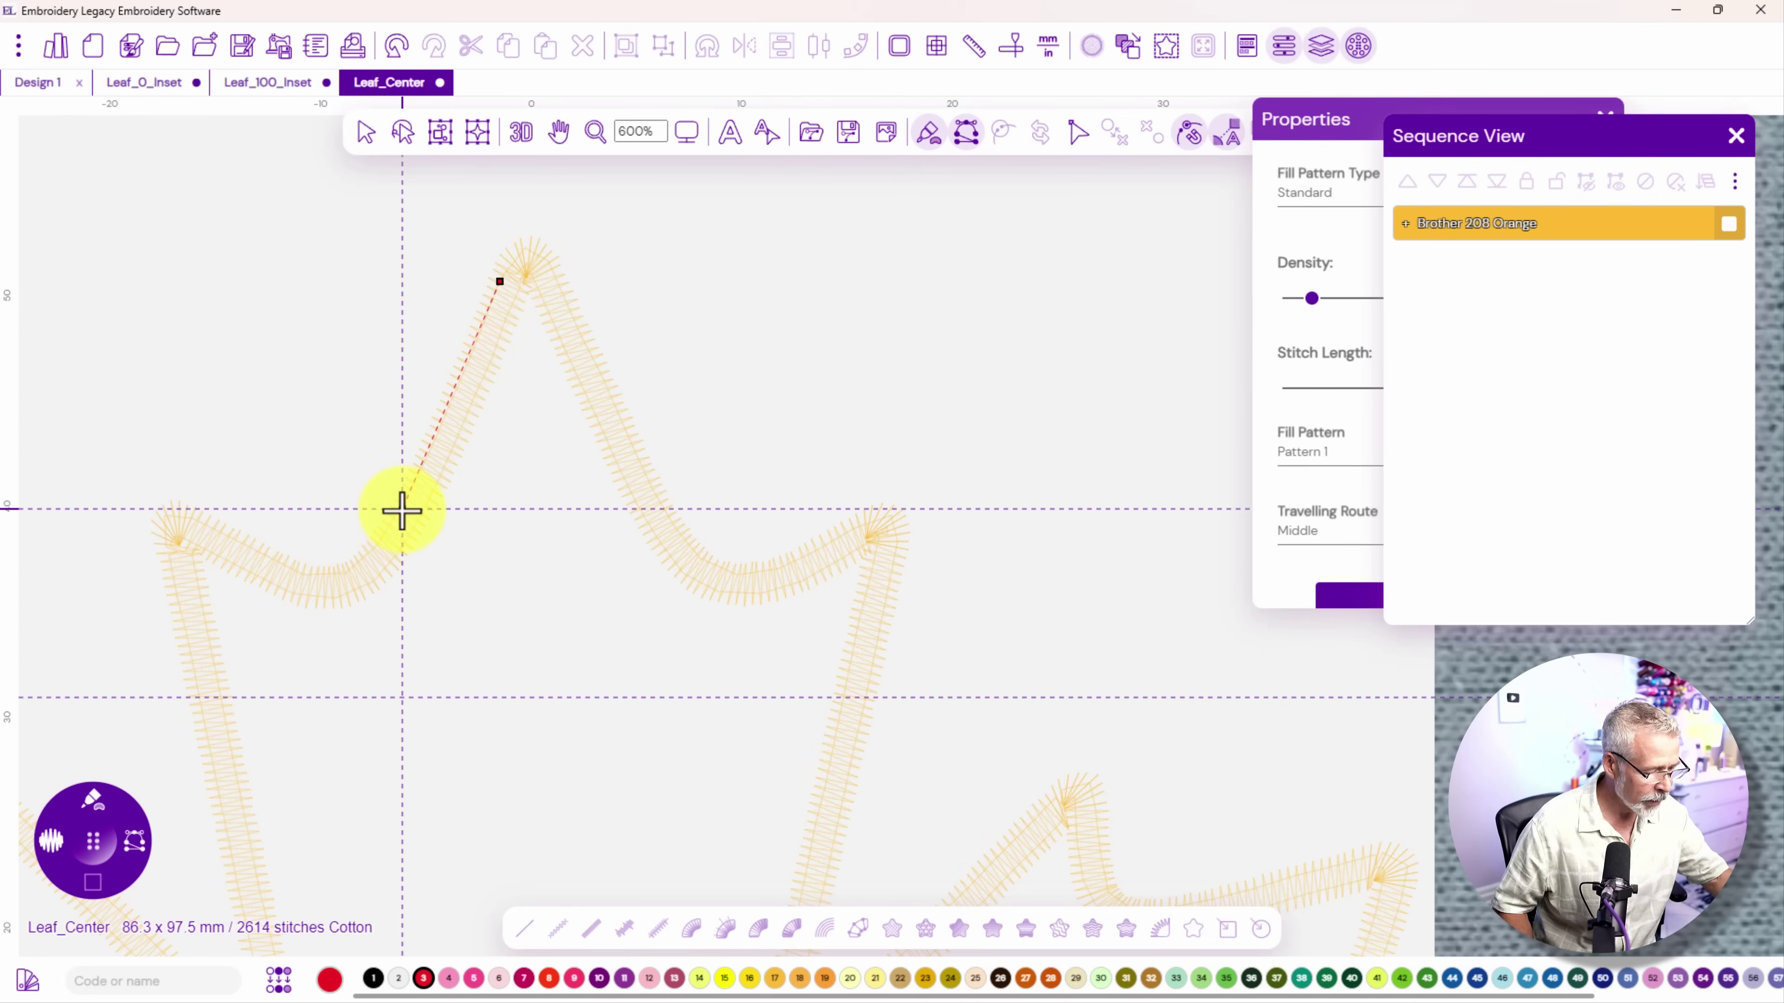
Trace fill outline points down the border's inner edge to the left lobe tip
left_click(401, 510)
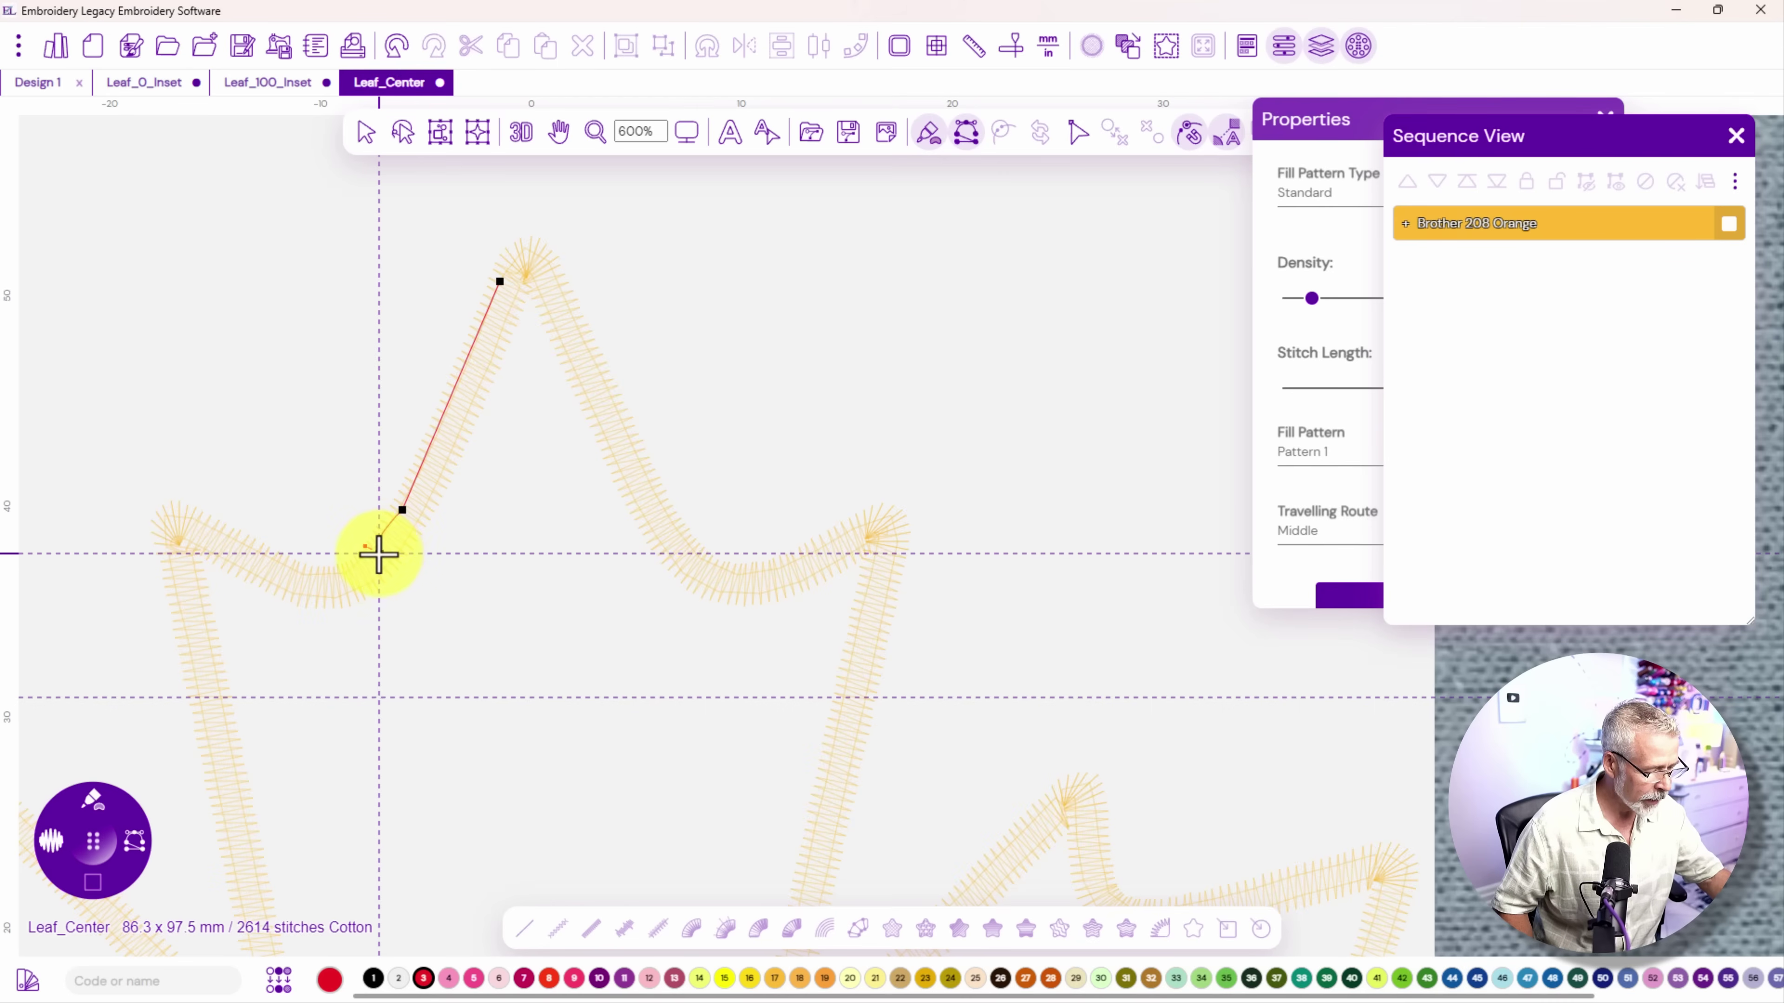
left_click(379, 554)
left_click(343, 592)
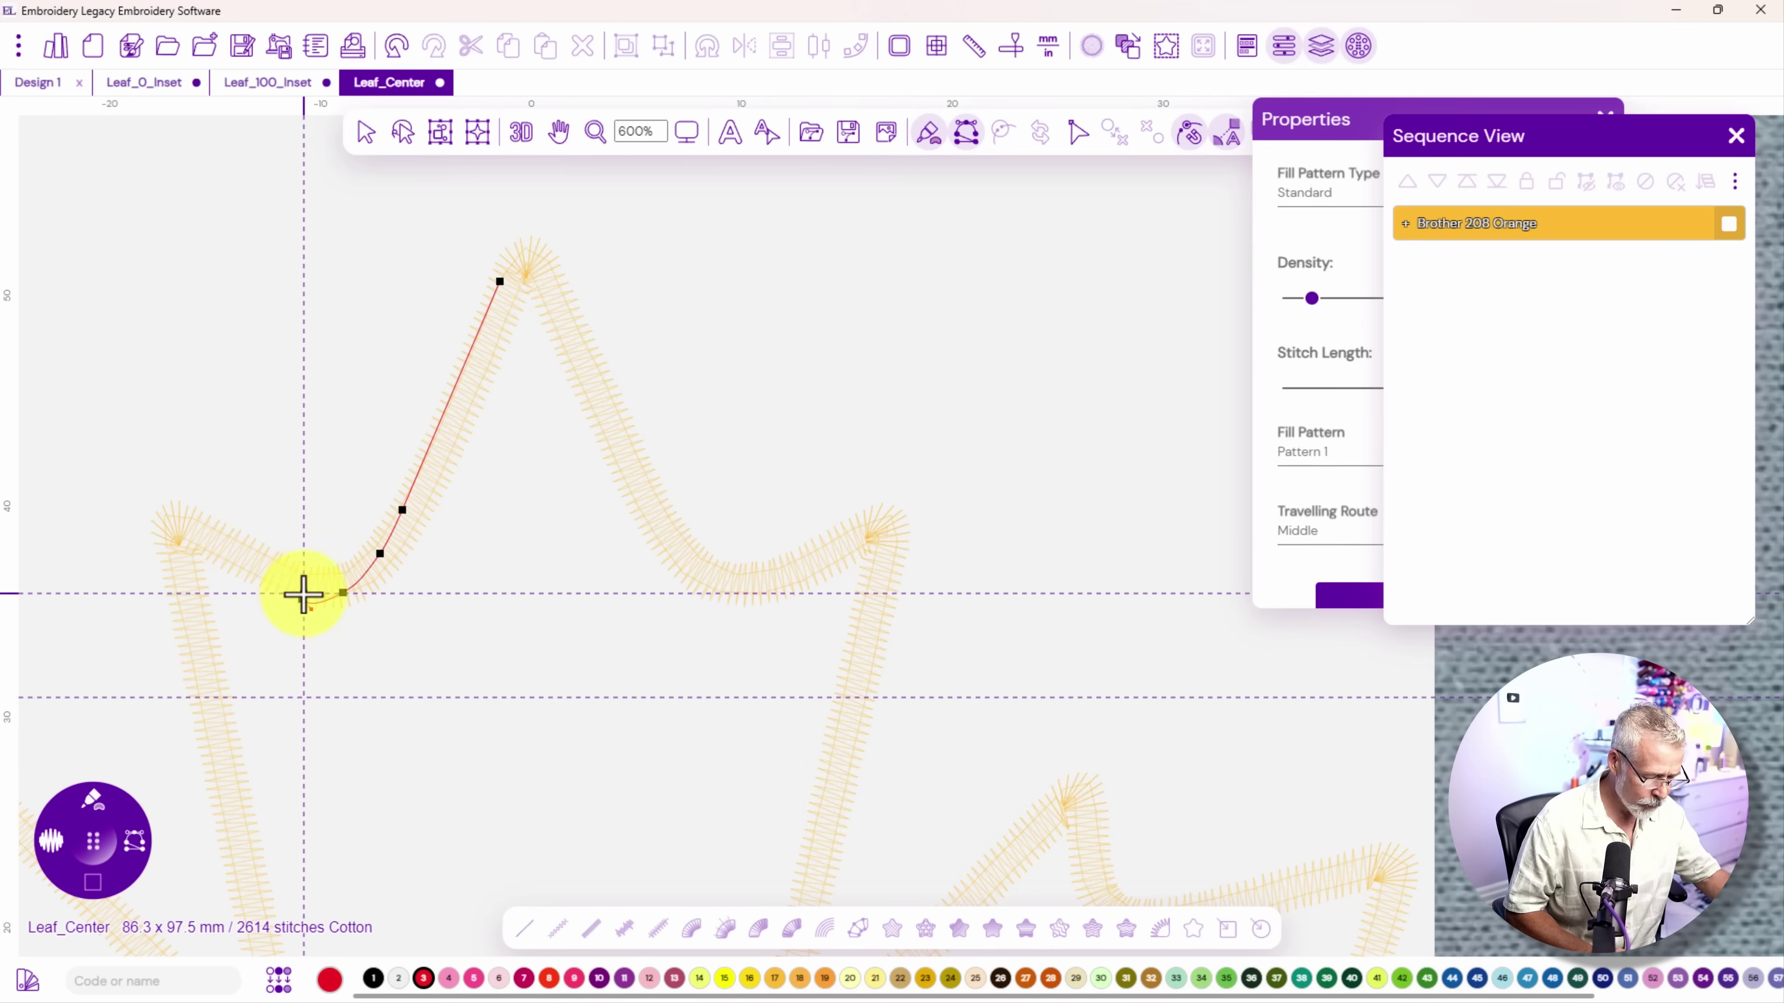
left_click(317, 598)
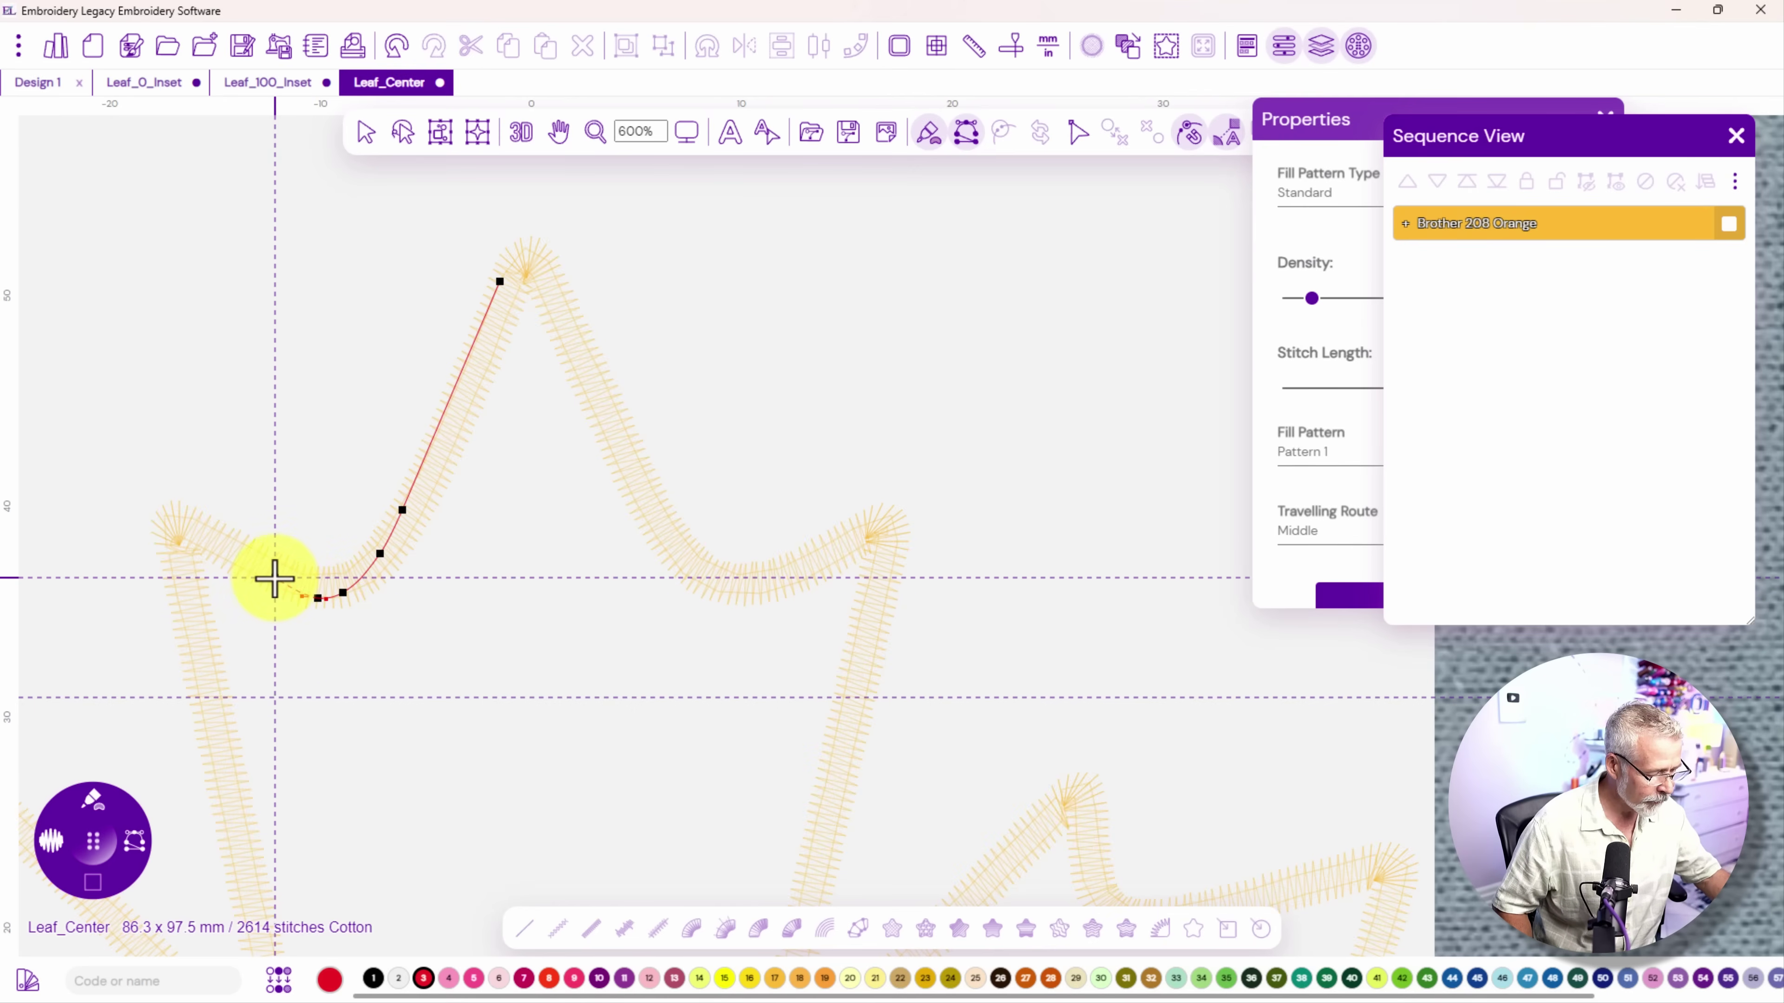
left_click(274, 577)
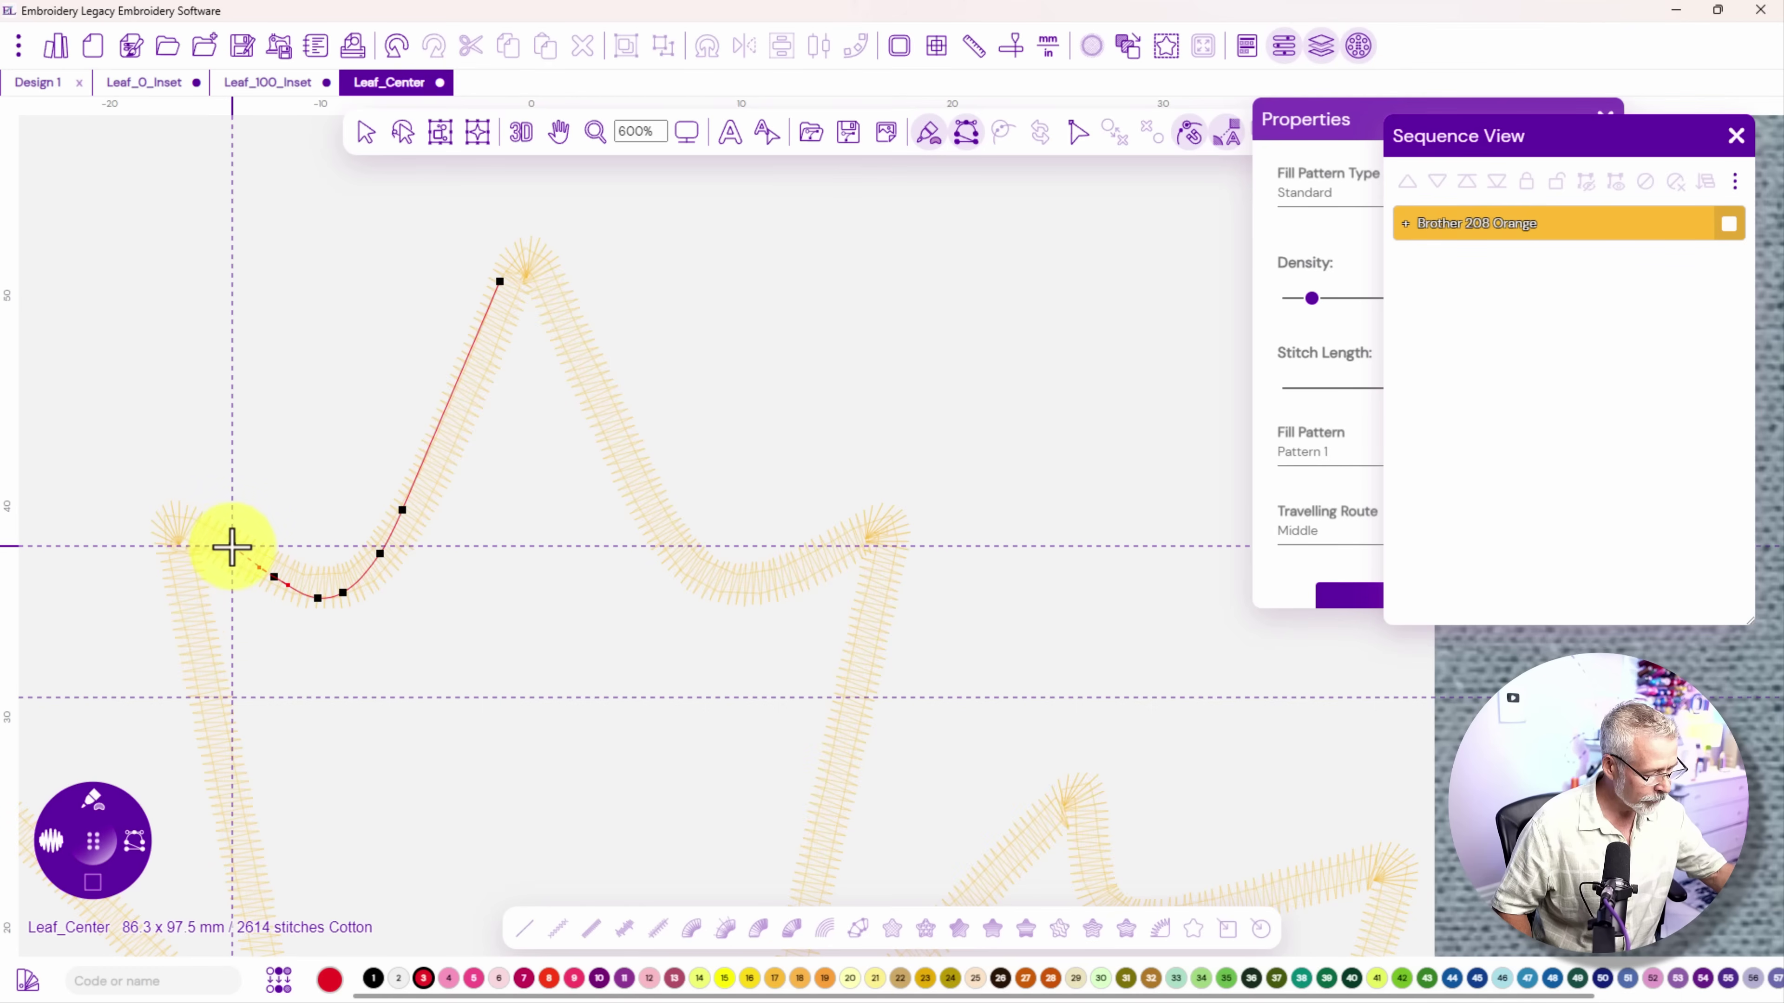
left_click(230, 547)
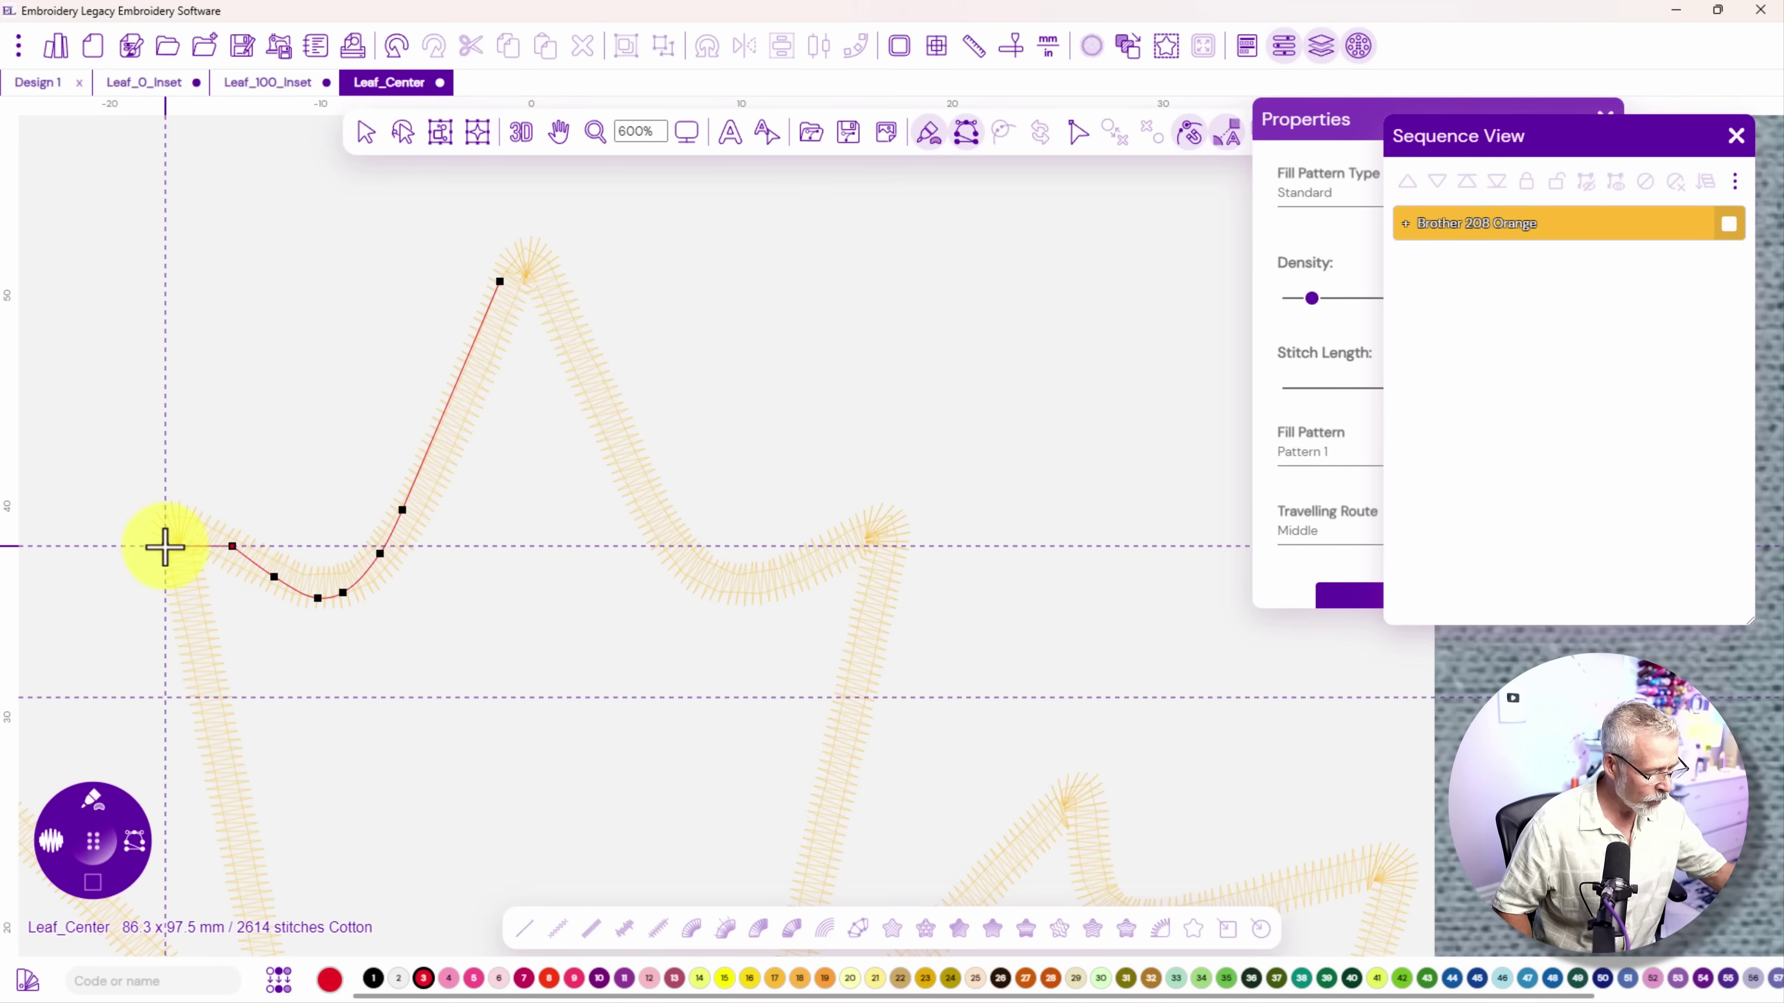
left_click(165, 547)
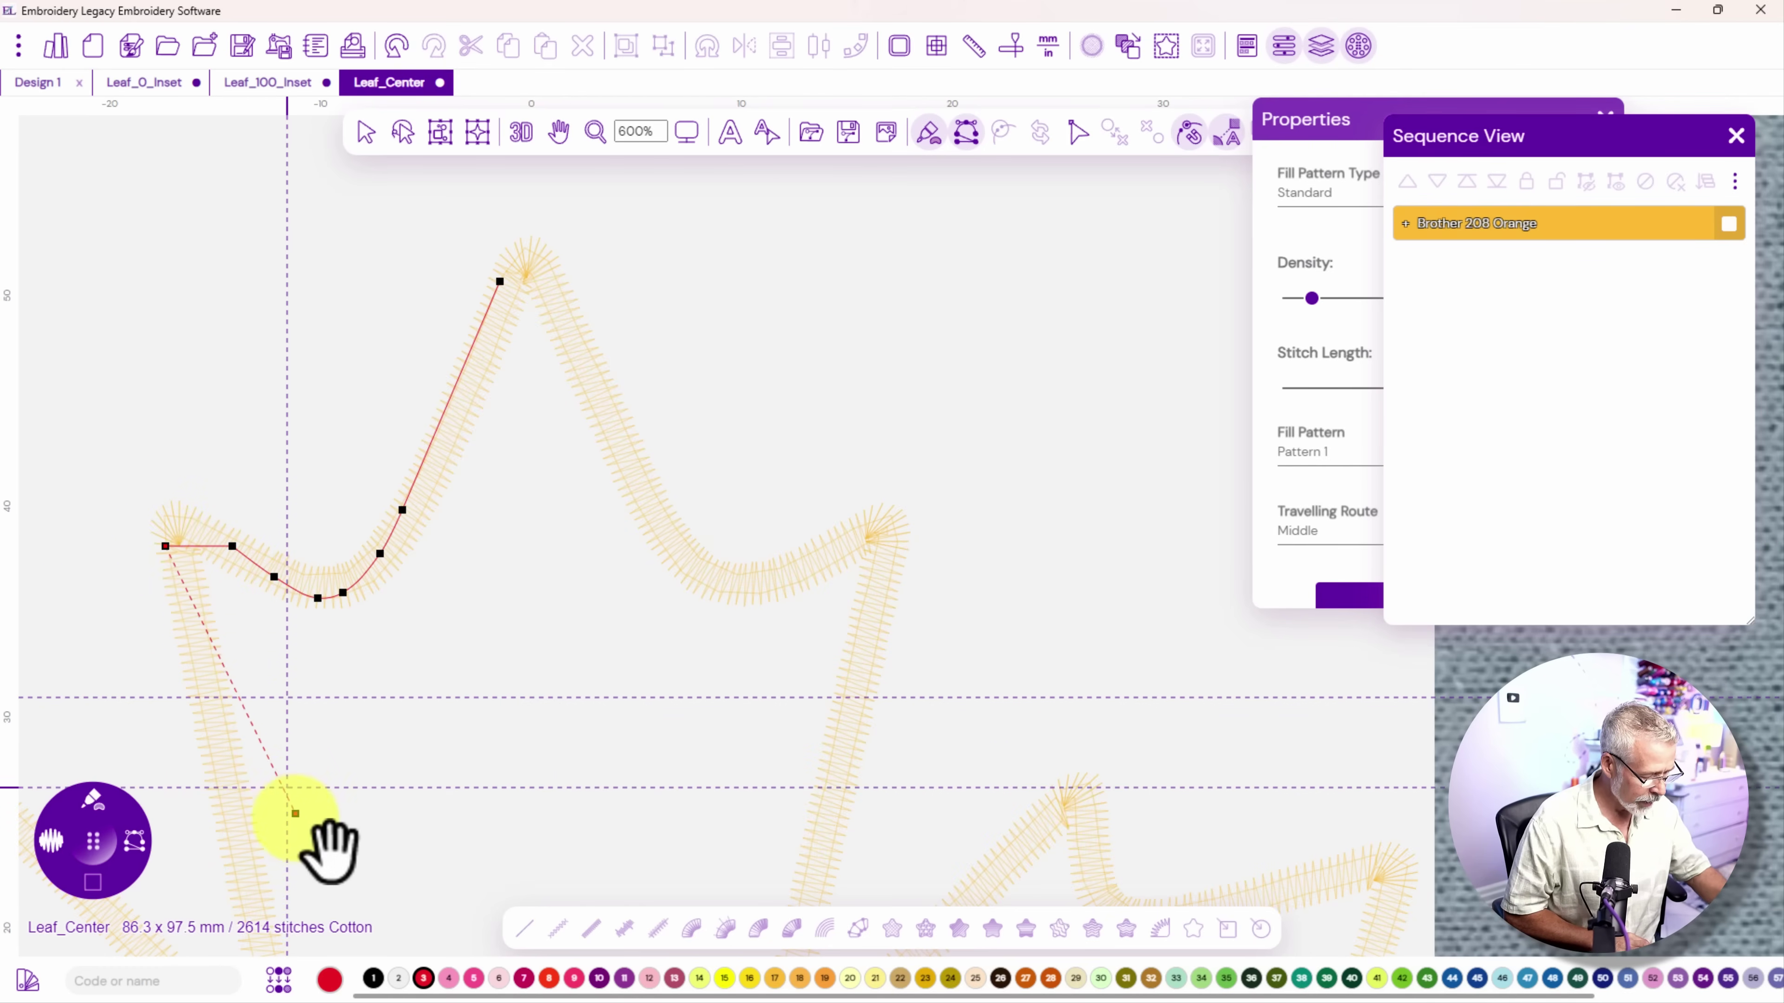
left_click_drag(295, 813, 478, 447)
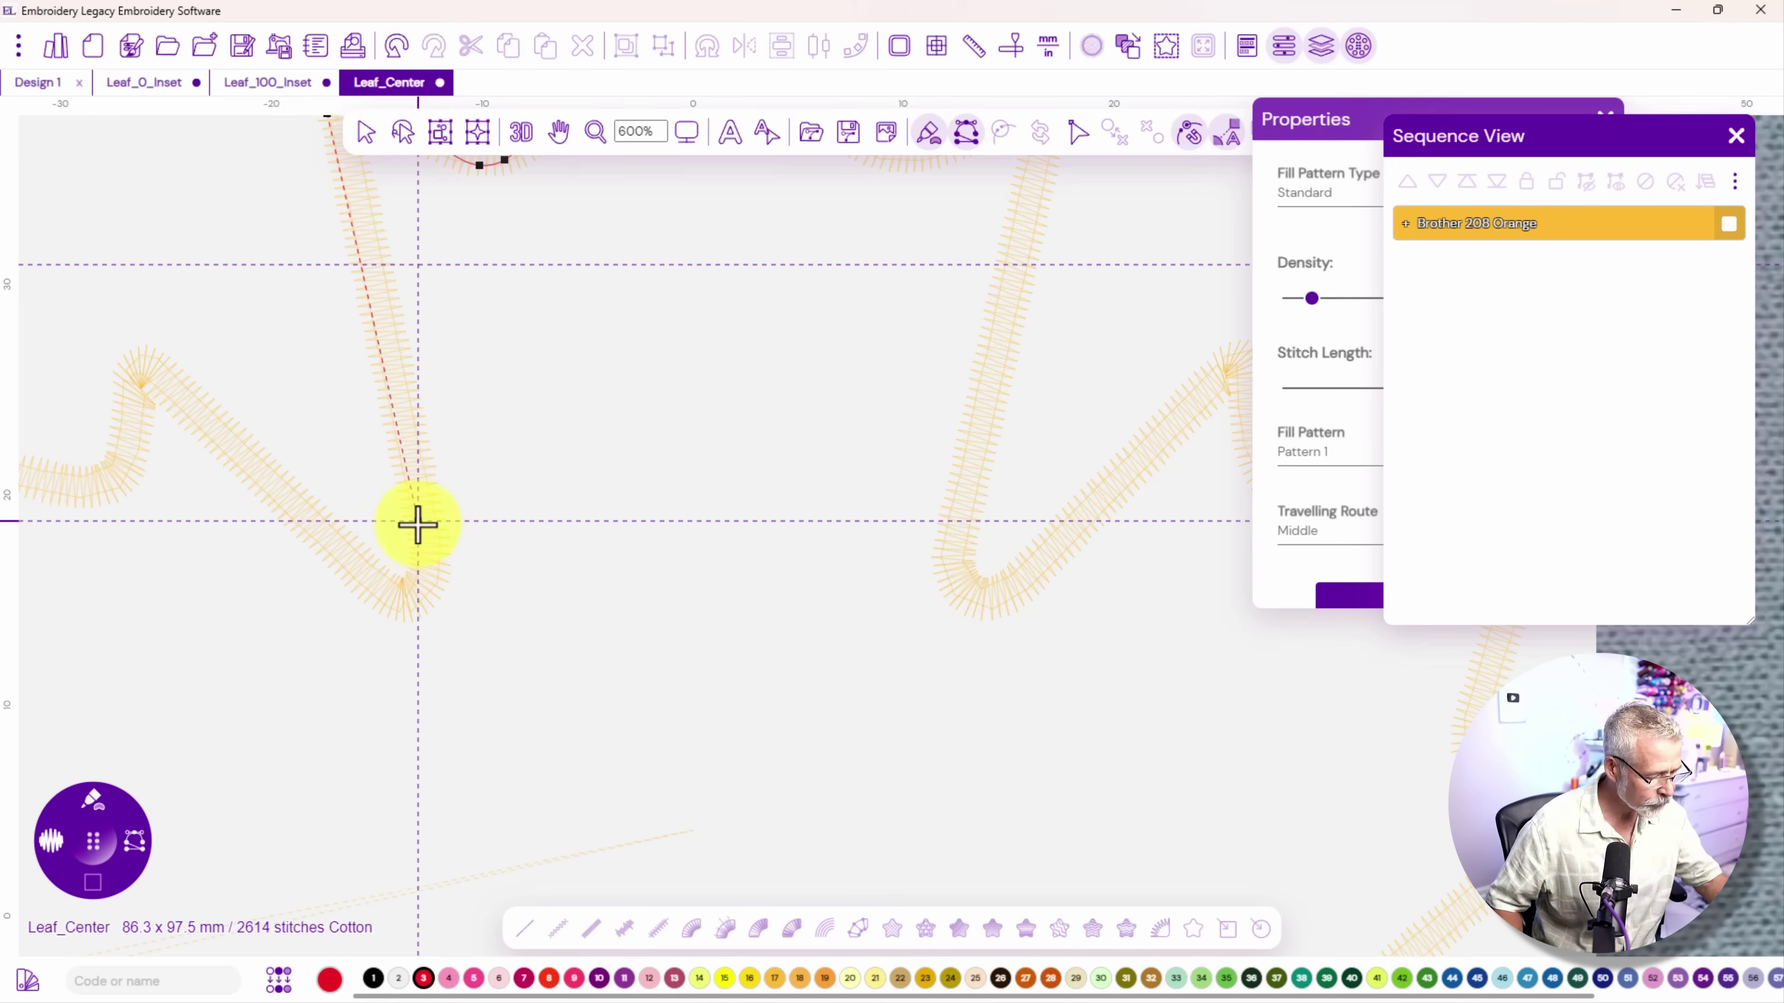
Continue the outline around the notch, up to the next lobe tip and down its side
left_click(420, 573)
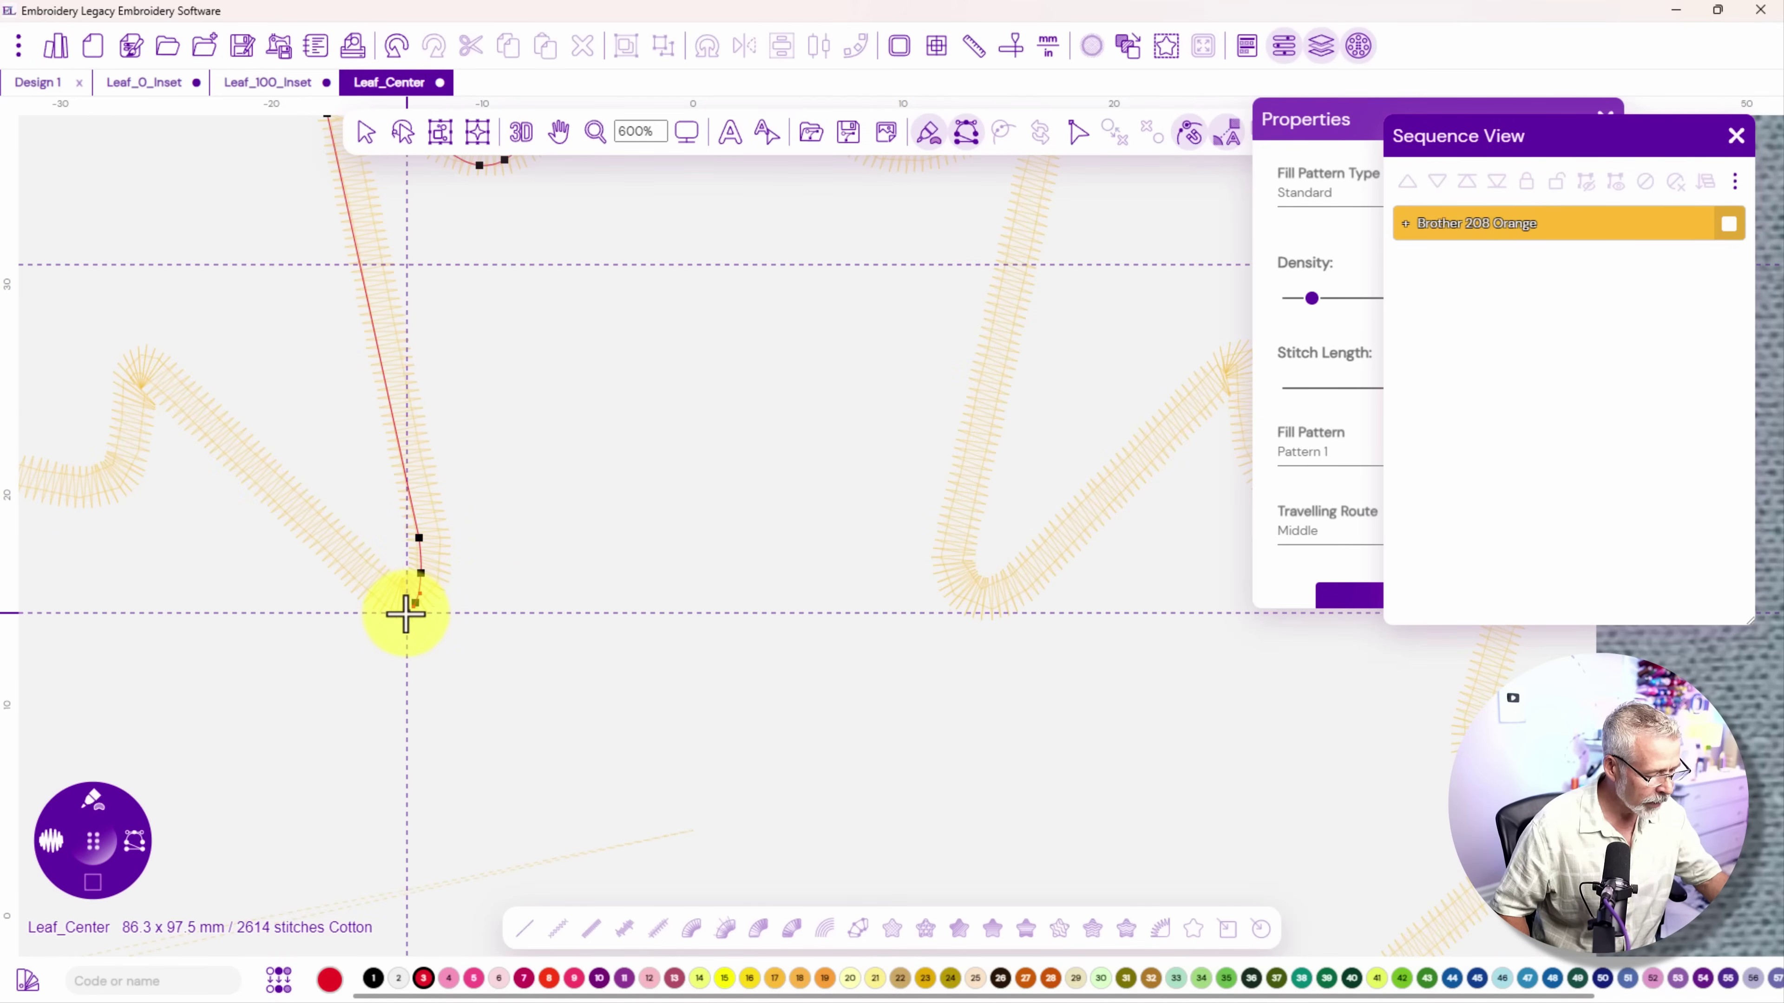
left_click(384, 596)
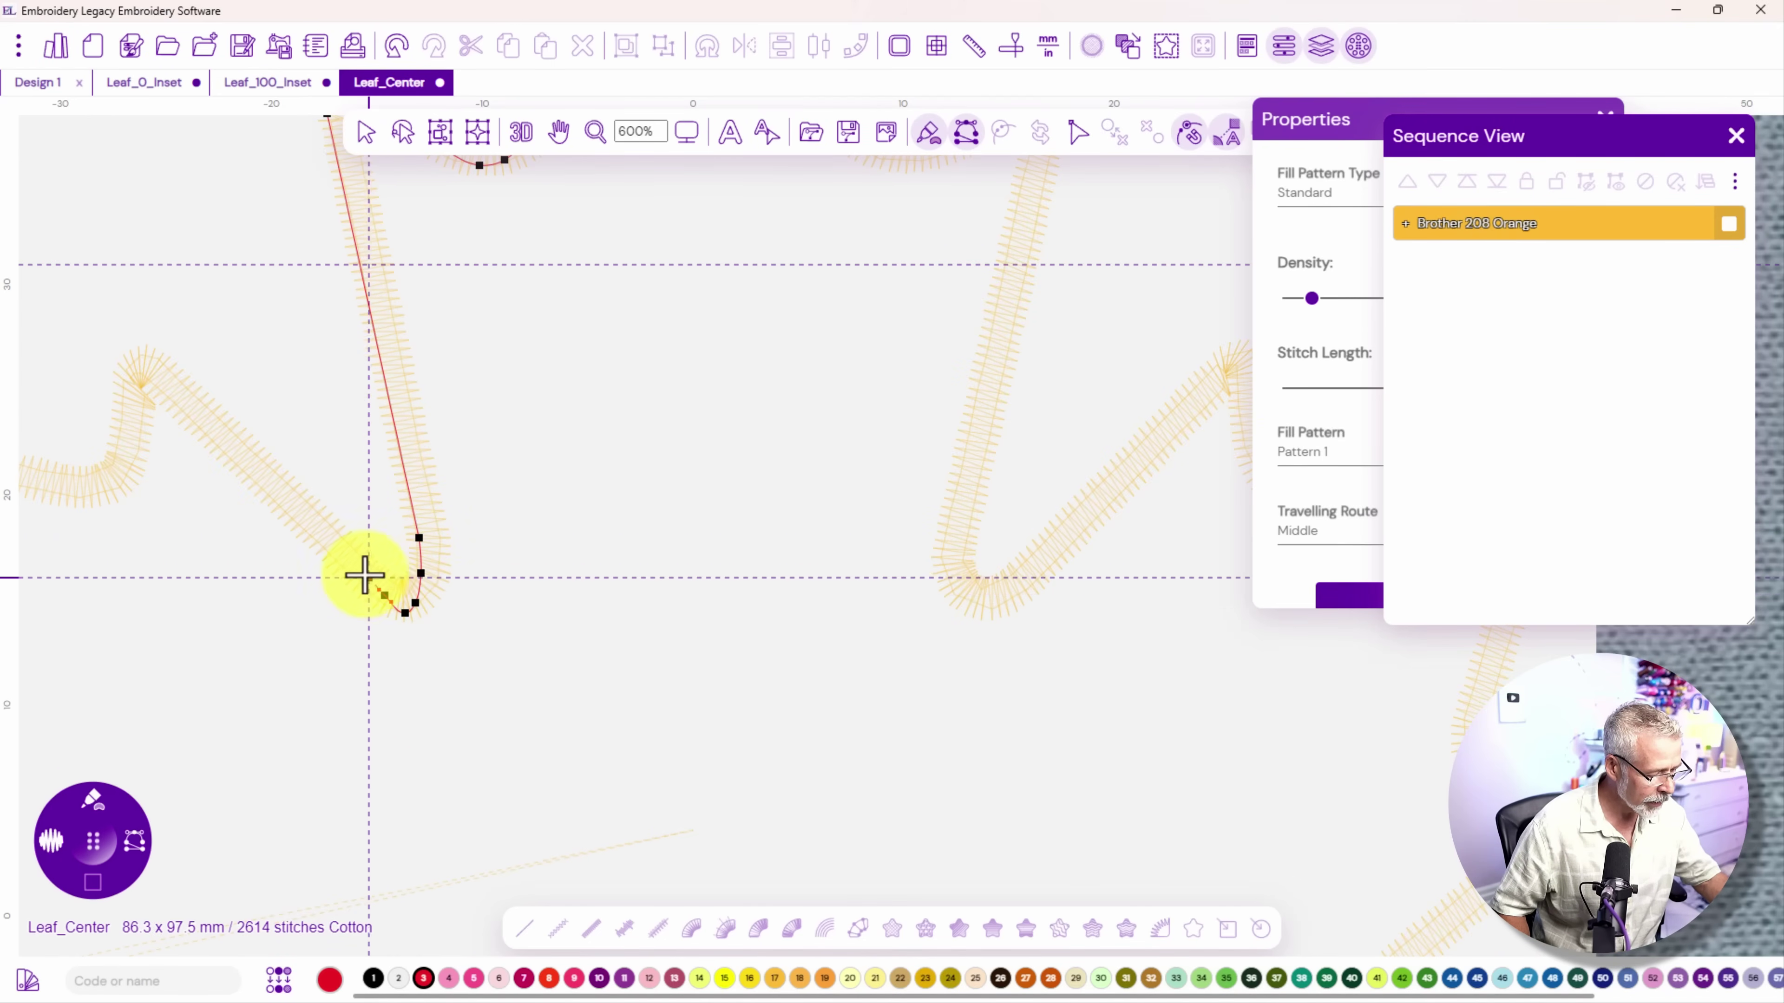
left_click(352, 560)
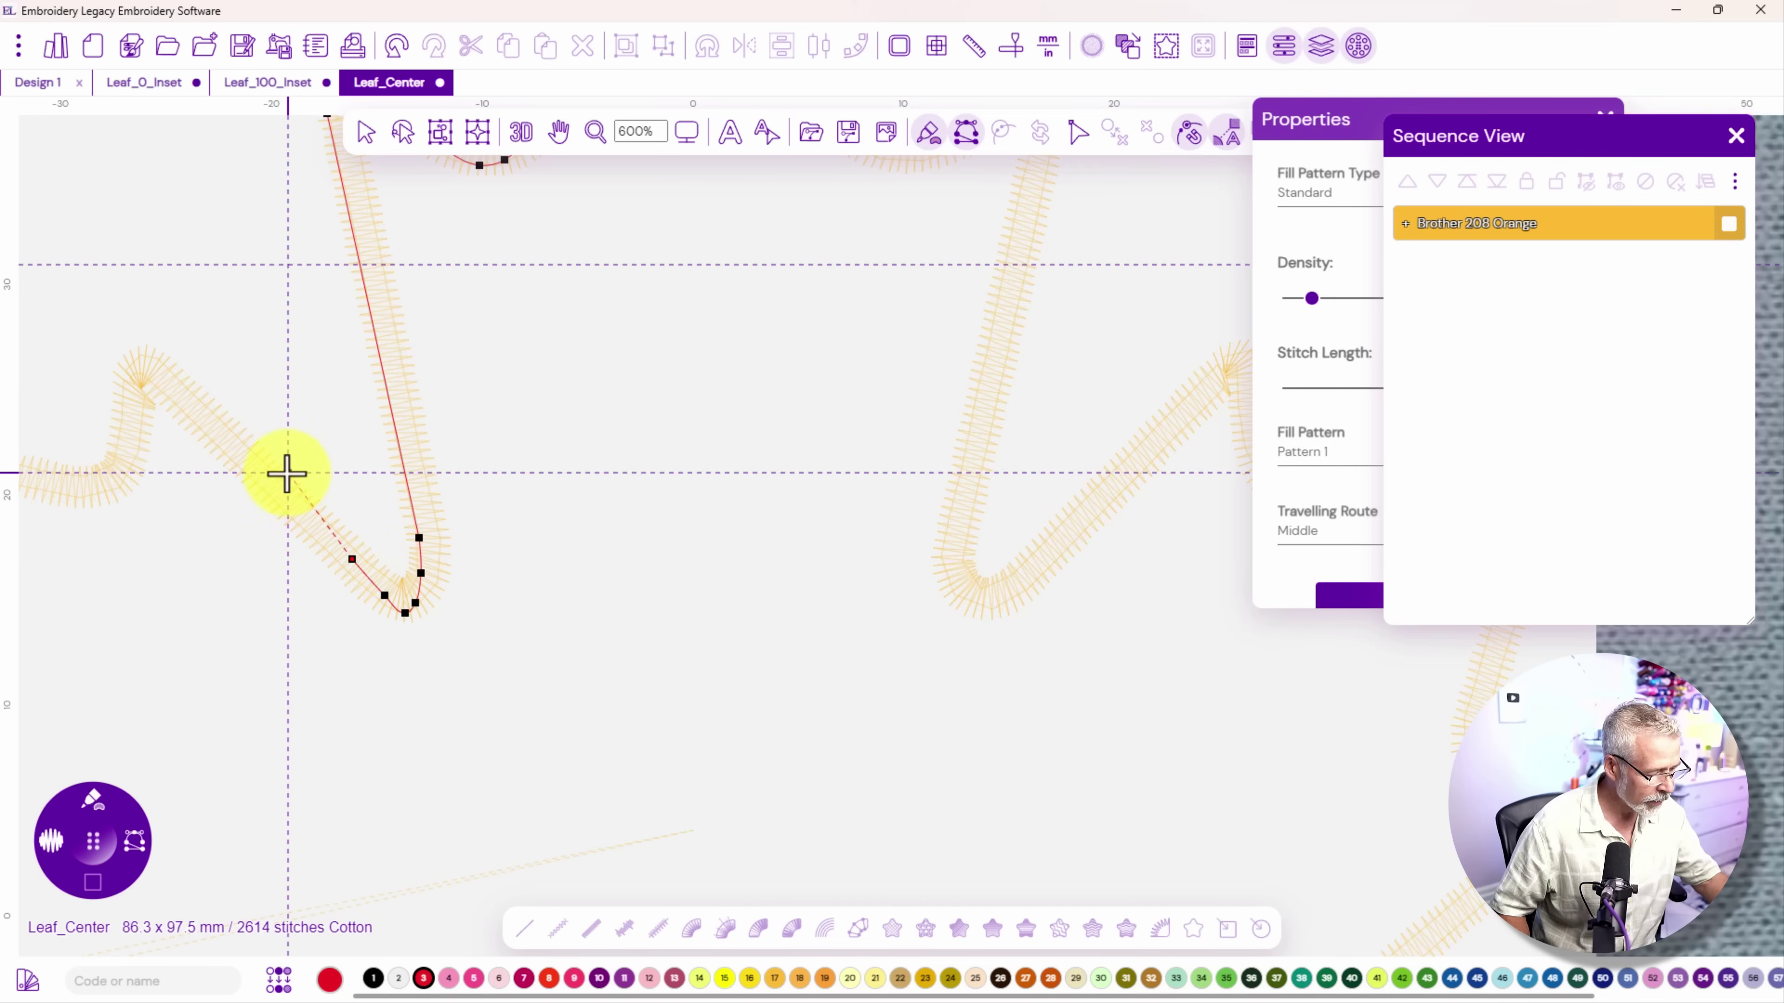
left_click(186, 393)
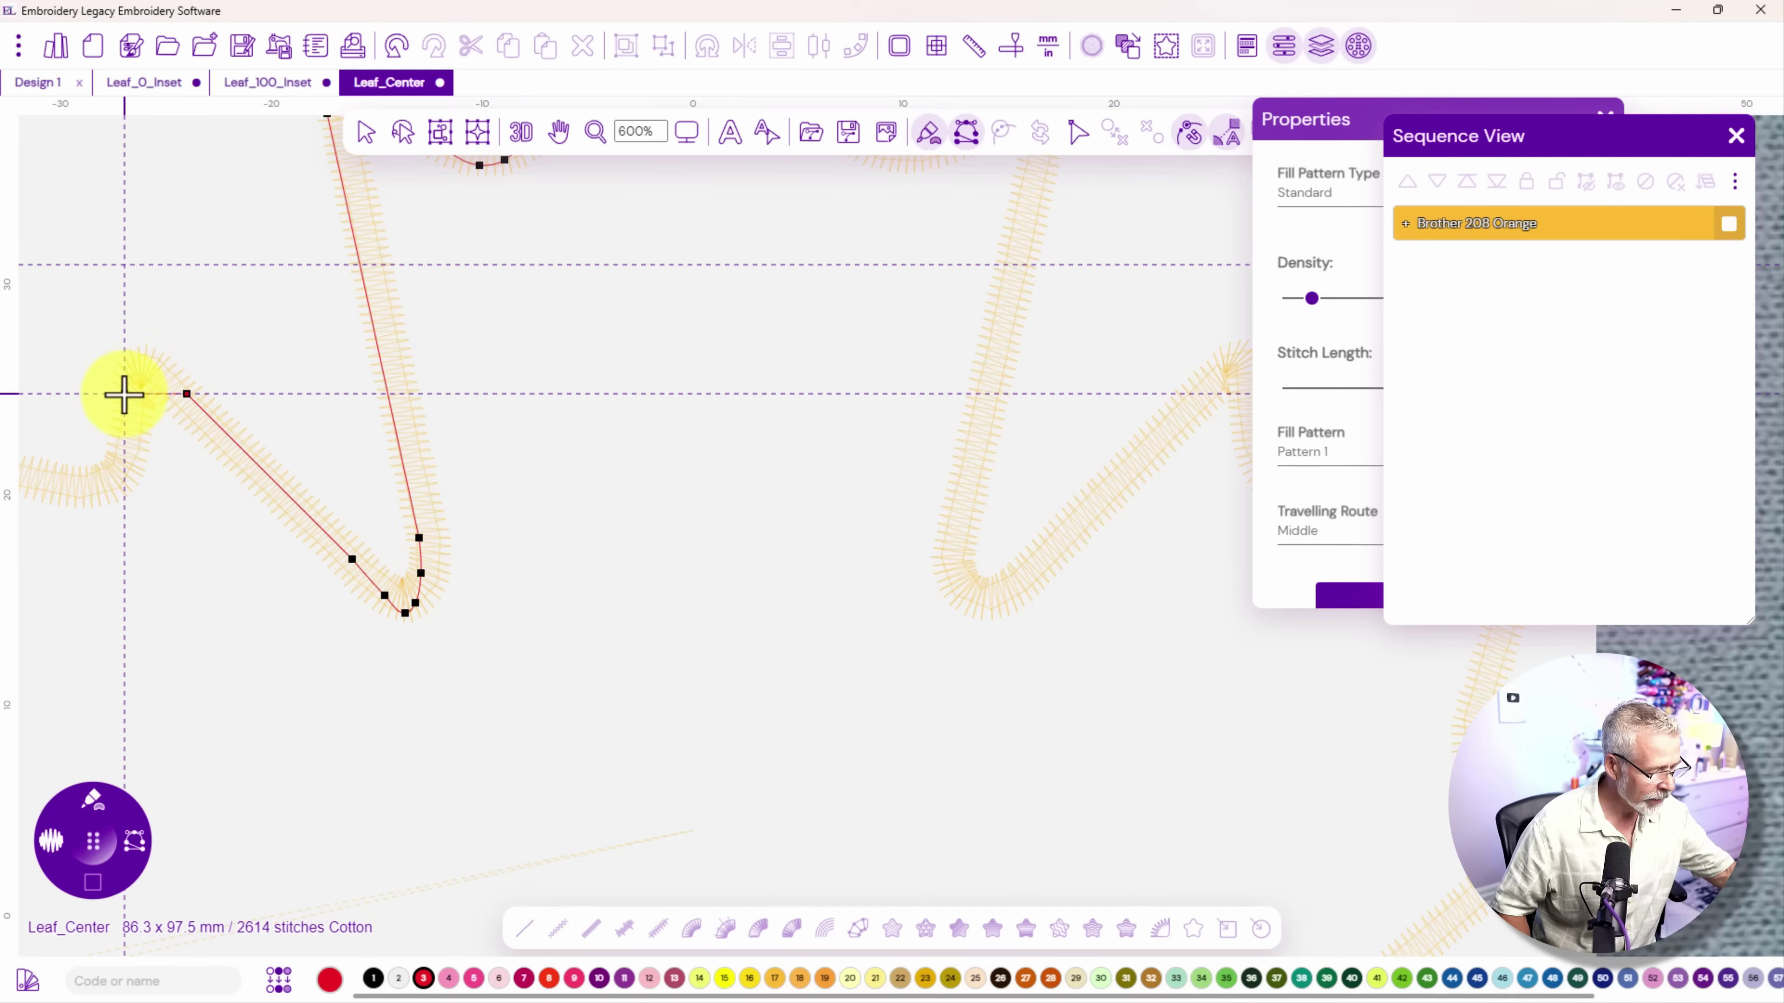
left_click(126, 394)
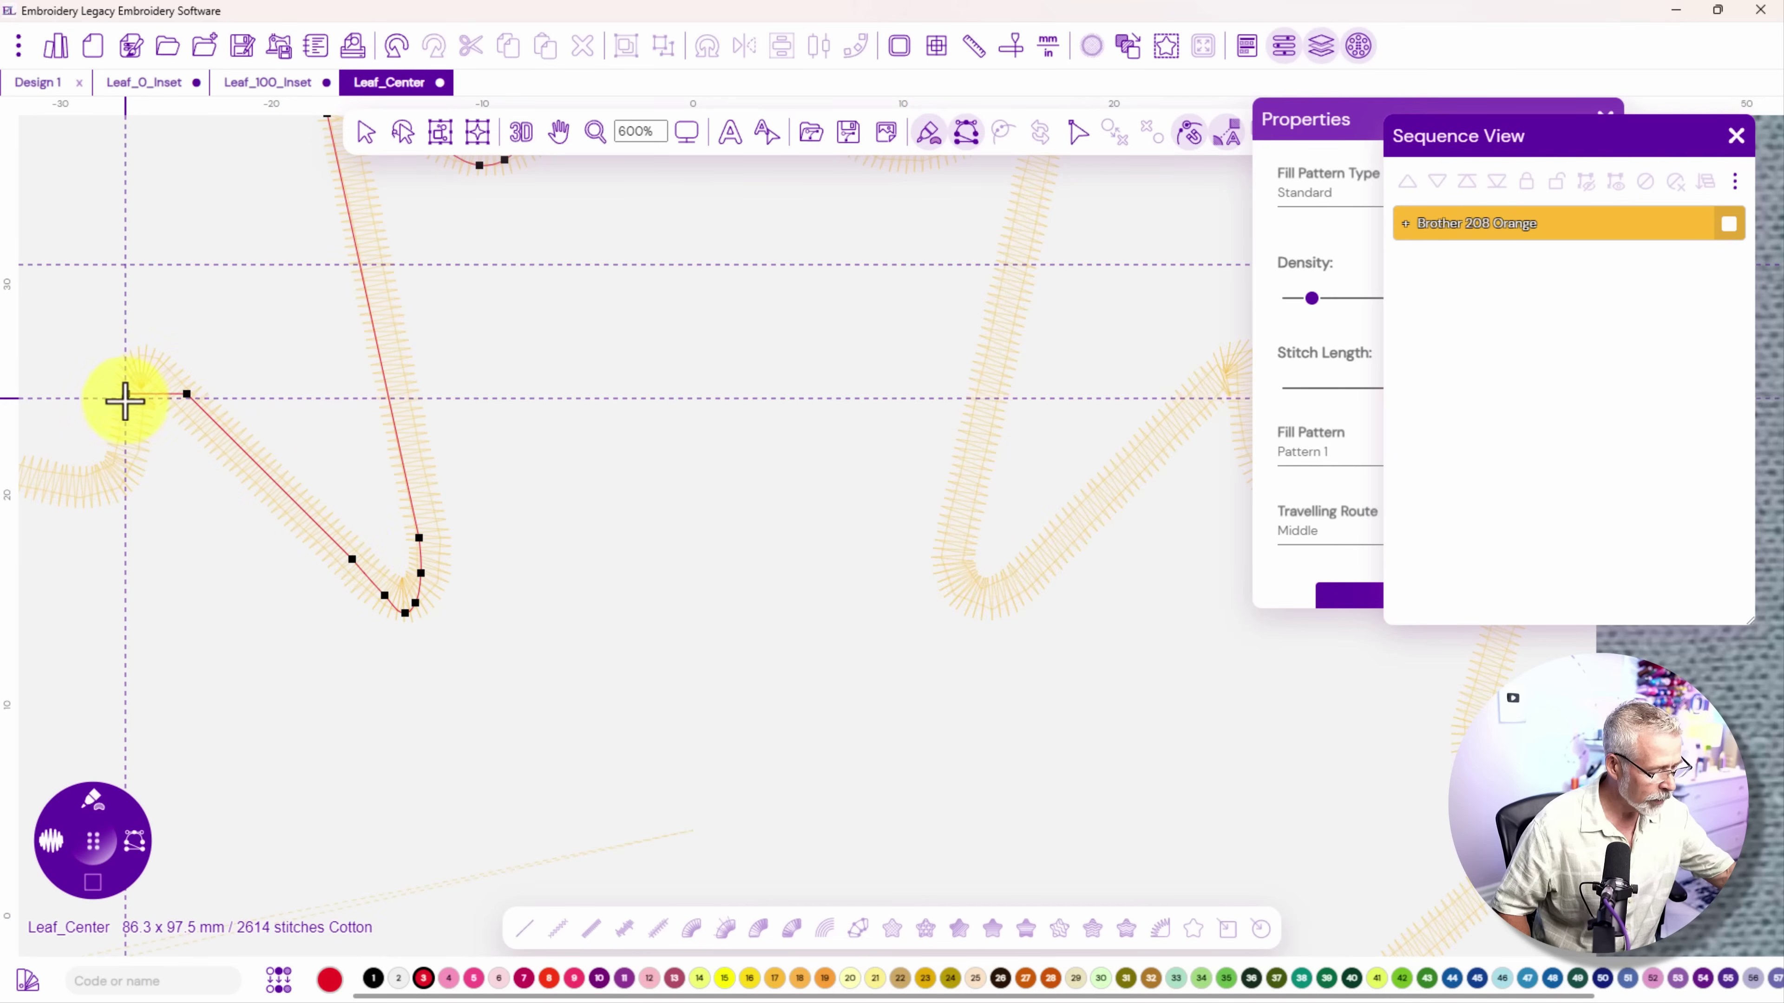
left_click(123, 433)
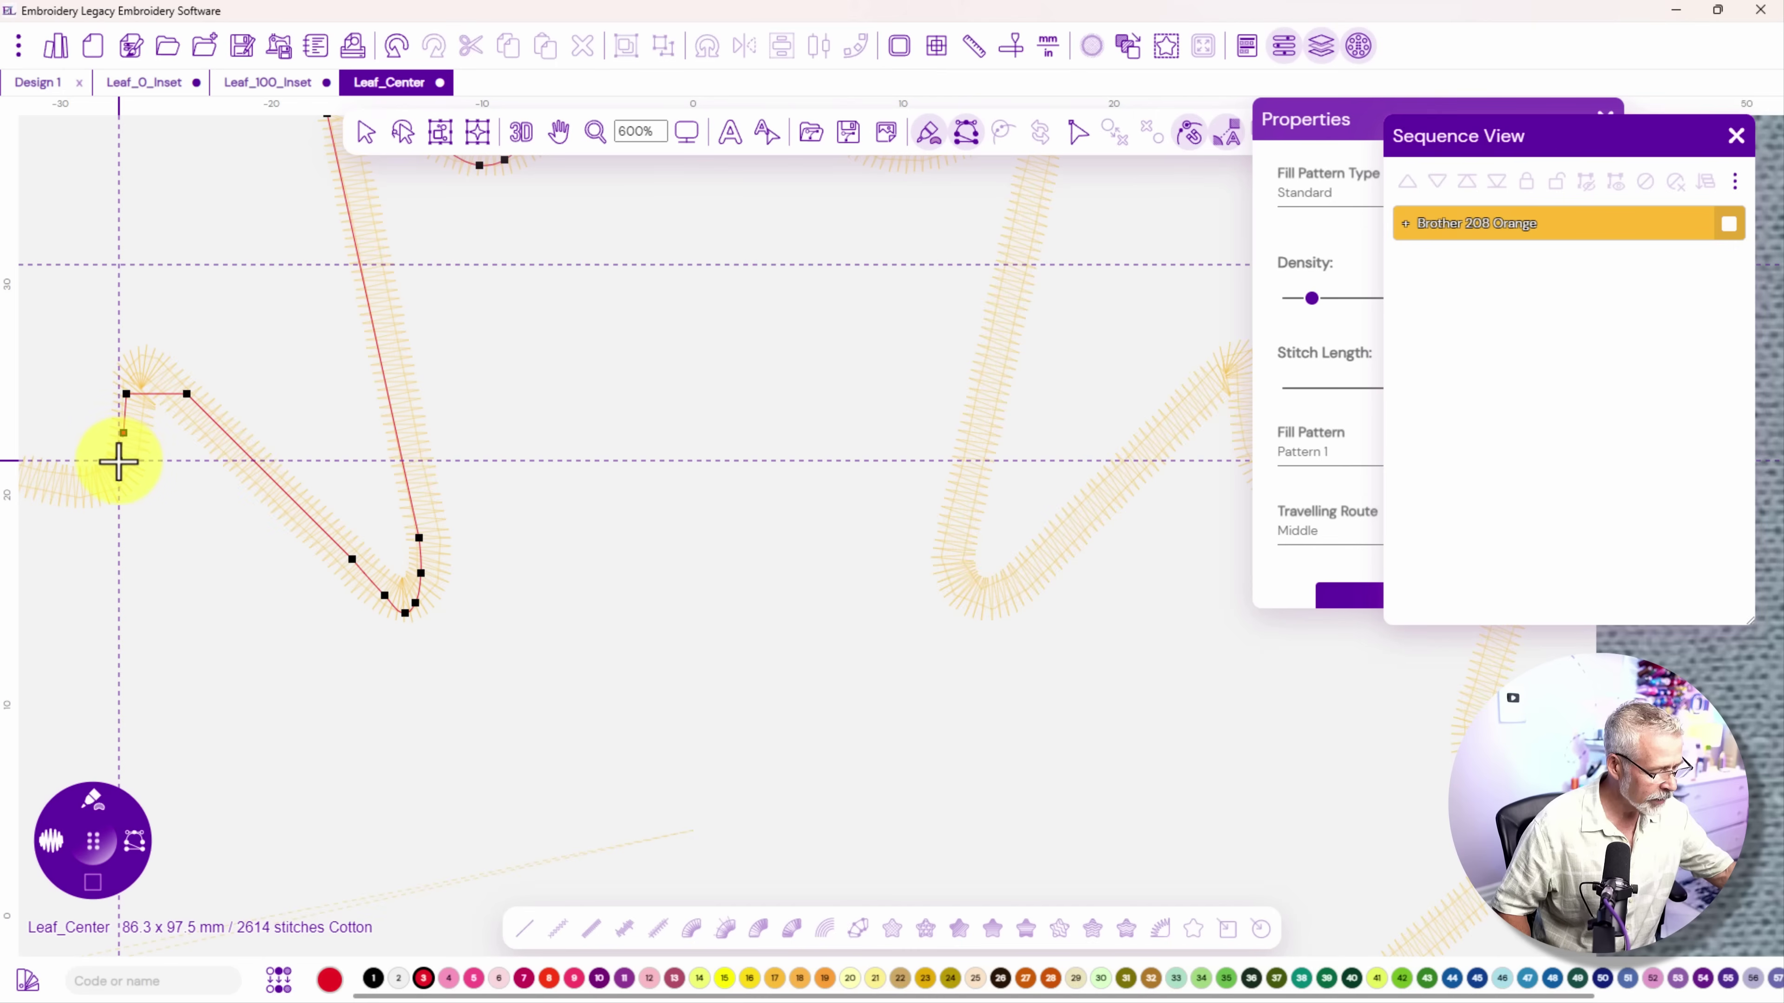
left_click(118, 461)
left_click(110, 487)
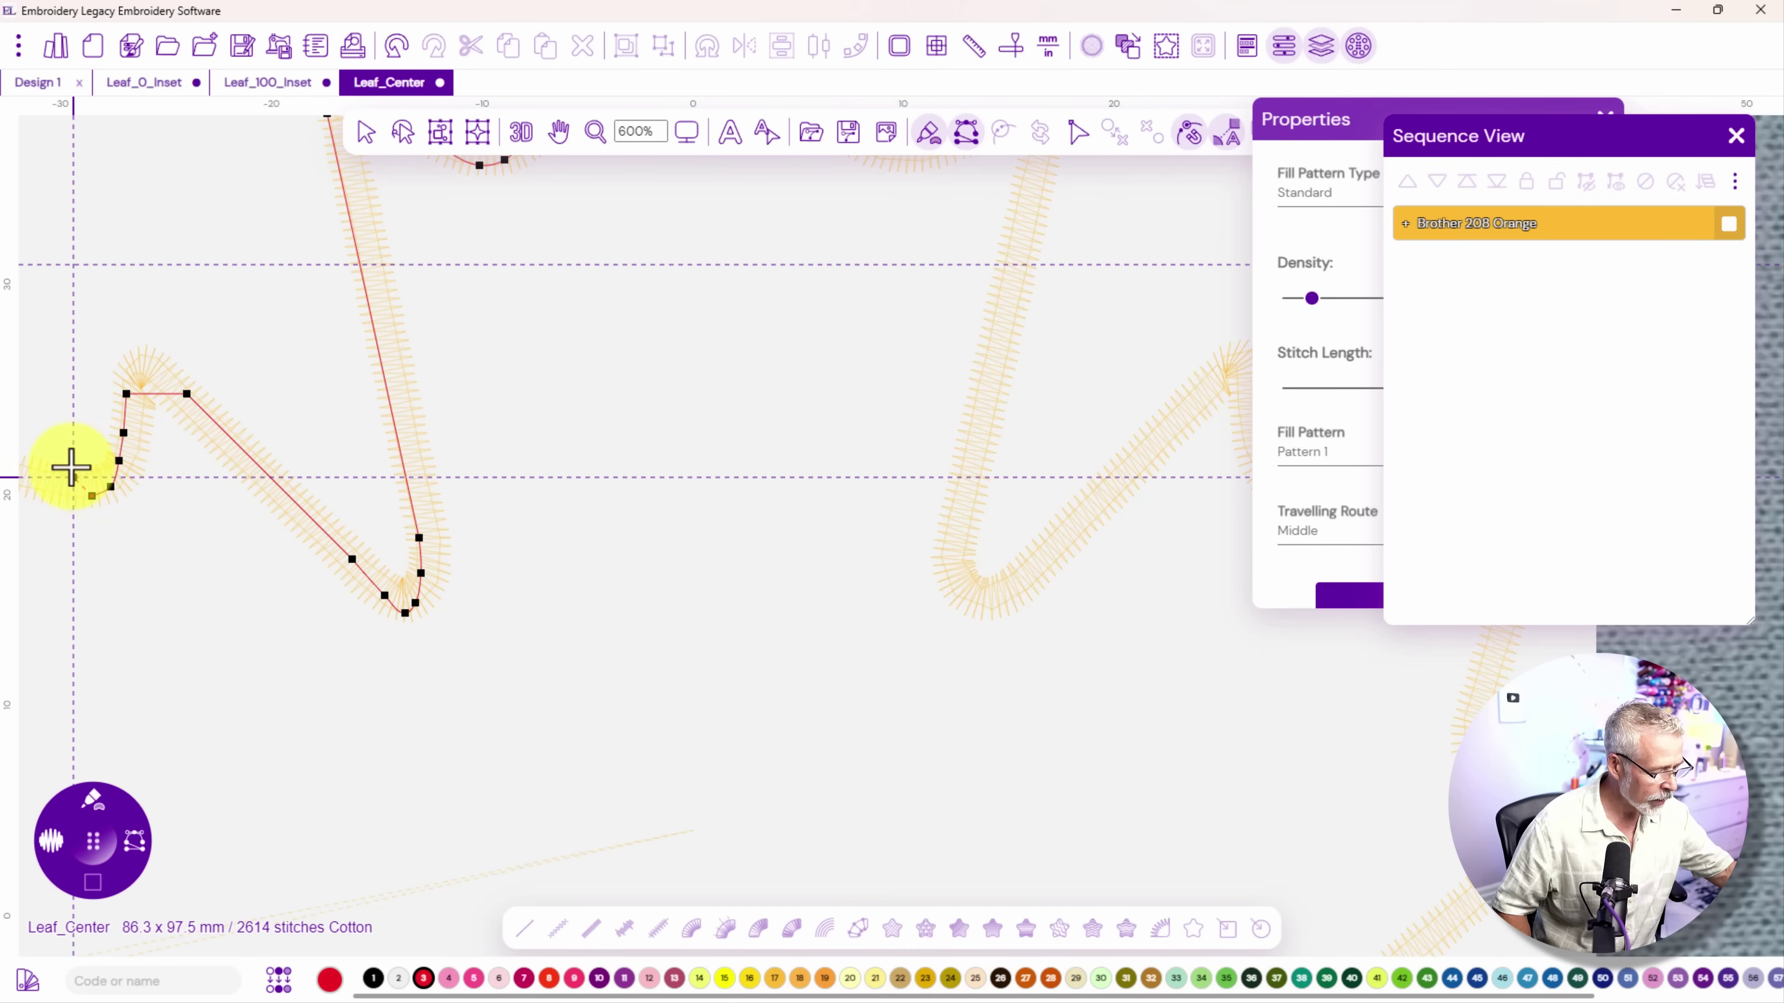
left_click_drag(72, 486, 552, 604)
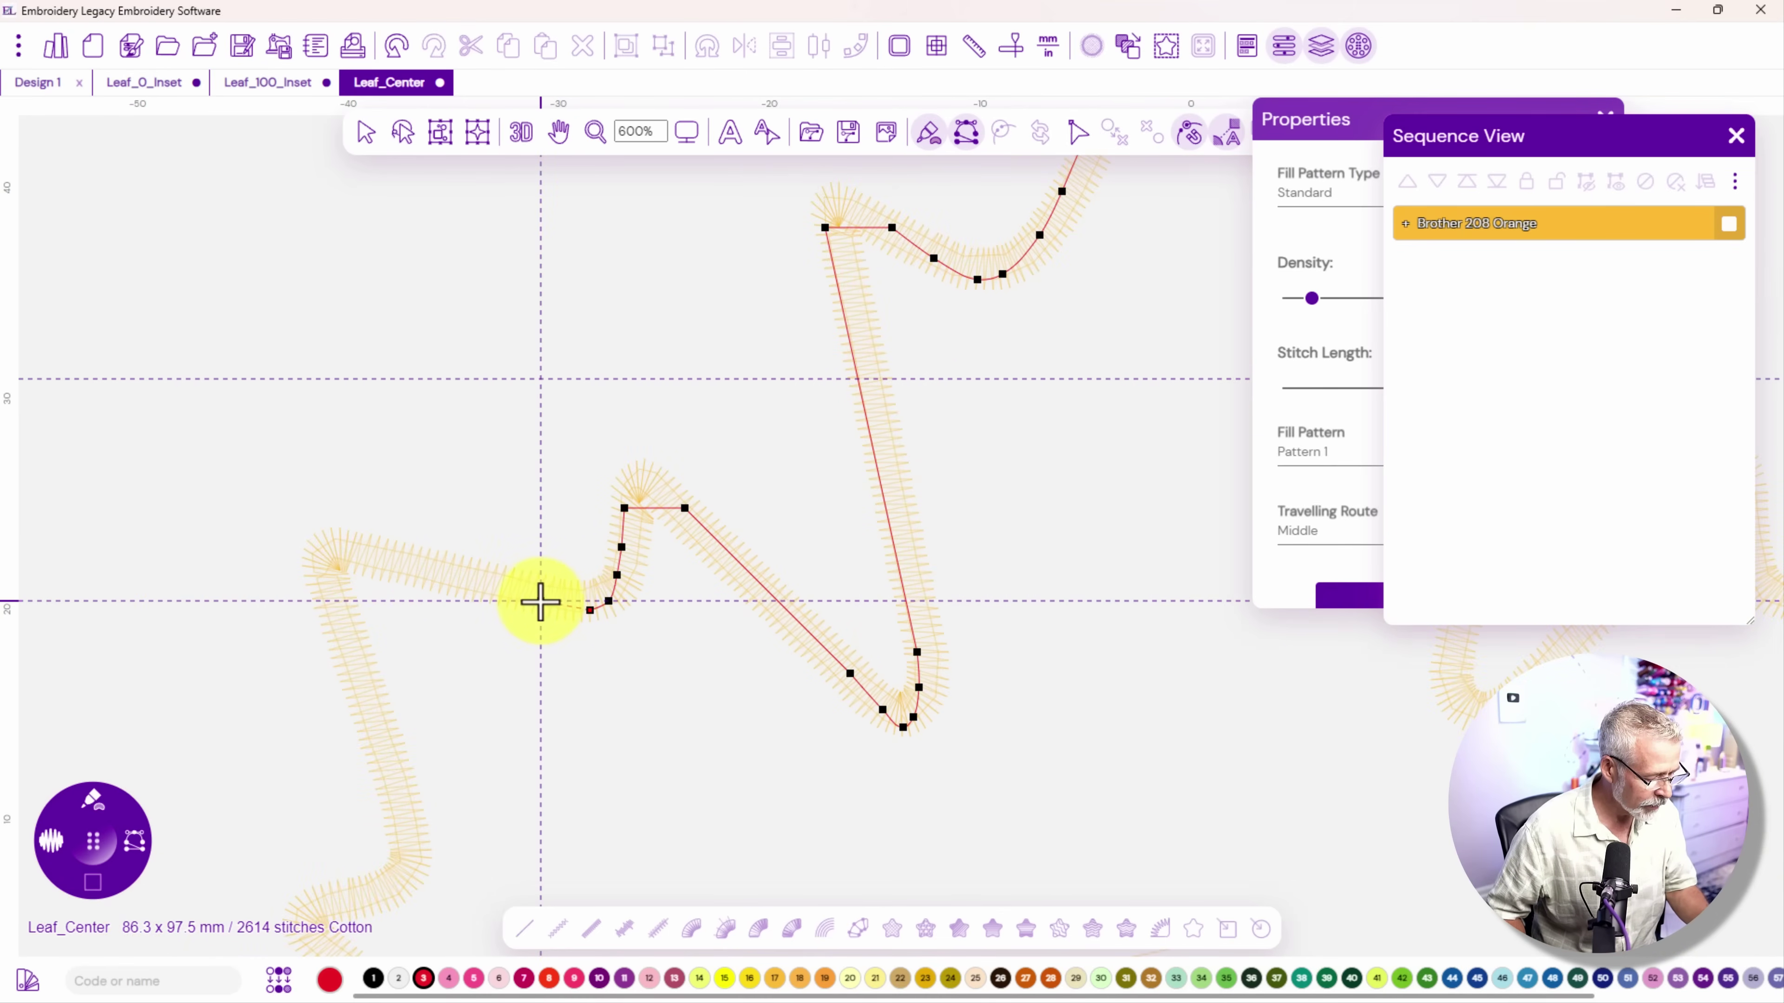
Trace outline points along the border's inner edge to the leftmost point and around the lower-left corner
left_click(540, 602)
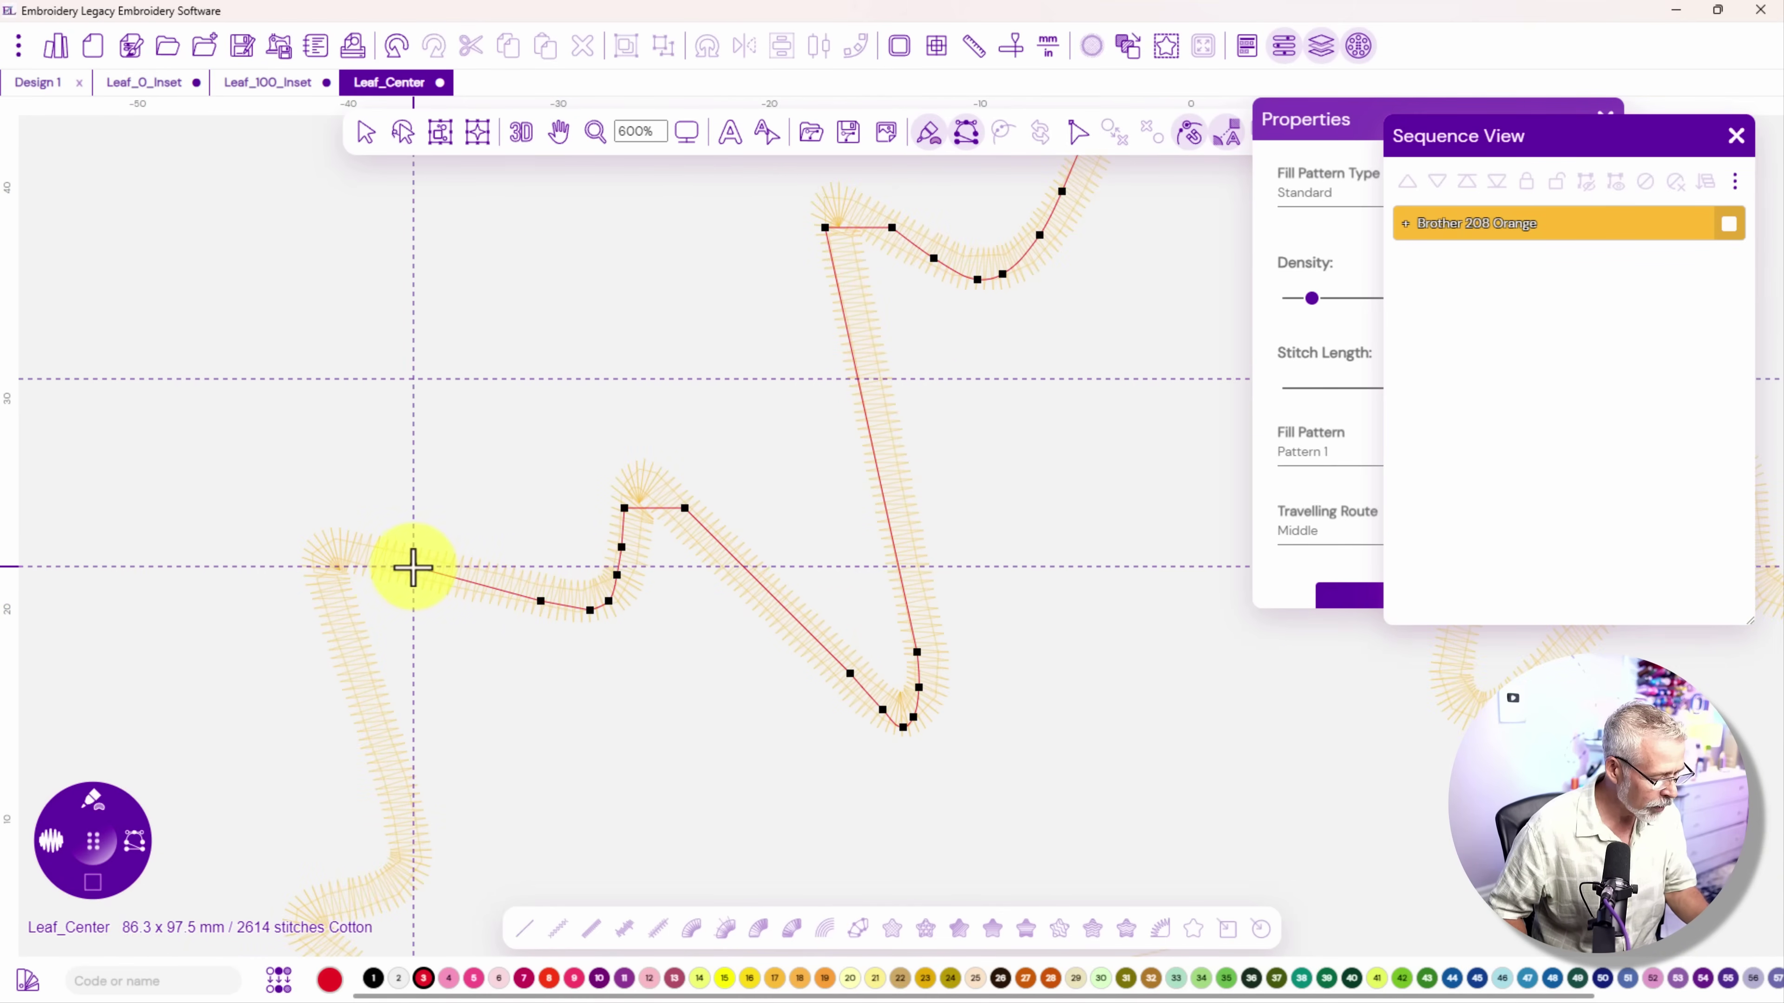
left_click(413, 567)
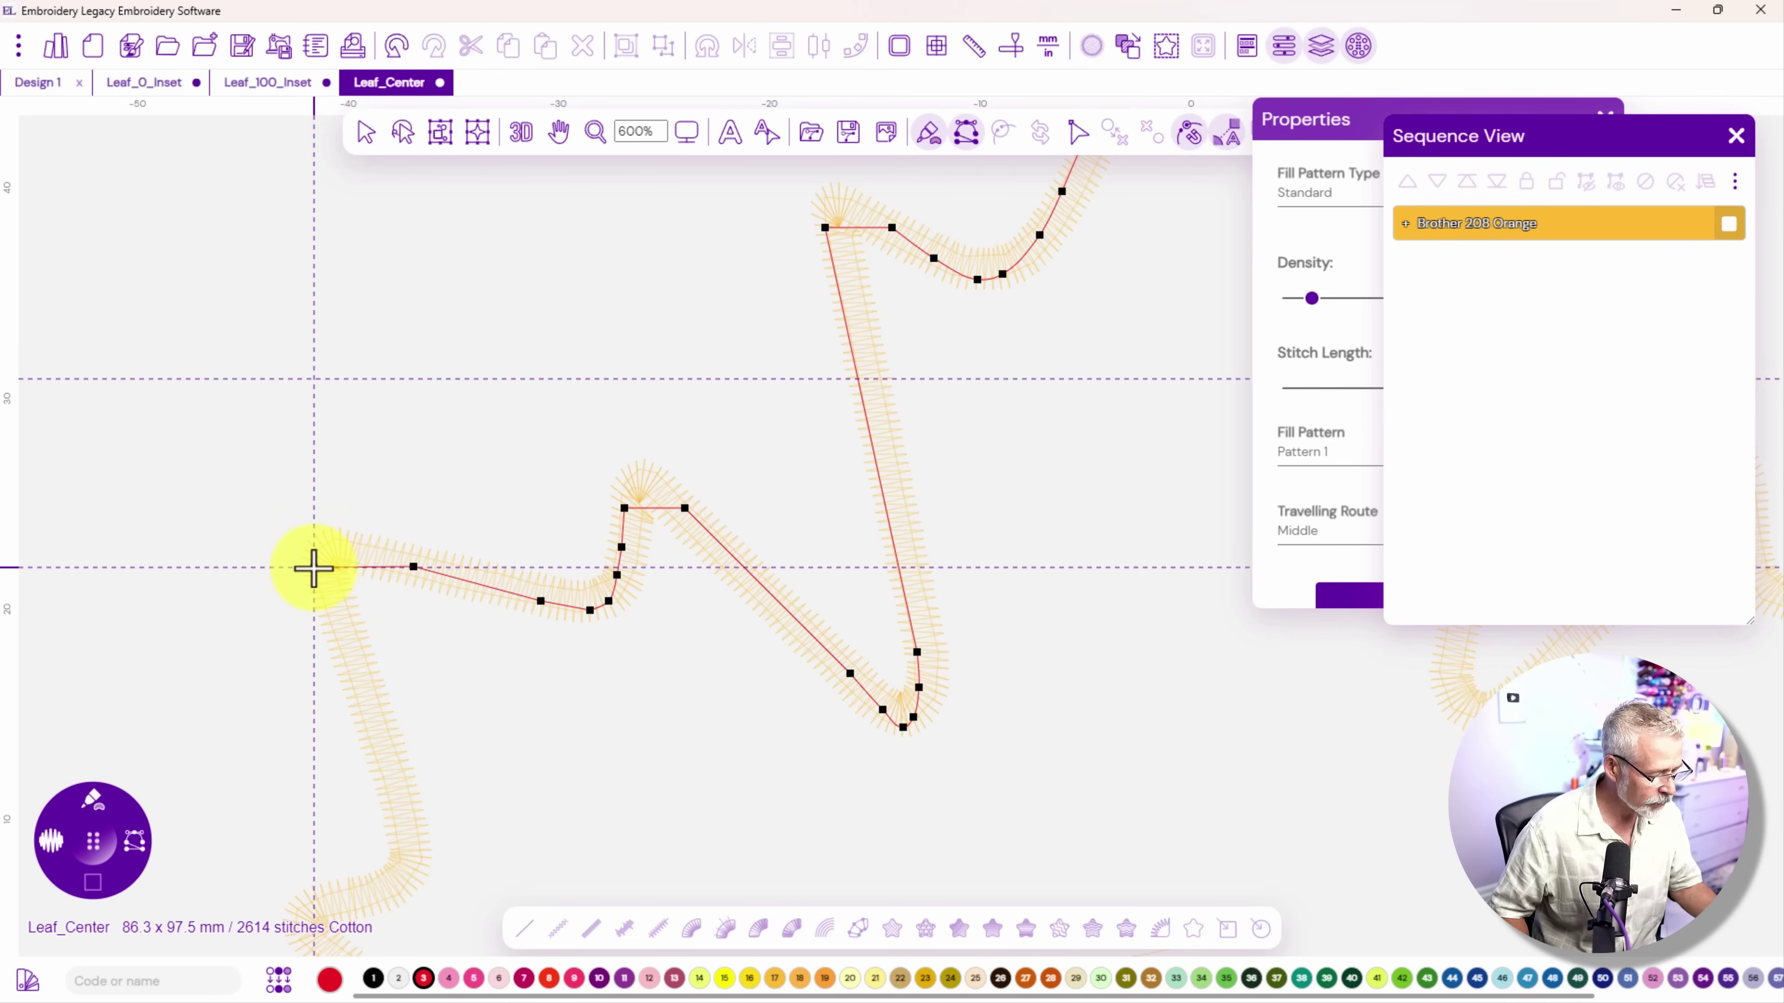
left_click(314, 567)
left_click(323, 602)
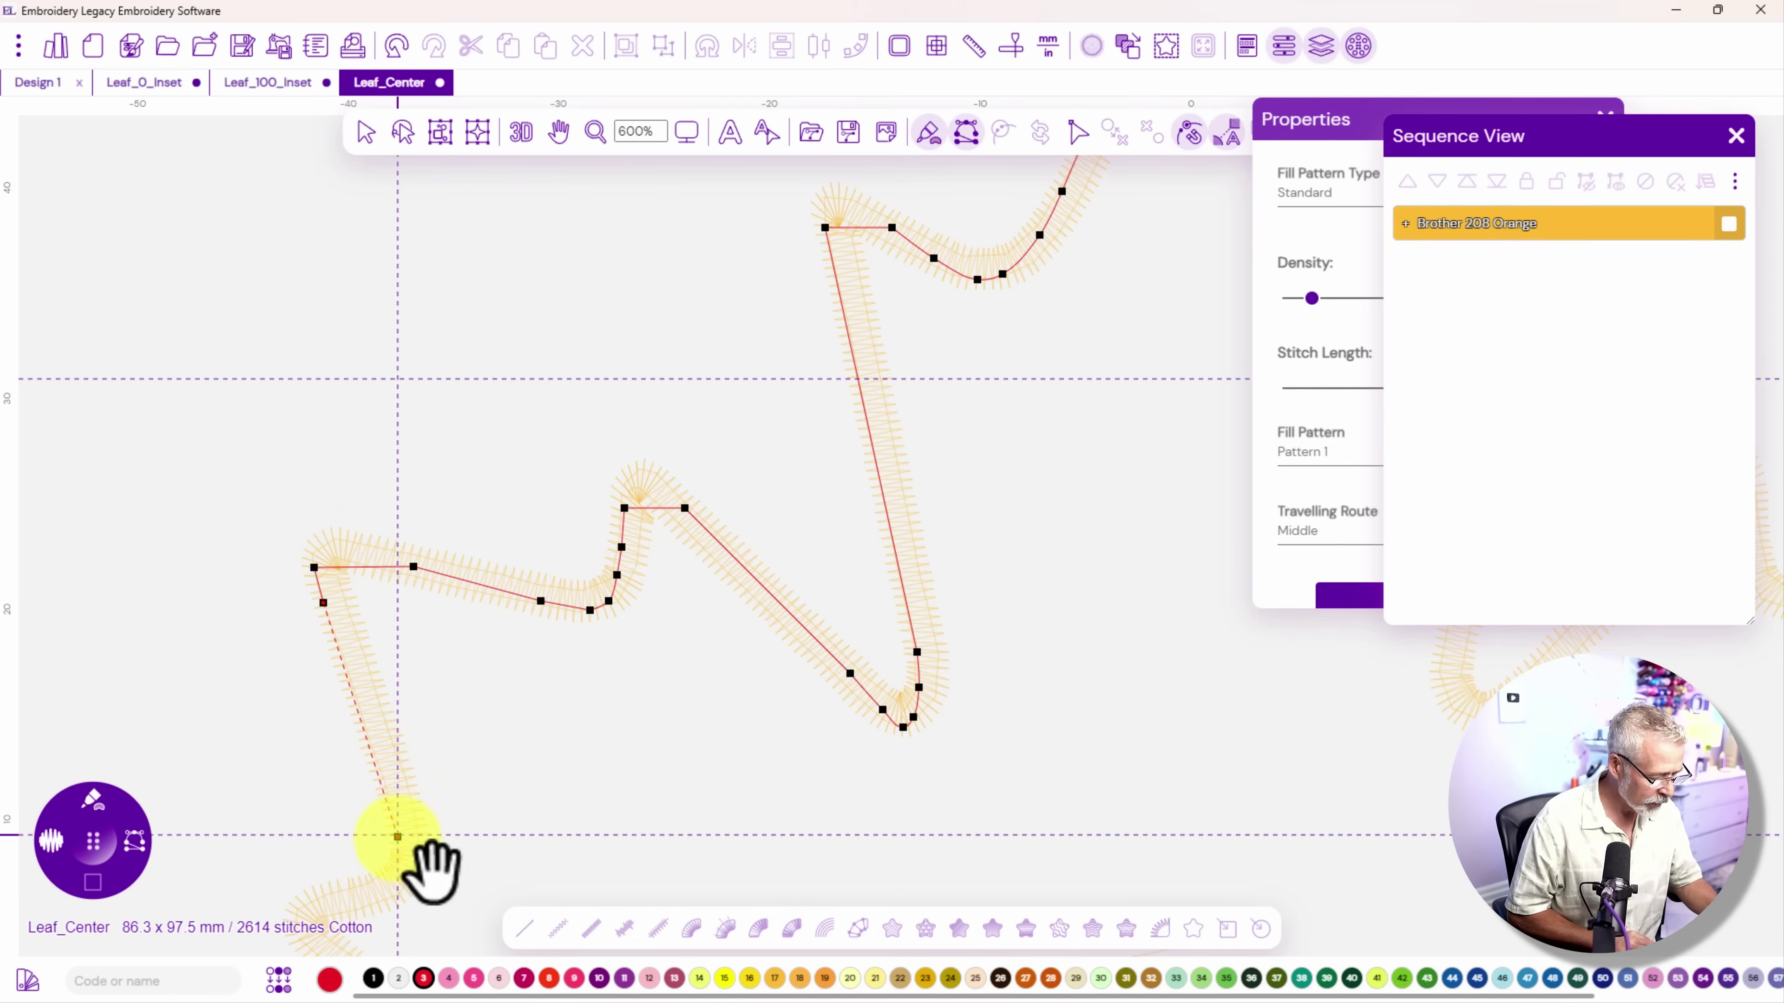
left_click_drag(397, 836, 406, 386)
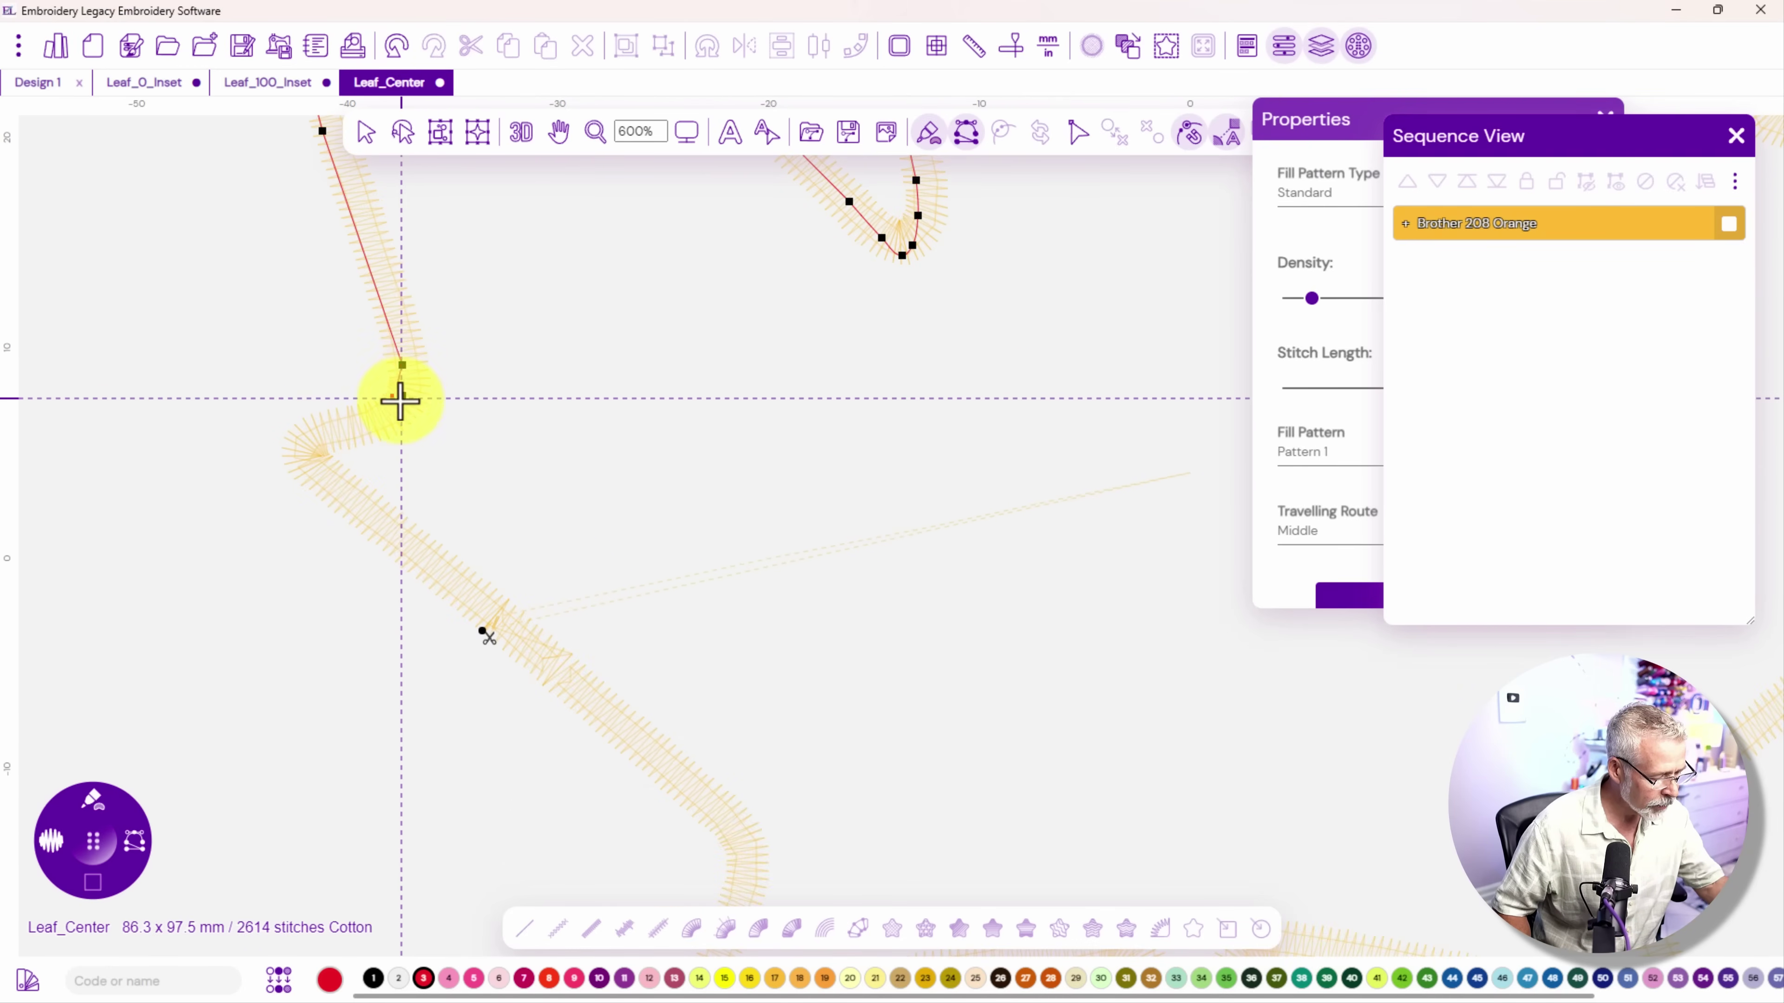
left_click(403, 396)
left_click(380, 423)
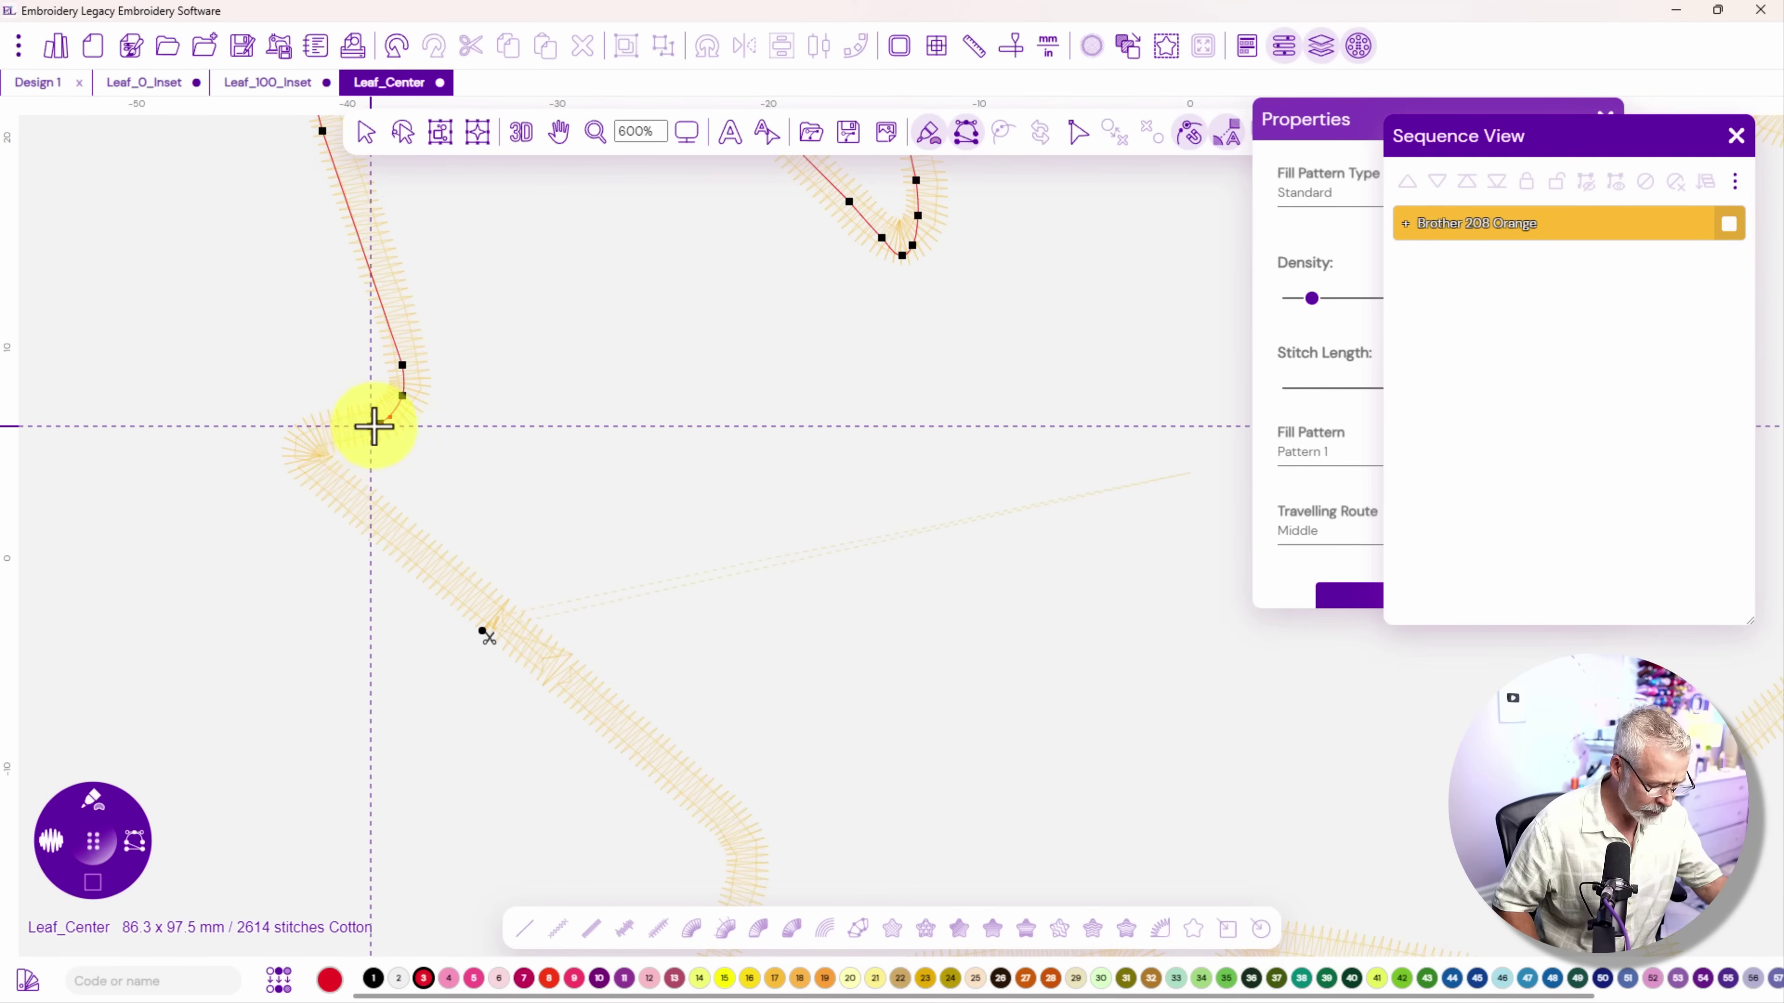
left_click(391, 413)
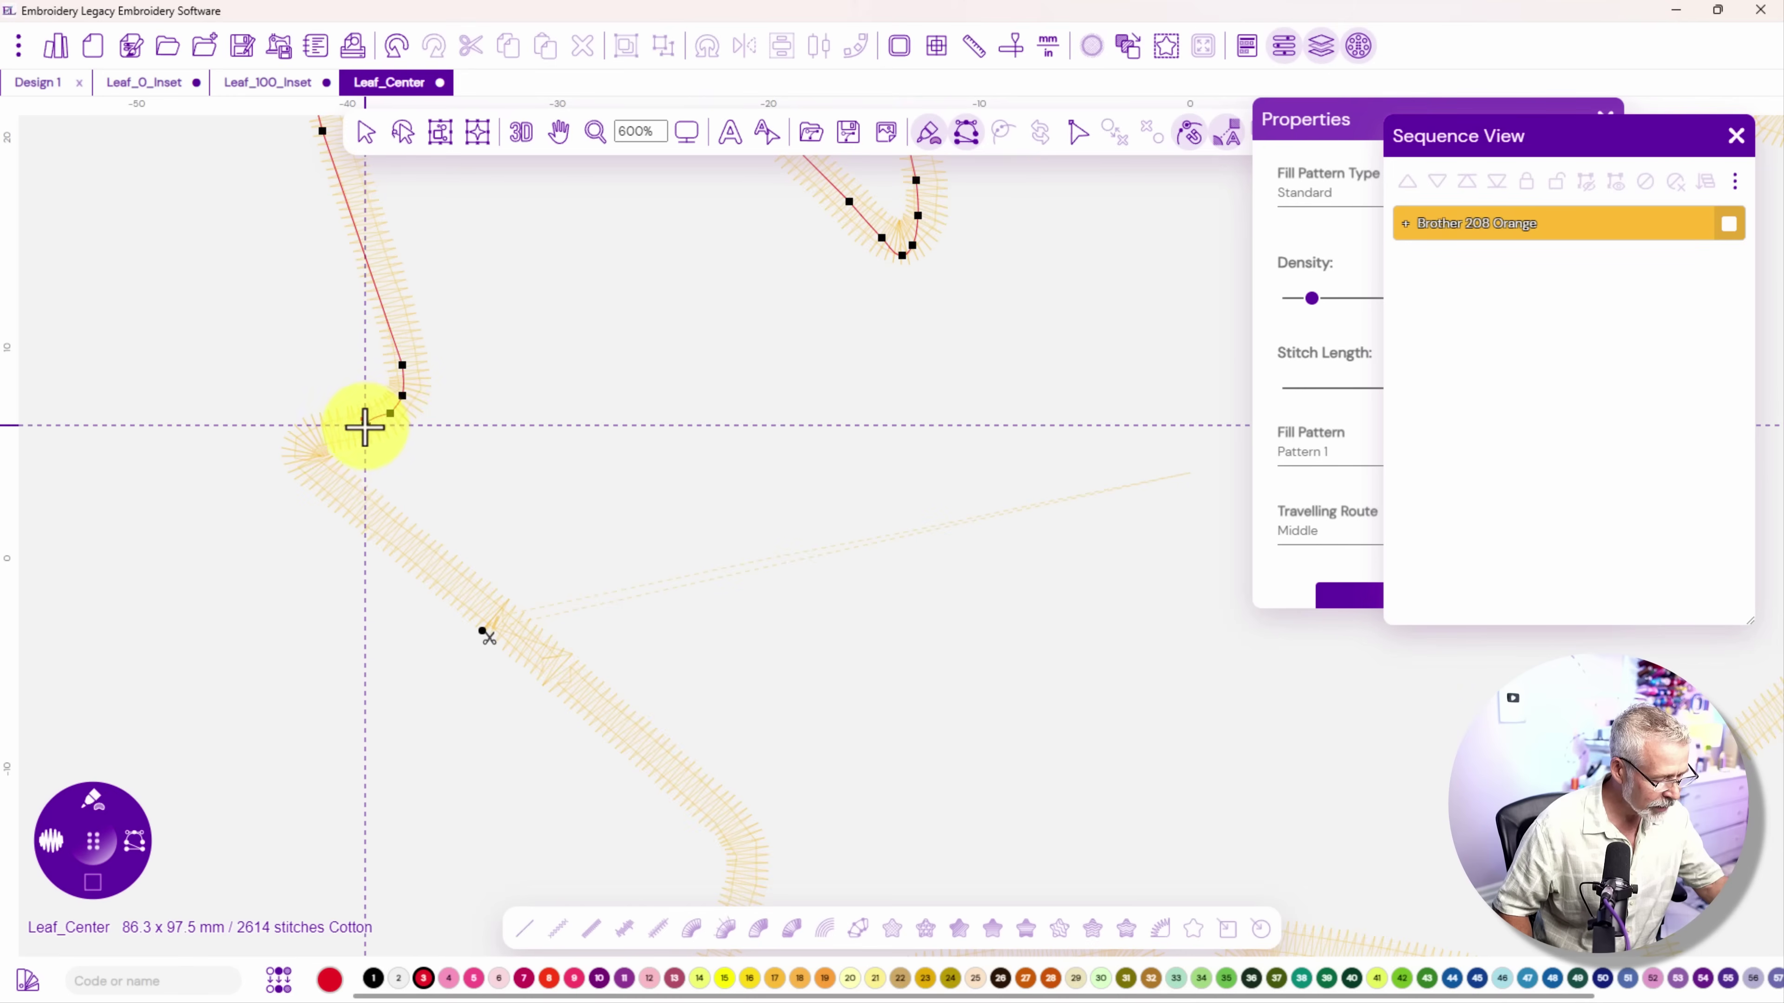
left_click(366, 426)
left_click(296, 444)
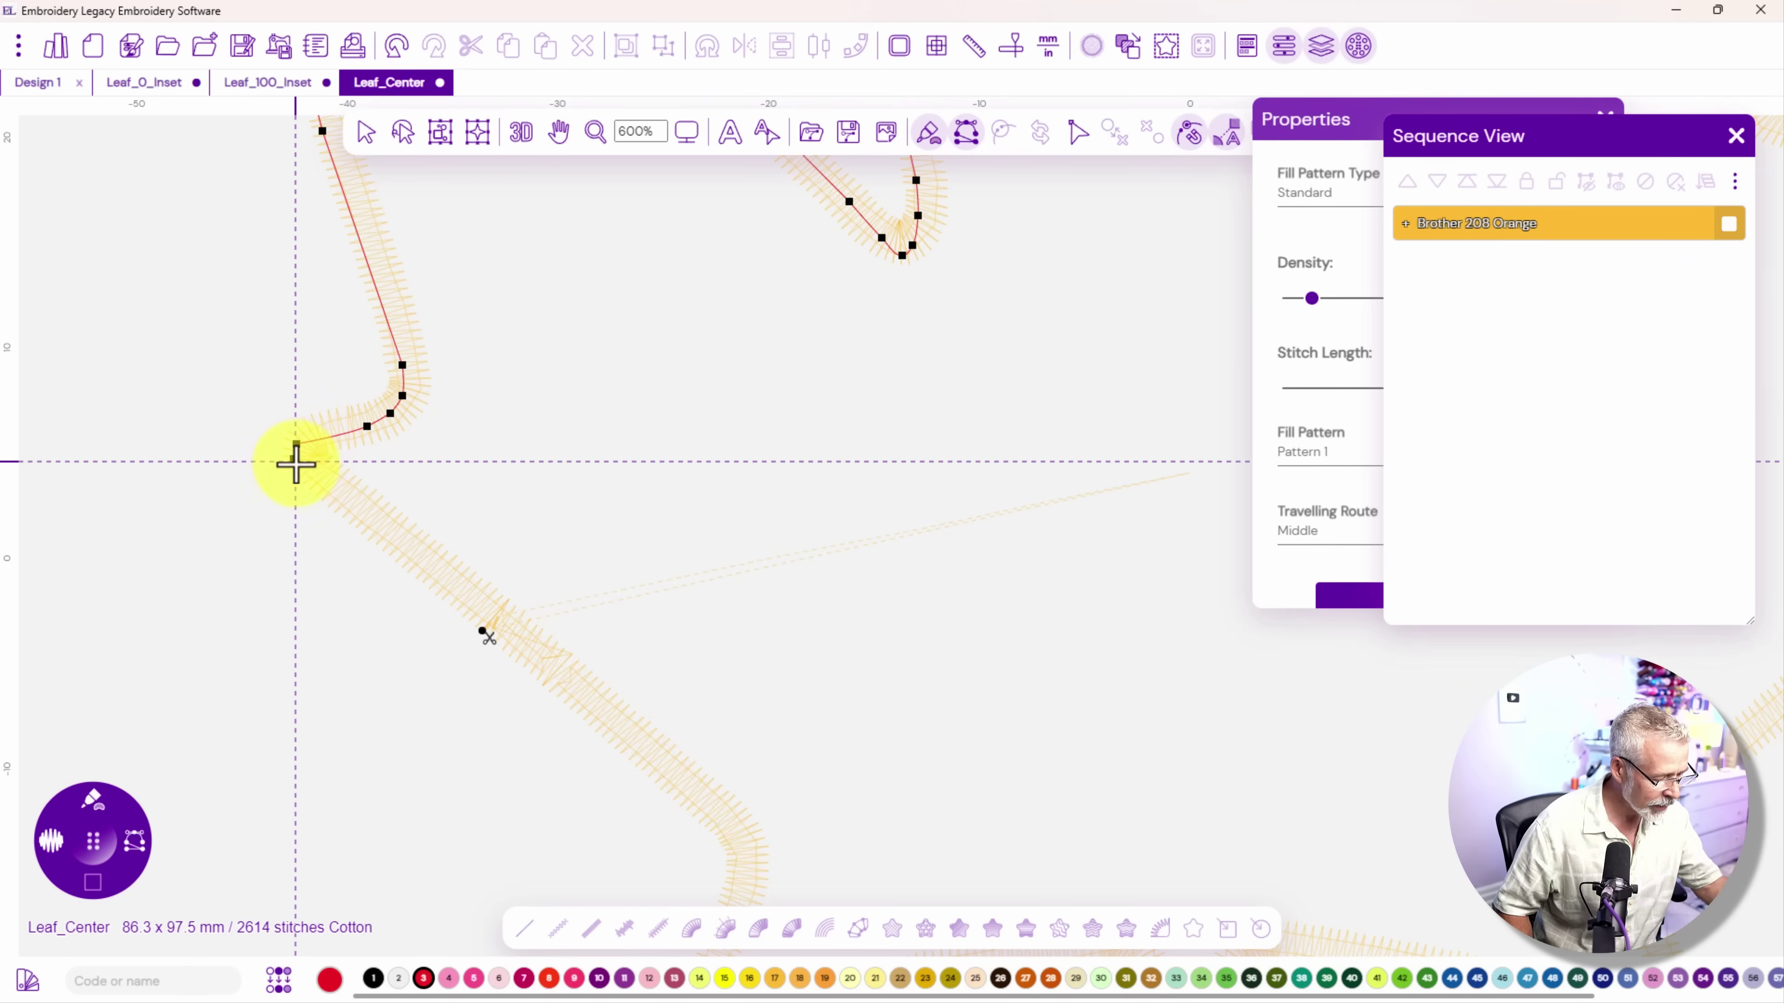
left_click(293, 459)
left_click(310, 479)
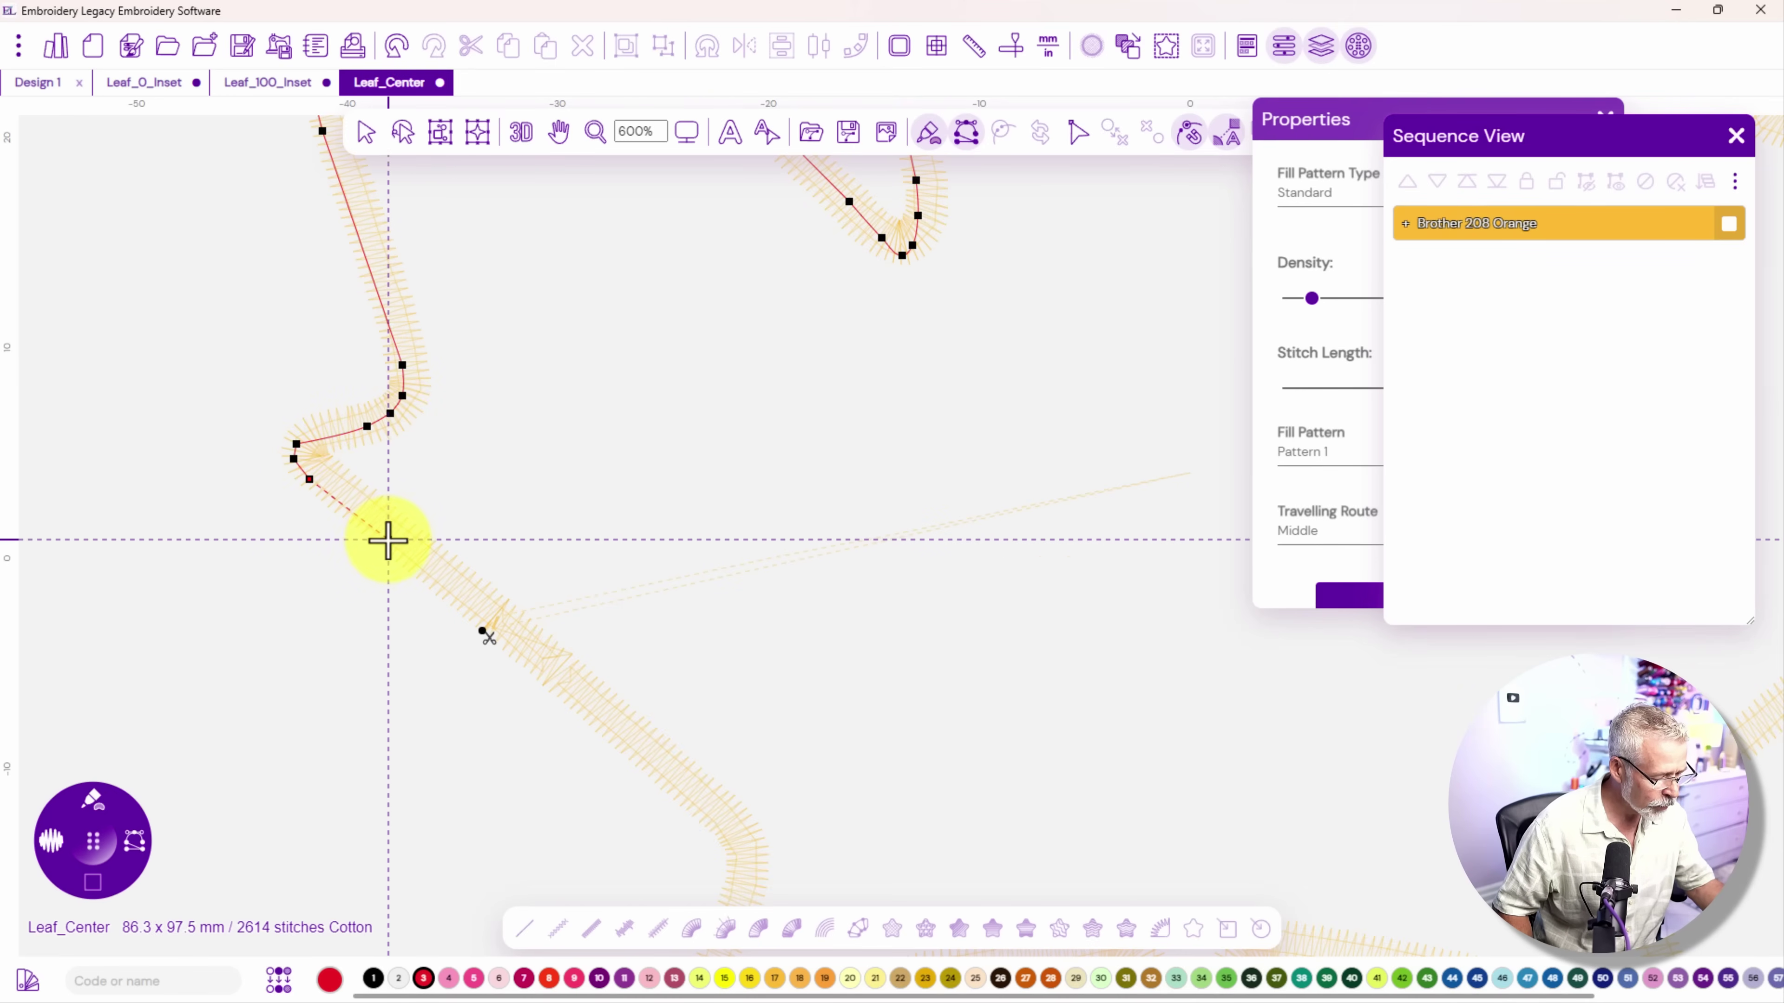
left_click(388, 540)
Continue the outline down the diagonal edge to the lower corner and along the horizontal edge
left_click_drag(709, 812, 450, 451)
left_click(463, 444)
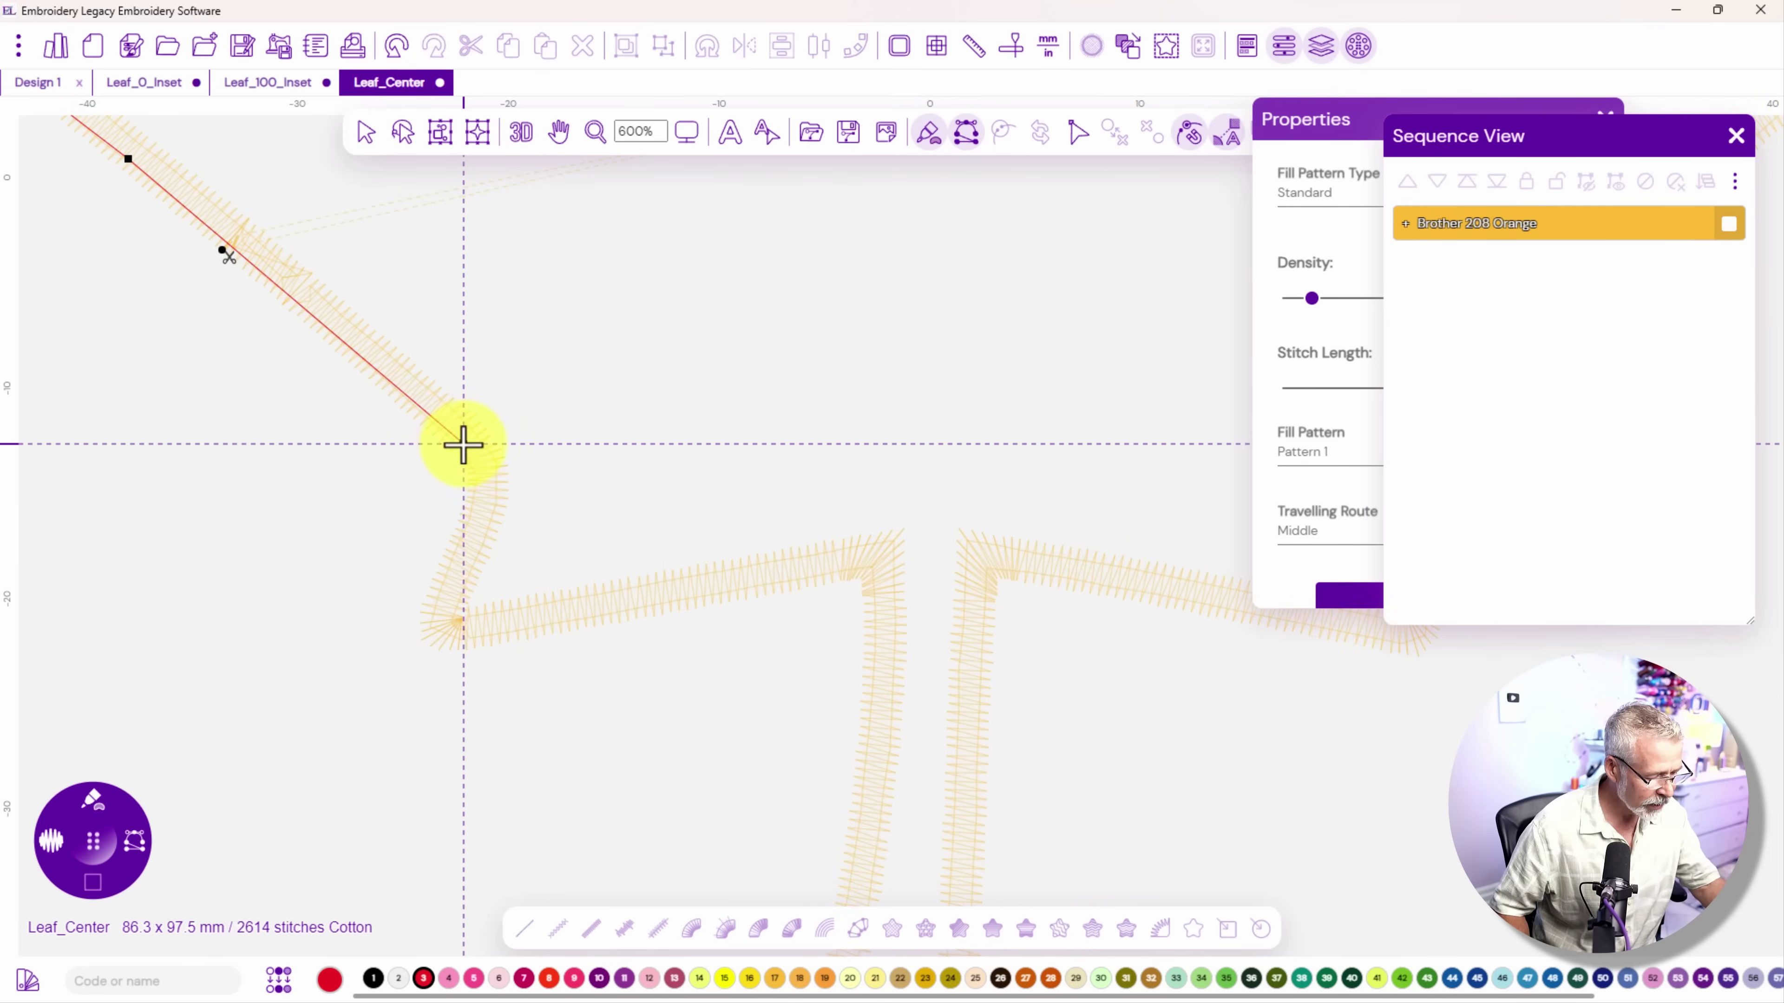
left_click(480, 476)
left_click(472, 517)
left_click(451, 567)
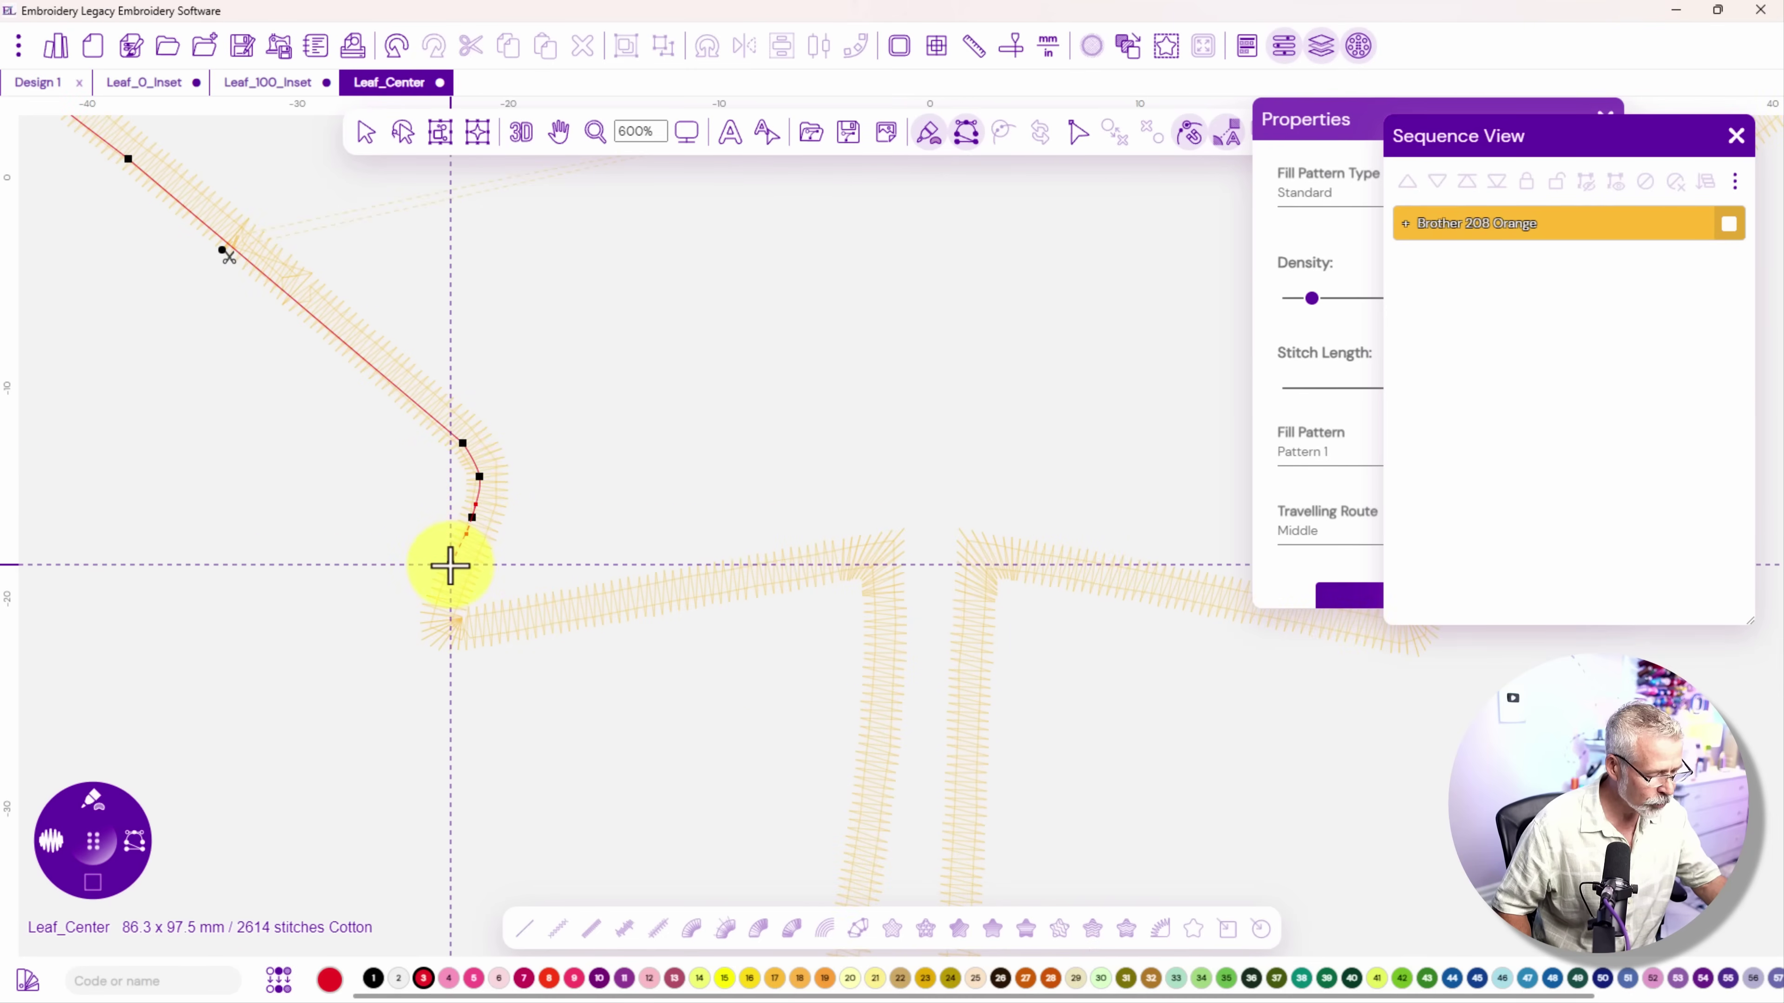
left_click(433, 617)
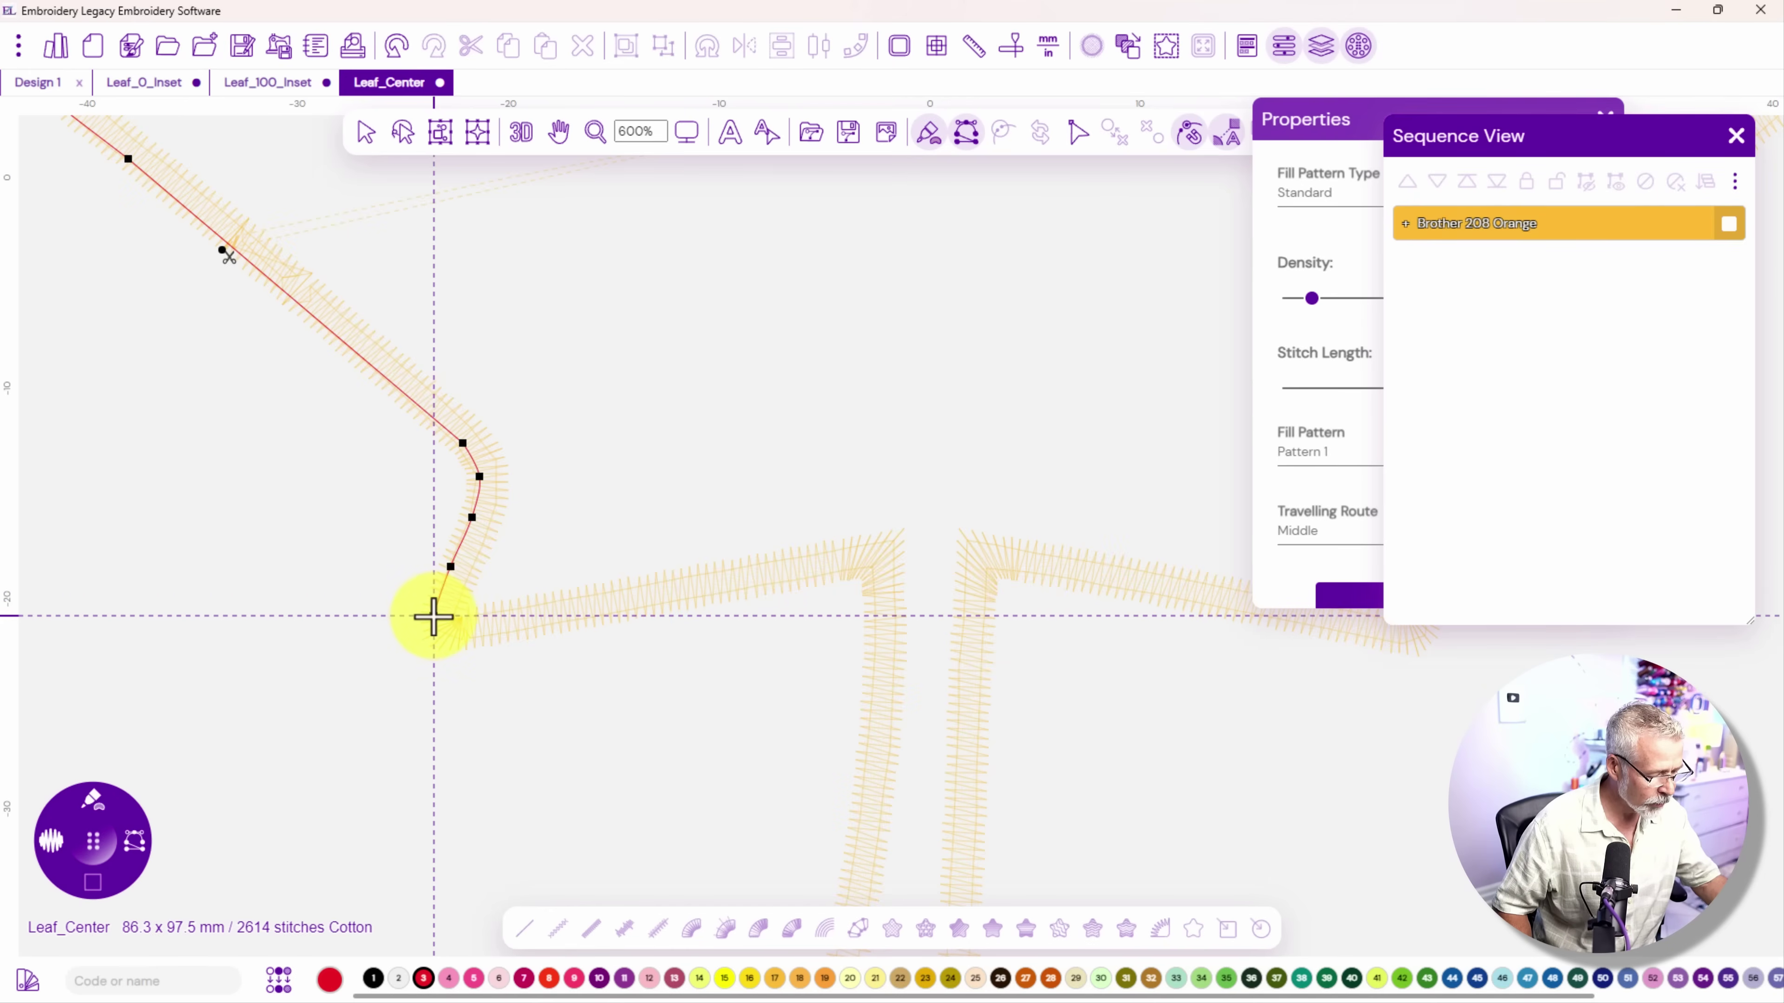
left_click(506, 615)
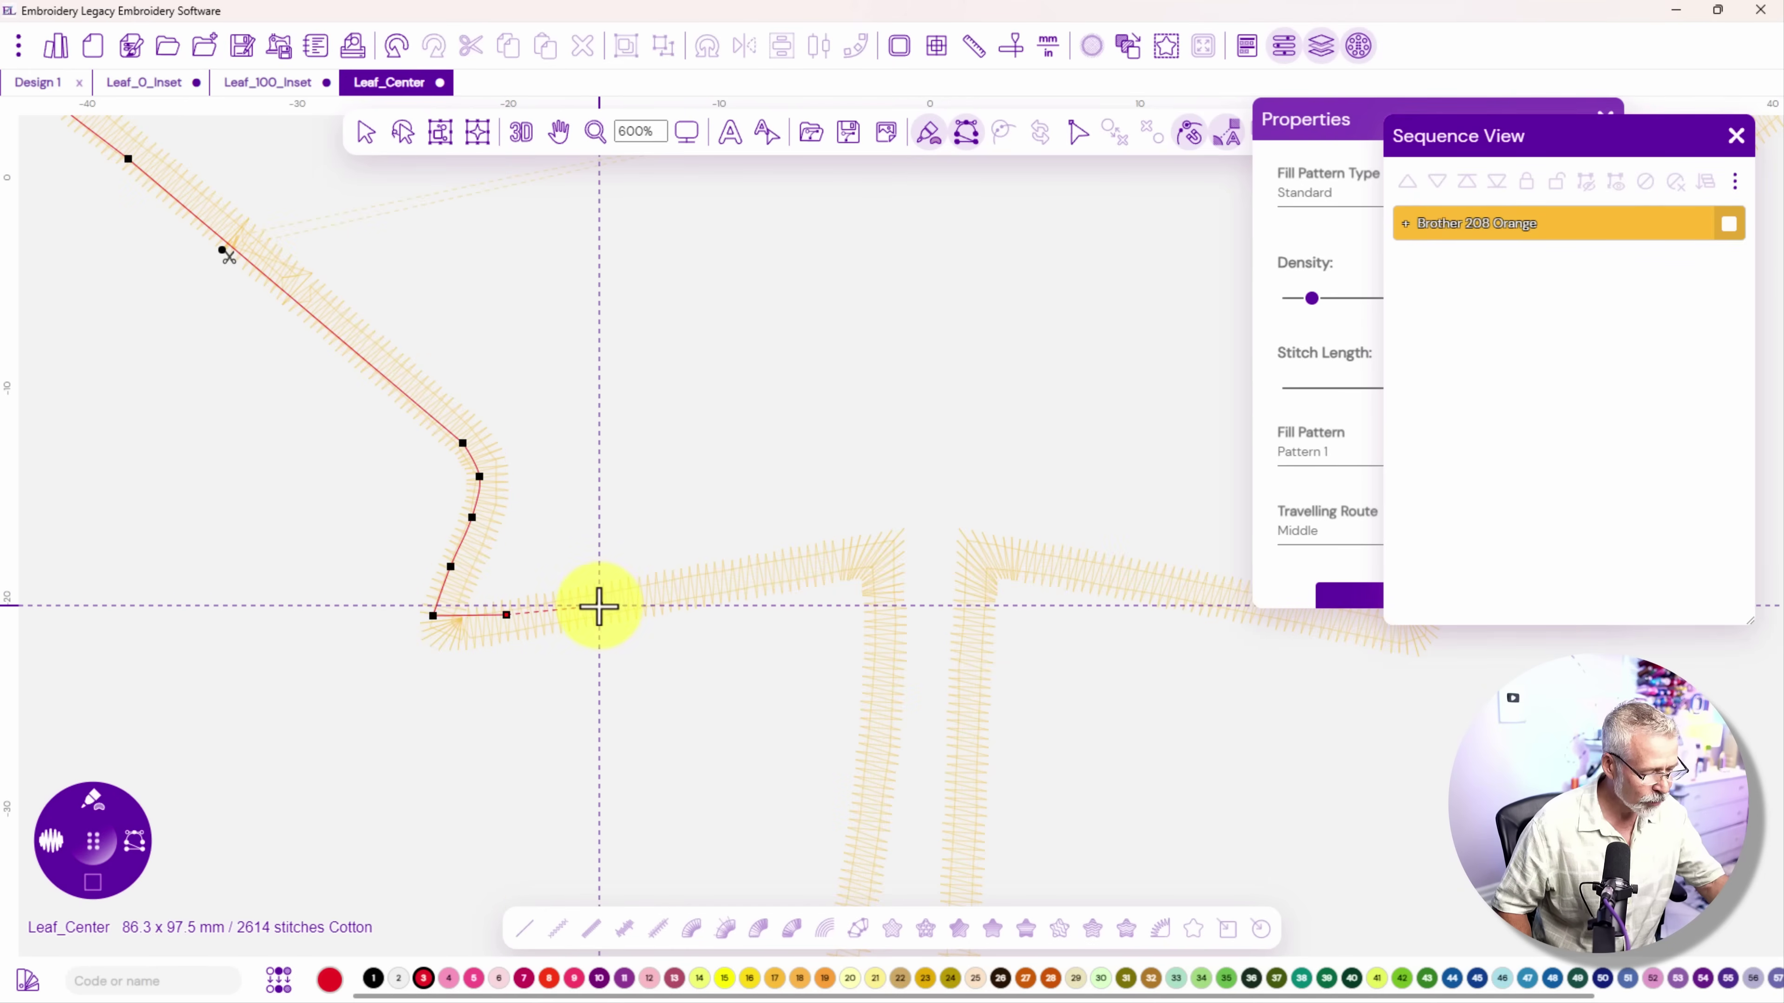
left_click(602, 604)
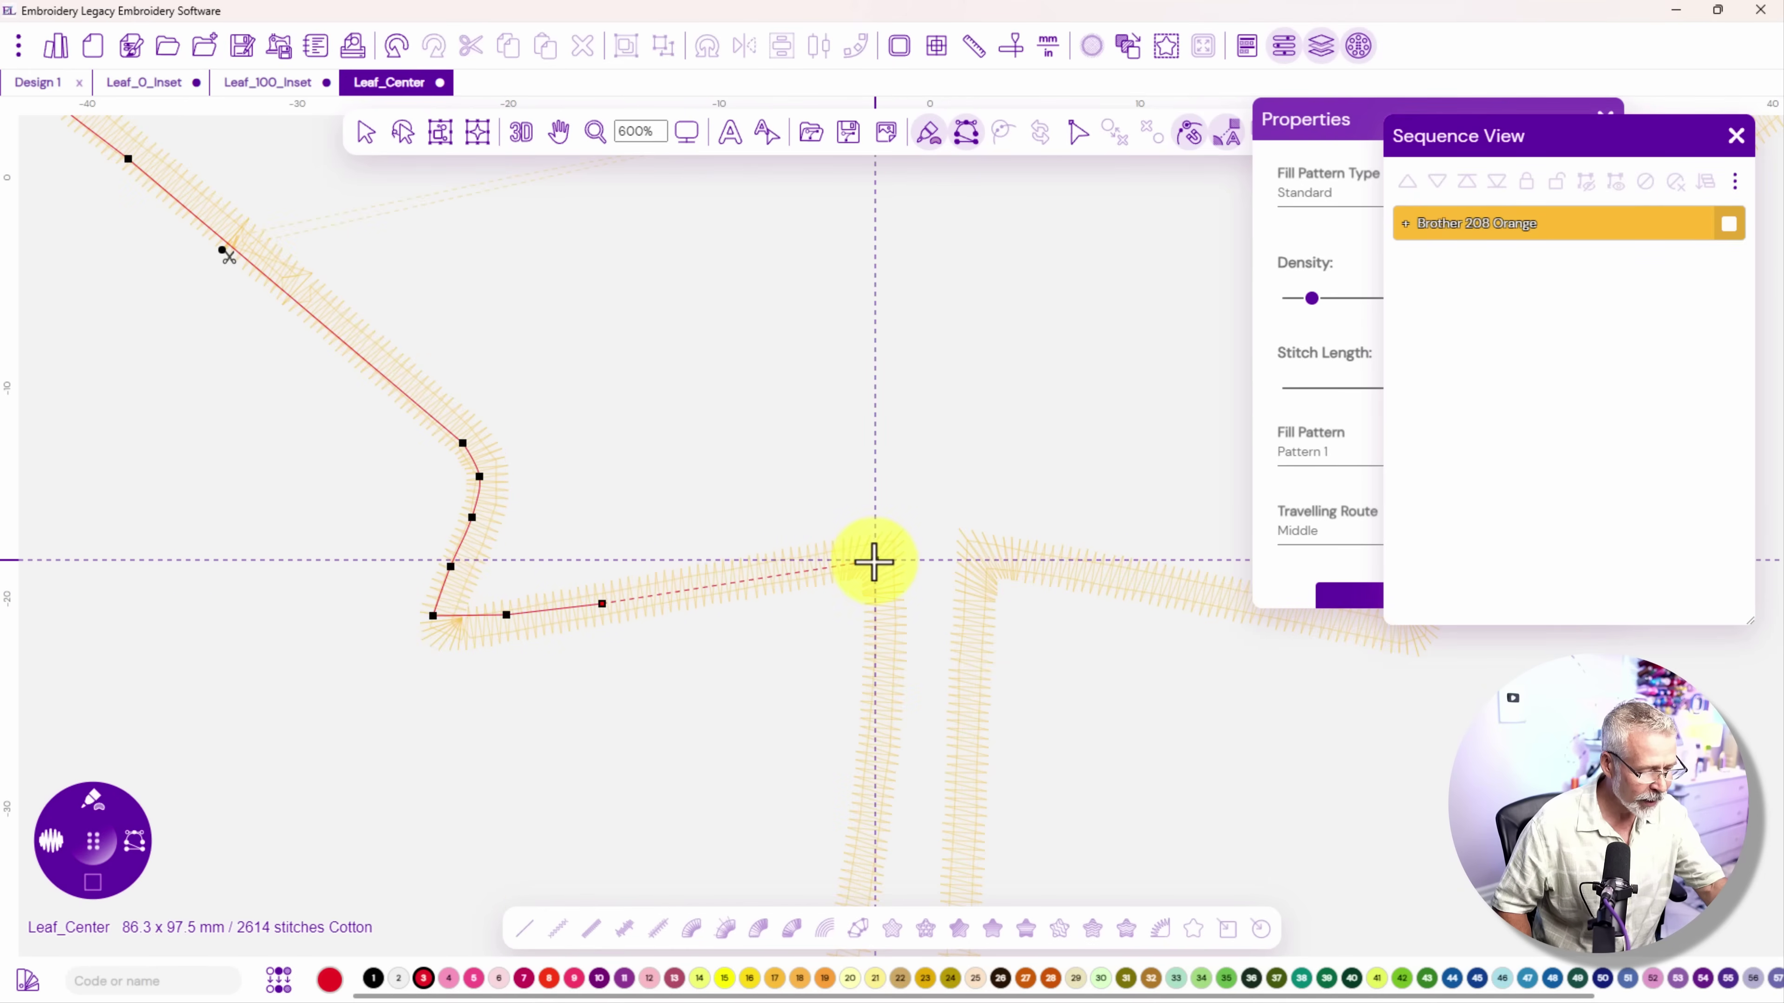
Trace the outline down into the lower notch, across its bottom, and back up to its top corner
left_click(874, 559)
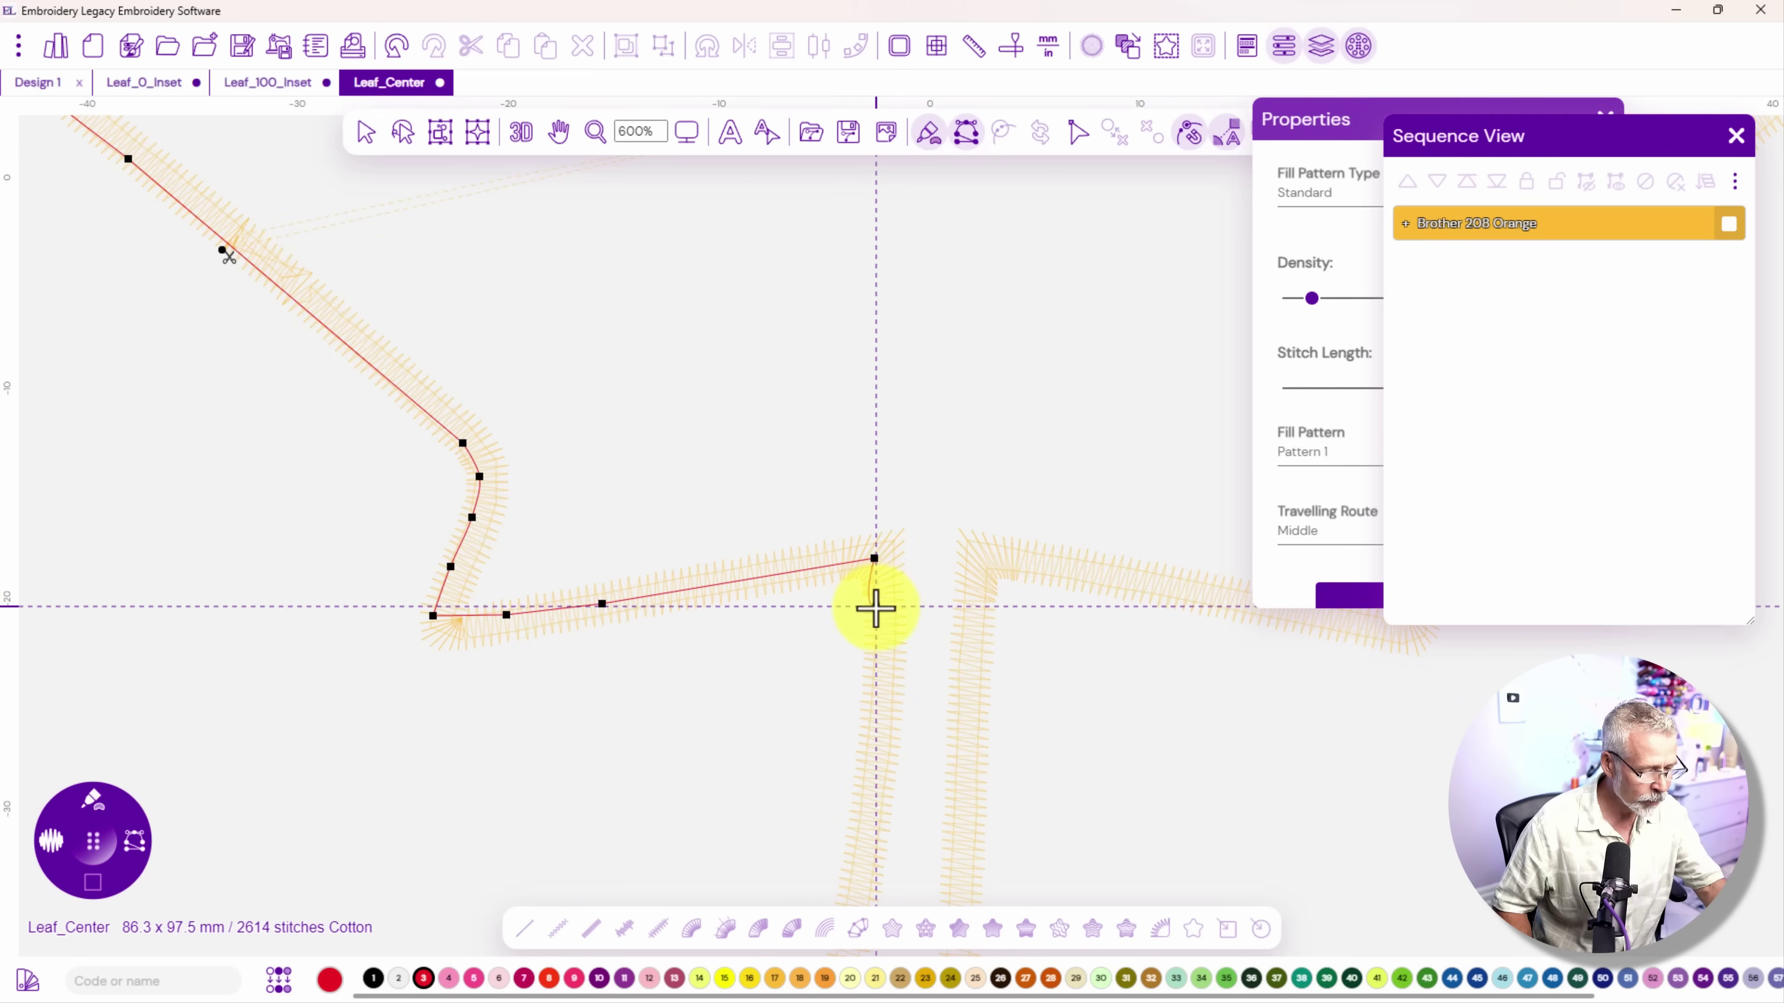
left_click(876, 607)
left_click(872, 719)
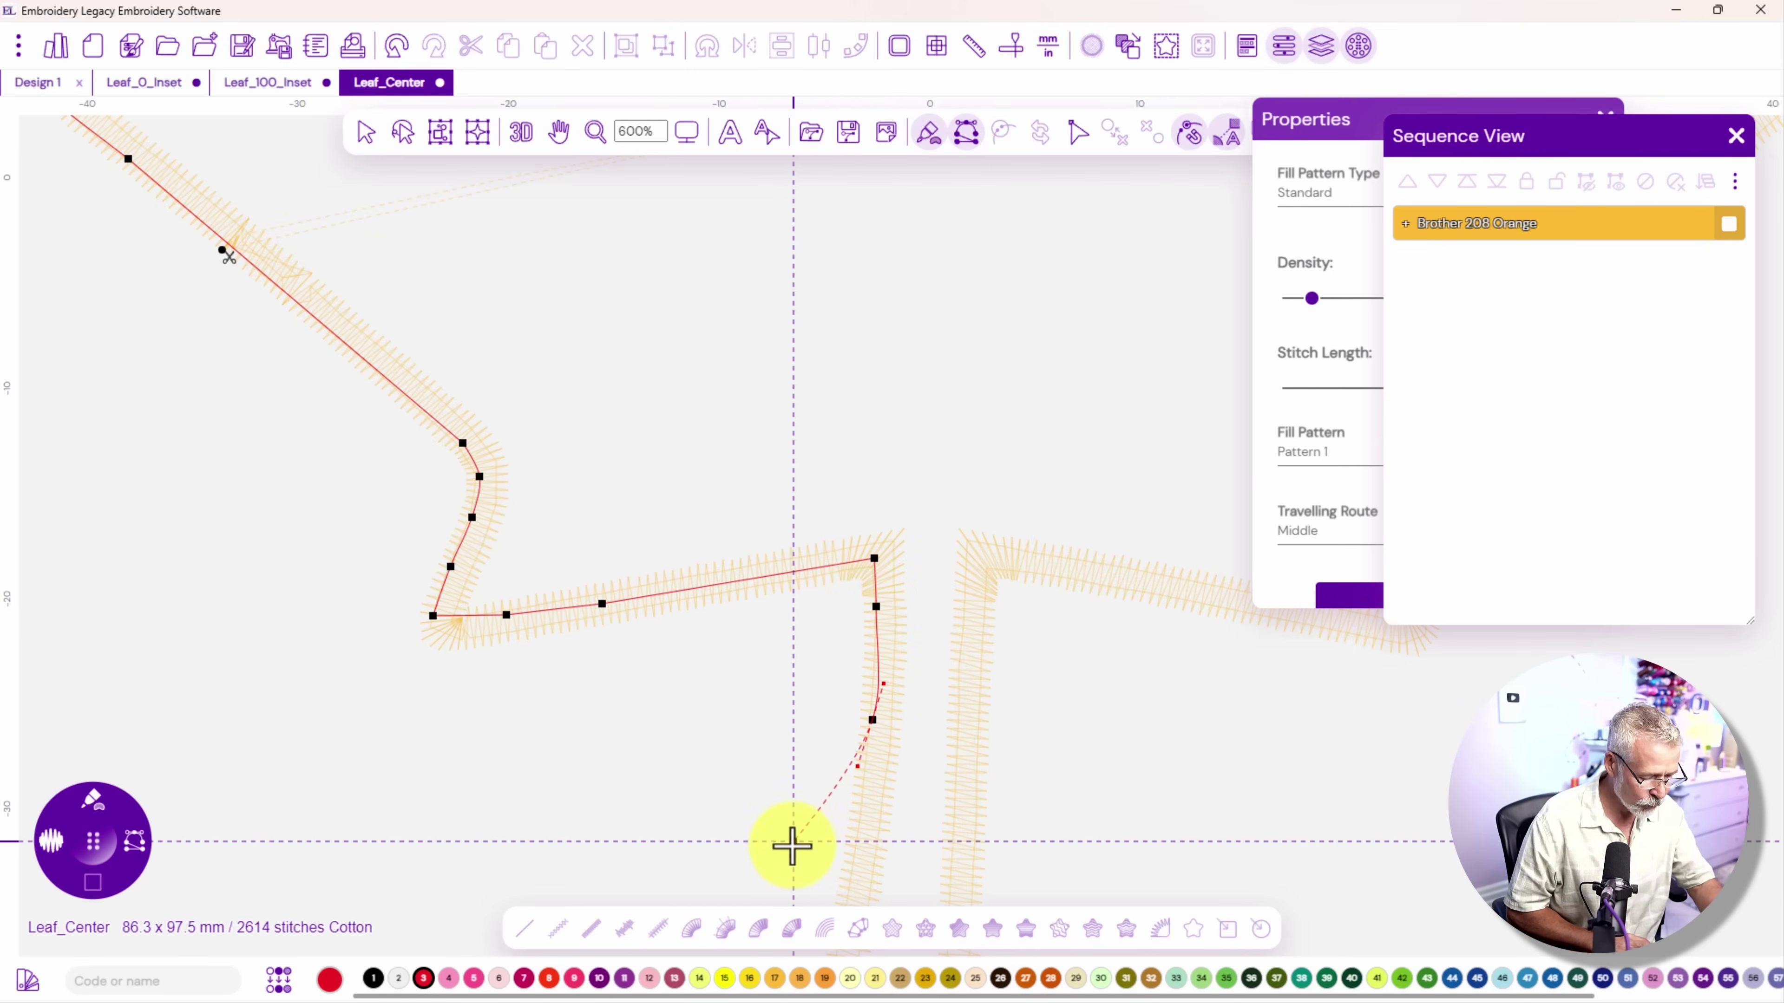
left_click_drag(791, 845, 604, 414)
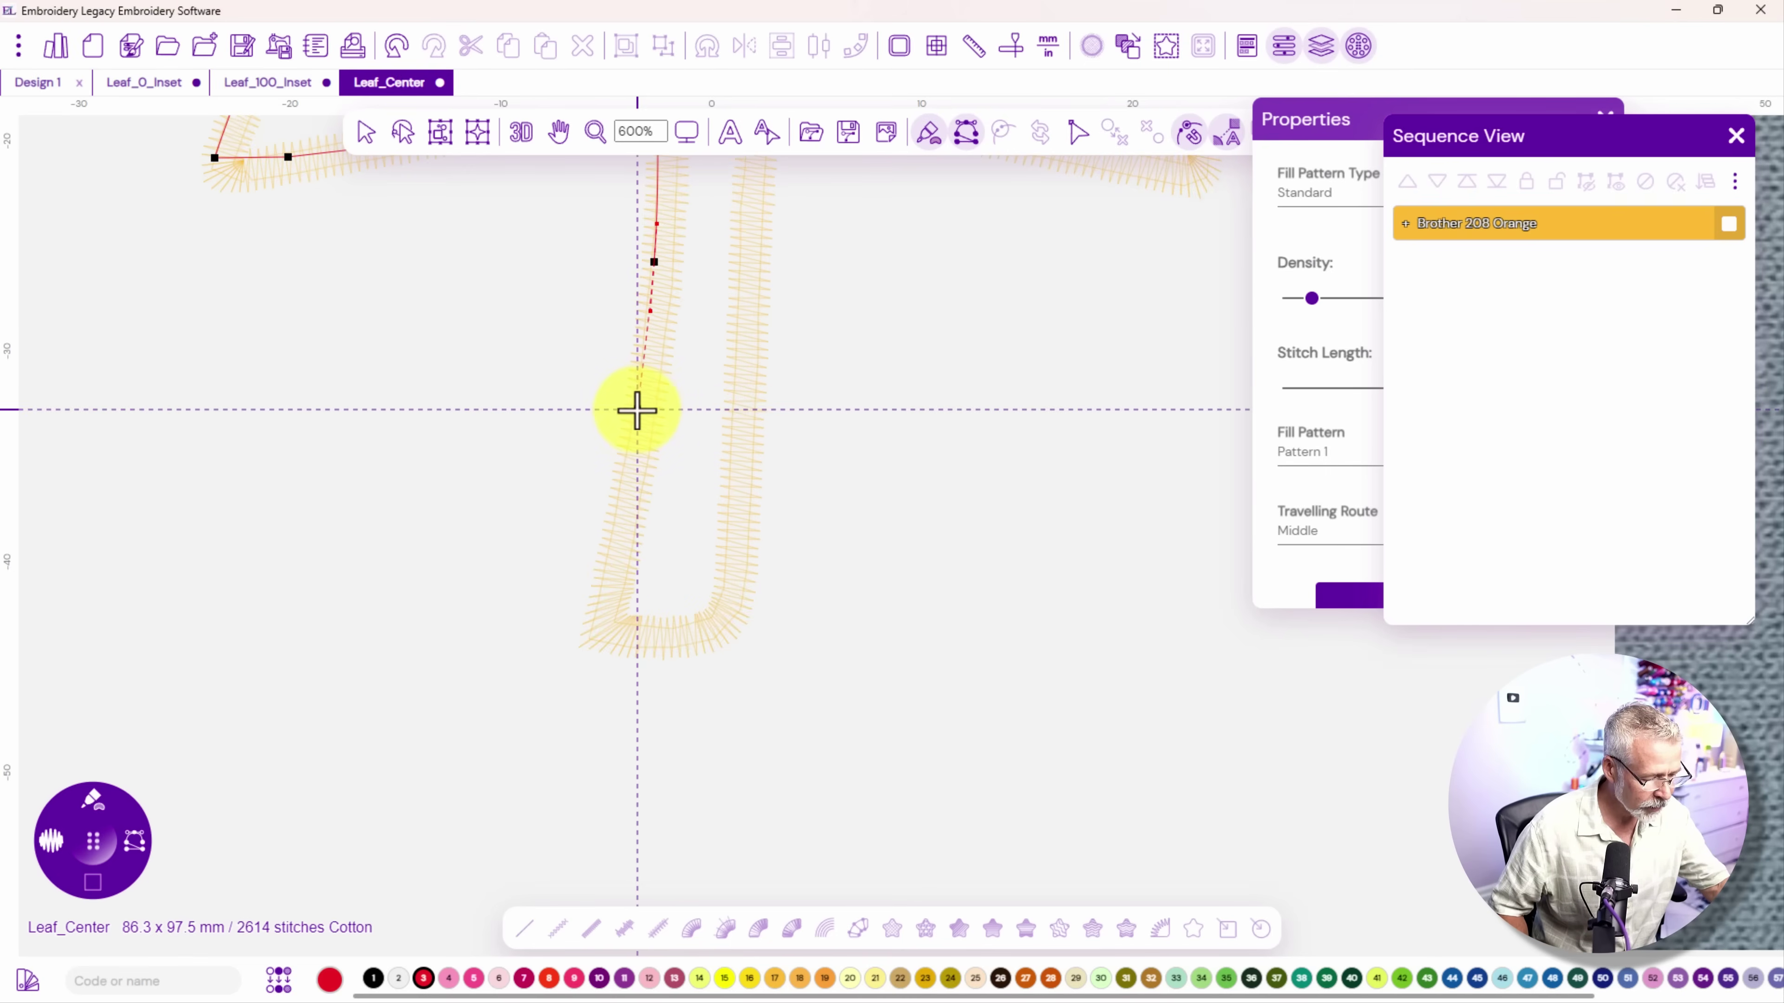
left_click(635, 417)
left_click(613, 541)
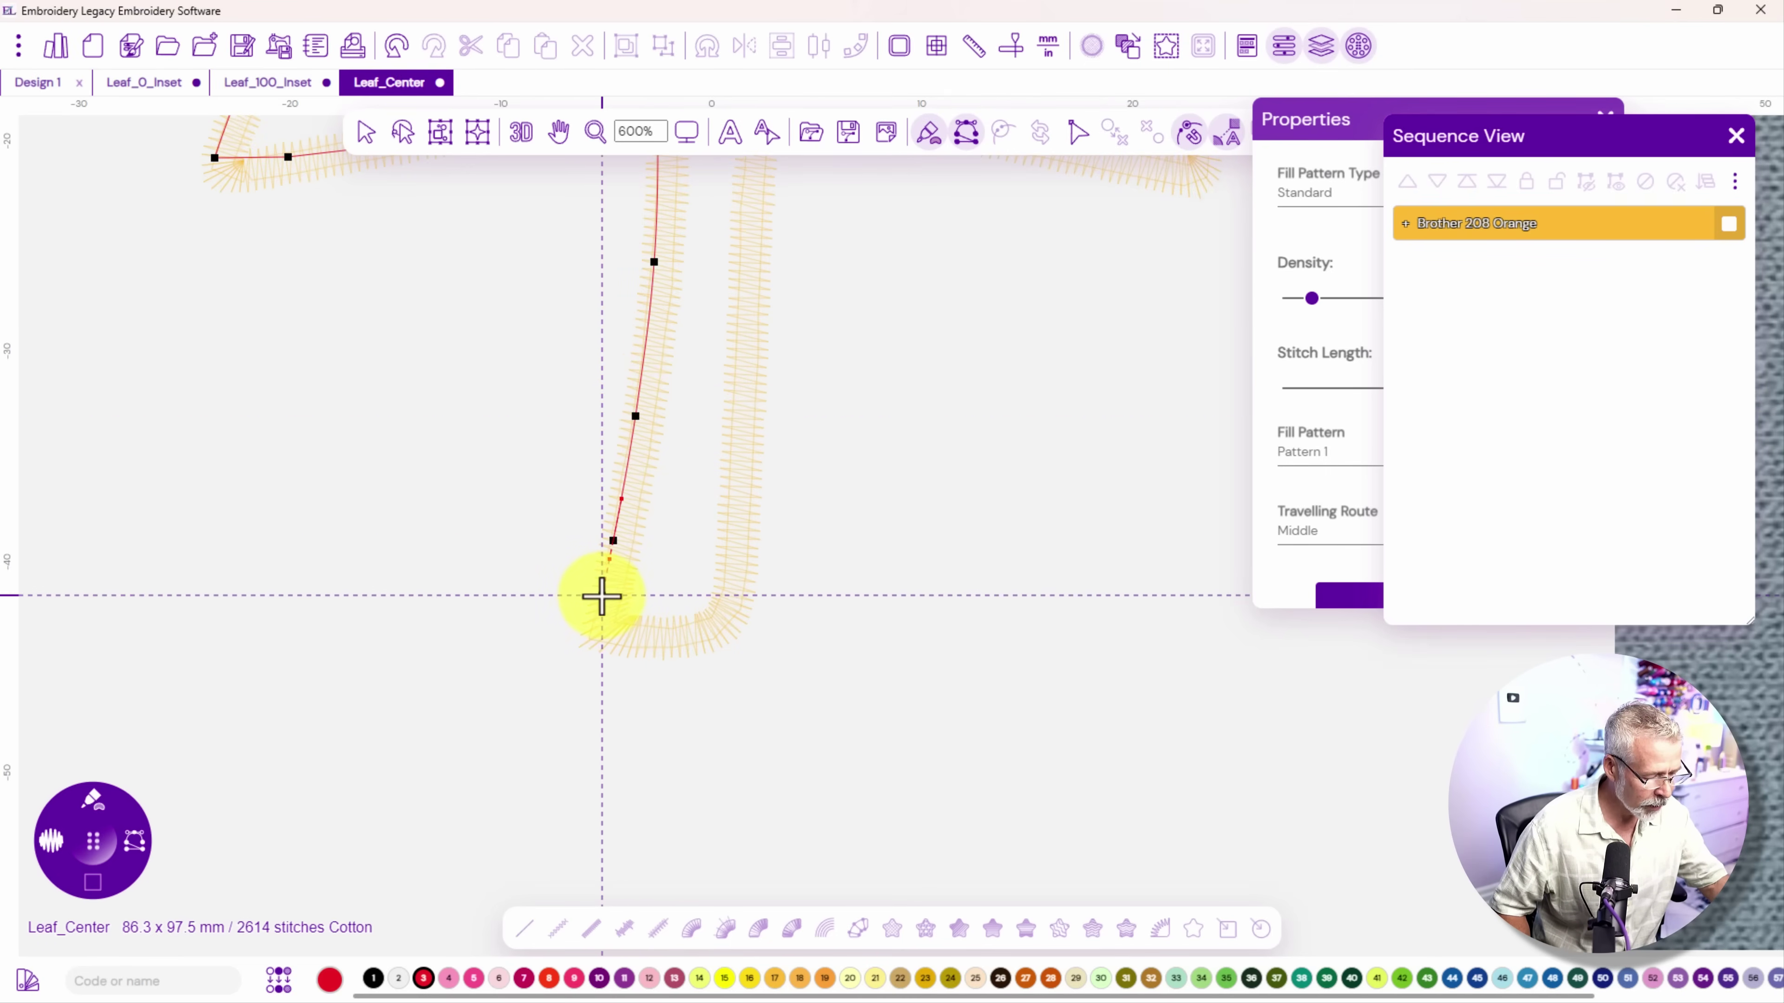
left_click(602, 598)
left_click(598, 624)
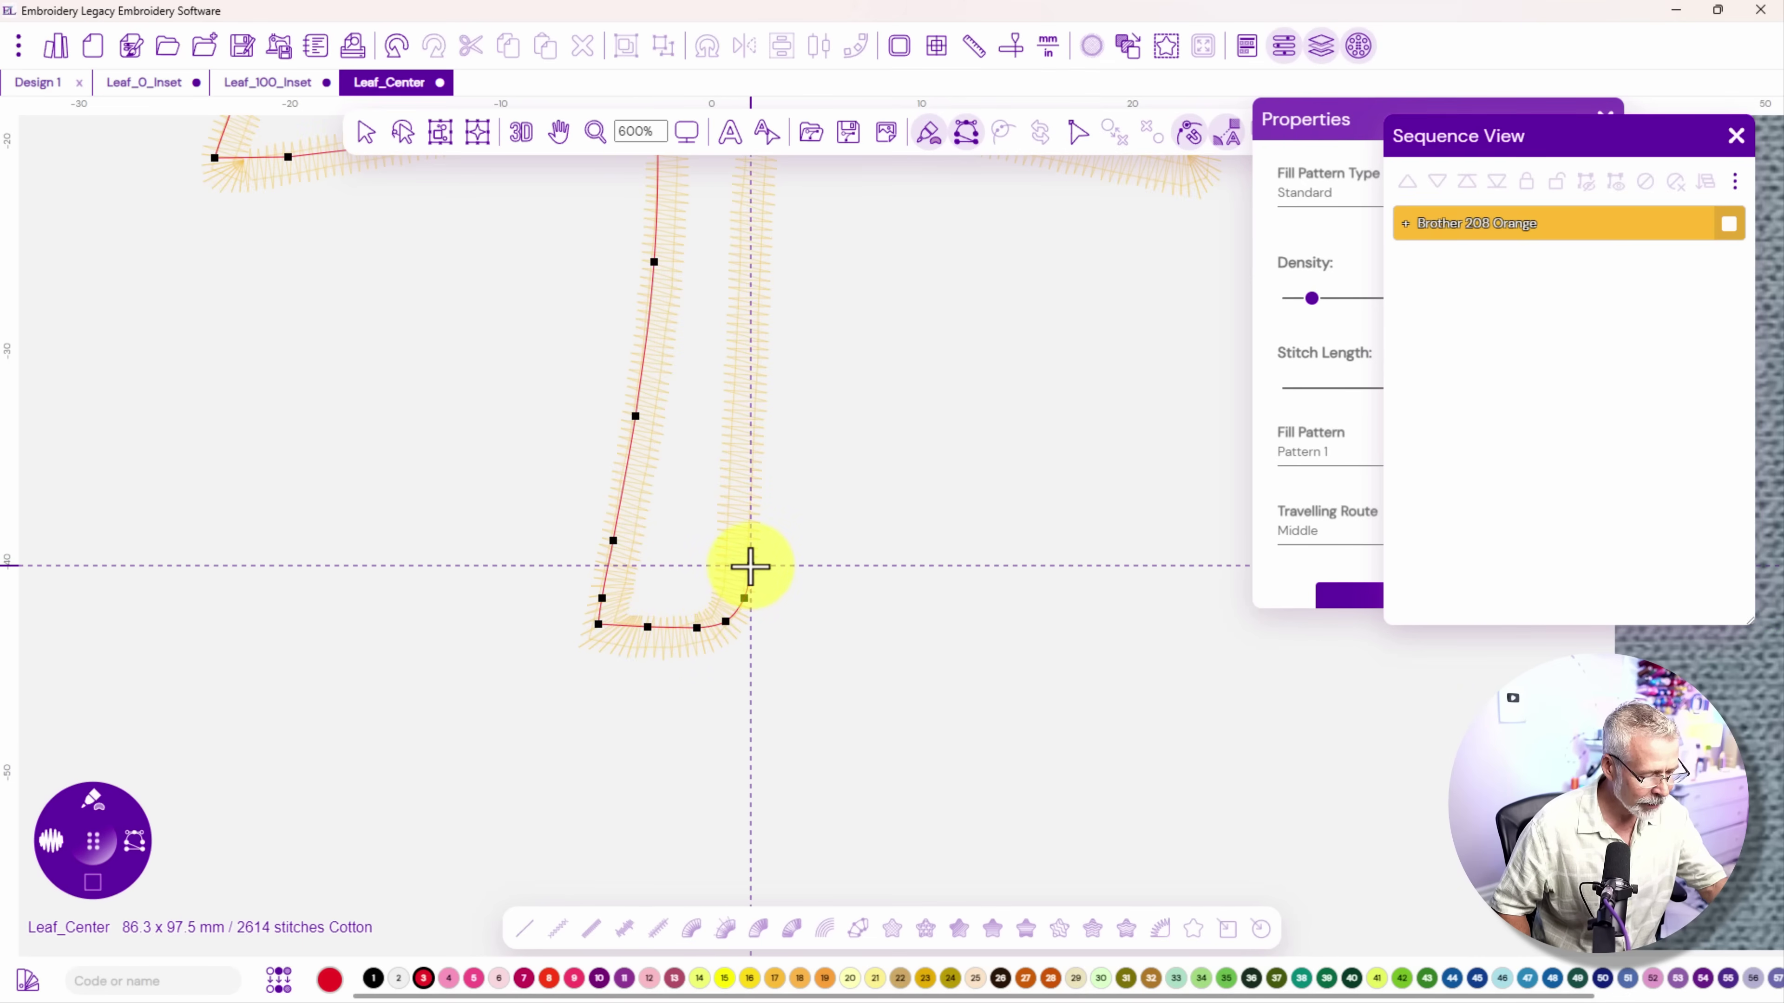
left_click(751, 565)
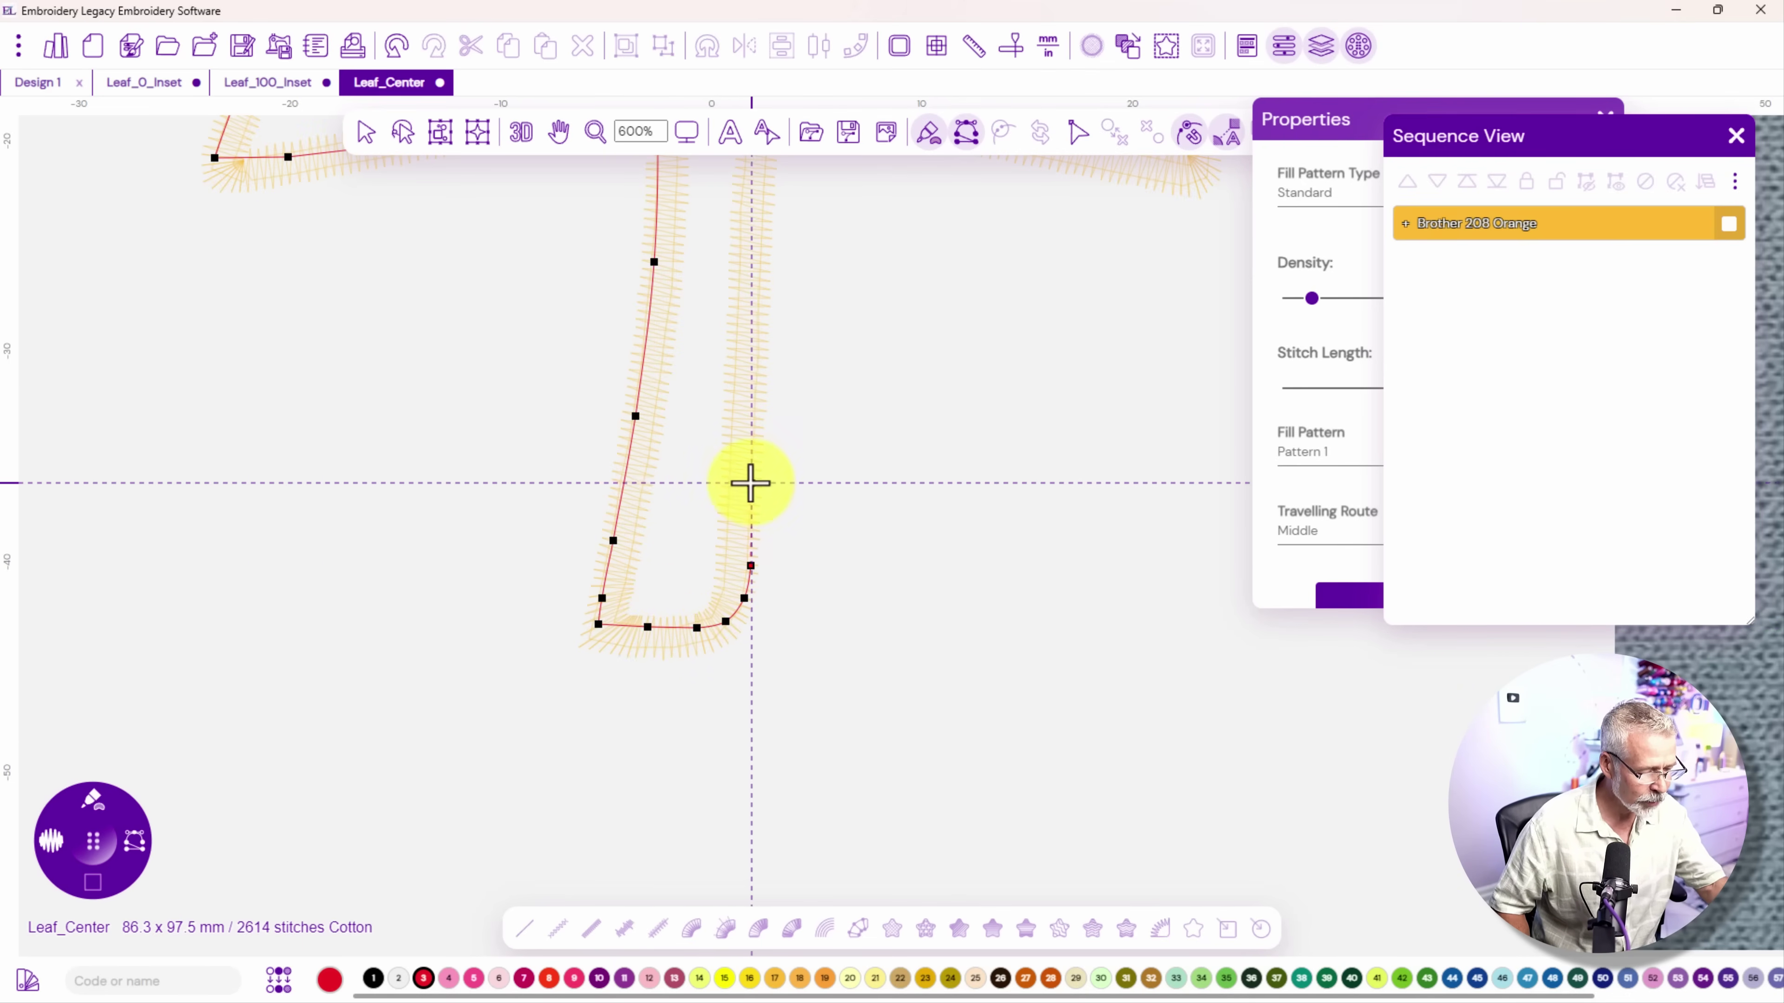
left_click_drag(777, 319, 693, 598)
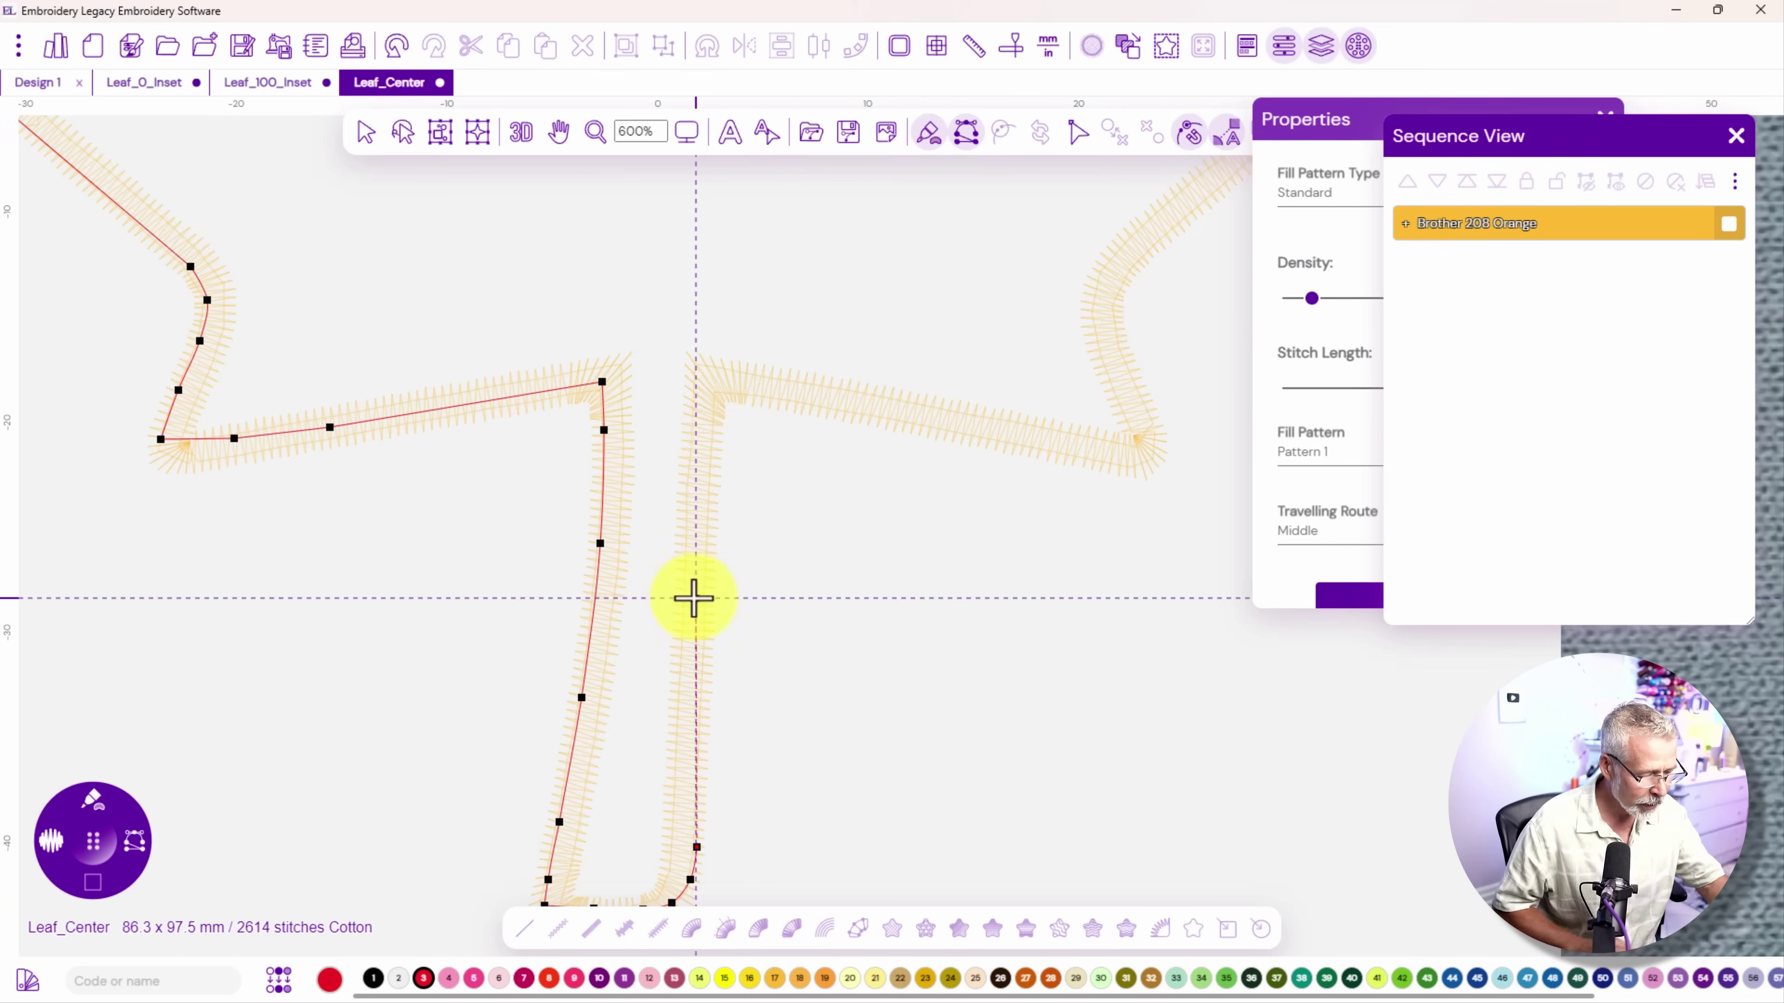
left_click(706, 588)
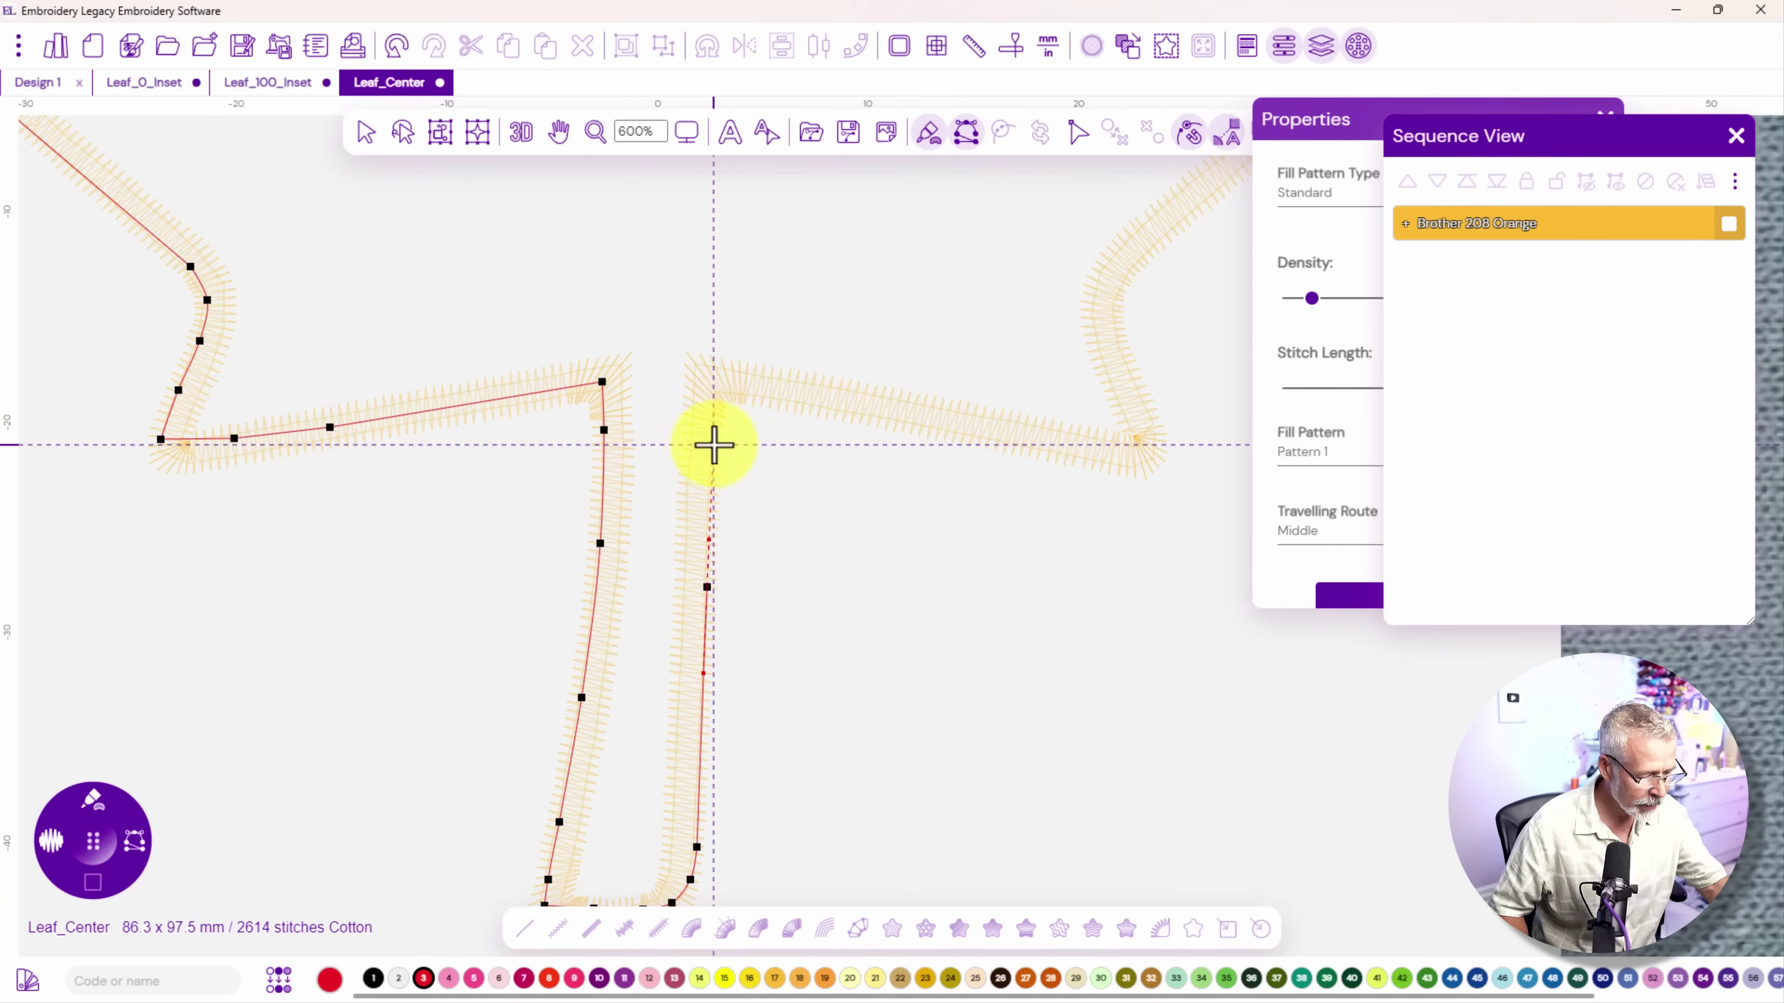
left_click(715, 444)
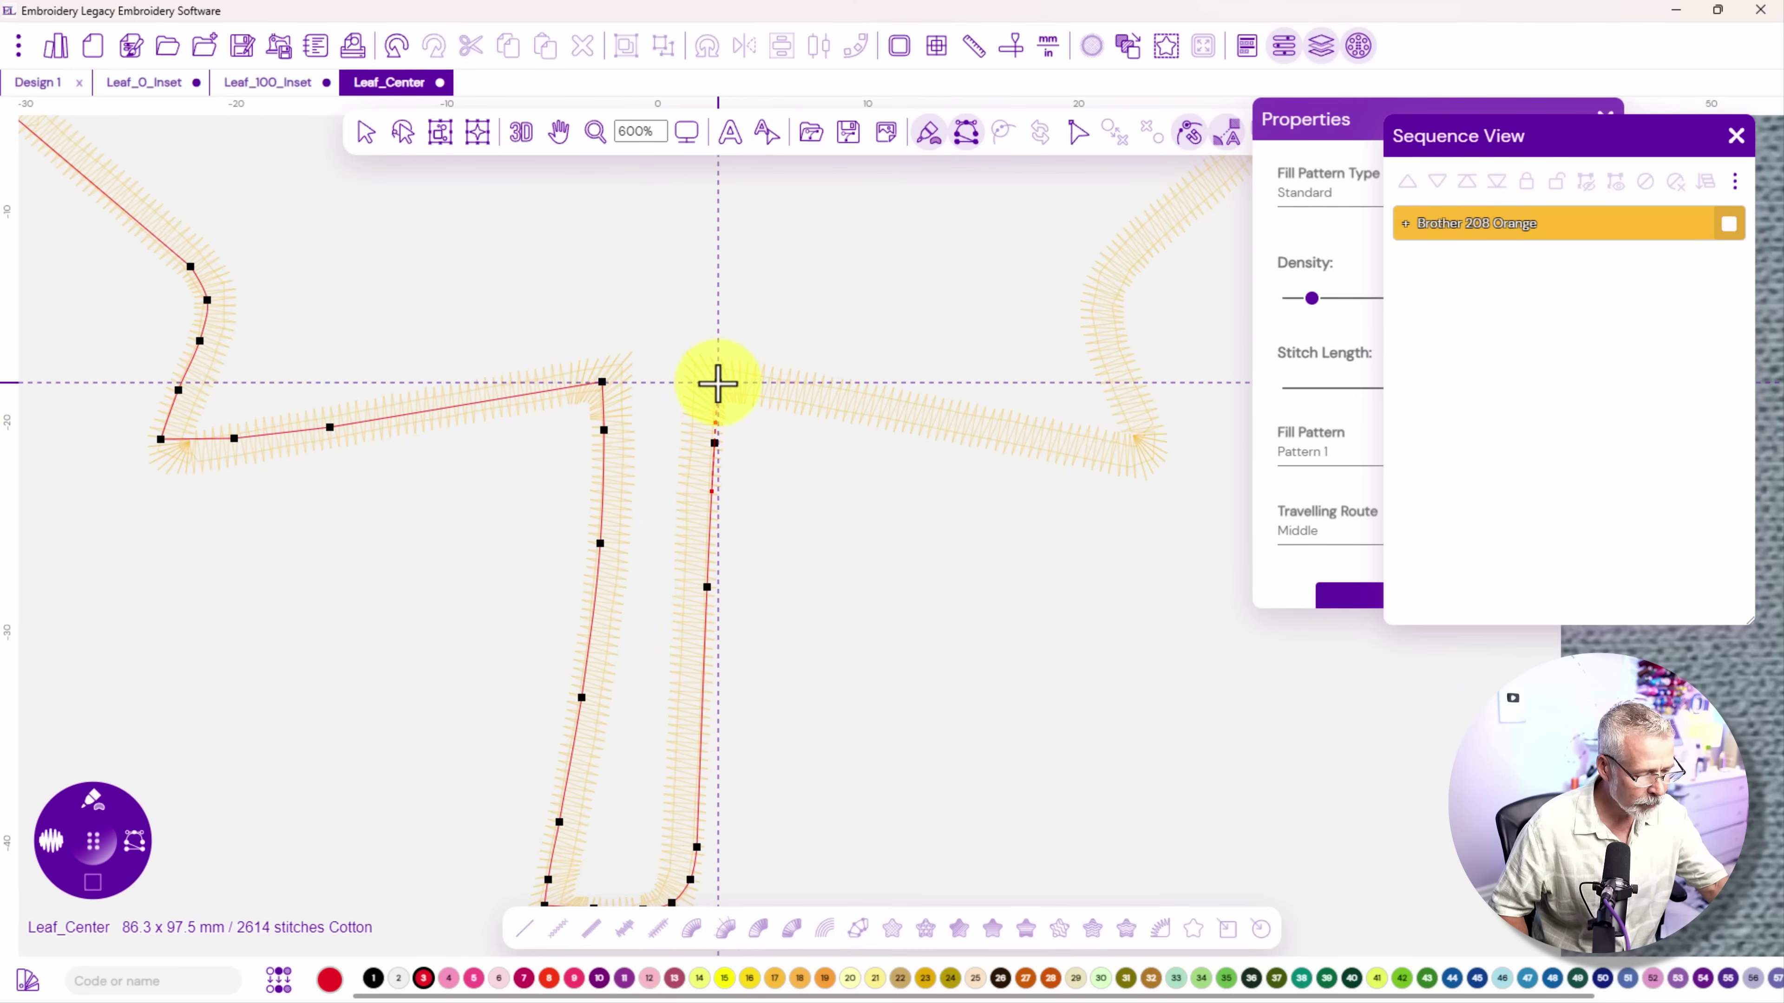
left_click(718, 383)
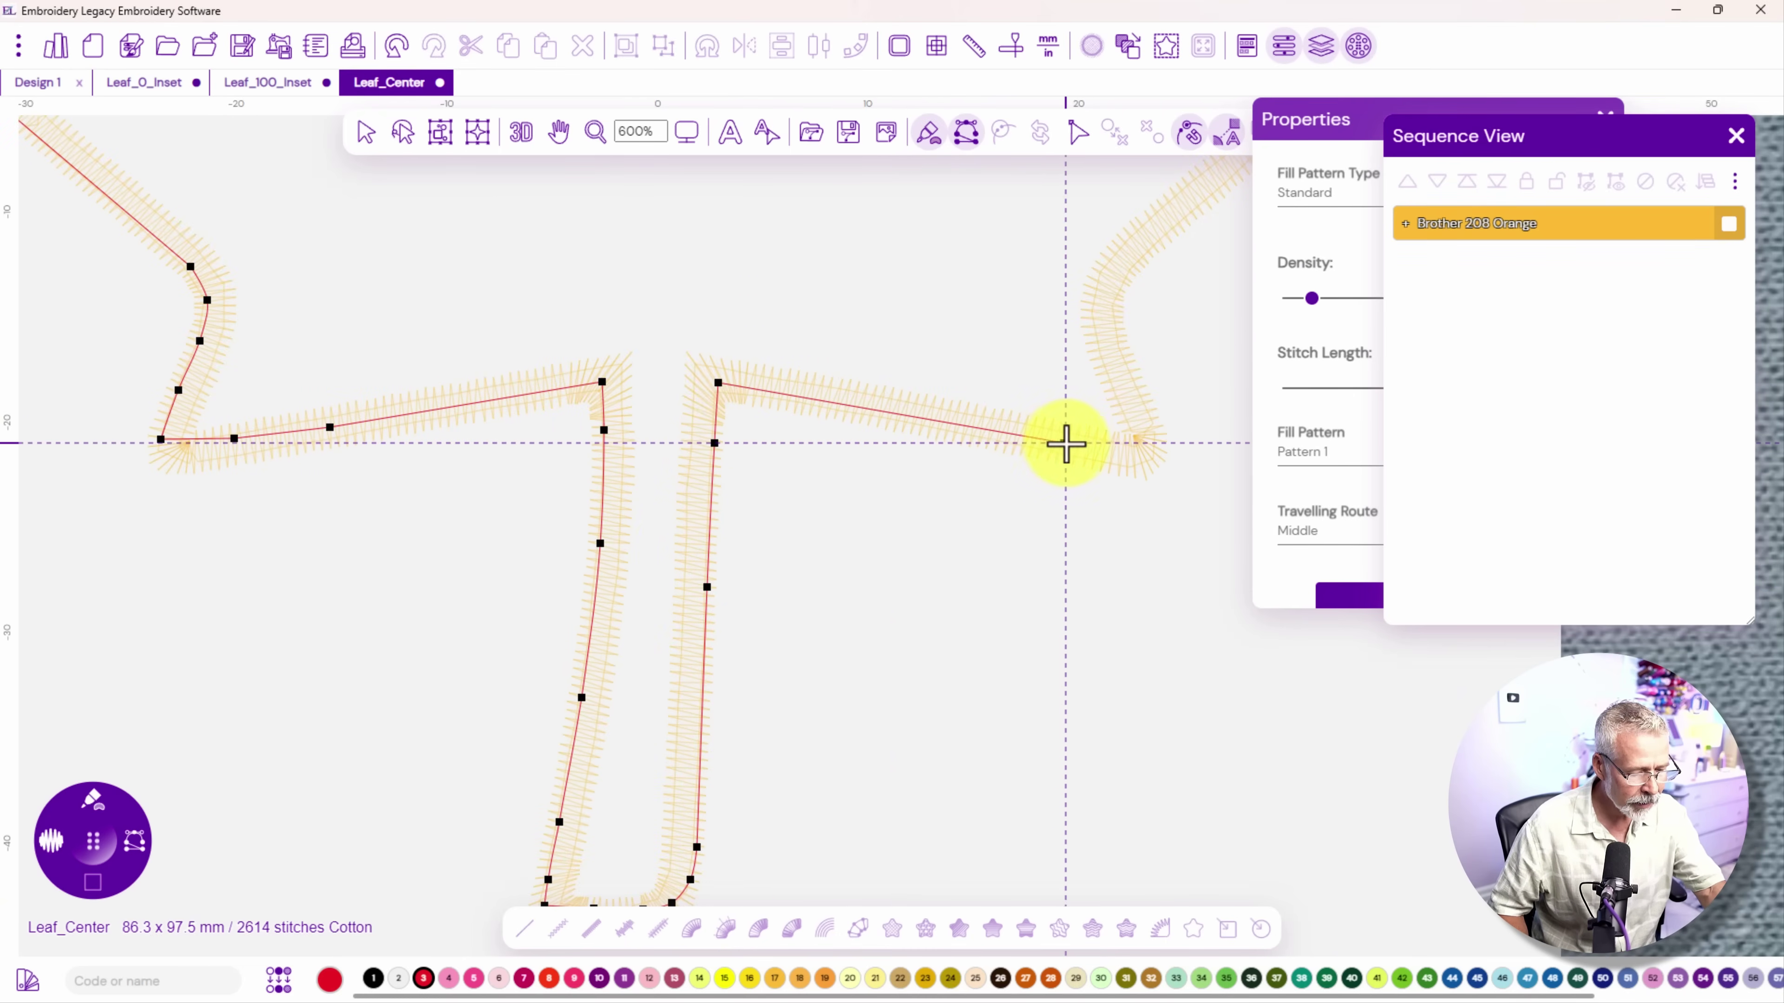
Trace out to the right-hand tip, up the right side, and around the outer corner along the upper edge
left_click(1065, 443)
left_click(1158, 447)
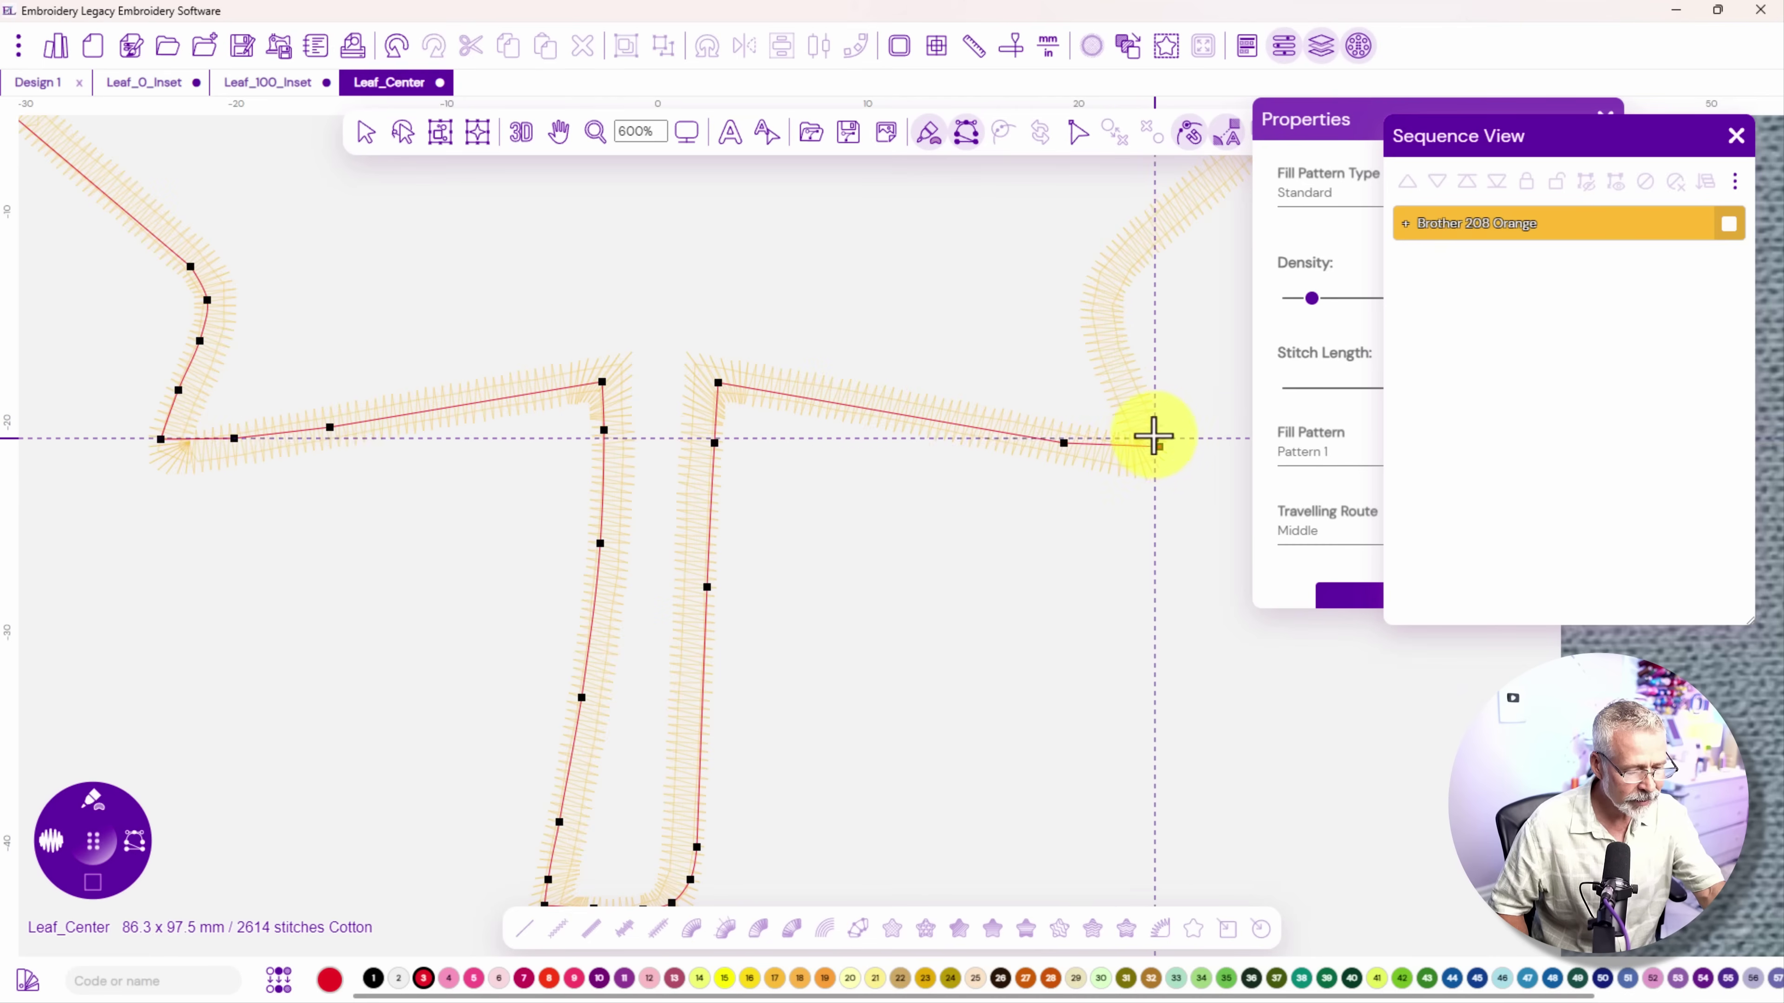
left_click(1147, 412)
left_click(1120, 344)
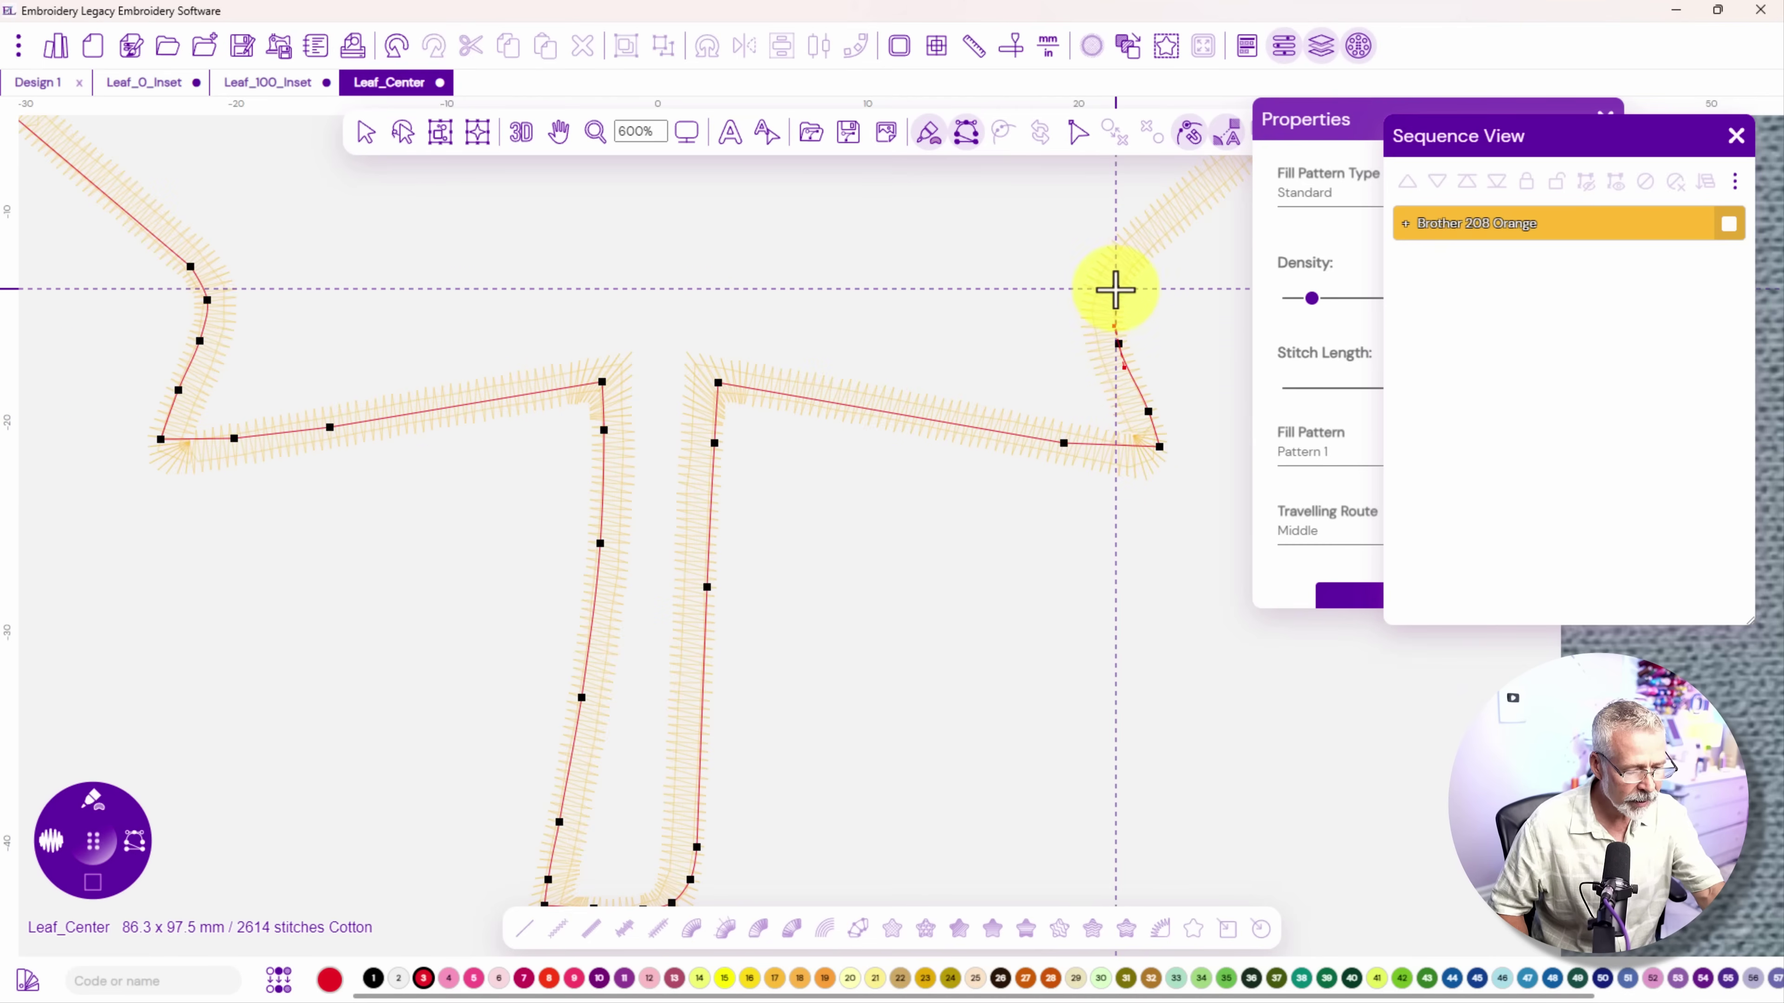
left_click(1116, 287)
left_click(1139, 252)
left_click_drag(1075, 246, 226, 647)
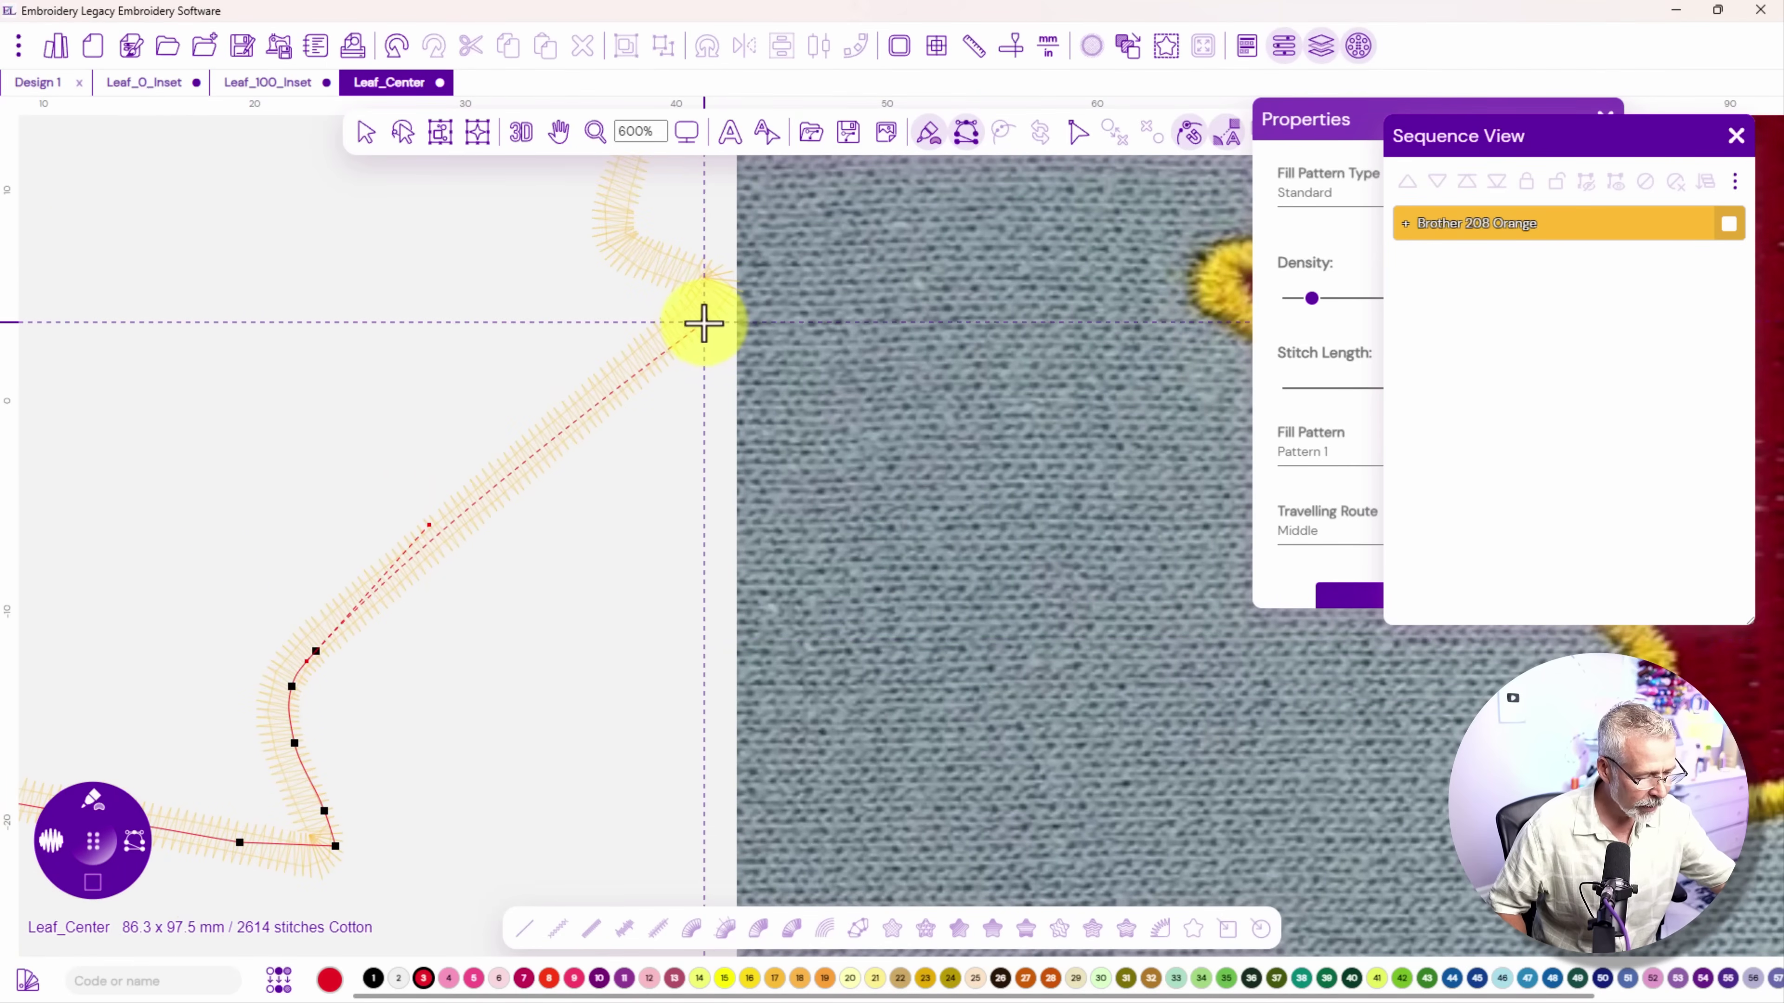
left_click(712, 313)
left_click(724, 293)
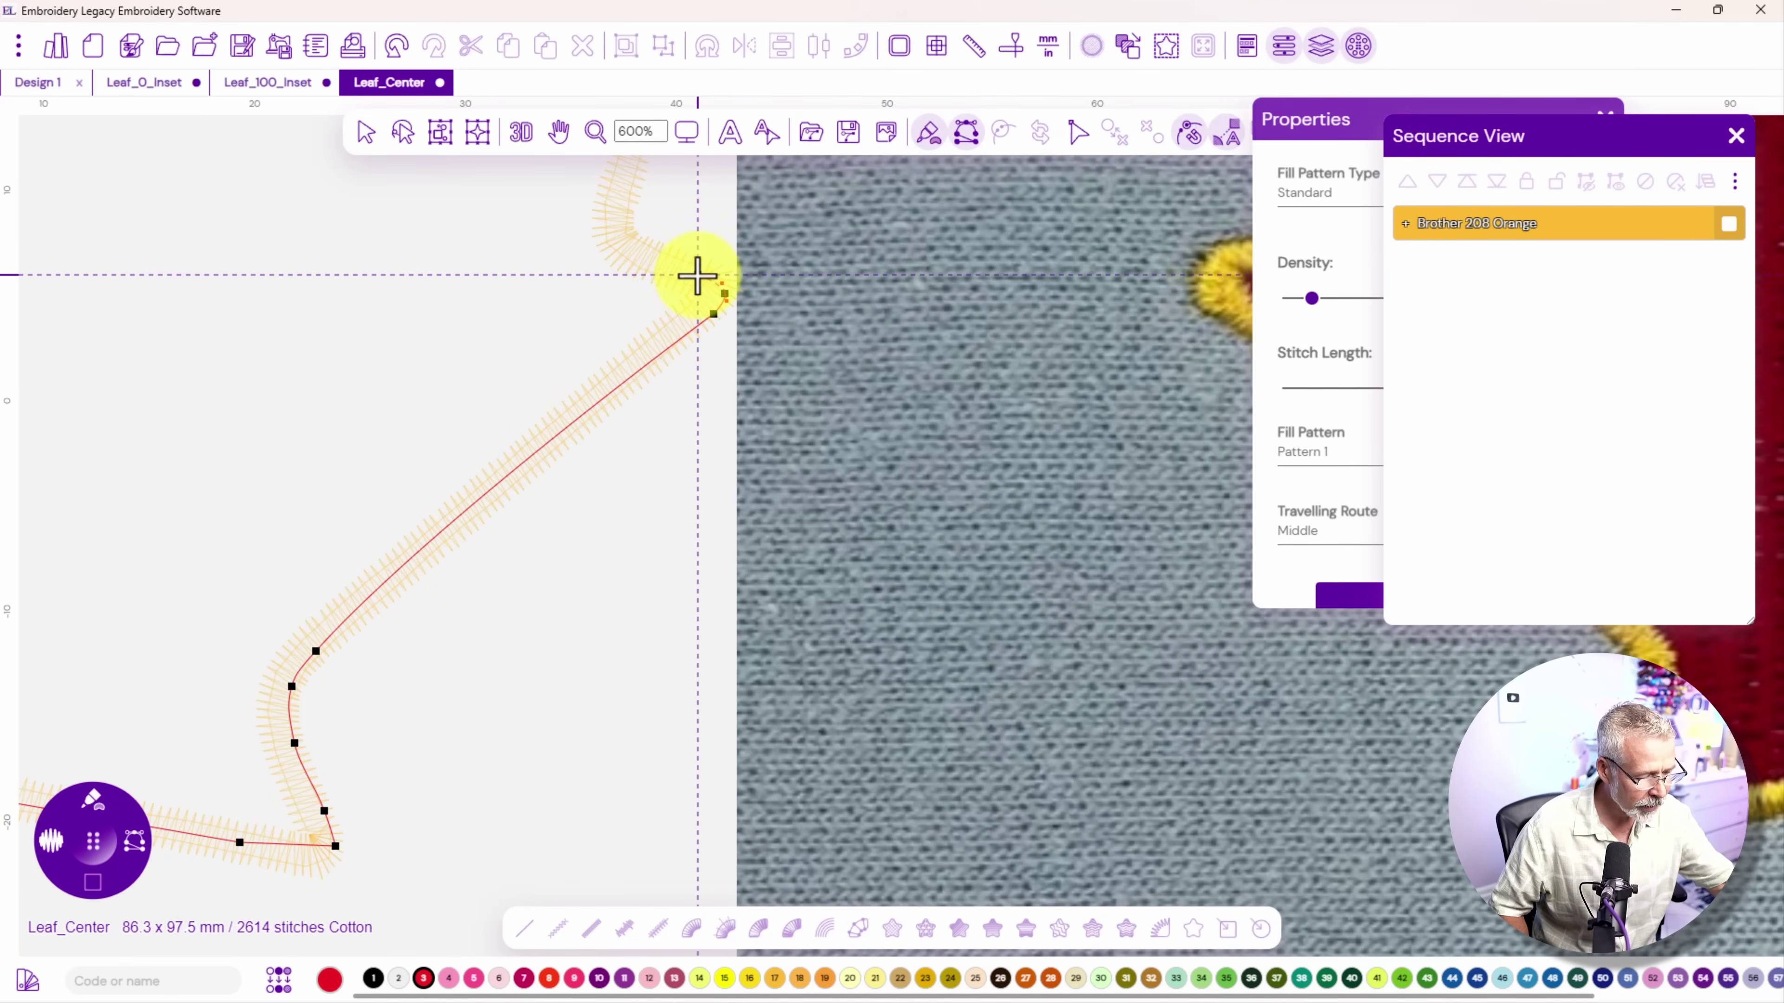
left_click(699, 275)
left_click(636, 249)
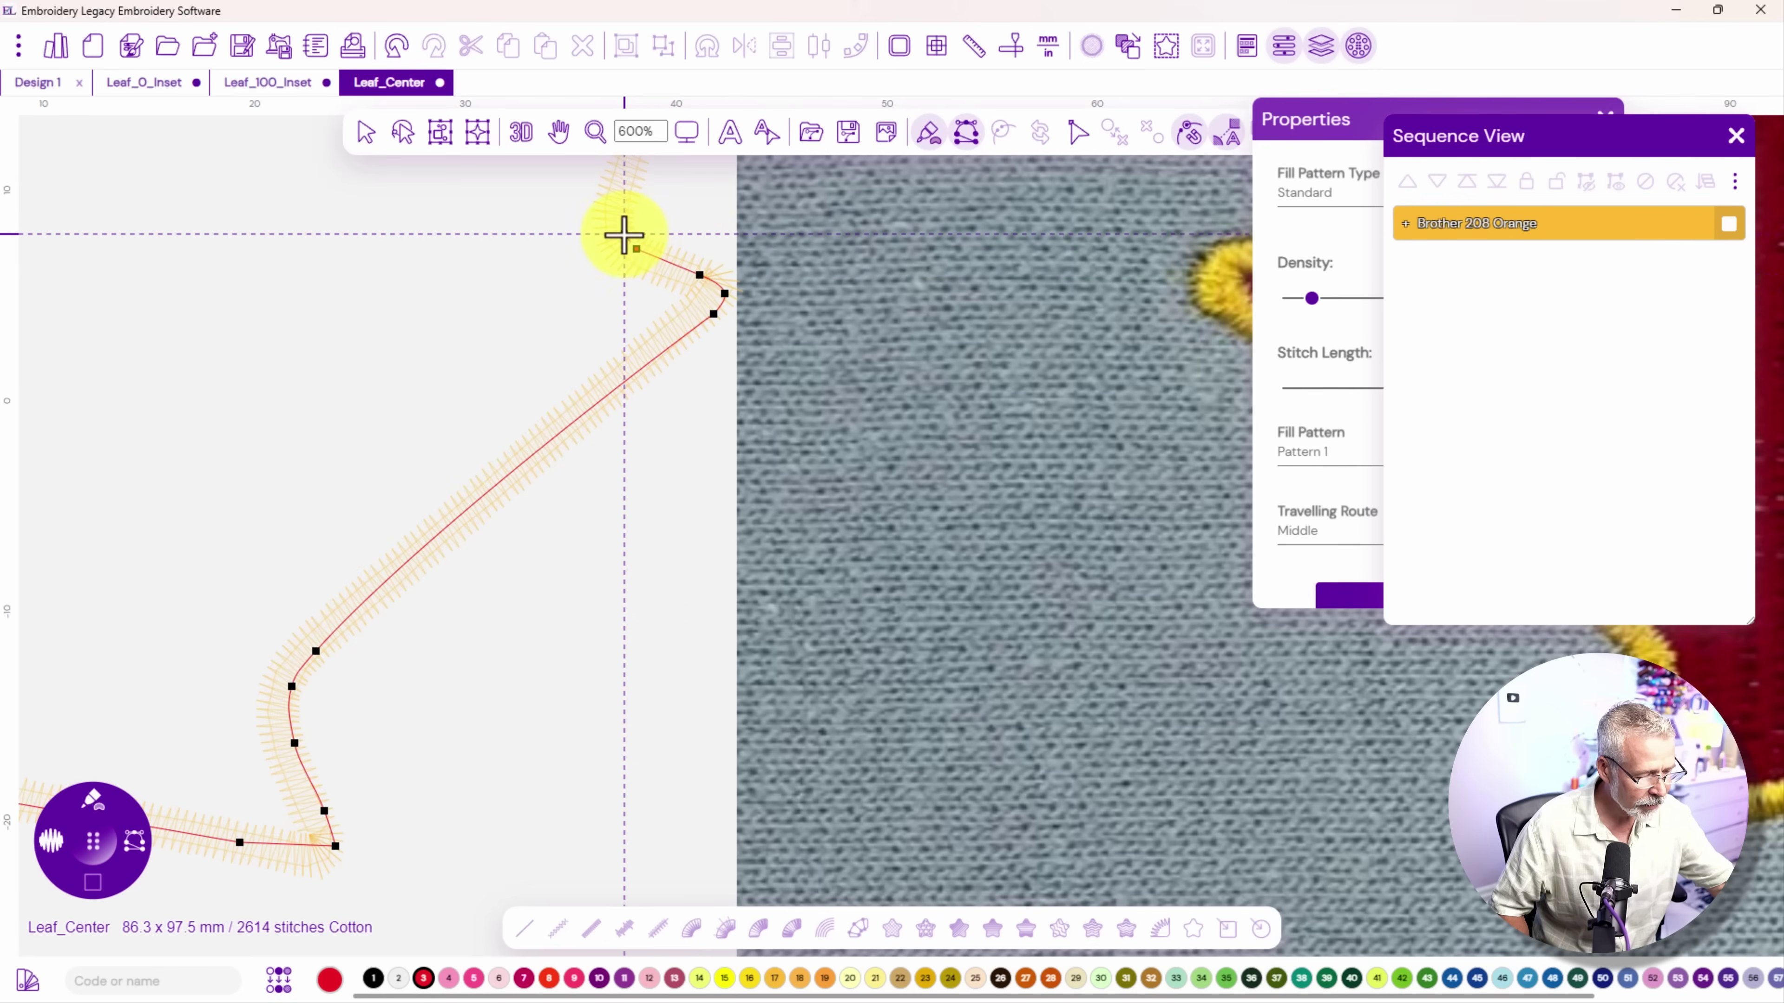
left_click(627, 199)
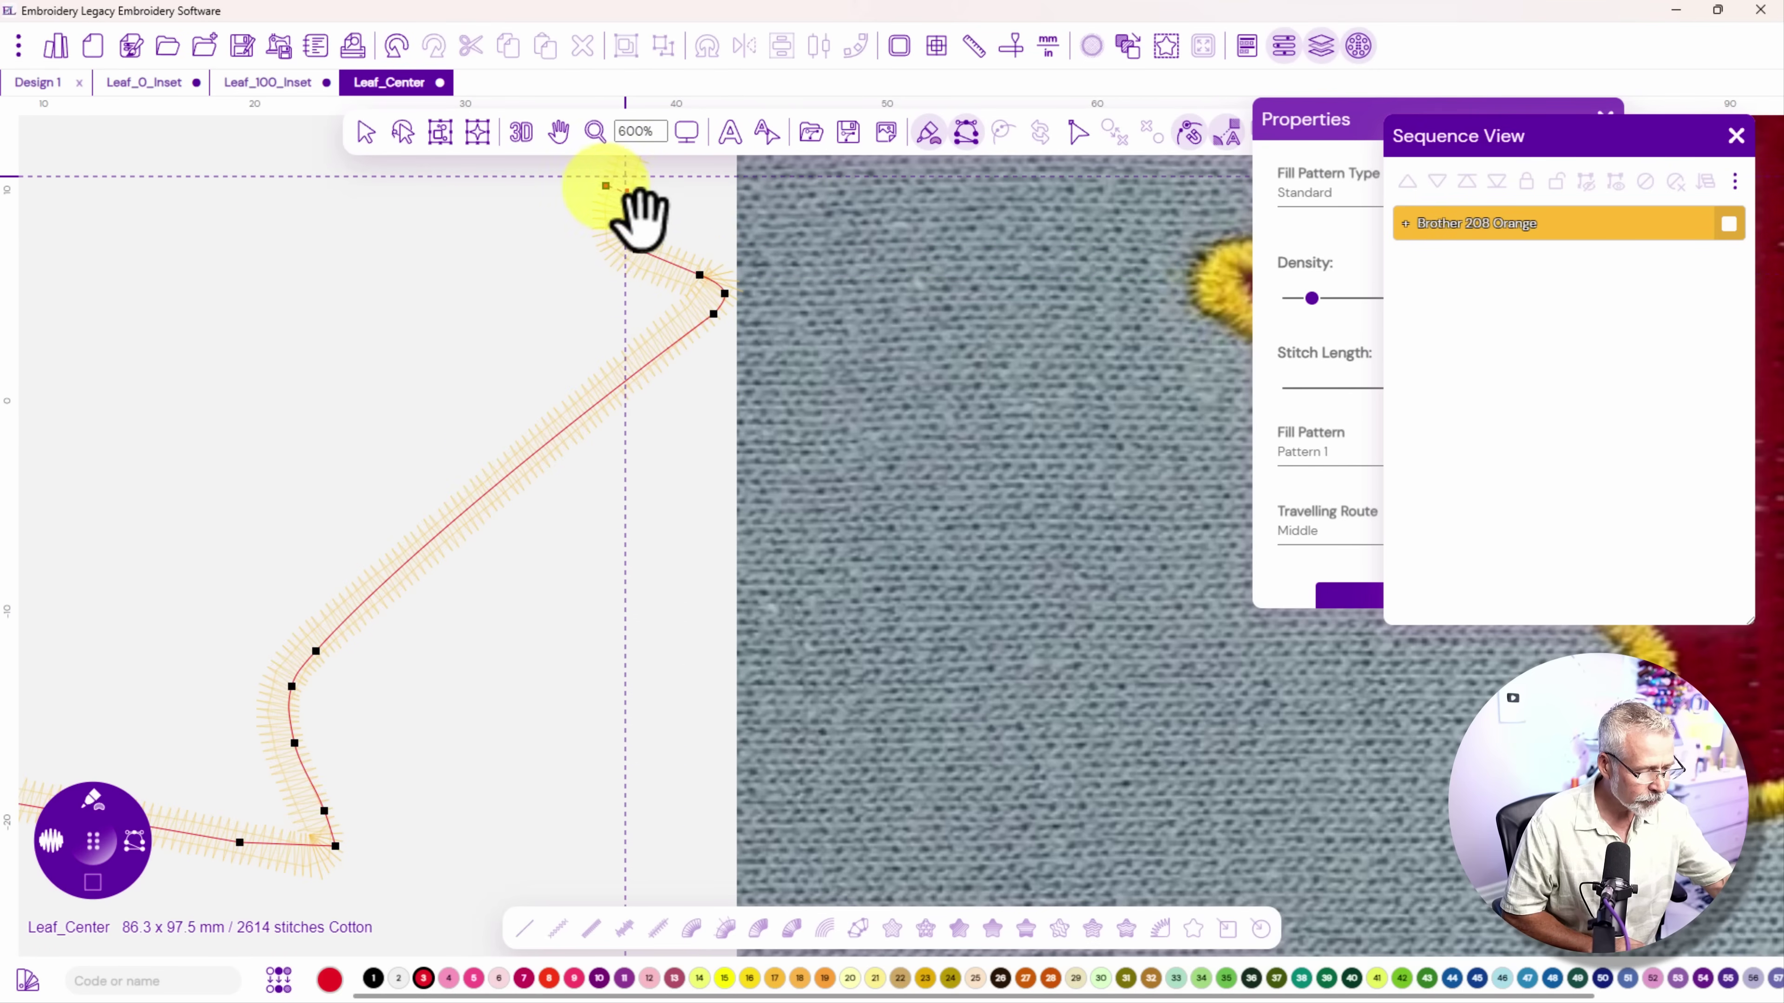
left_click_drag(637, 219, 624, 680)
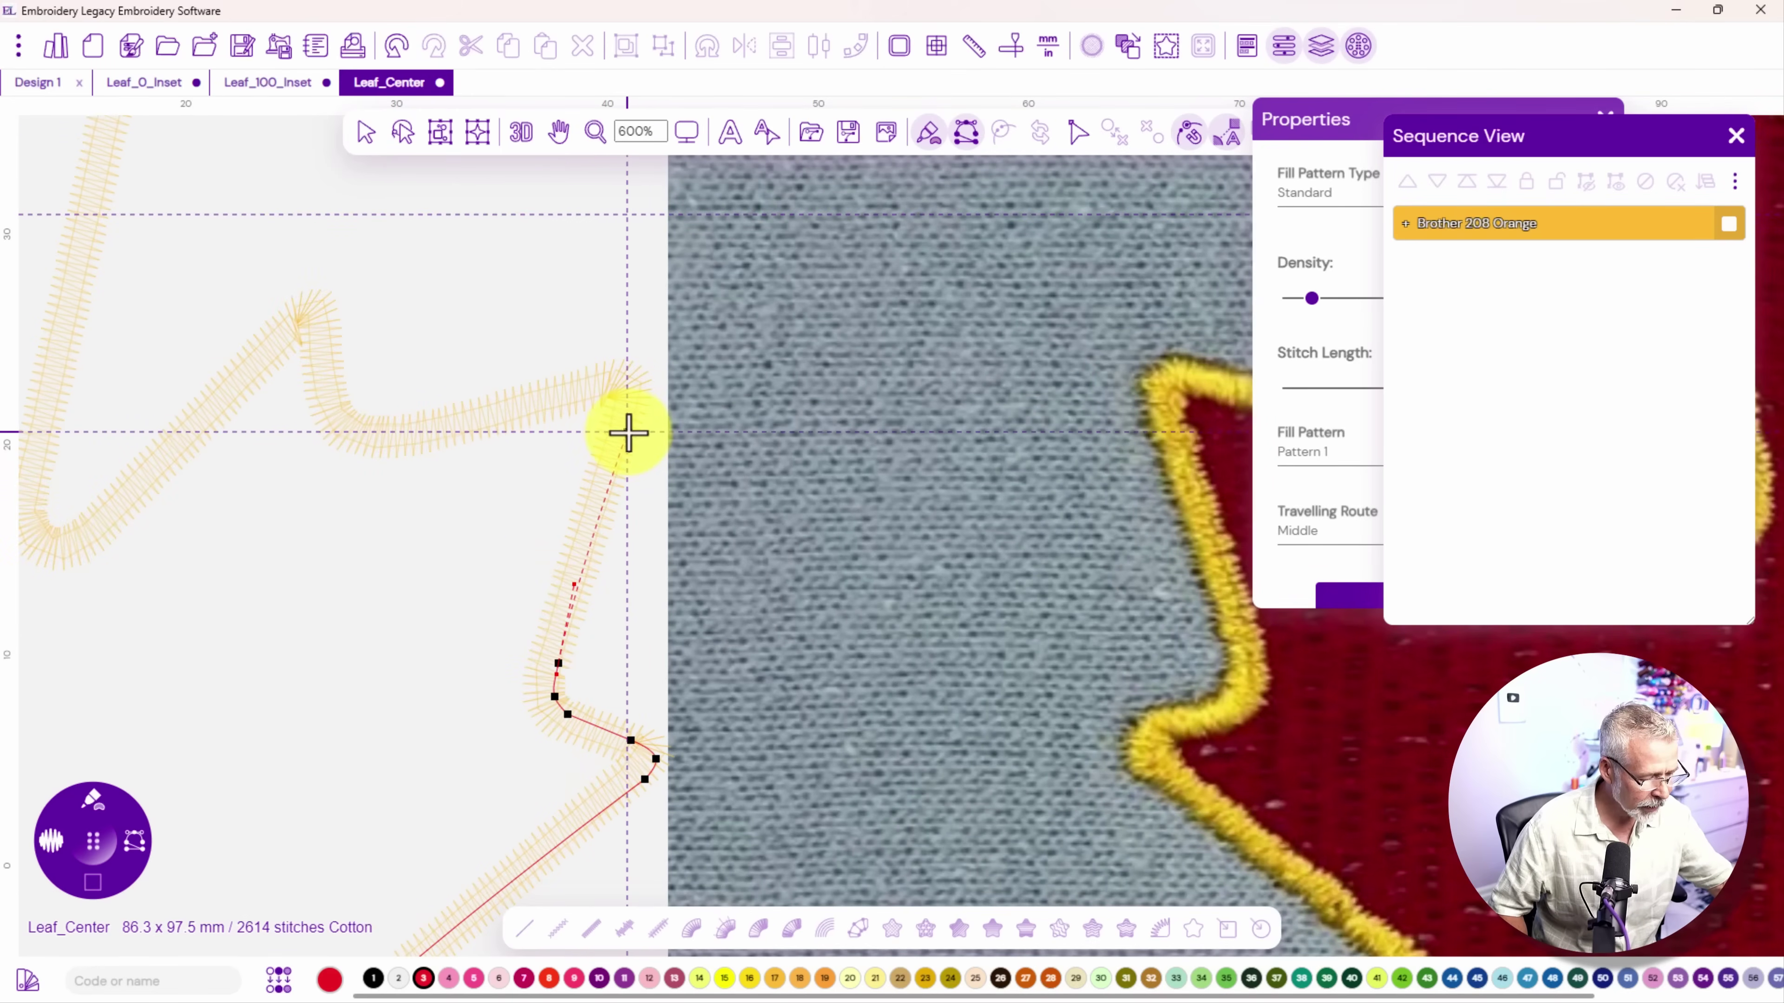
Trace outline points along the right lobes' edges and around the inner corner down to the lobe's corner
left_click(630, 429)
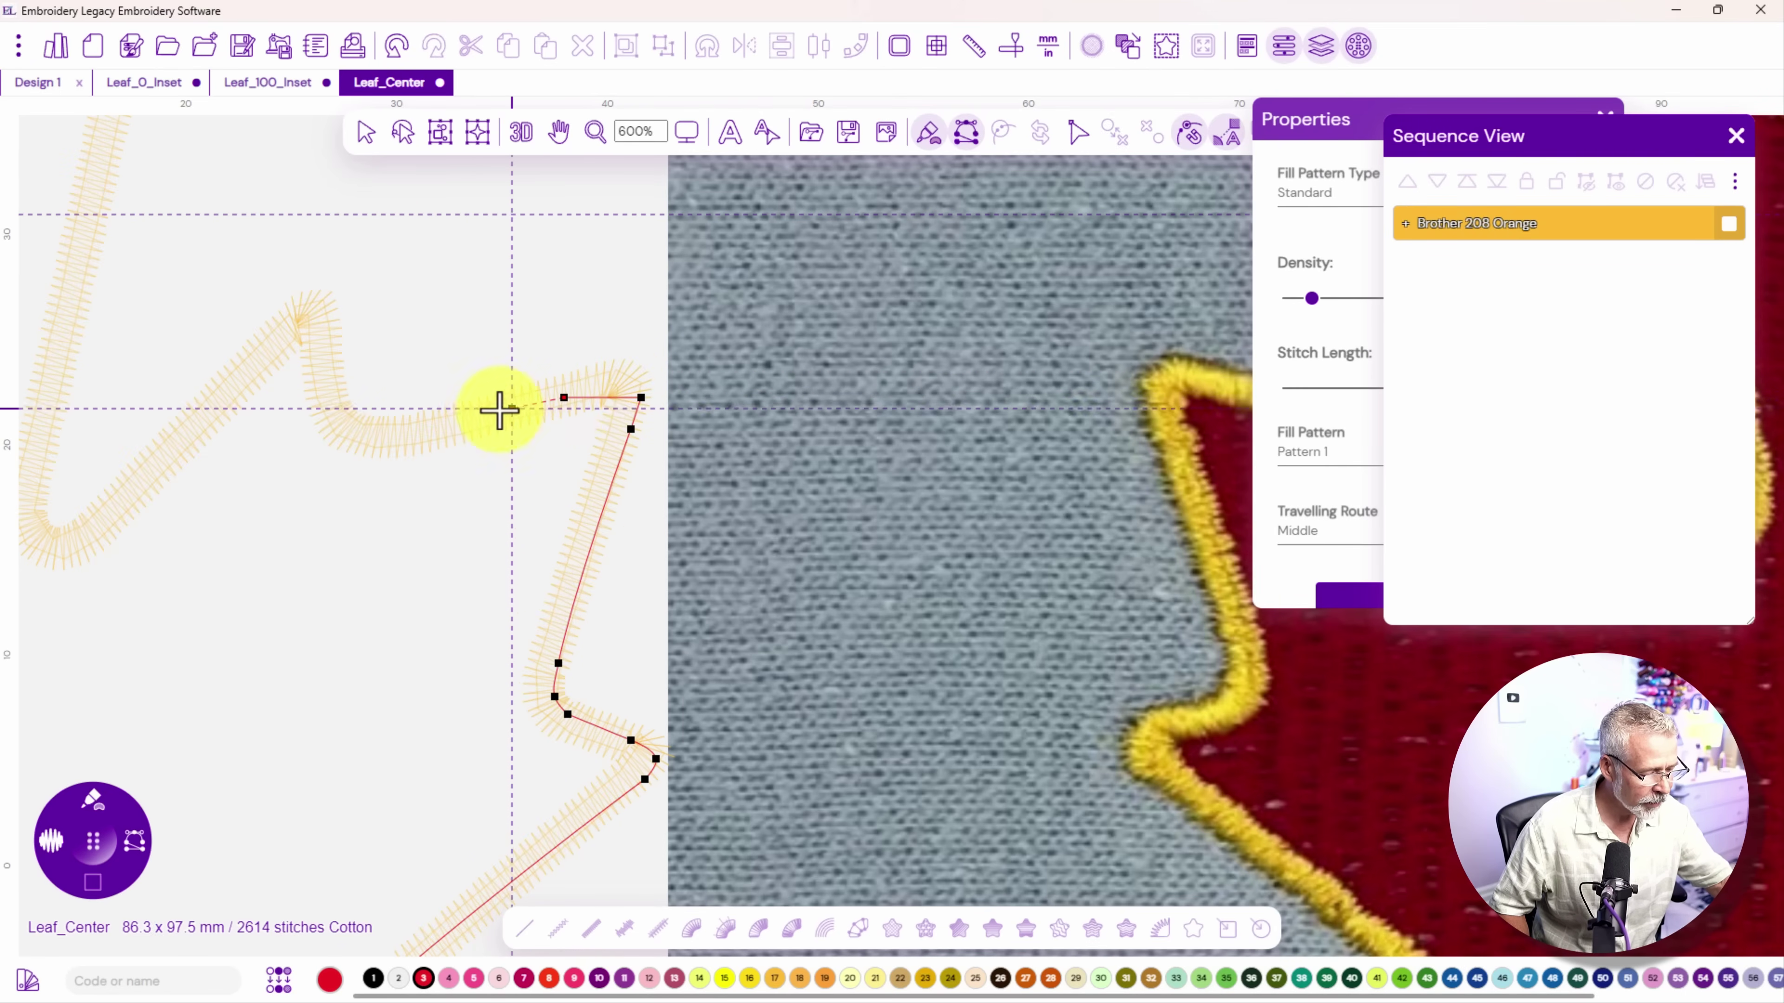
left_click(412, 438)
left_click(374, 443)
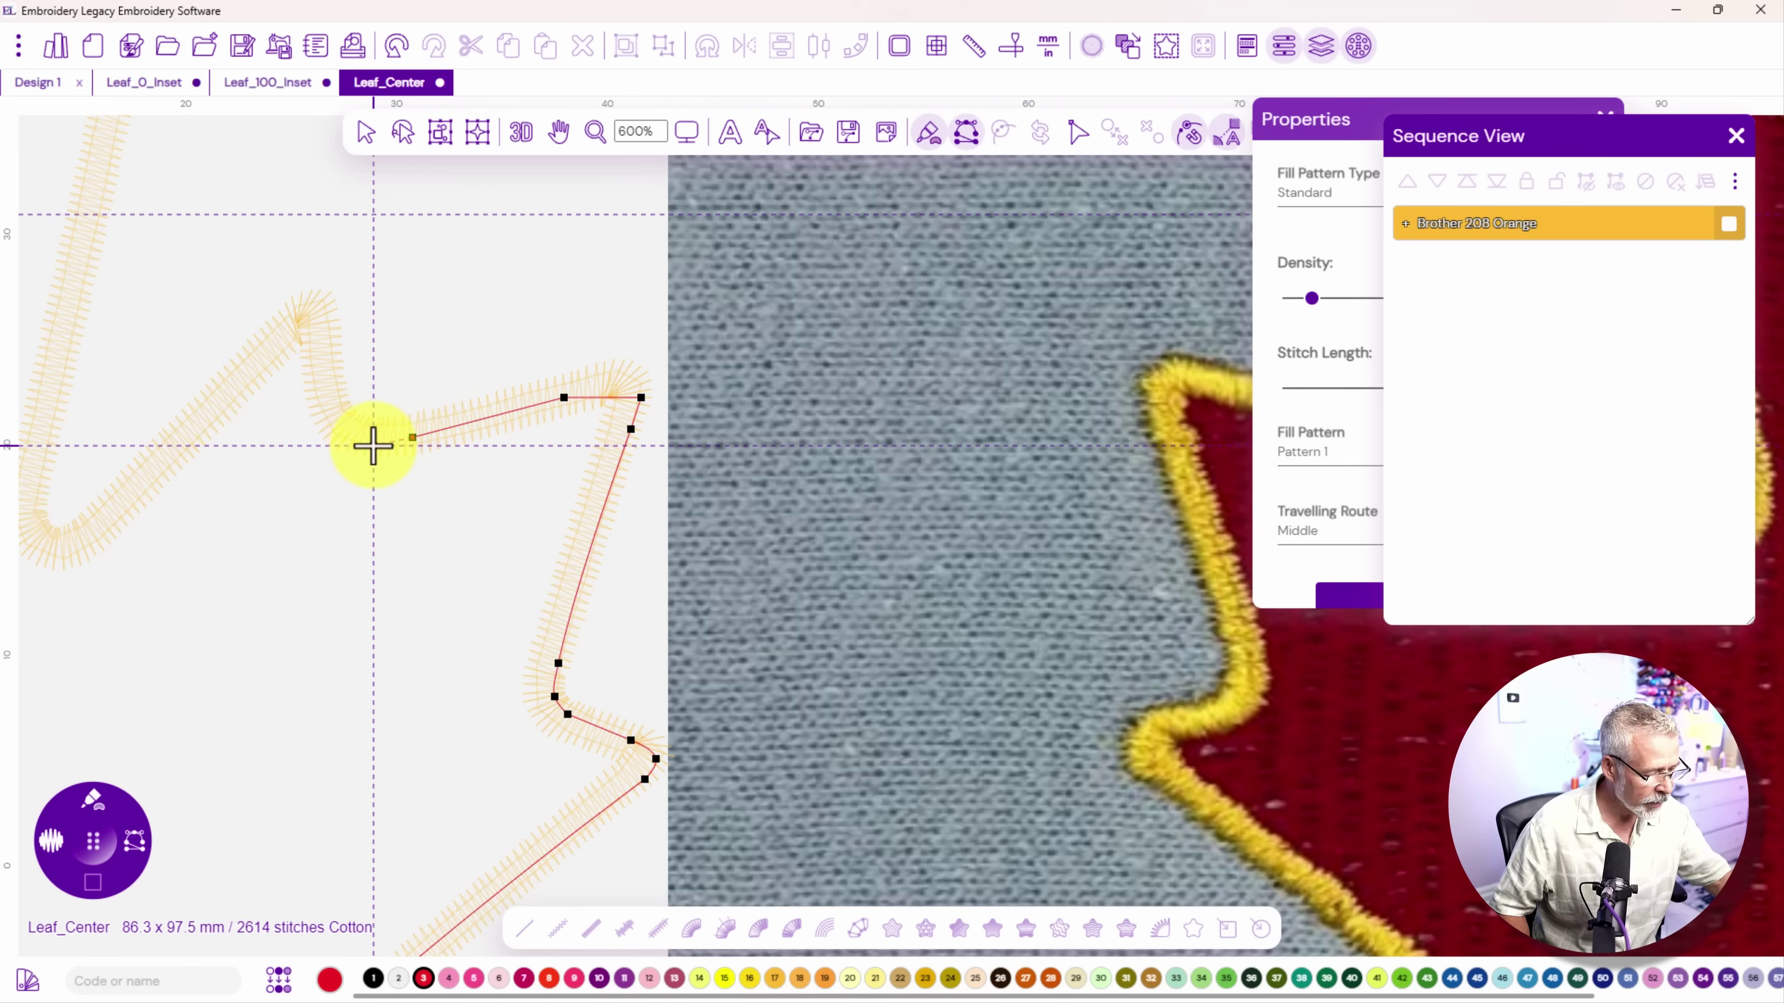
left_click(346, 429)
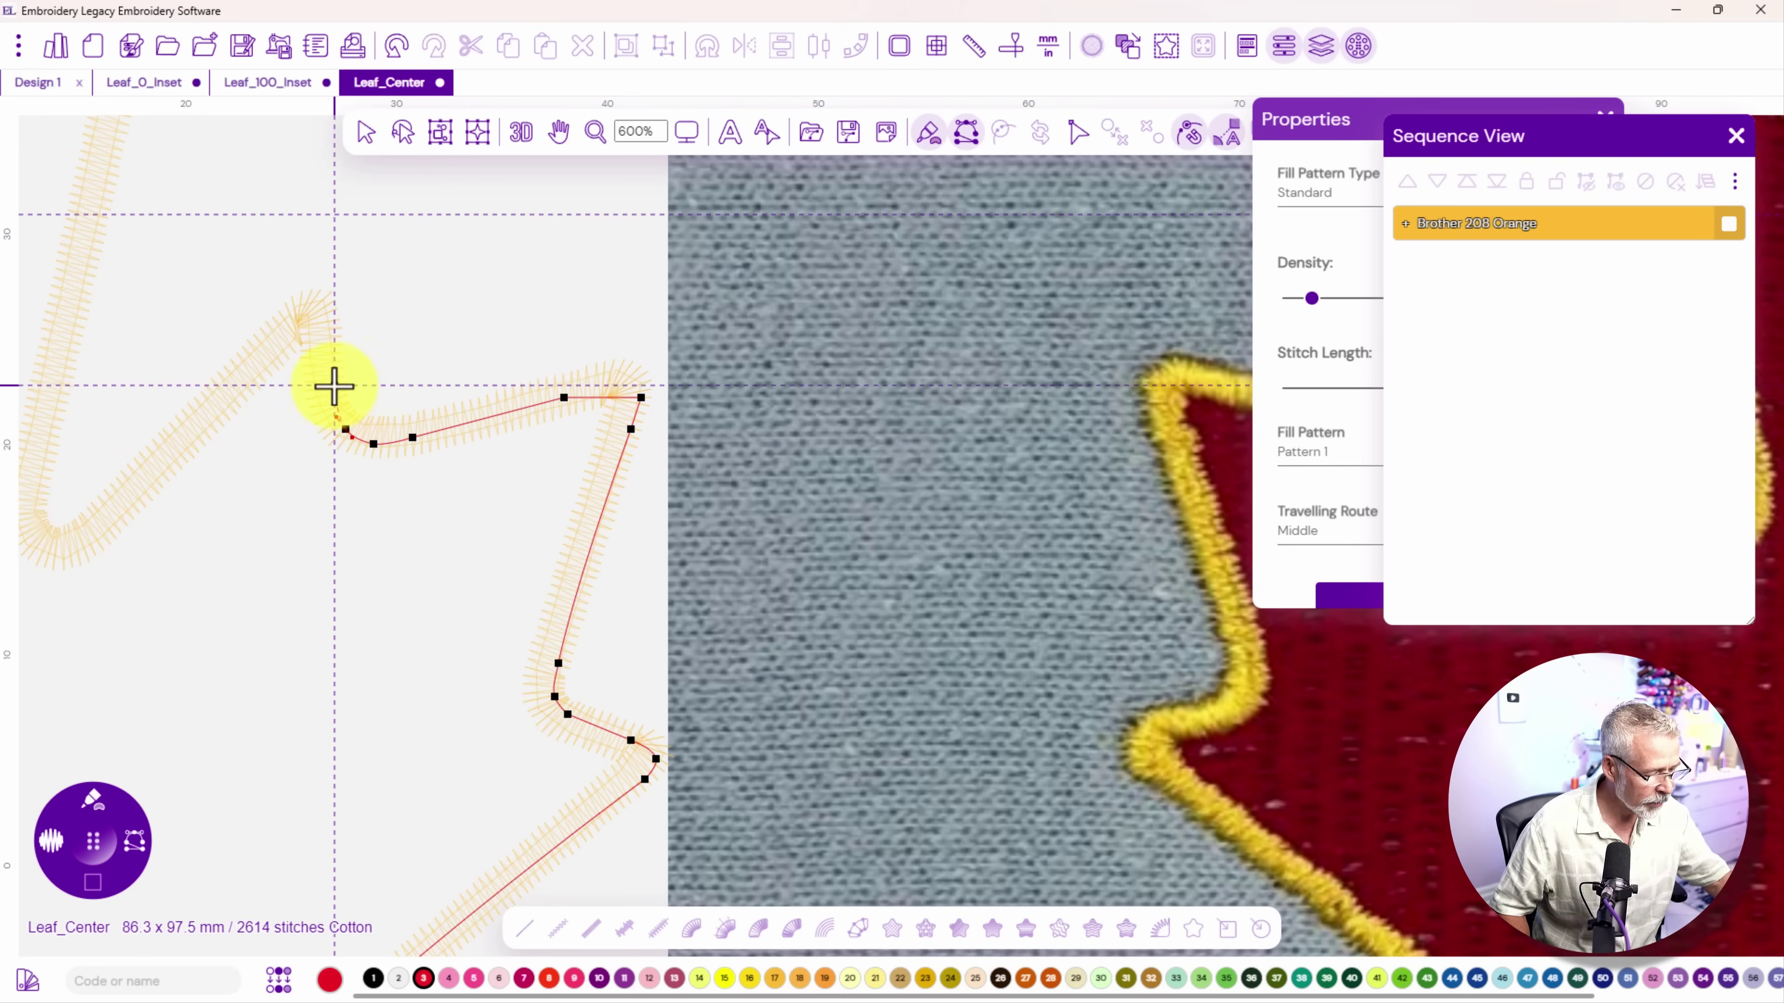
left_click(335, 385)
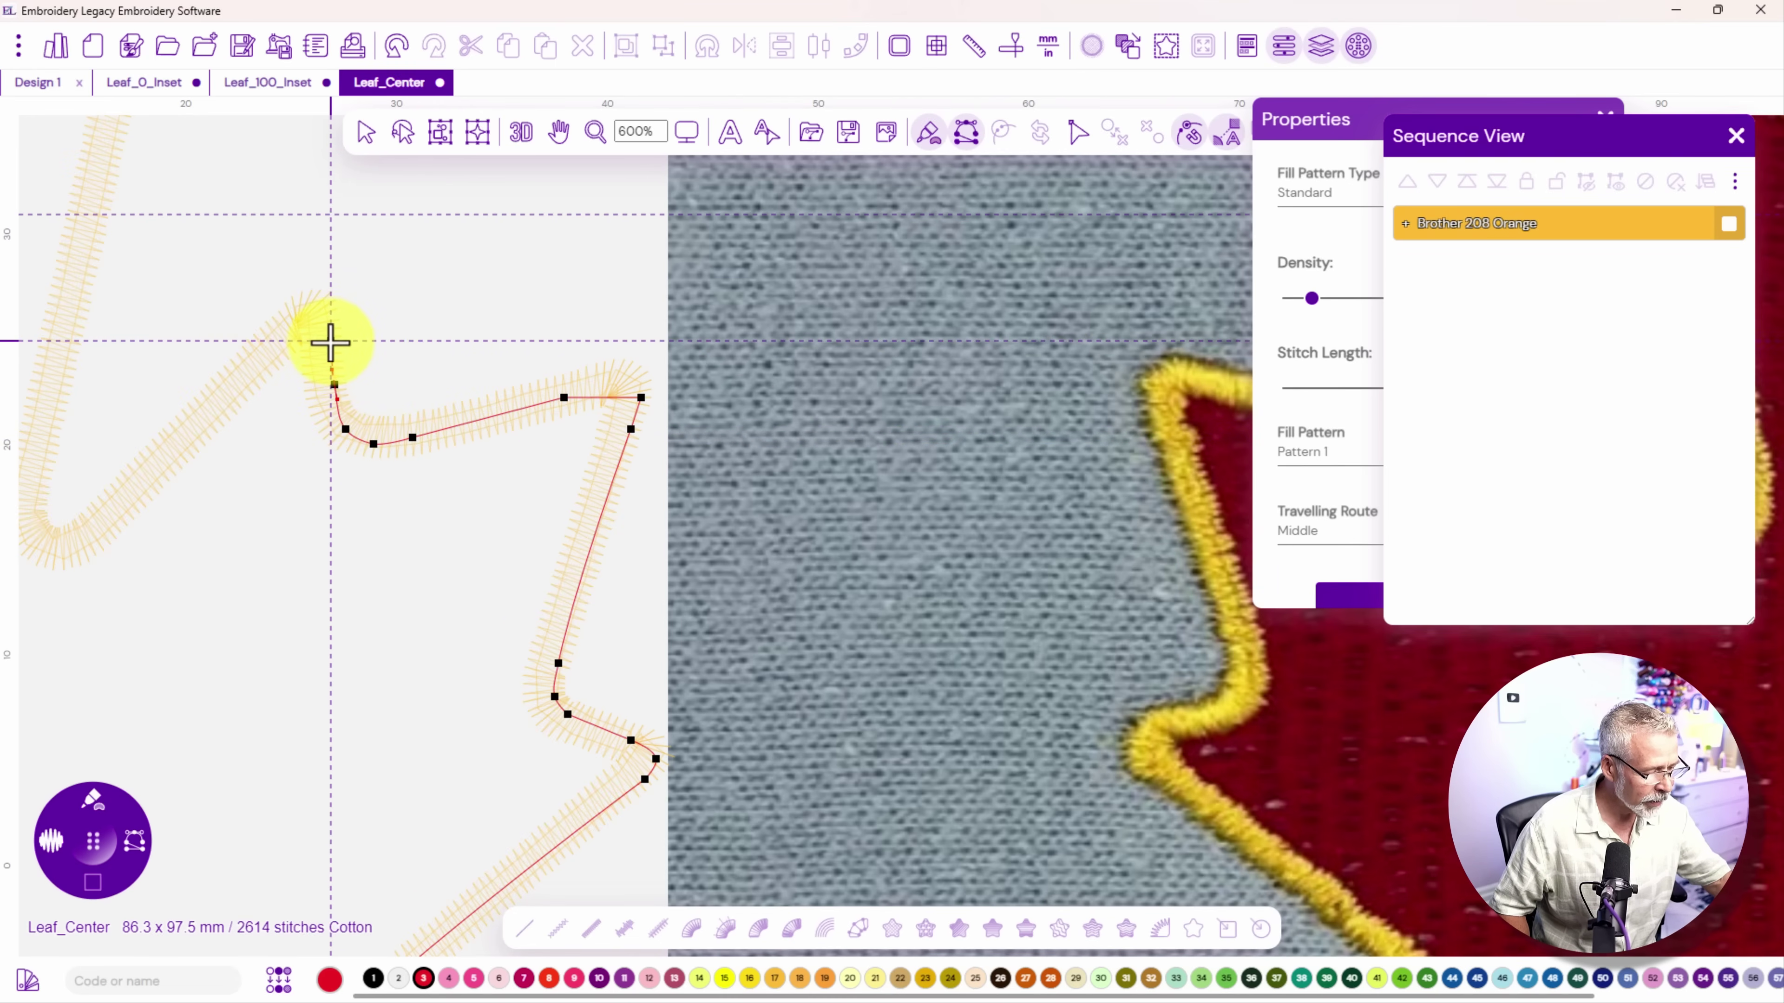
left_click(330, 342)
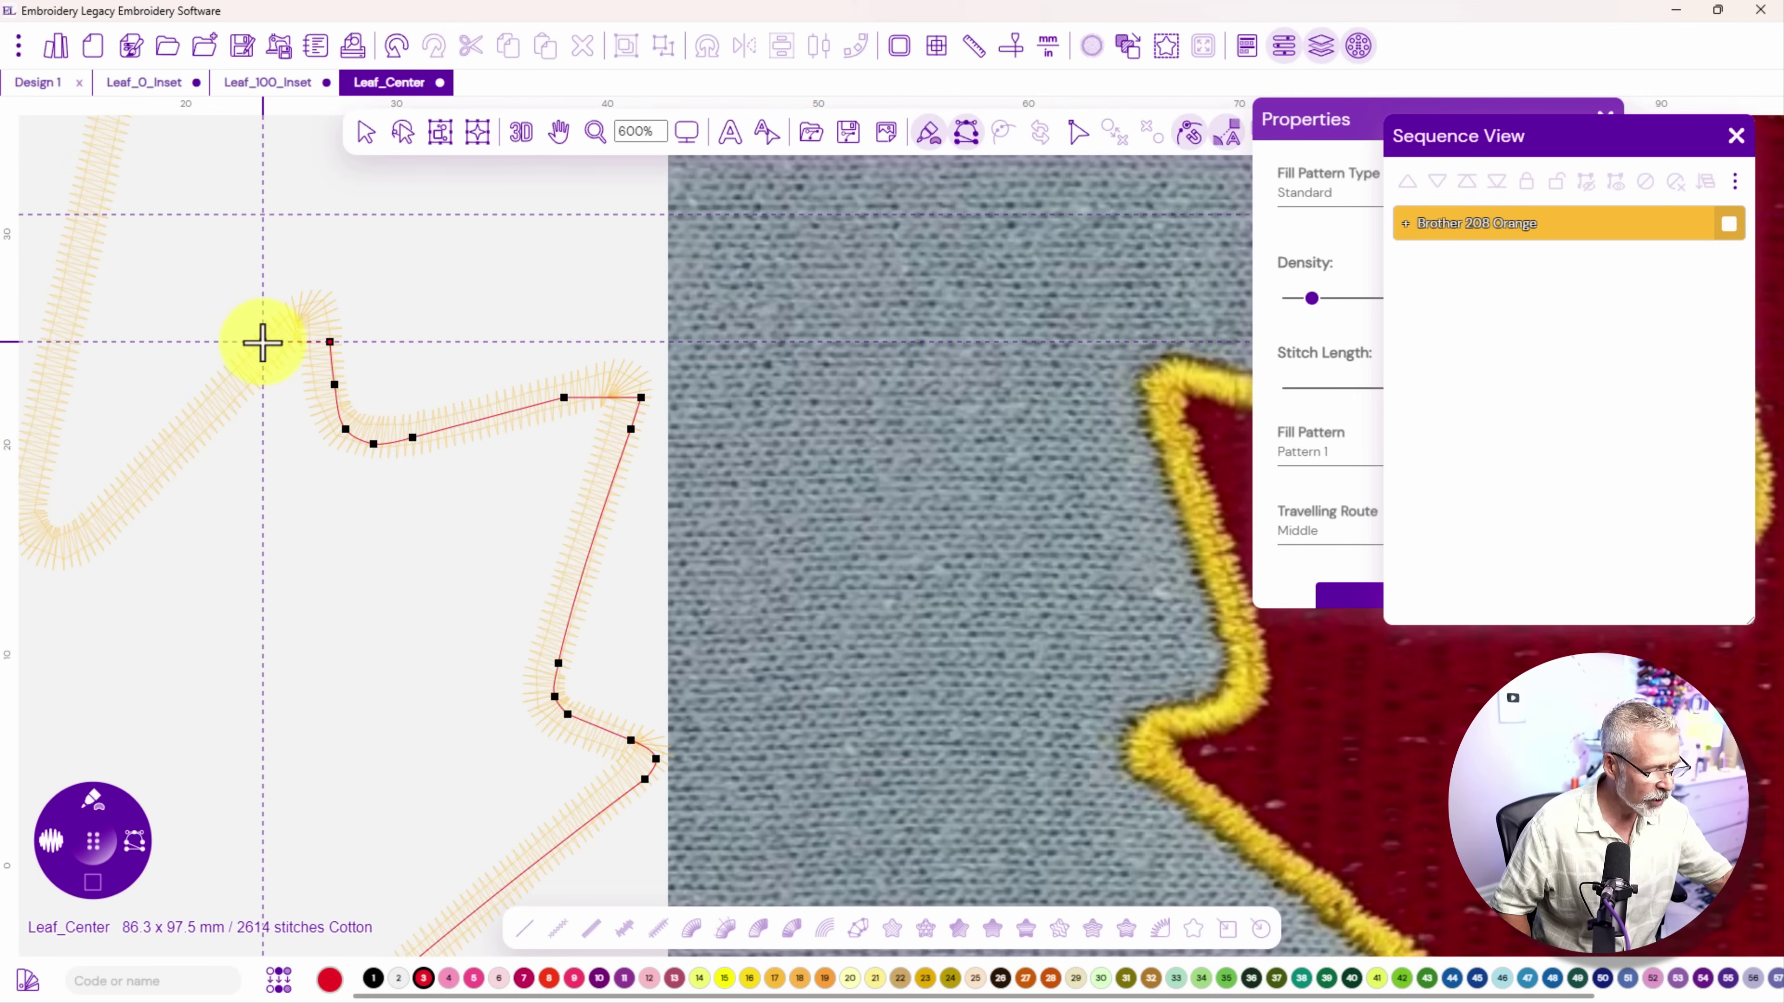
left_click(262, 342)
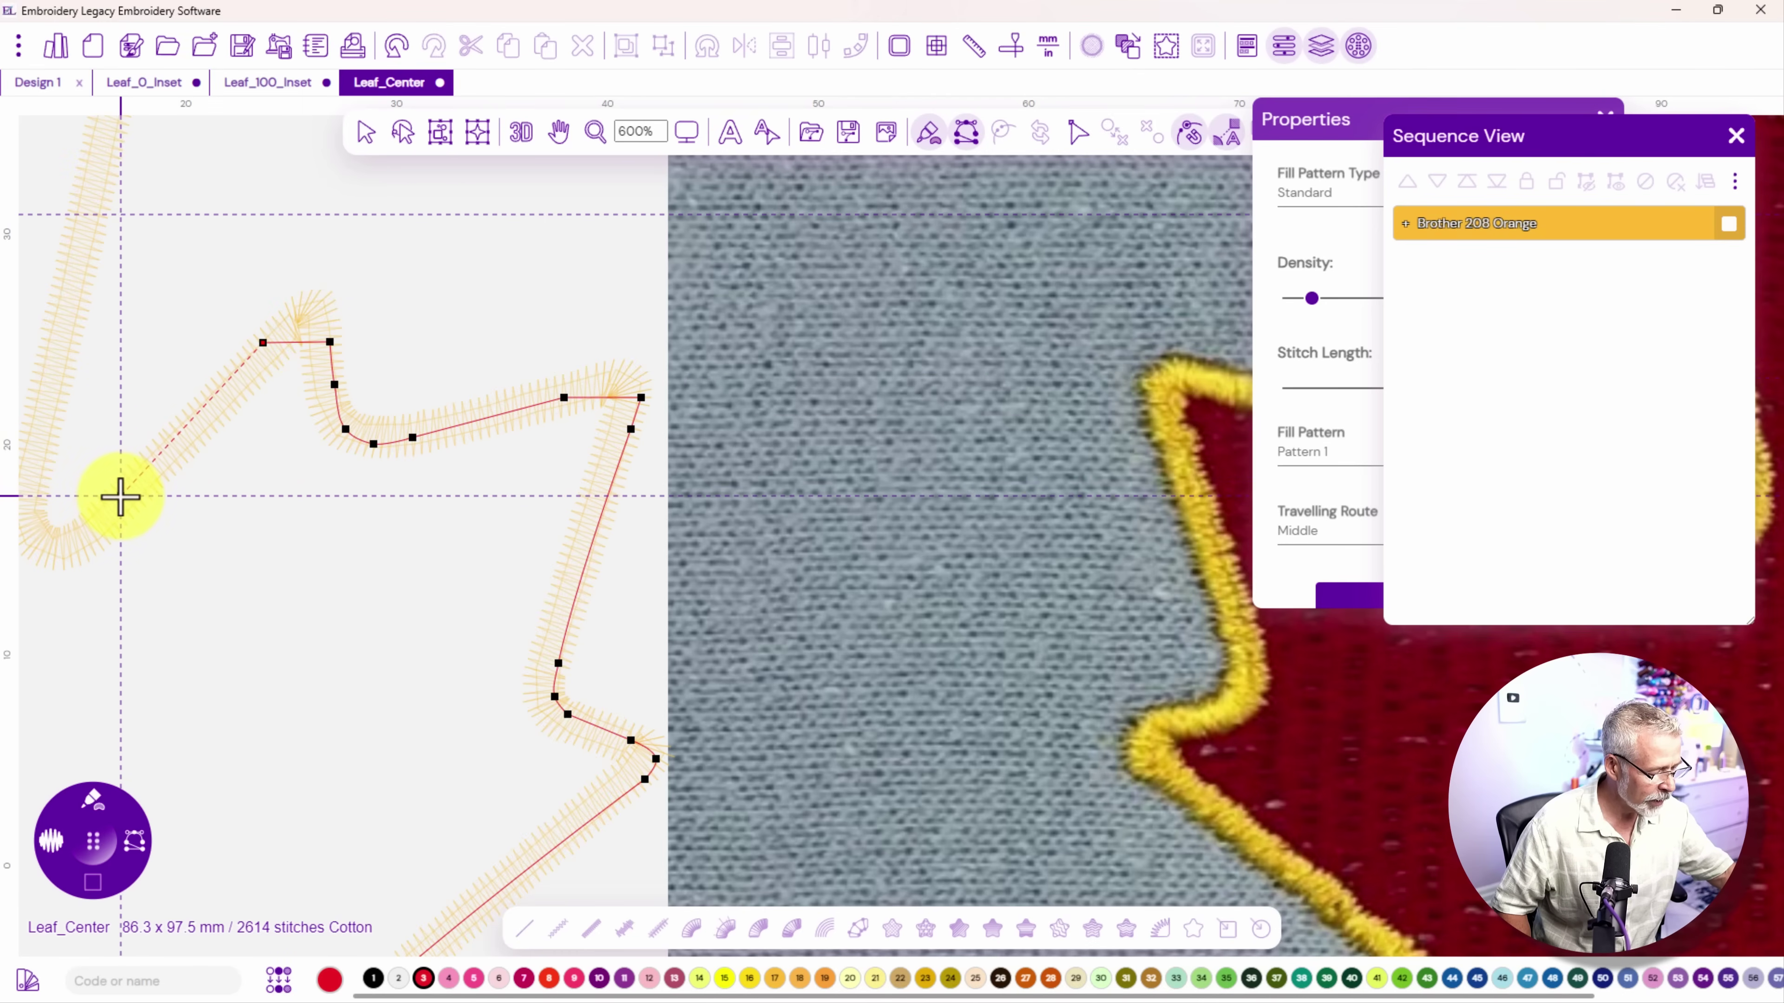
left_click(120, 497)
left_click(92, 532)
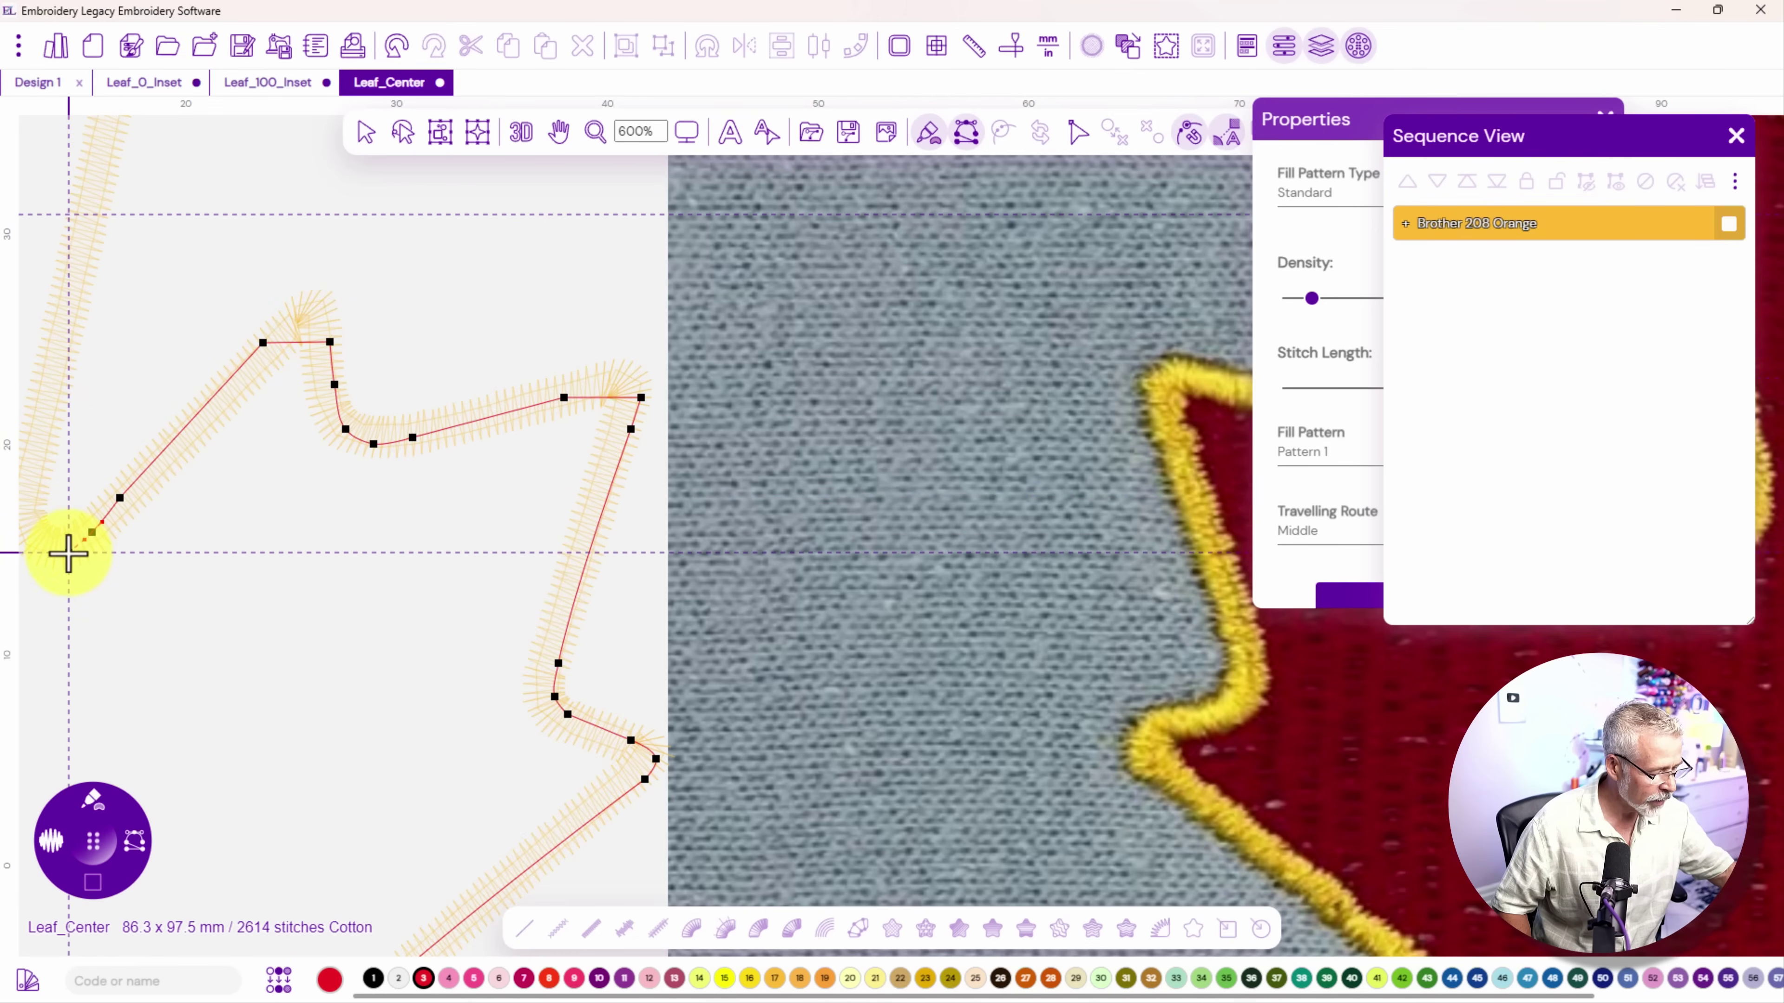
left_click(68, 553)
Trace around the lobe bottom, the curve between lobes, and up to the leaf's top tip
left_click_drag(95, 522, 438, 757)
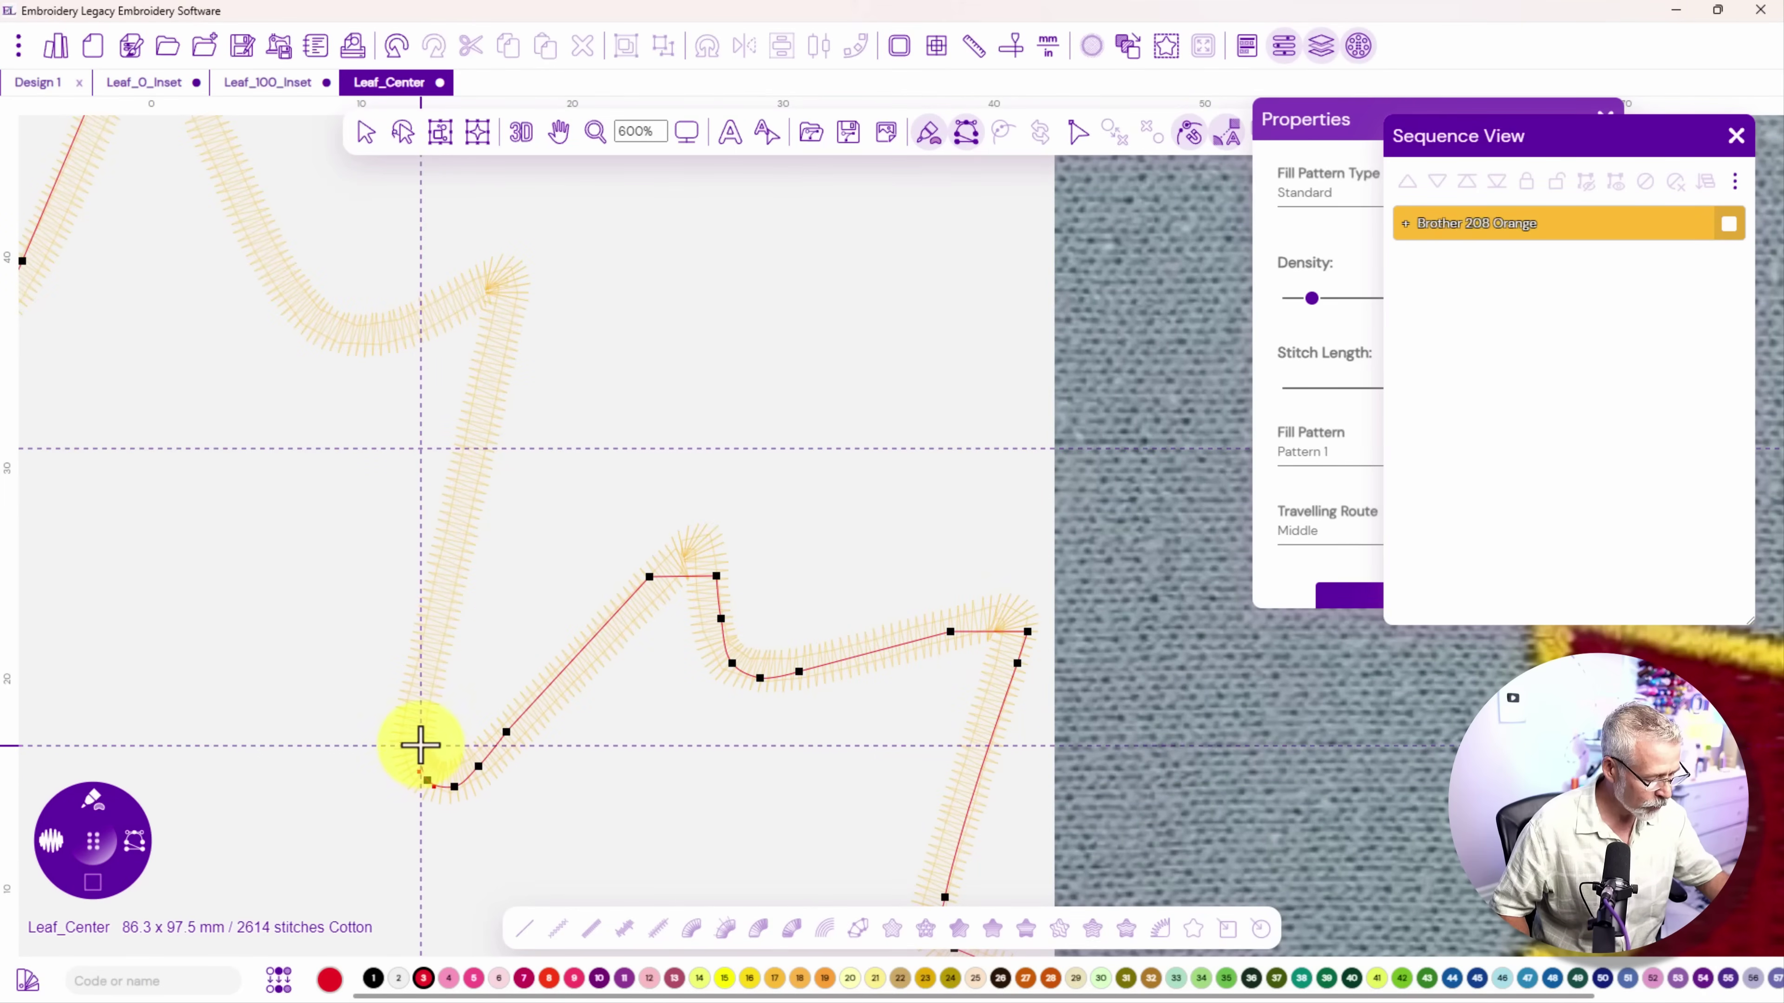
left_click(421, 743)
left_click(437, 680)
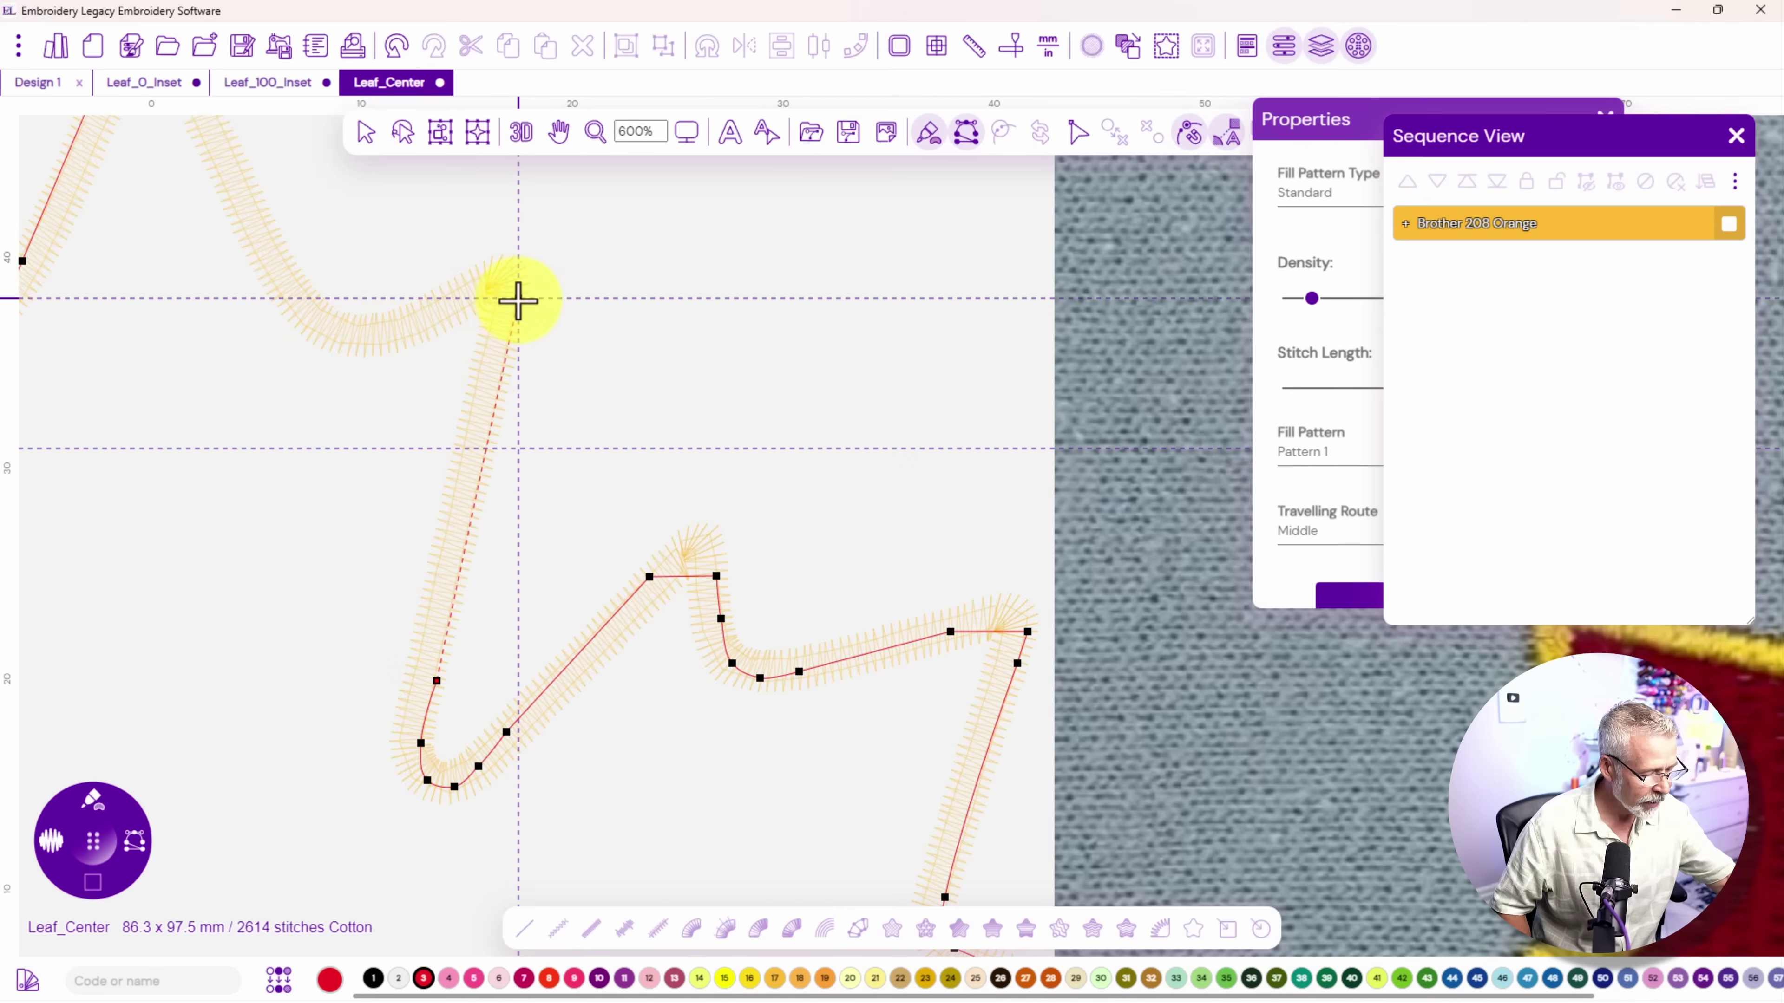
left_click(516, 307)
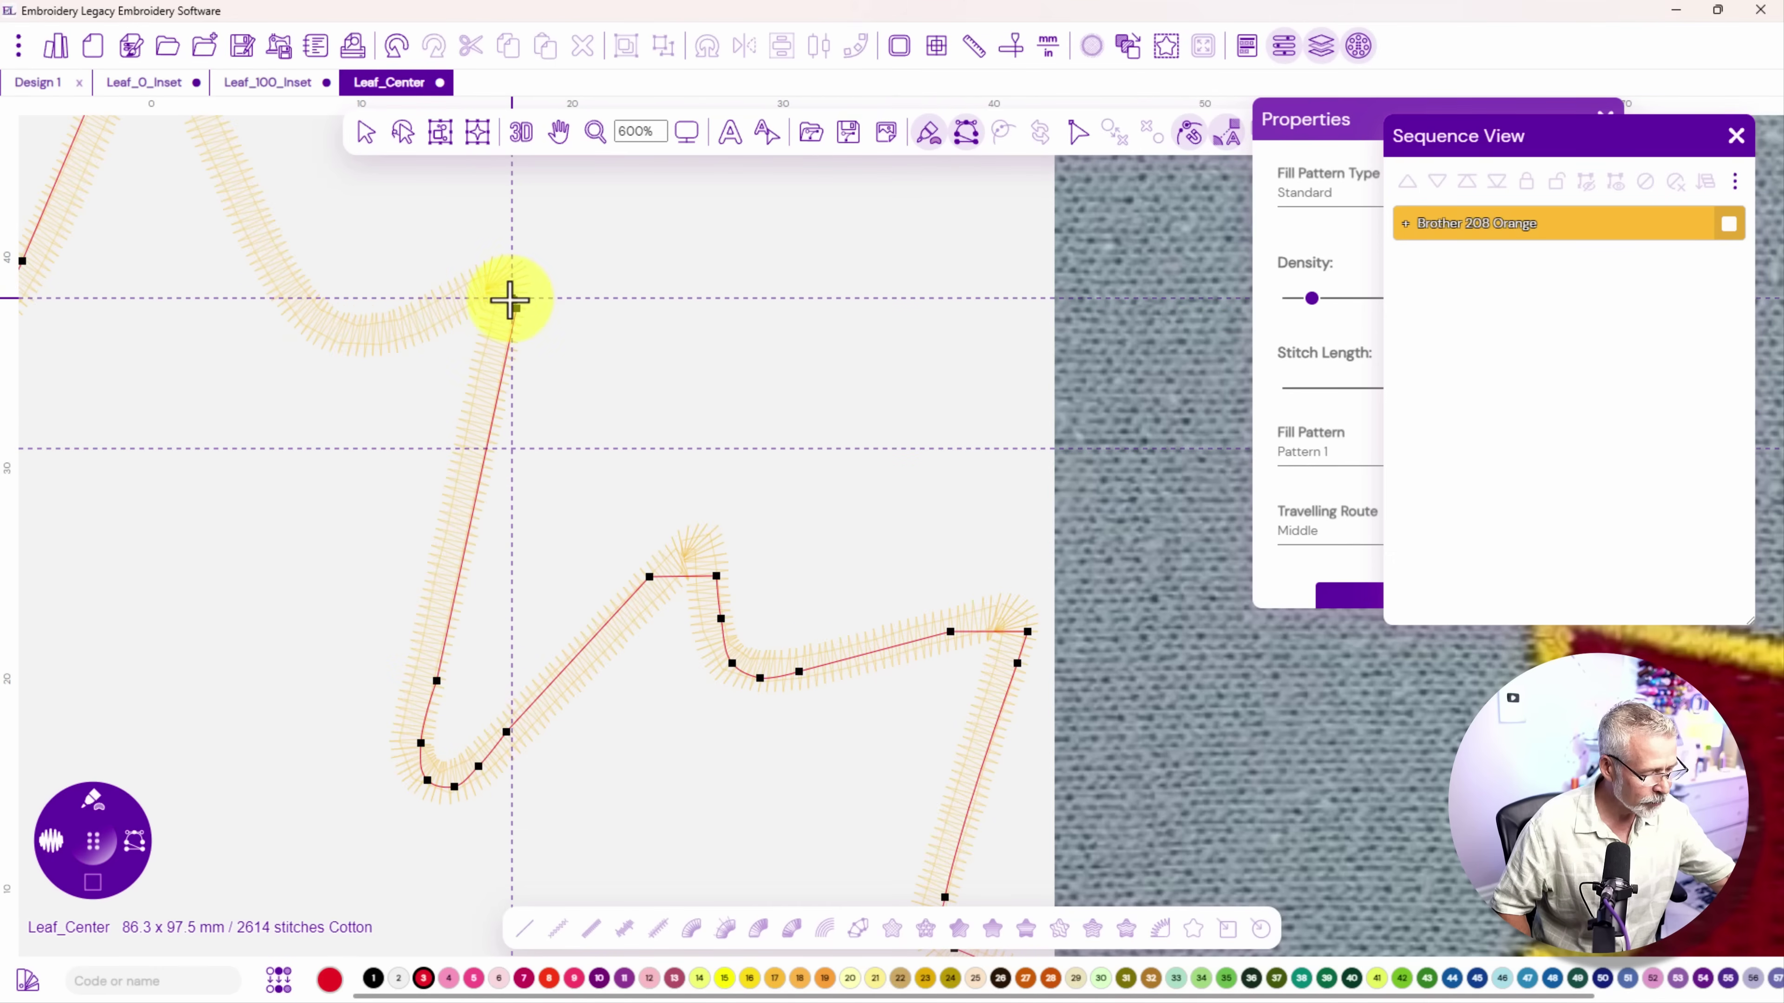
left_click(457, 299)
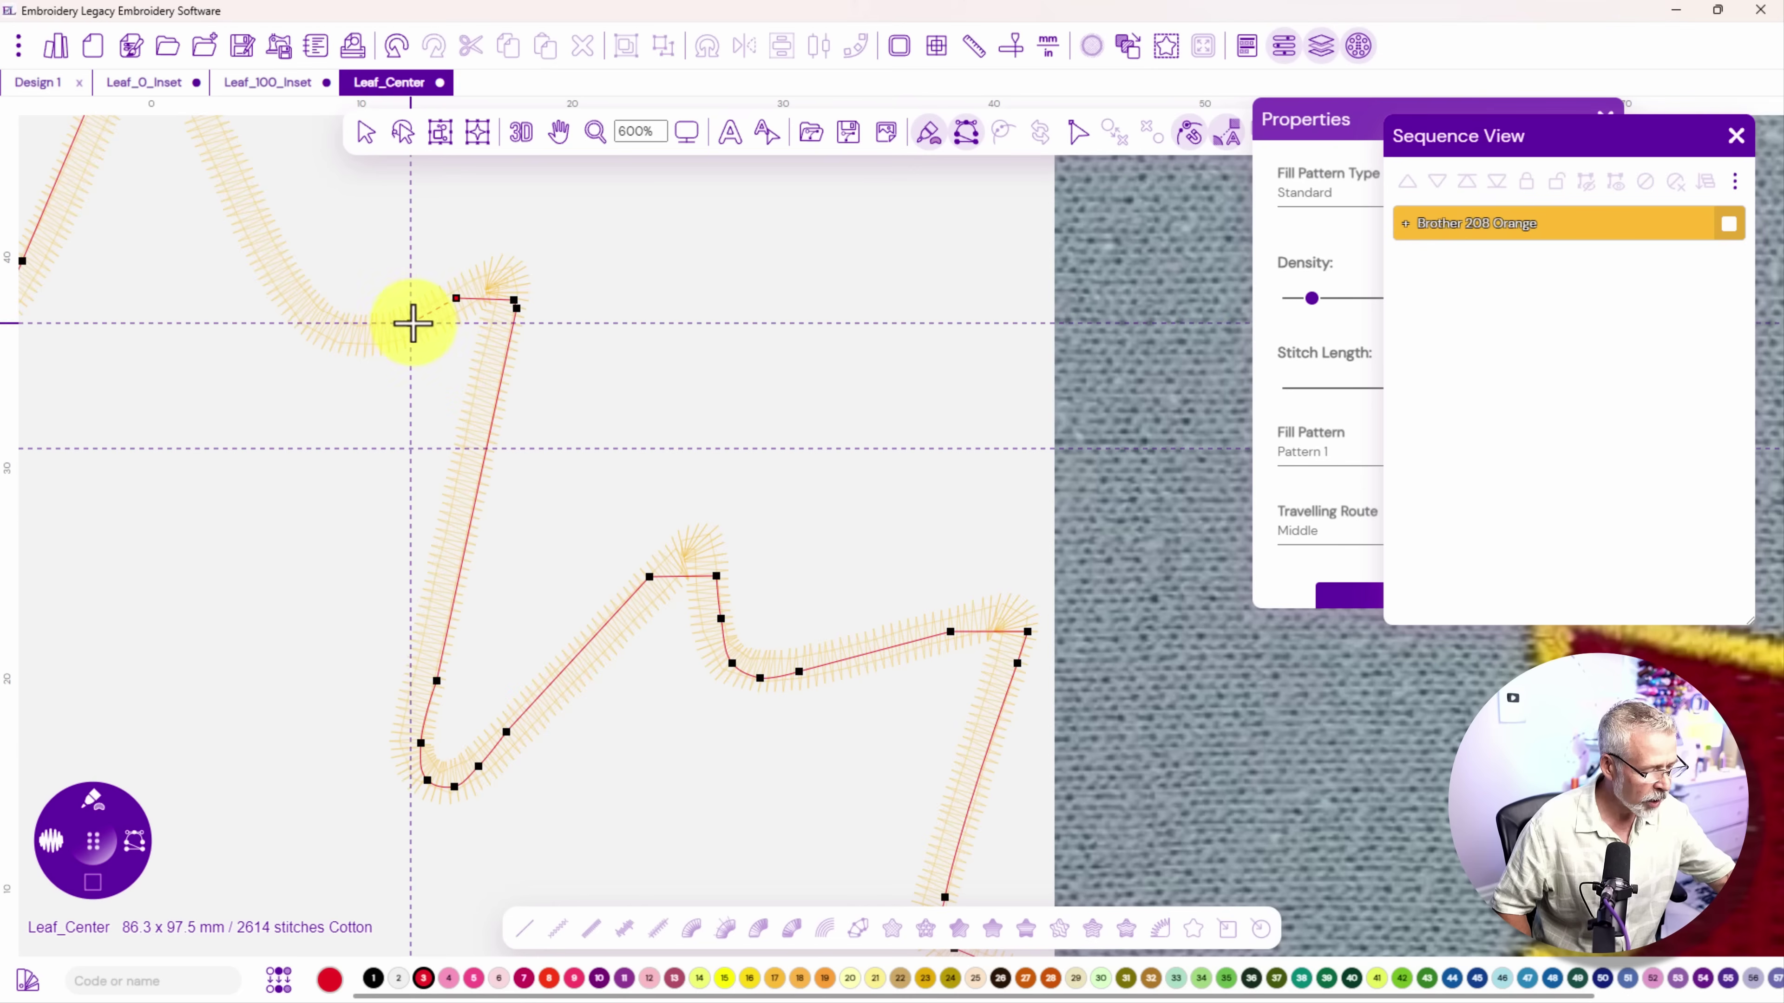
left_click(417, 323)
left_click(372, 342)
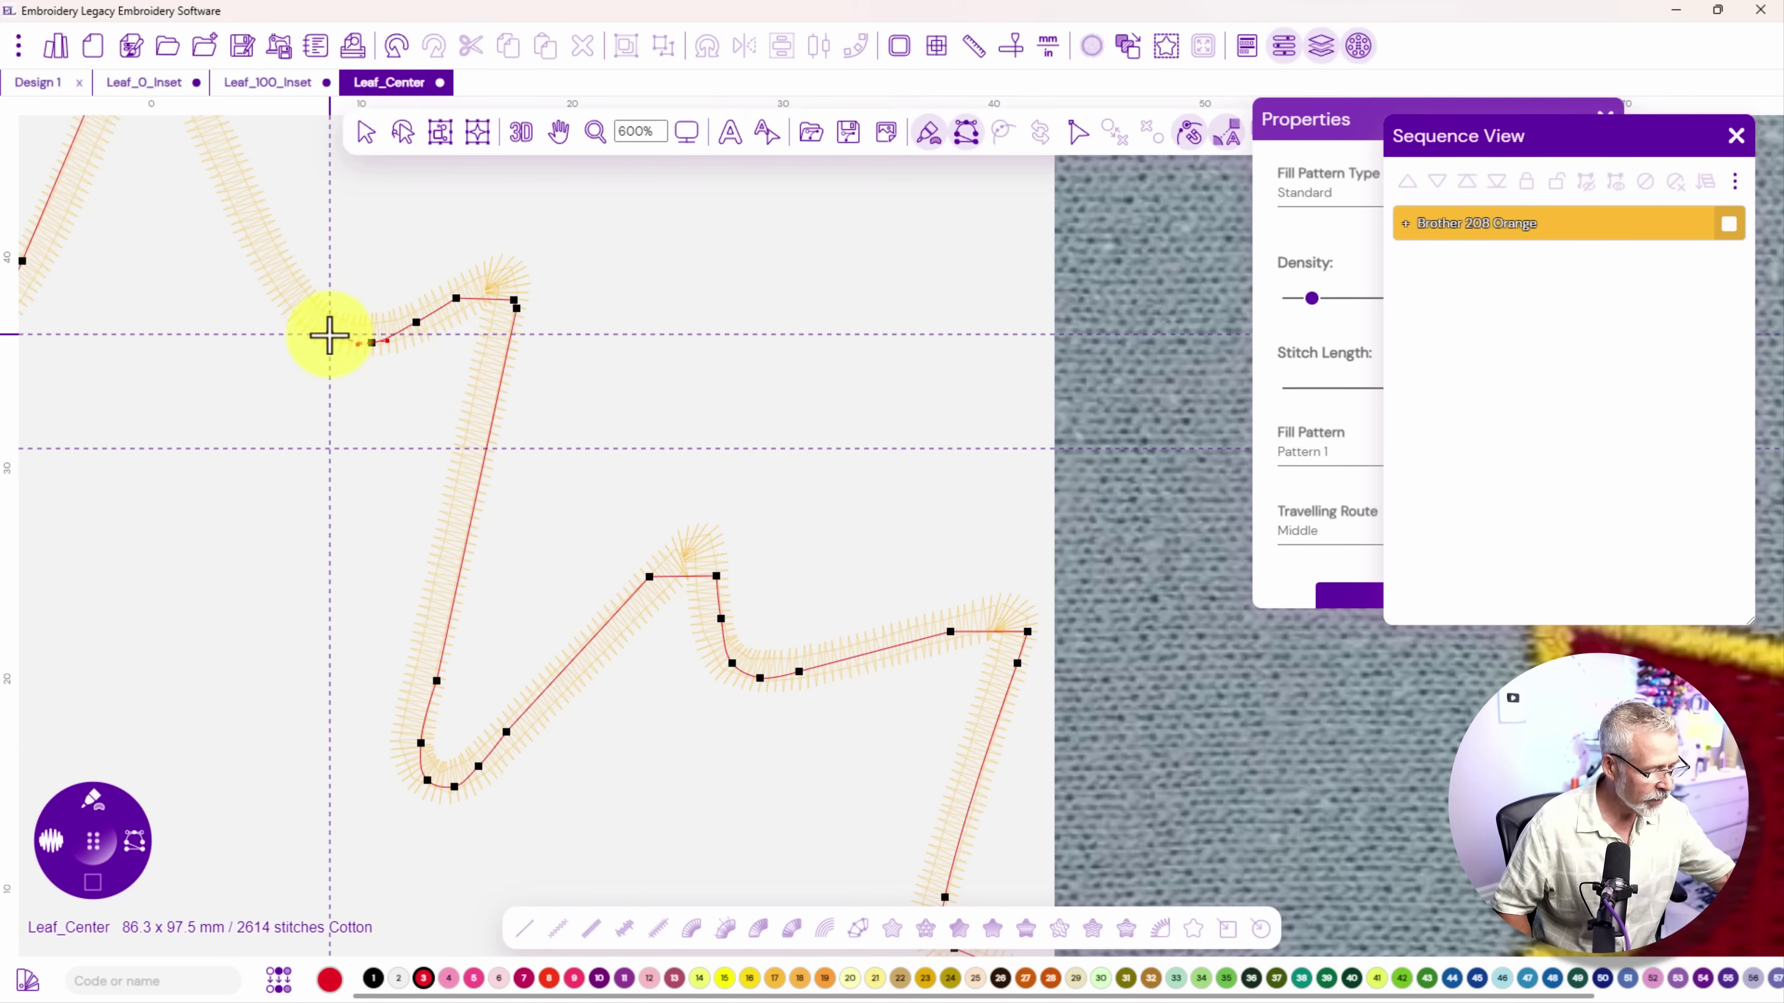
left_click(327, 337)
left_click(302, 300)
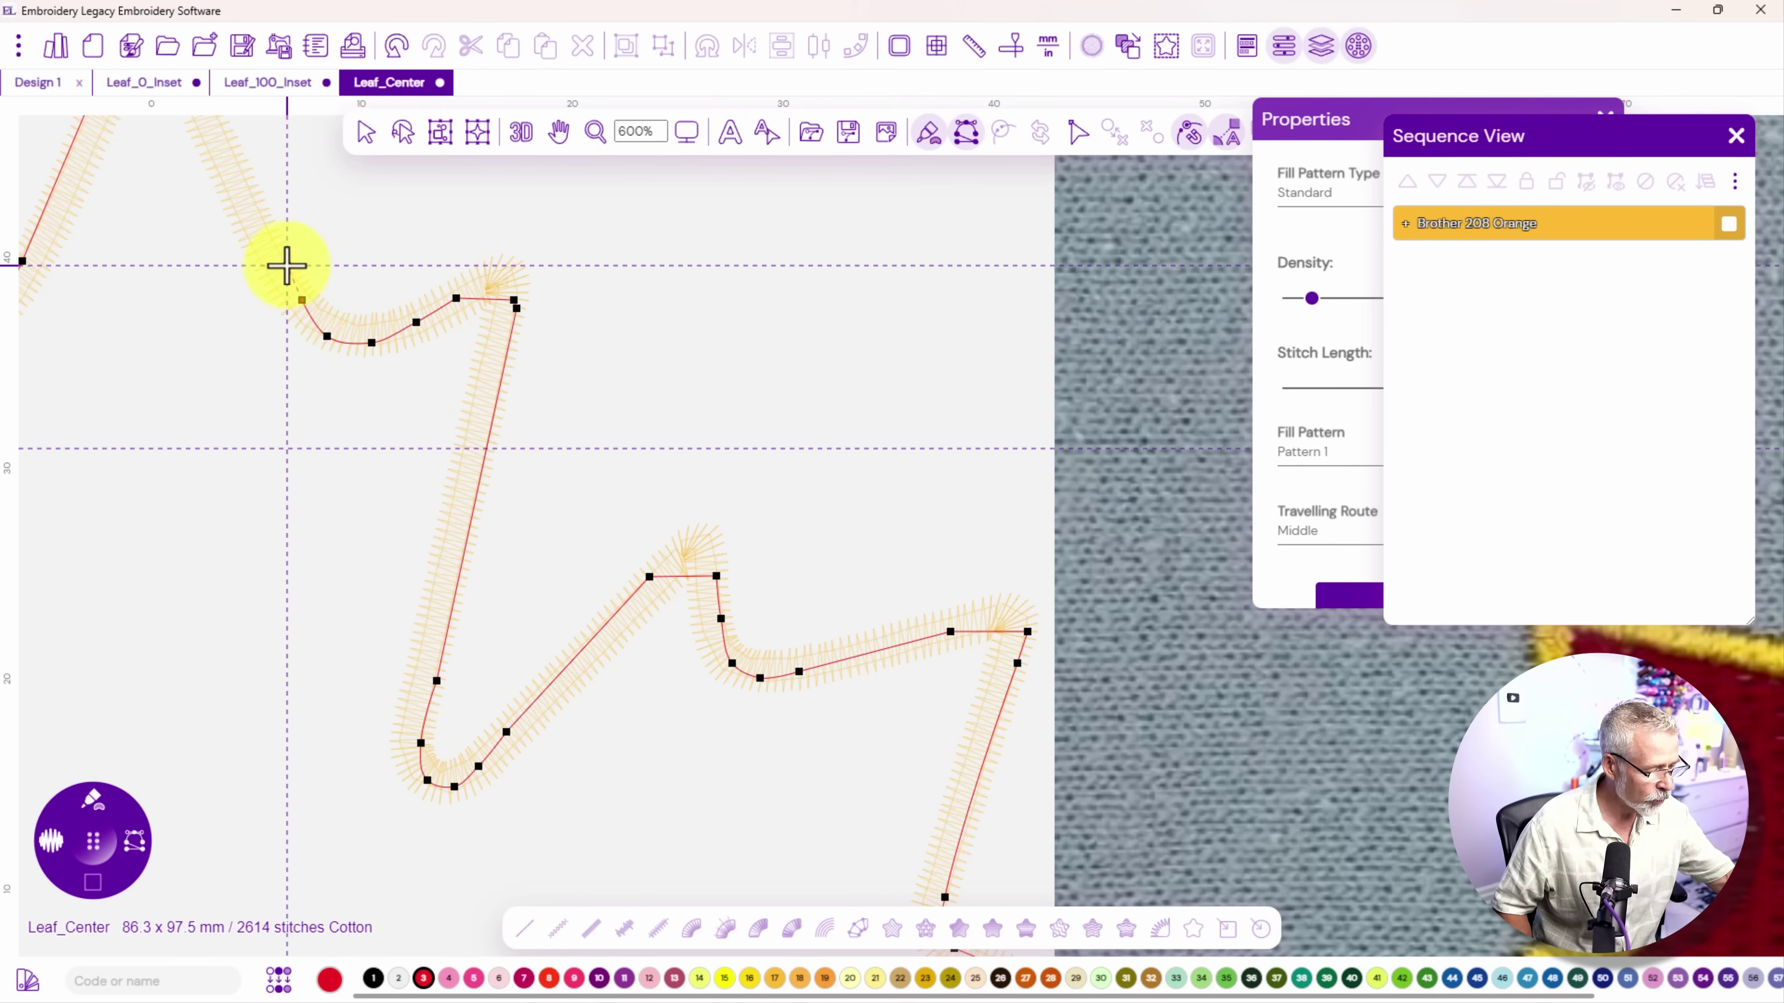
left_click(281, 257)
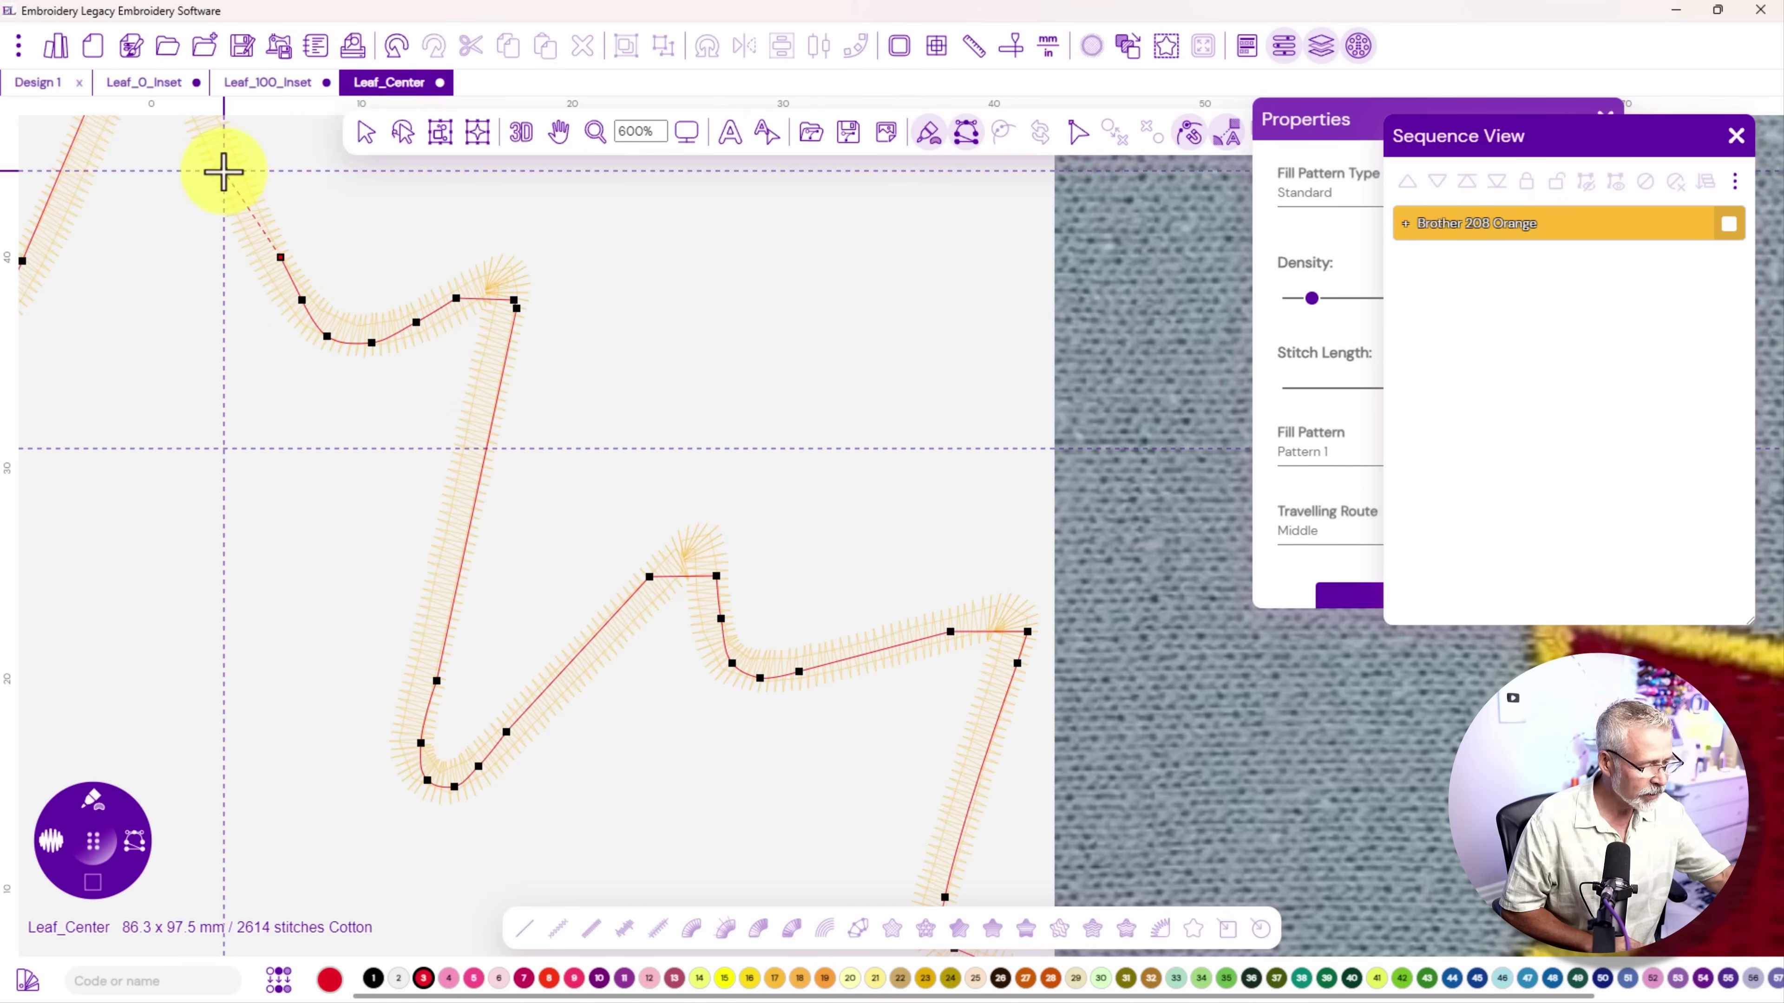
left_click_drag(220, 167, 538, 589)
left_click(464, 473)
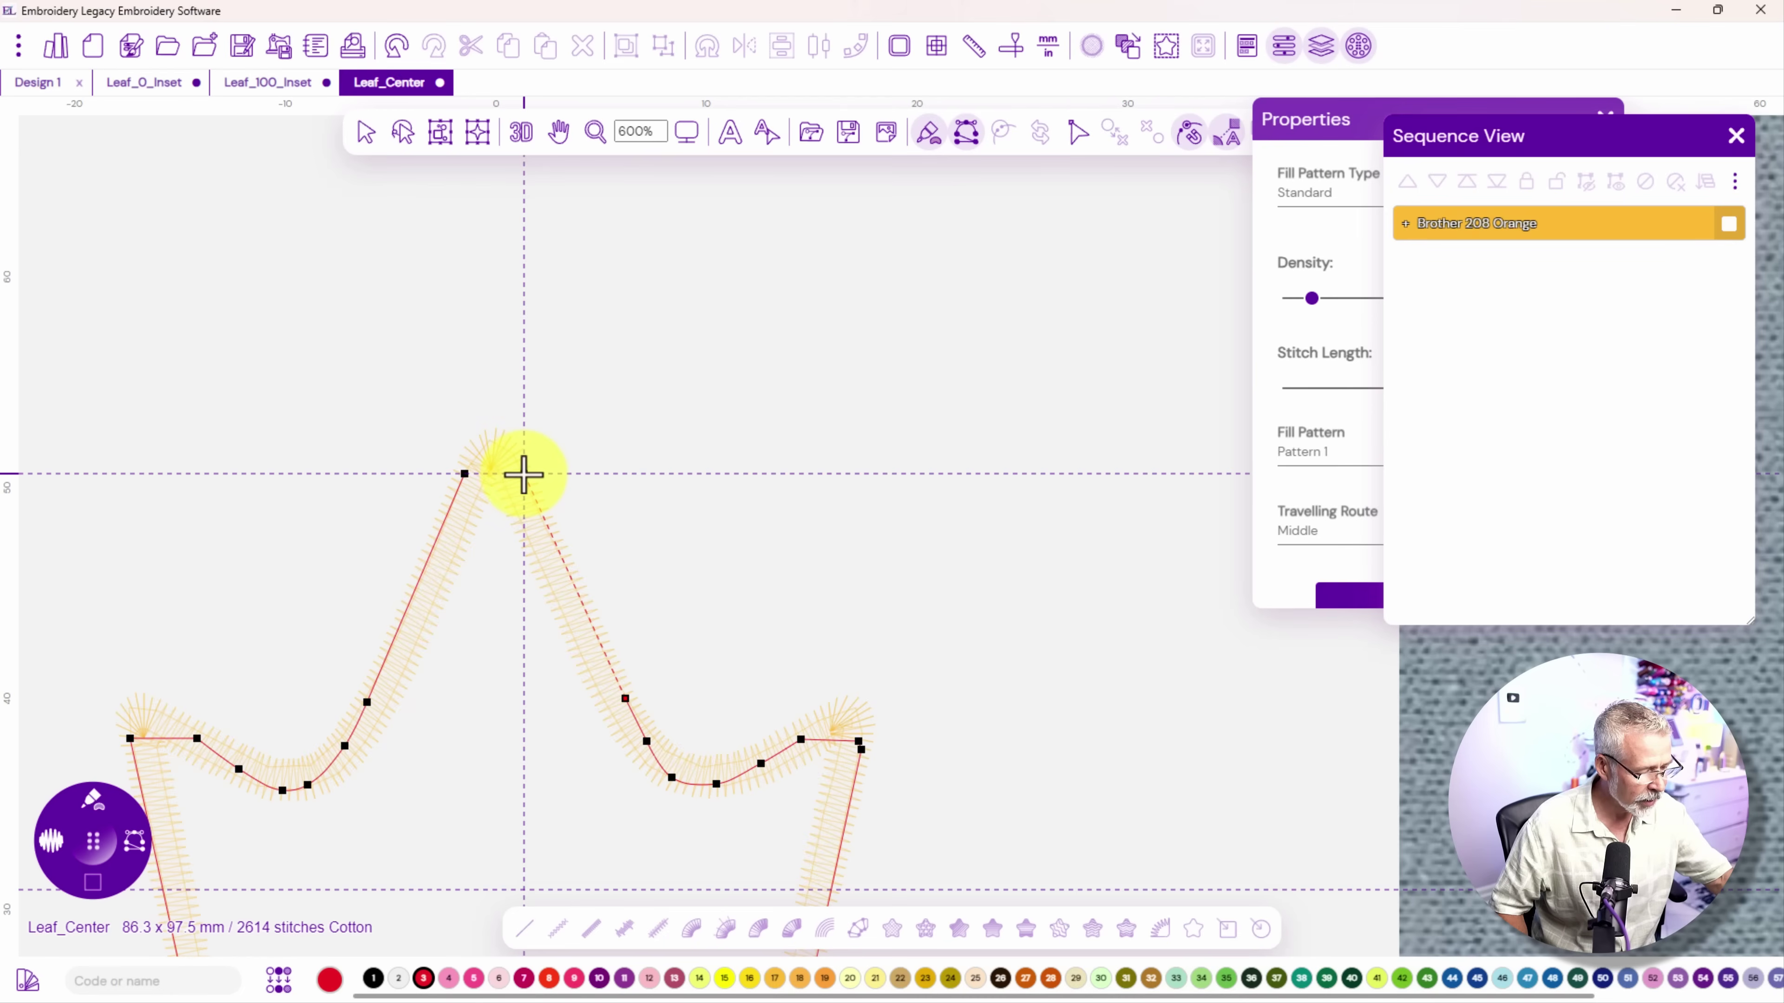
left_click(520, 476)
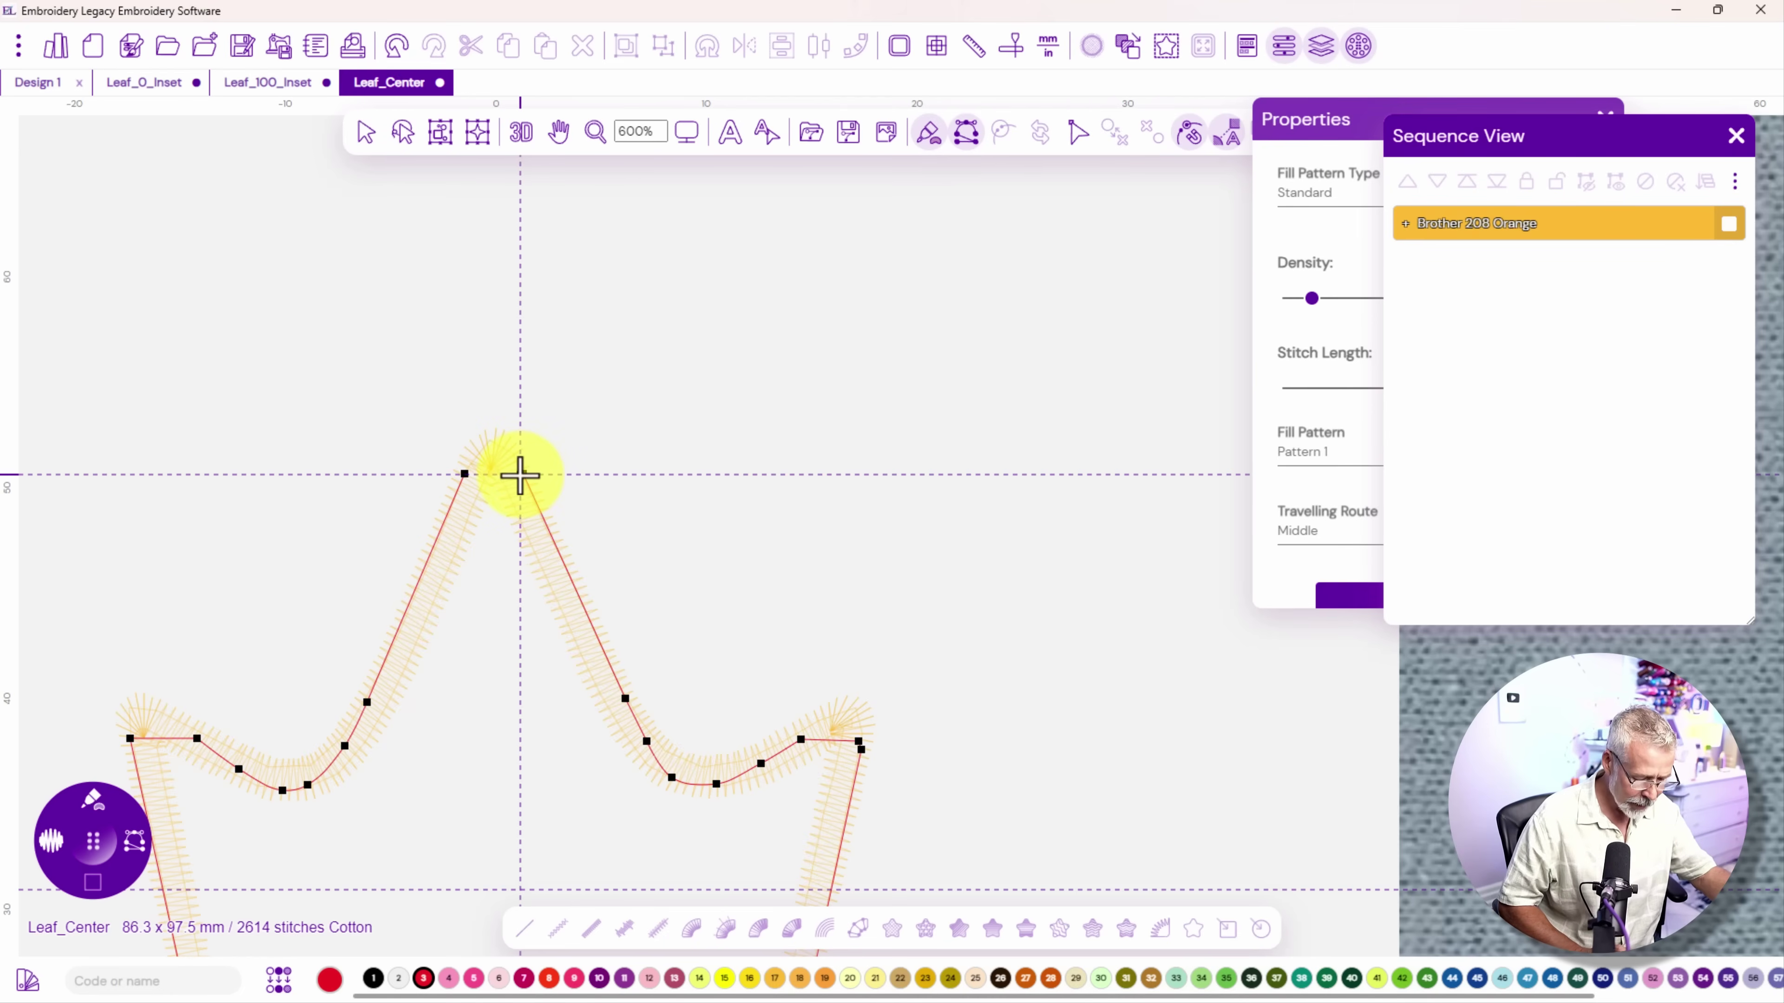
Close the outline into the Brother 800 Red fill with a left-to-right horizontal stitch direction
key("Return")
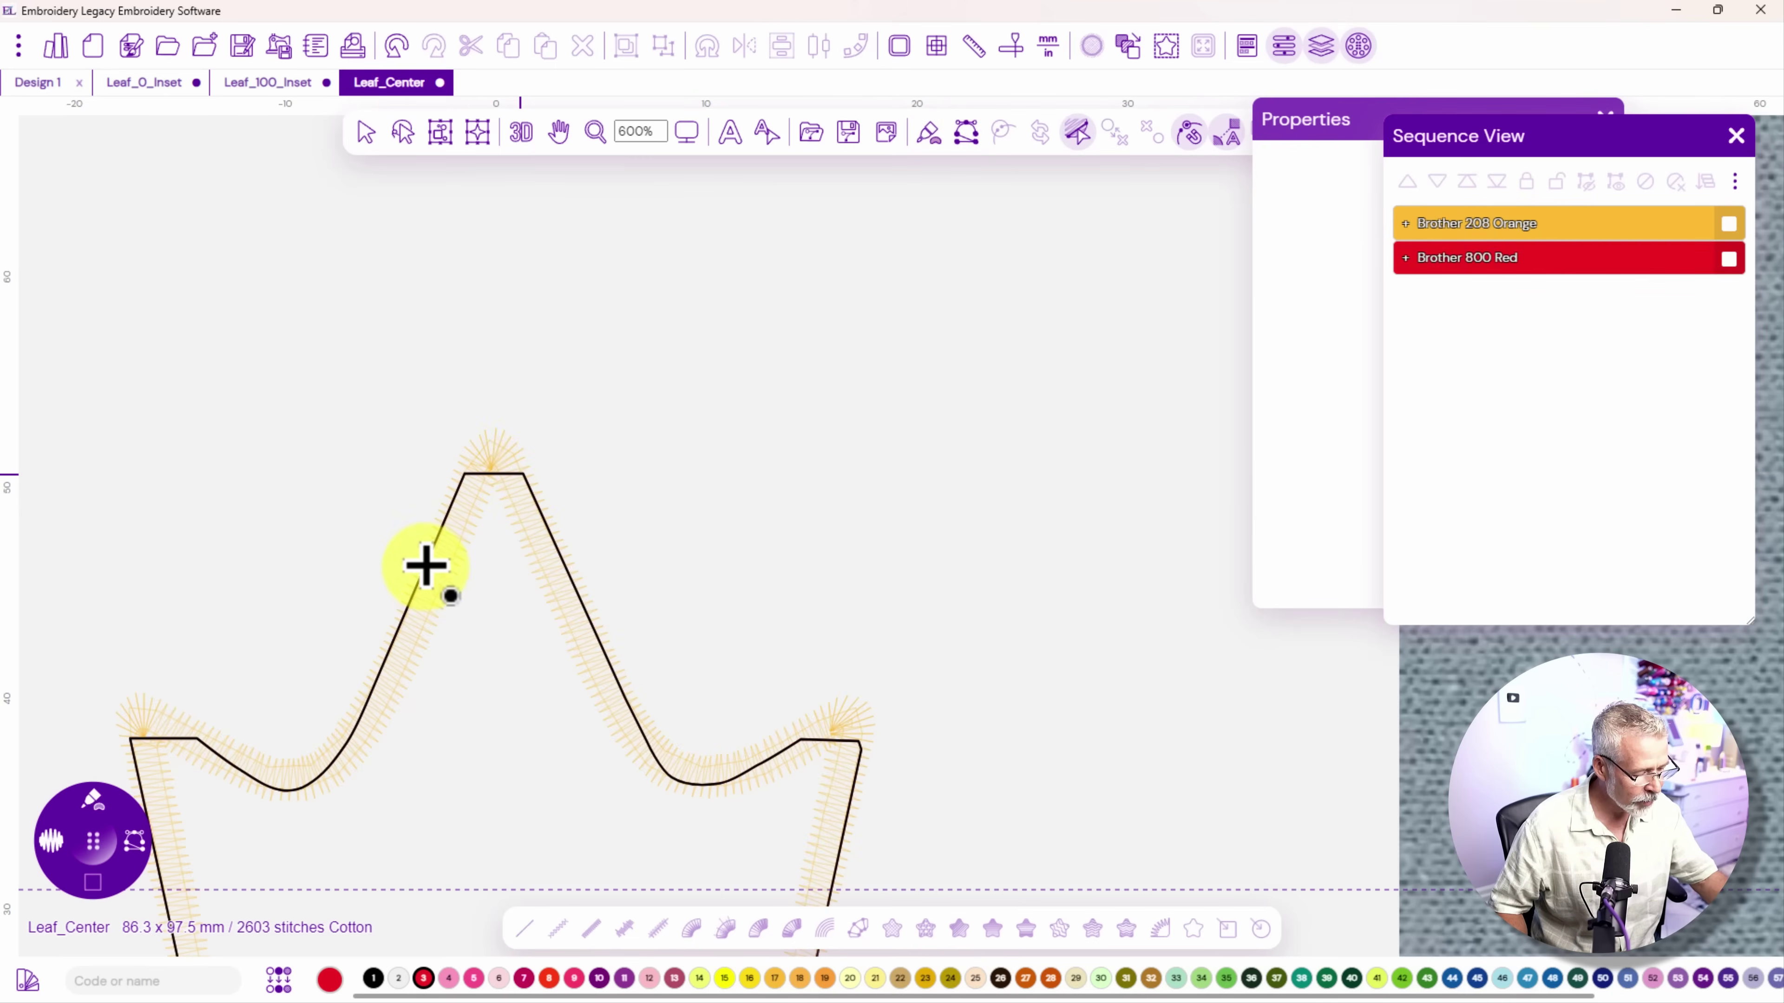
left_click(424, 569)
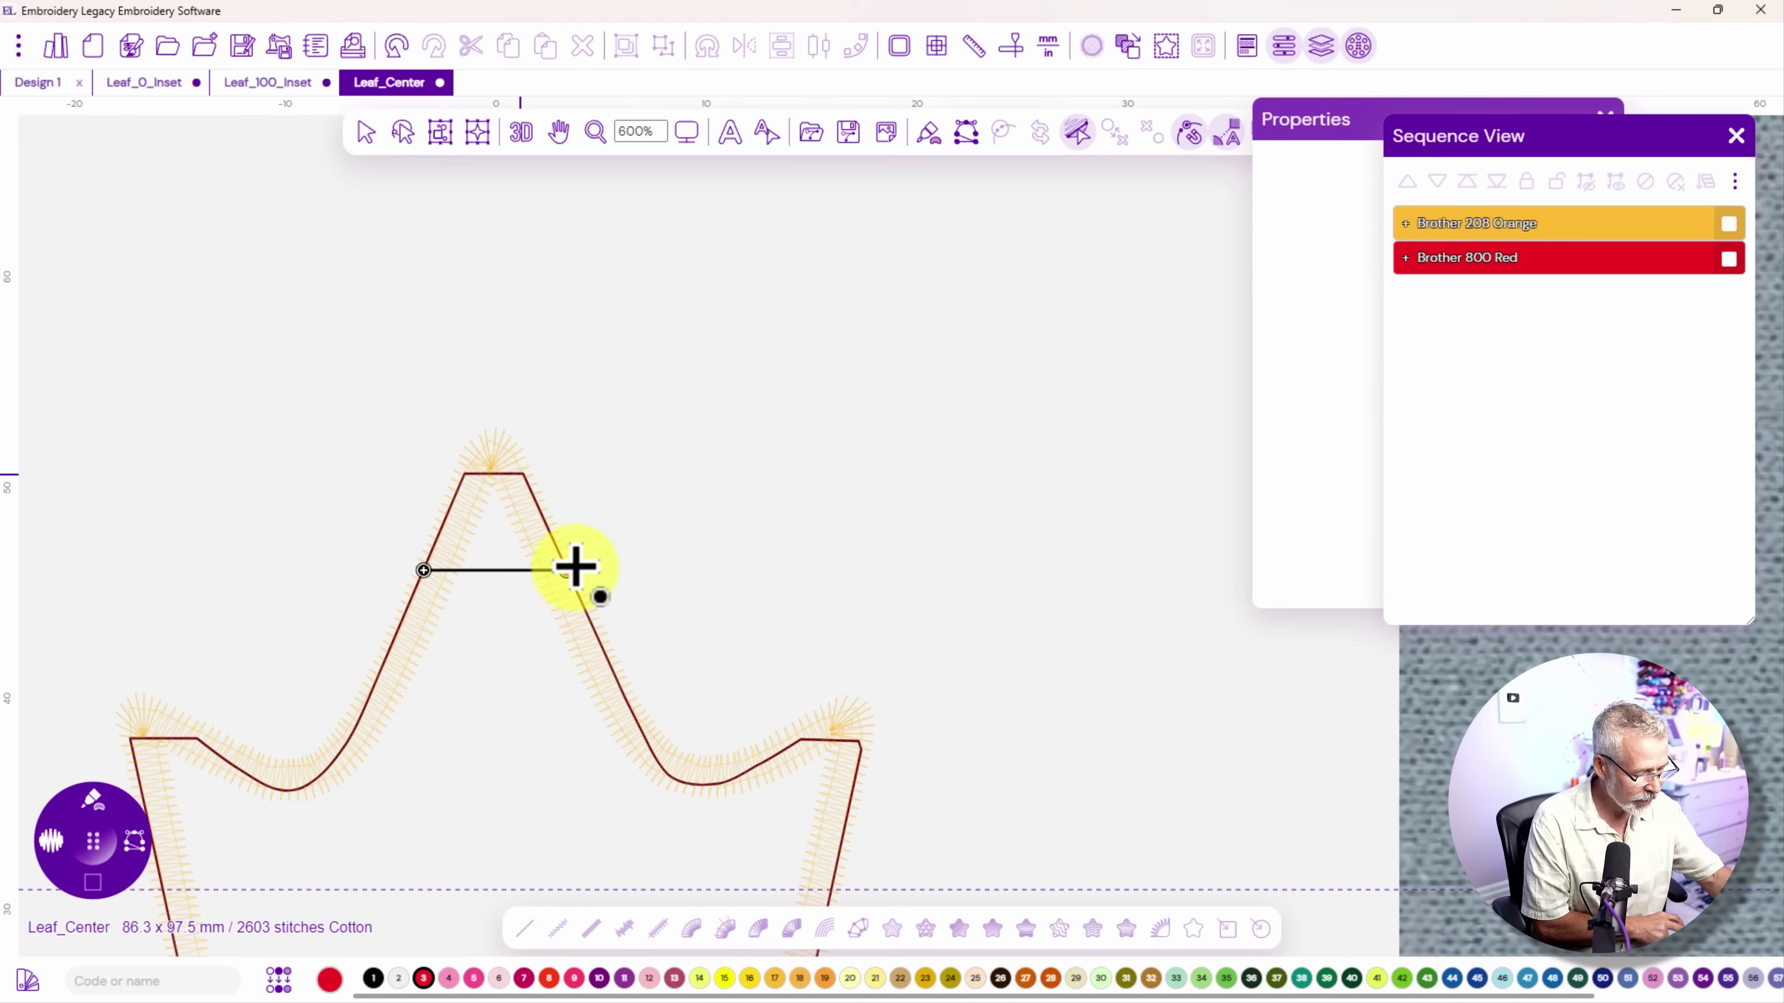
left_click(574, 568)
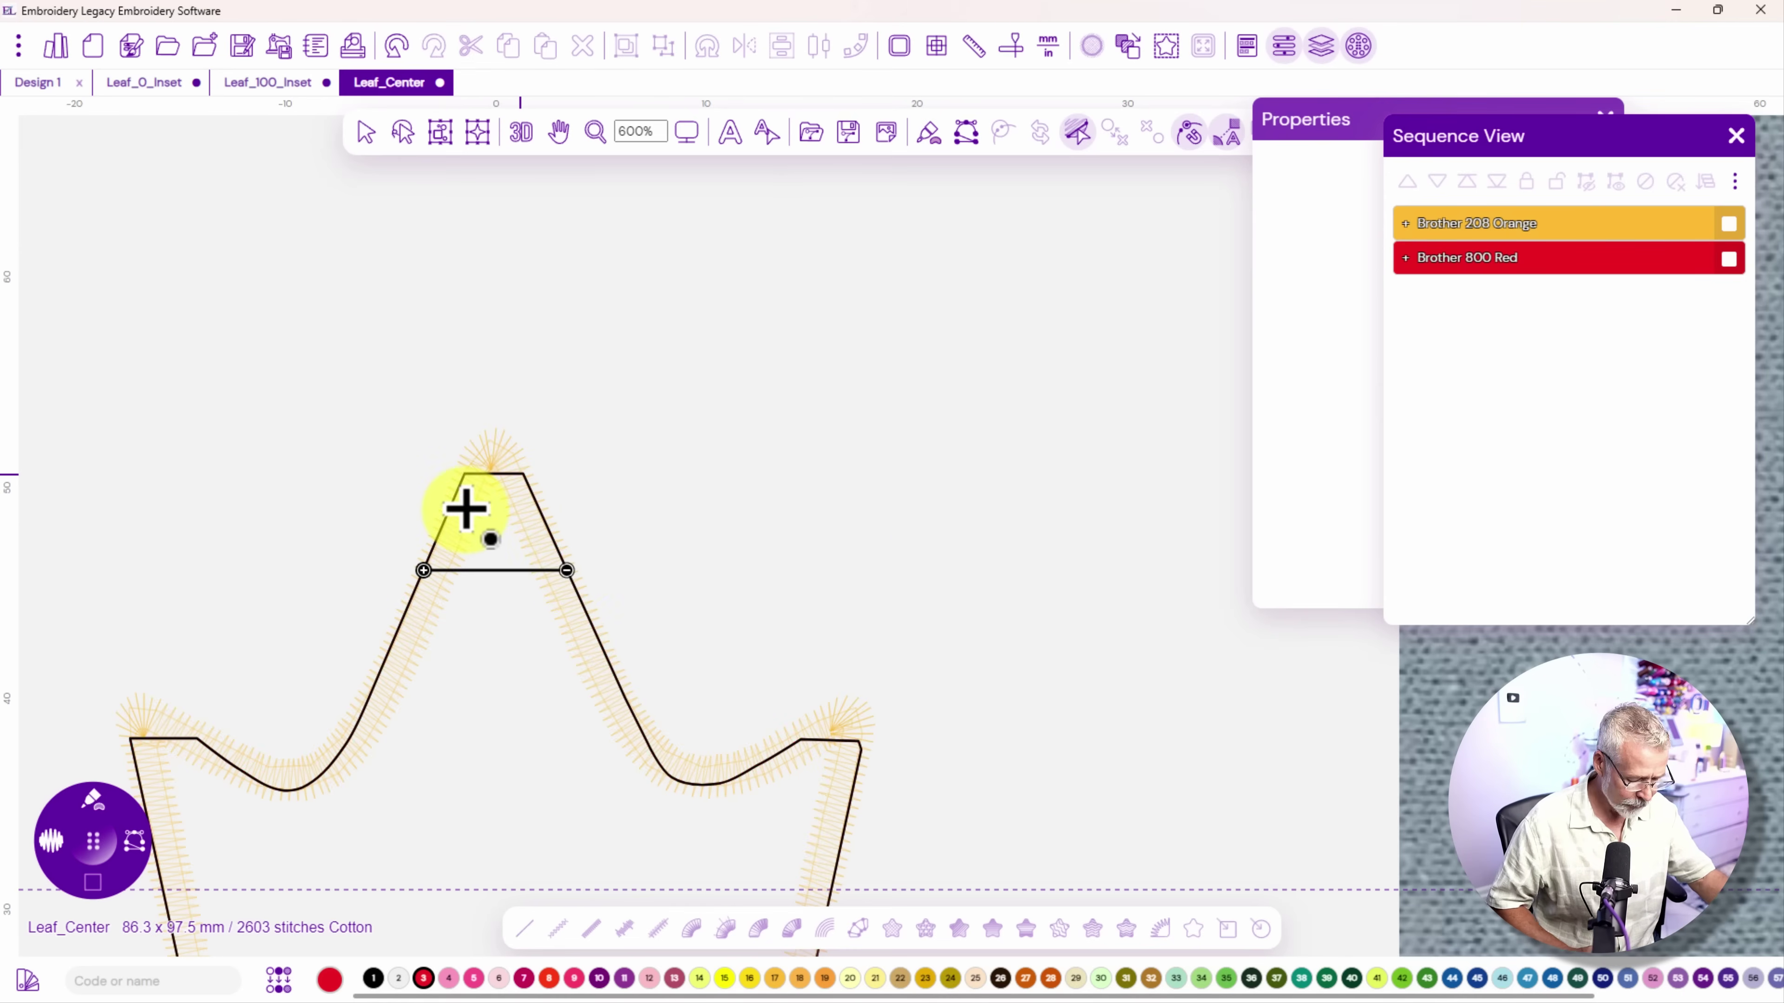
key("Return")
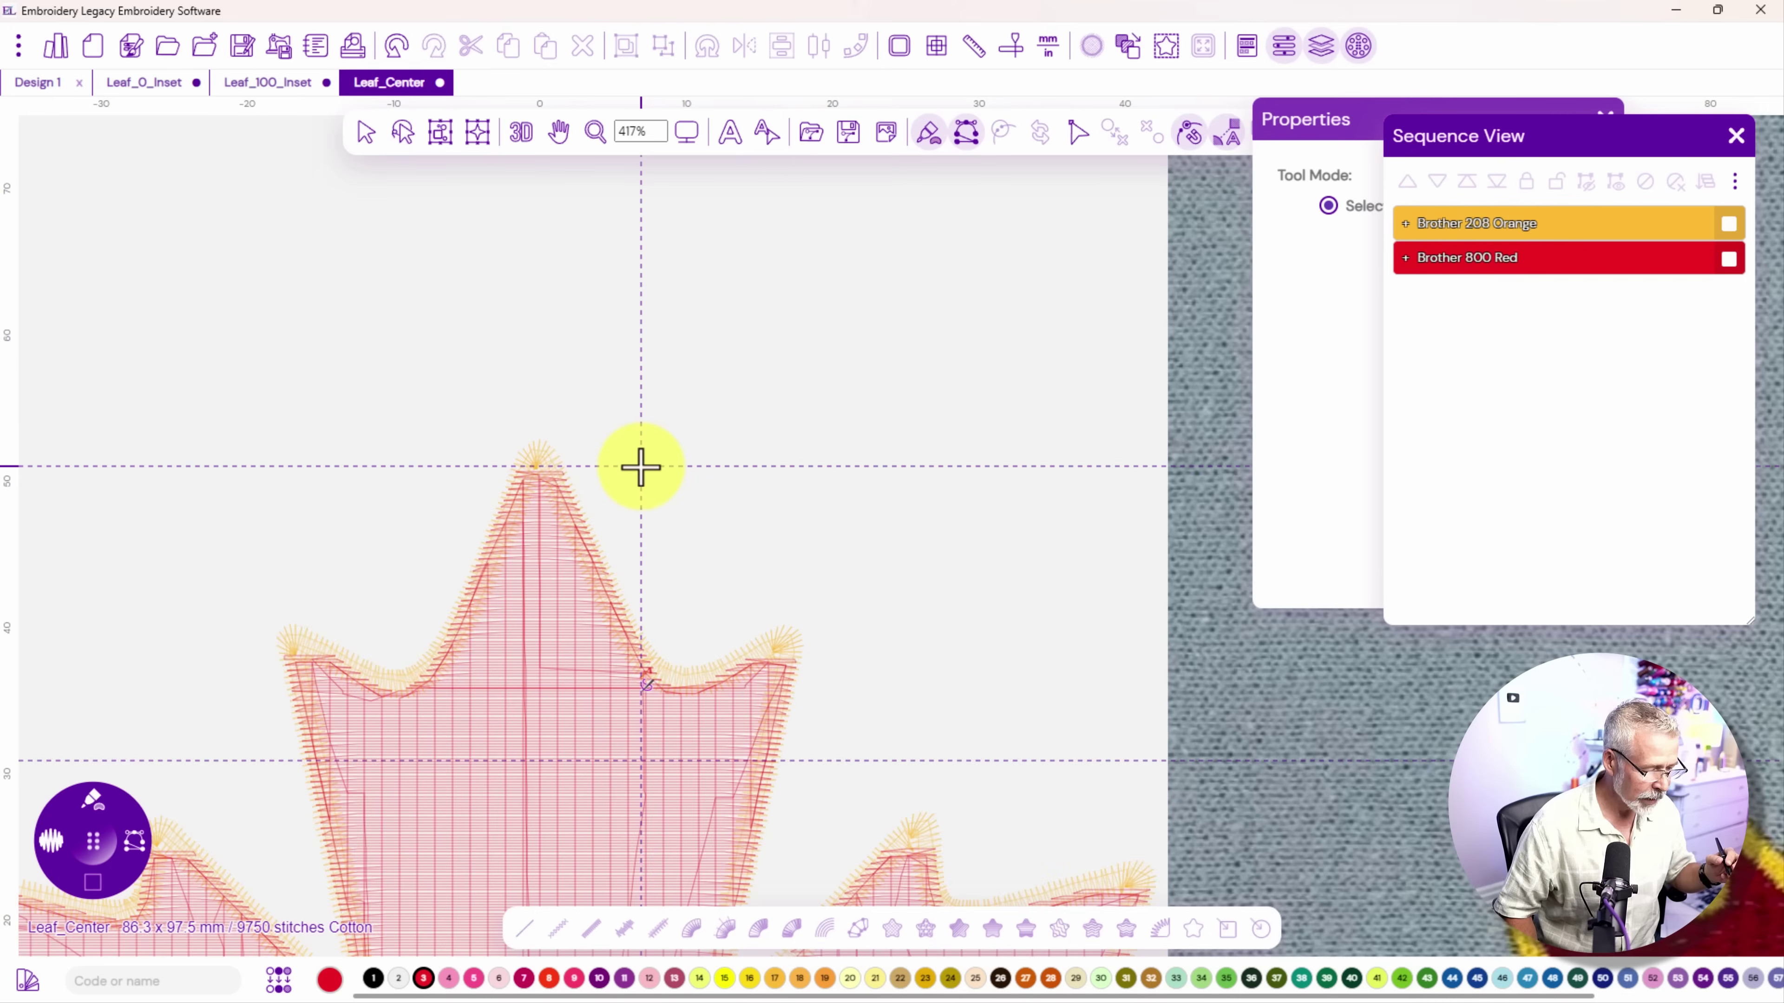
Zoom out to fit the whole Leaf_Center design and switch to the realistic 3D stitch view
scroll(641, 464, "down", 3)
scroll(641, 467, "down", 2)
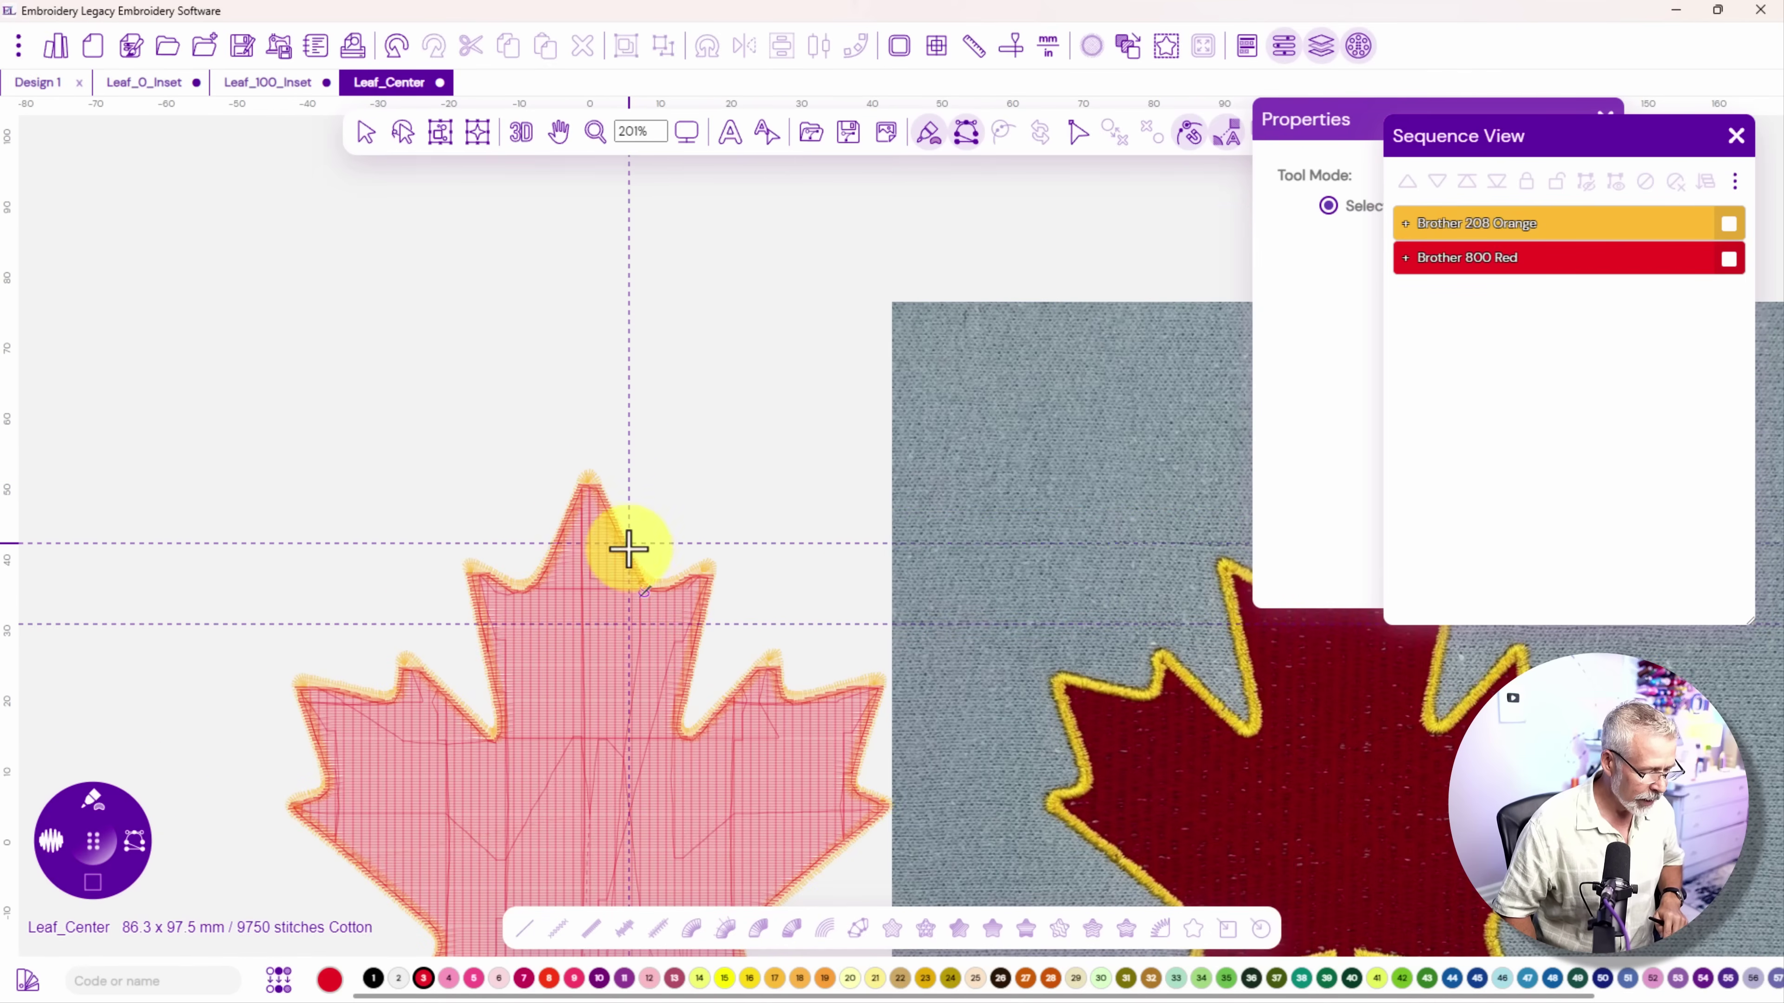
left_click_drag(684, 646, 525, 319)
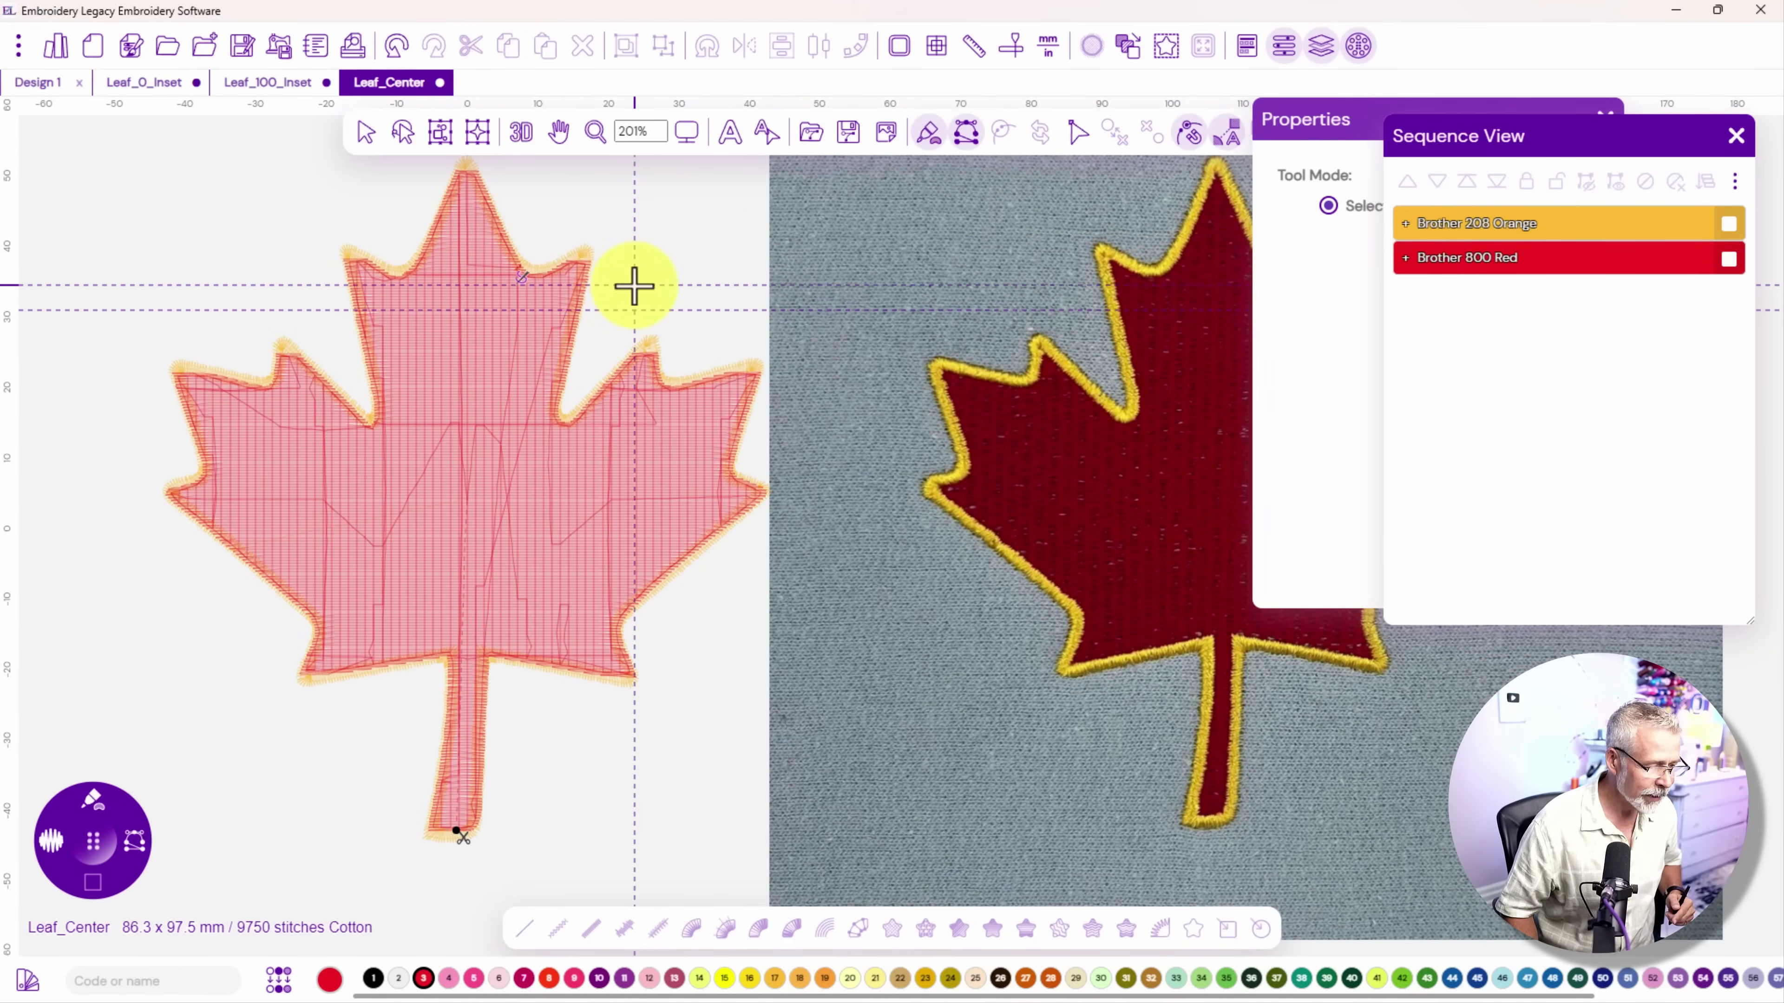
left_click(520, 132)
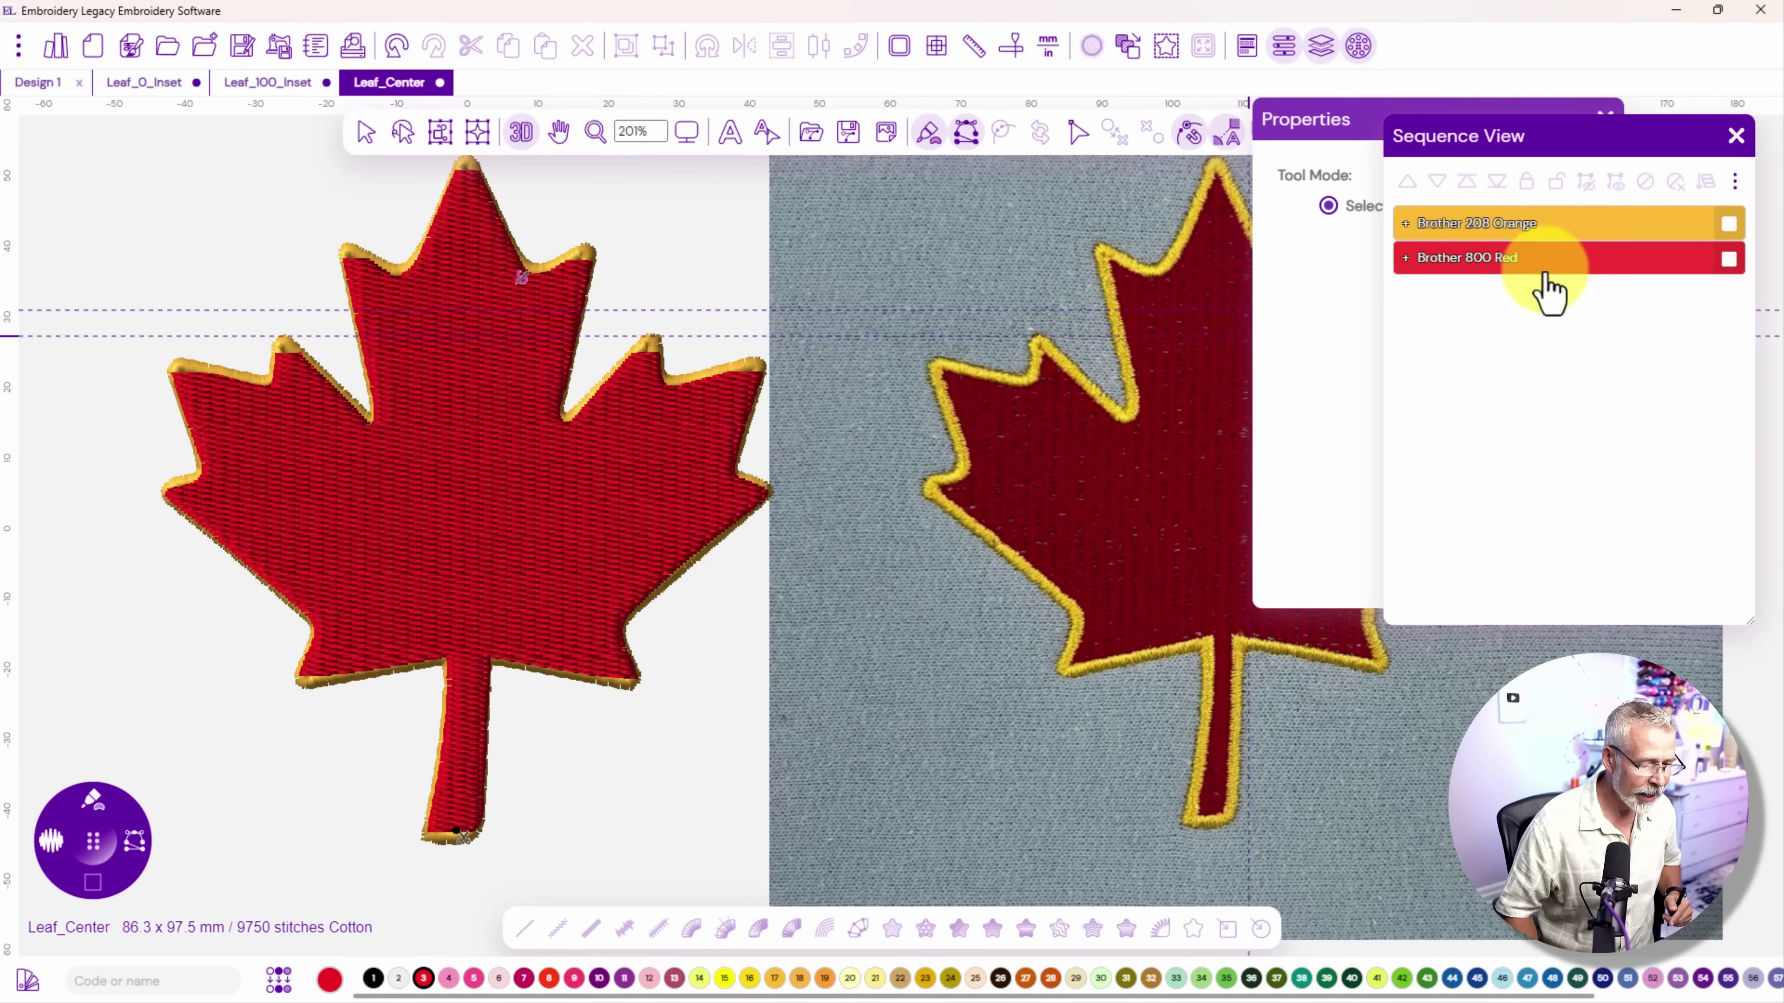
Move the Brother 800 Red fill to the top of the Sequence View to stitch before the border
left_click(1730, 262)
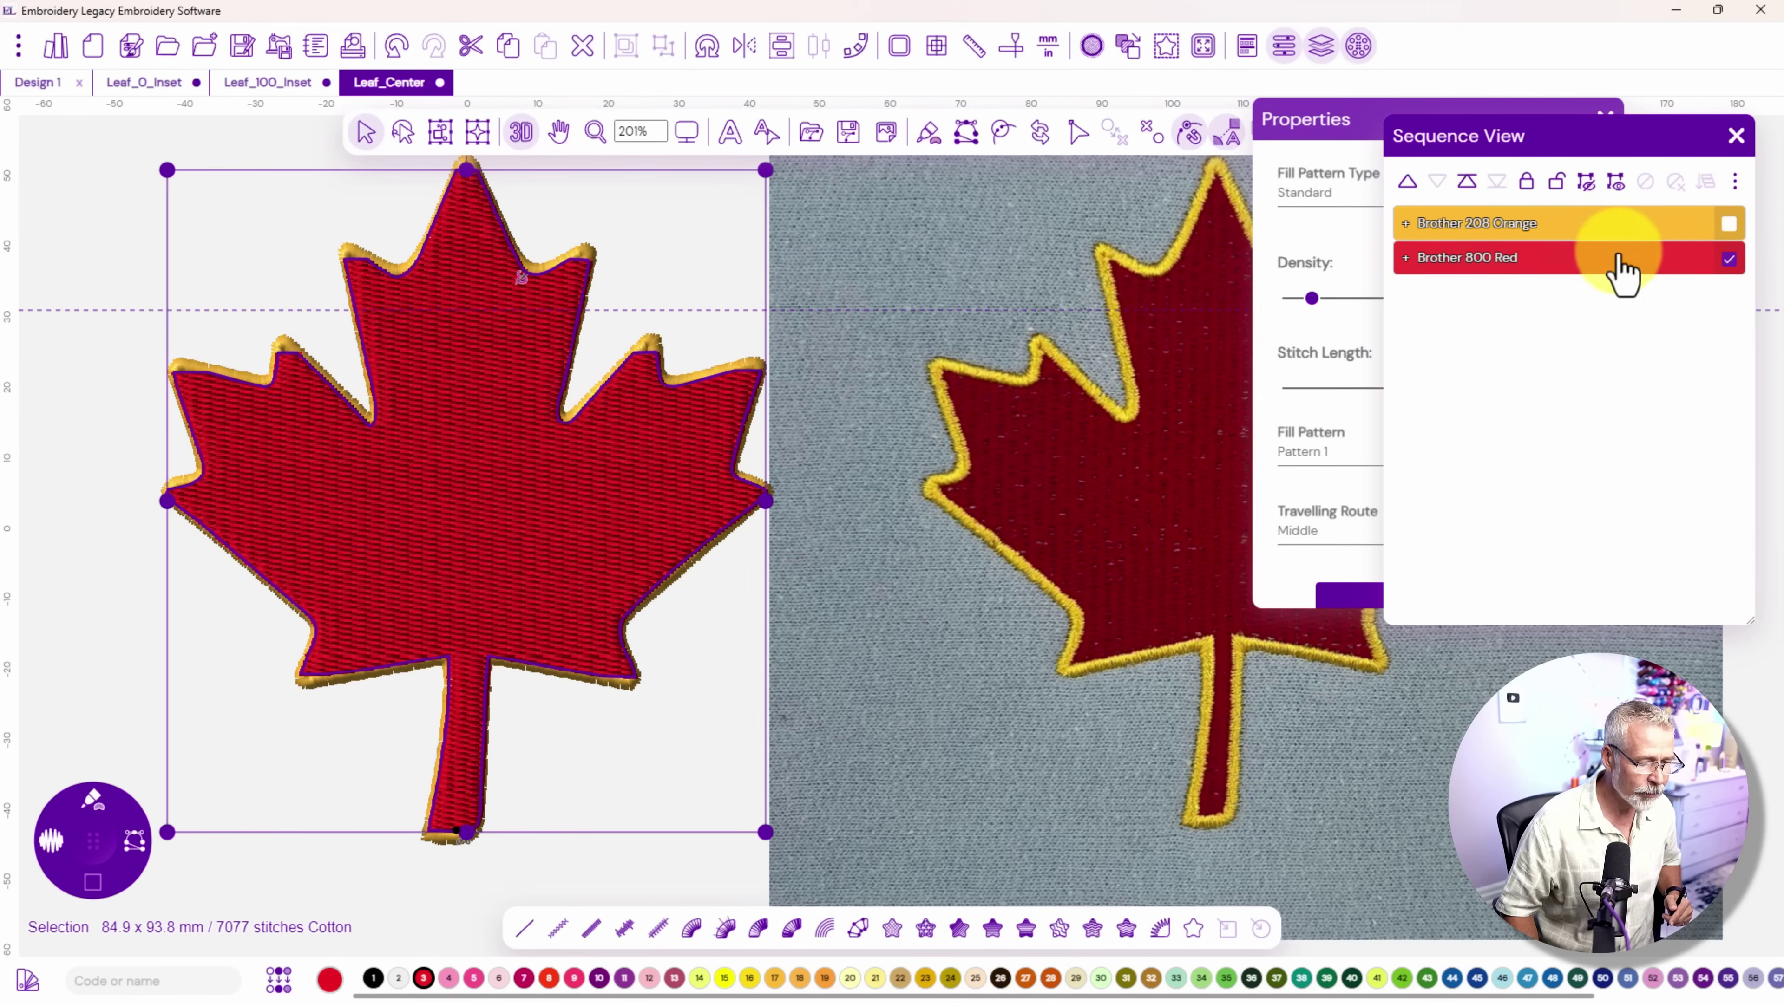
left_click(1466, 181)
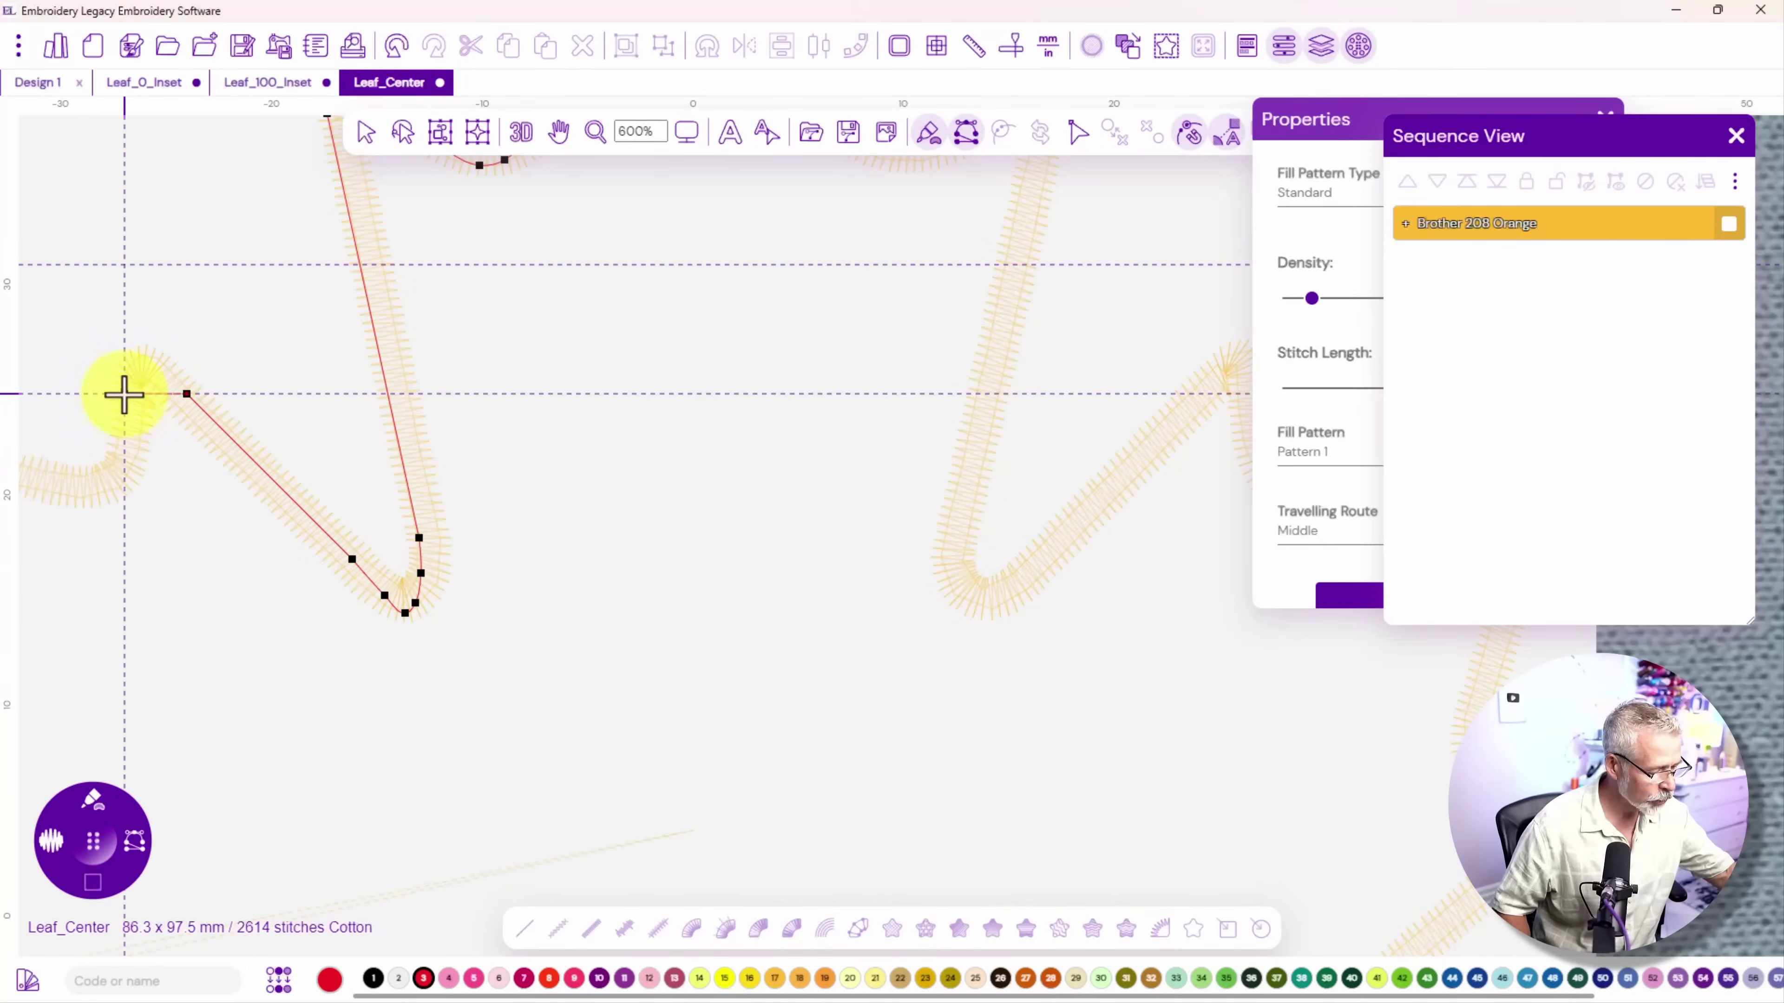
Retrace the red fill's outline points around the leaf edge, notch, and right lobes
left_click(411, 566)
left_click(402, 382)
left_click(460, 441)
left_click(875, 645)
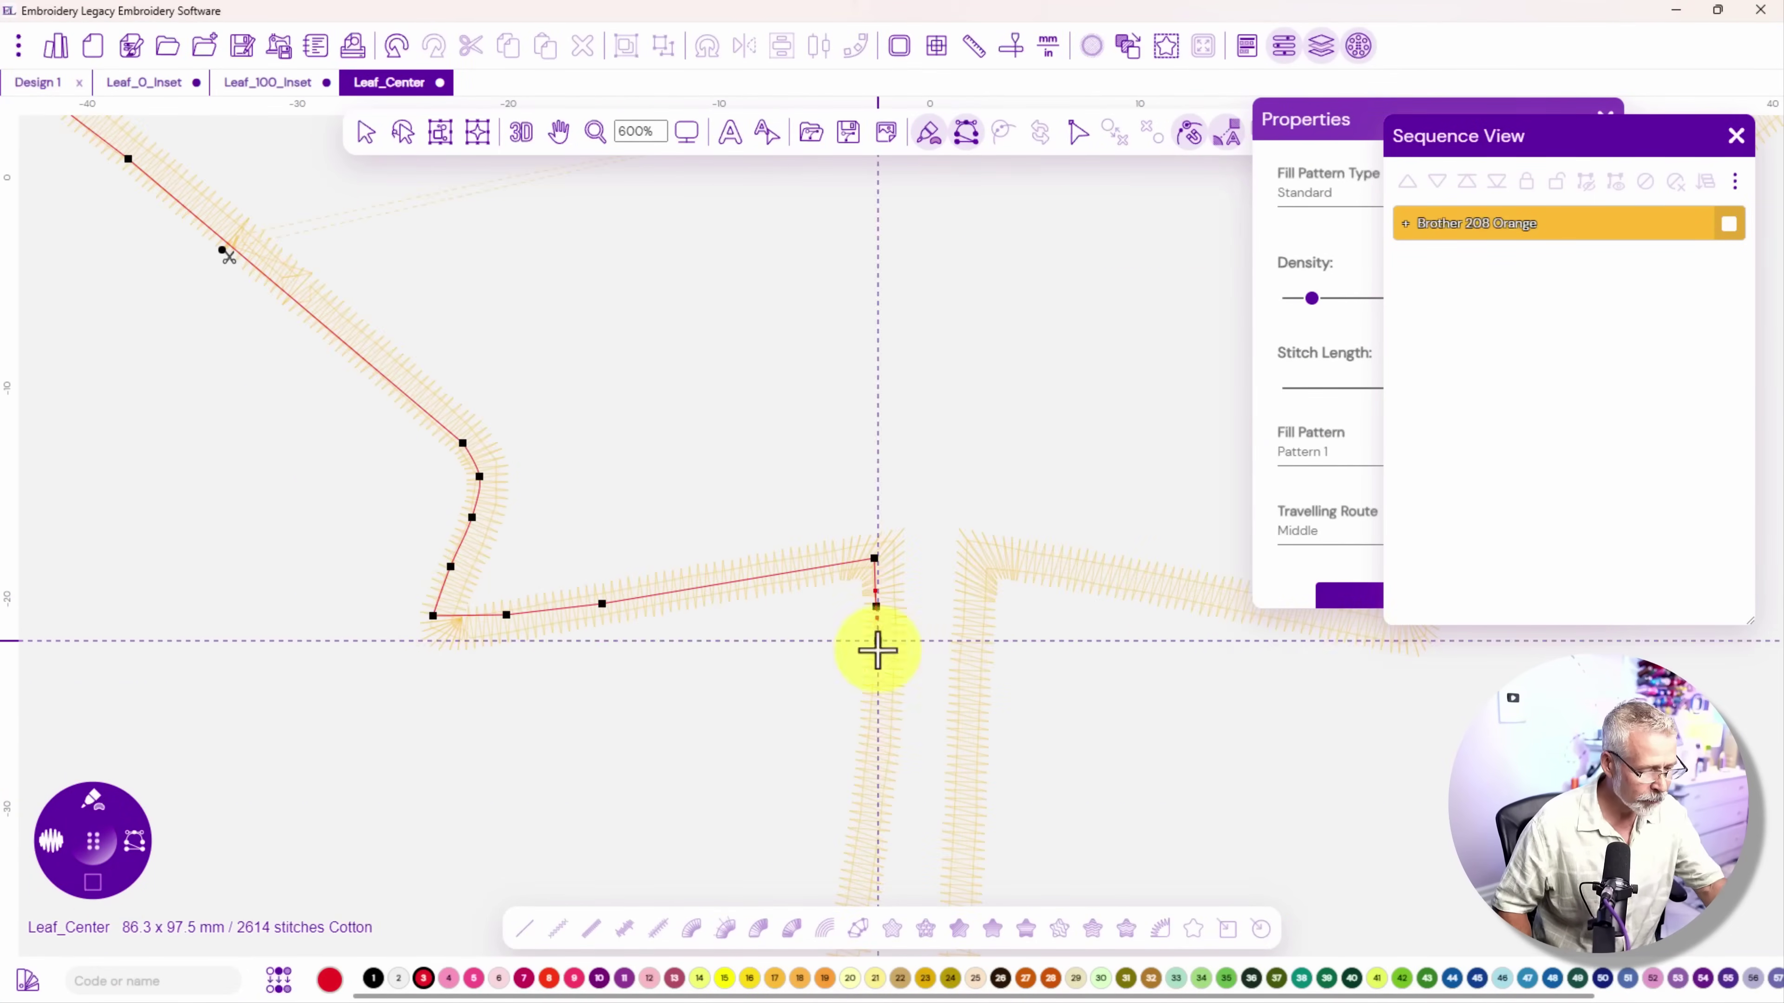
left_click(749, 570)
left_click(1154, 447)
left_click(635, 248)
left_click(623, 232)
left_click(627, 198)
left_click(631, 428)
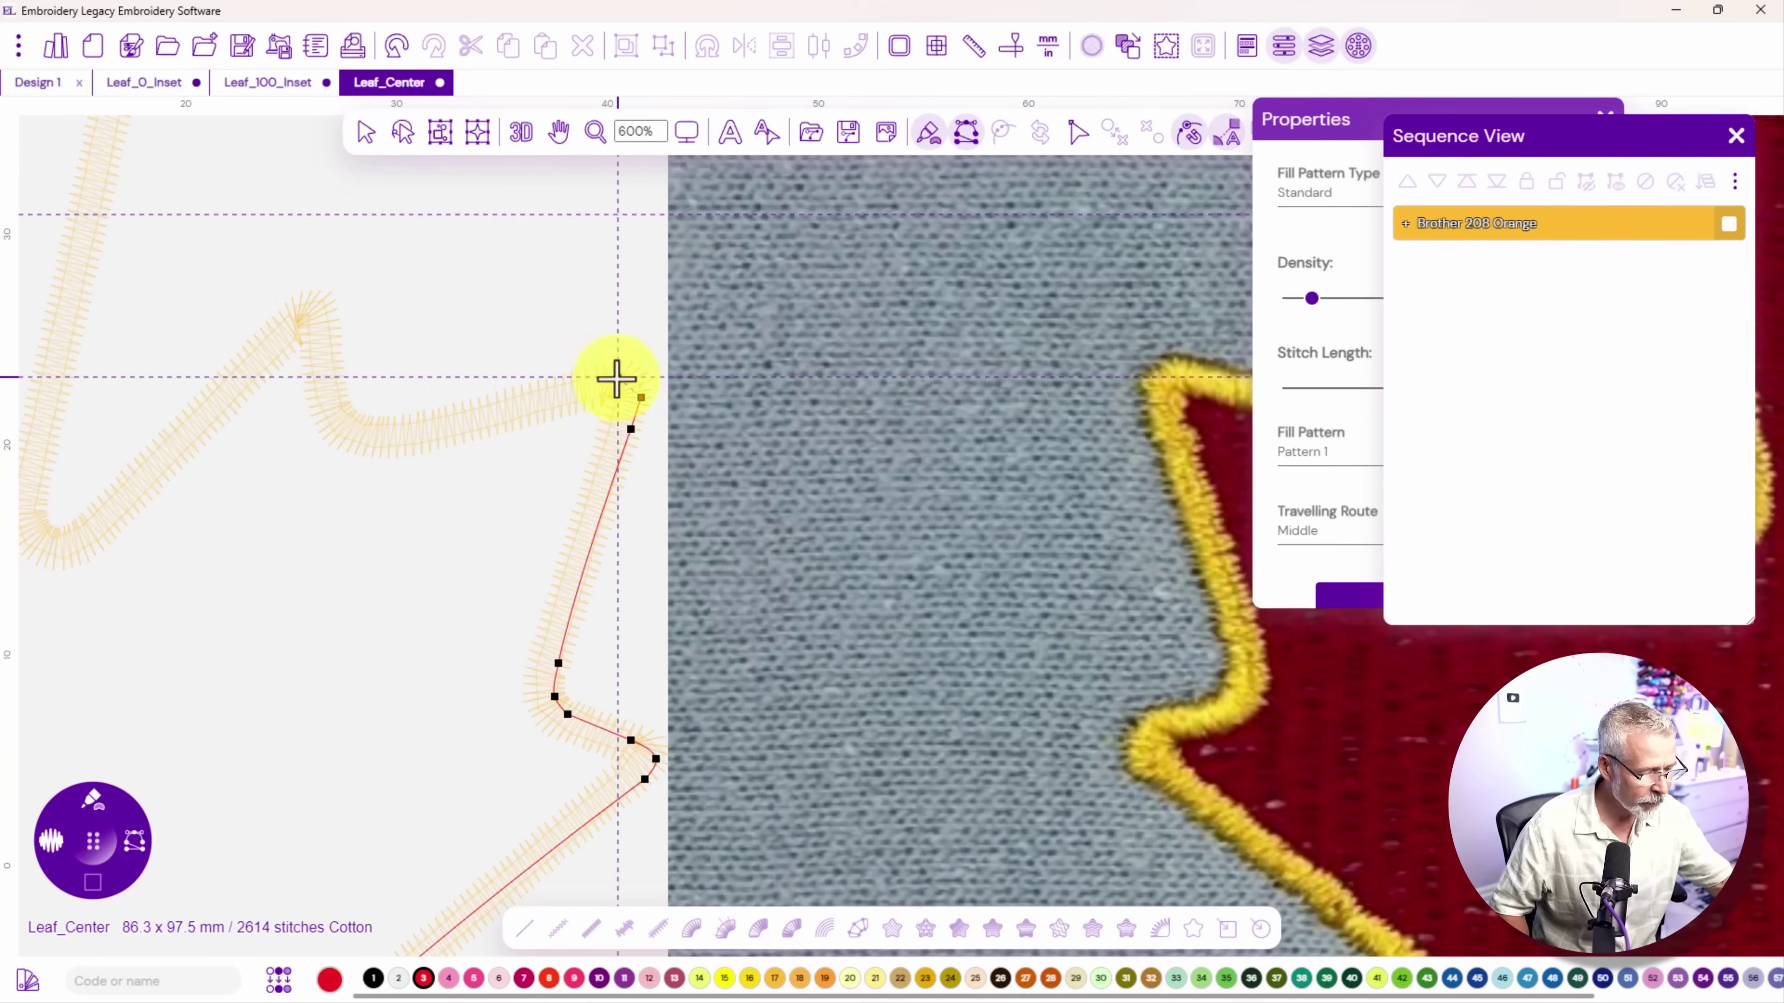
Close the outline back at the leaf tip into the red fill and move it ahead of the orange border
left_click(477, 757)
left_click(303, 299)
key("Return")
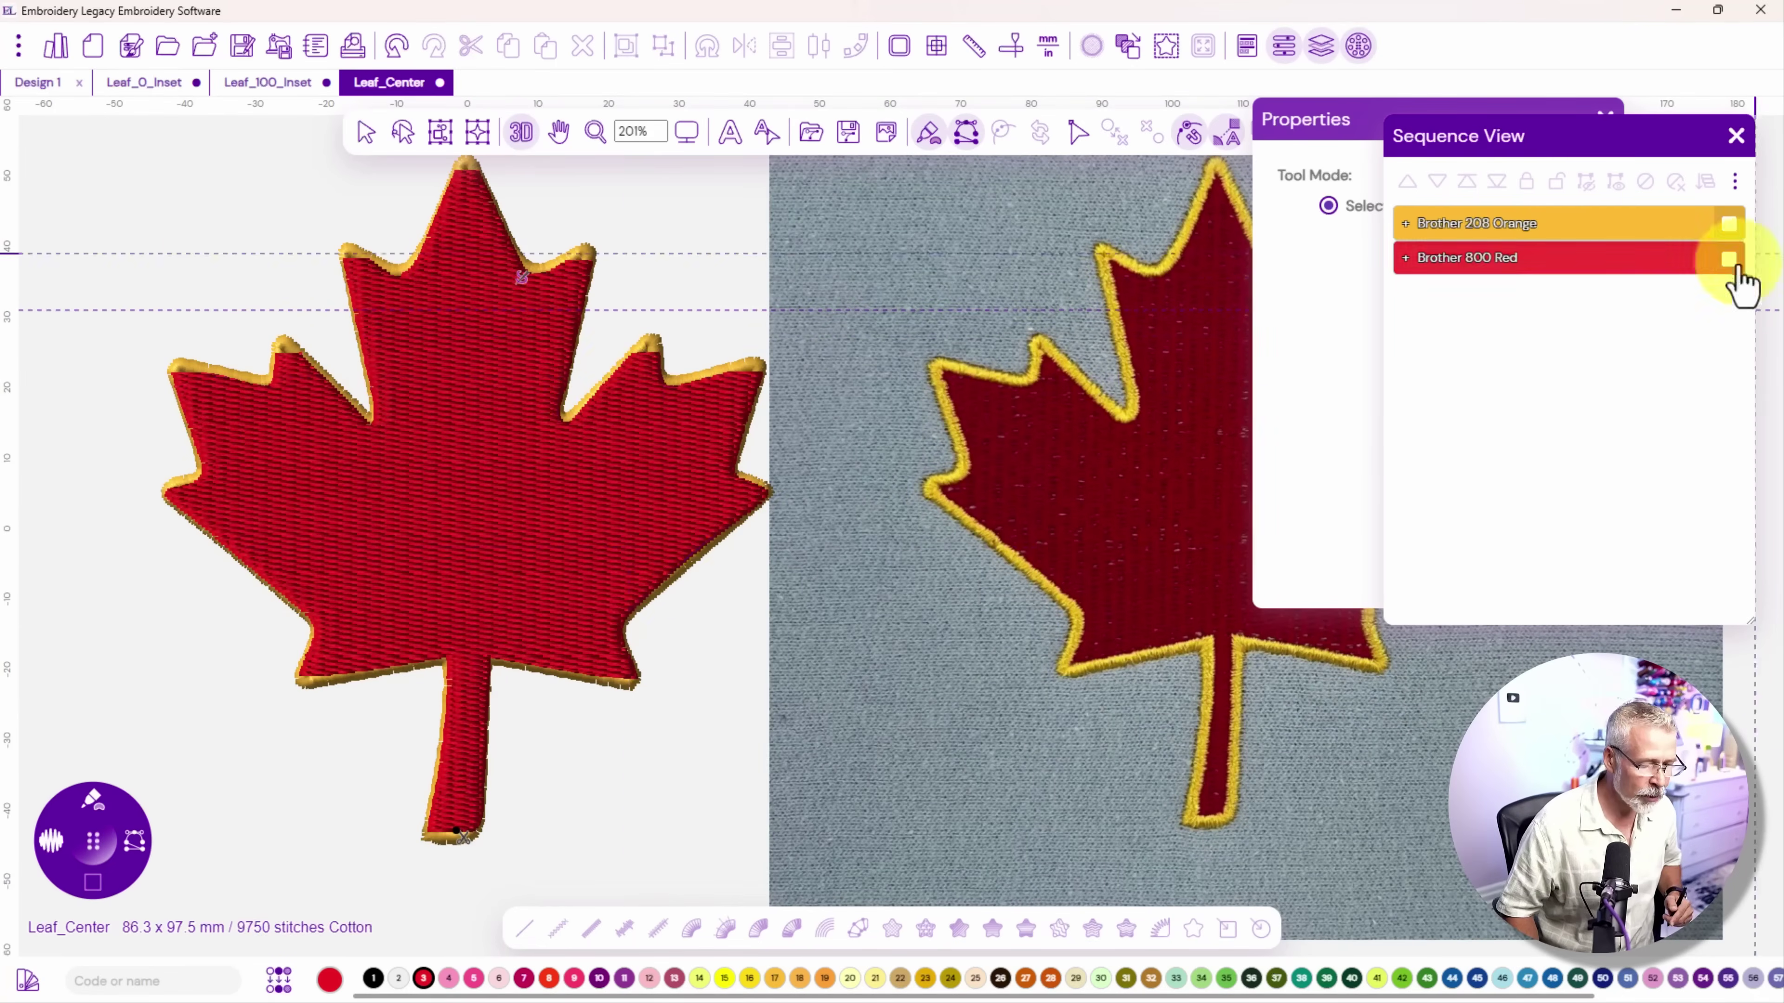
left_click(1733, 270)
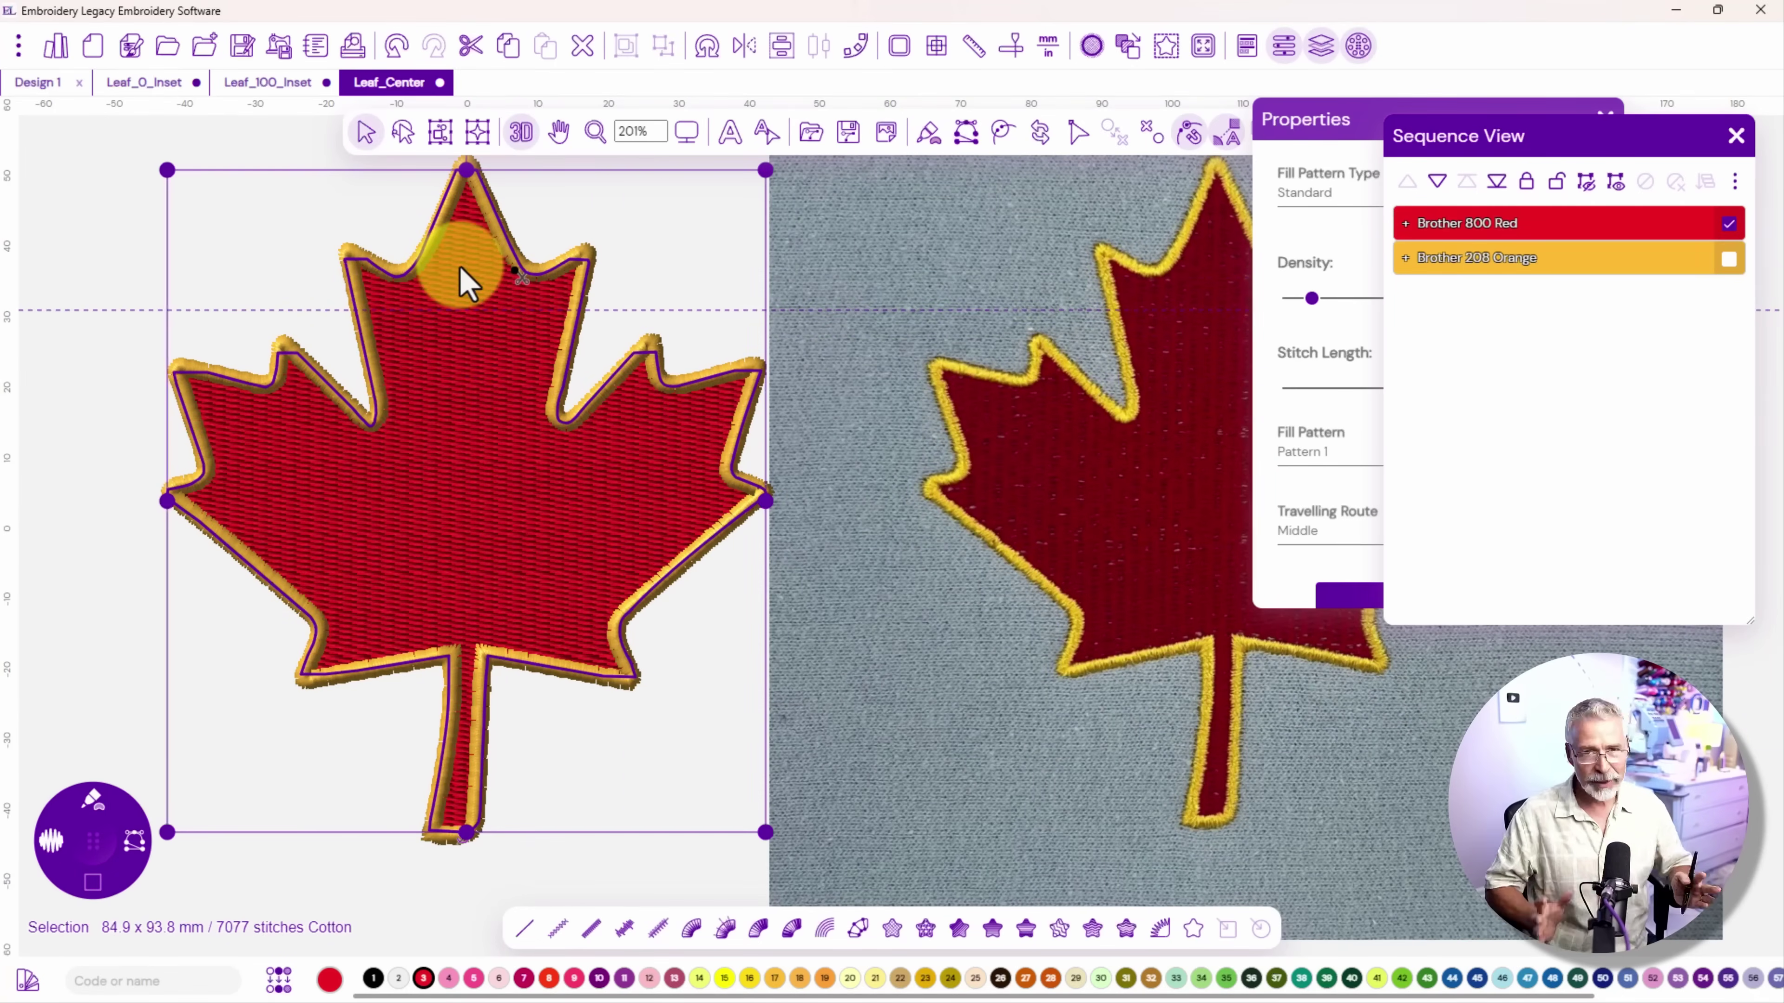